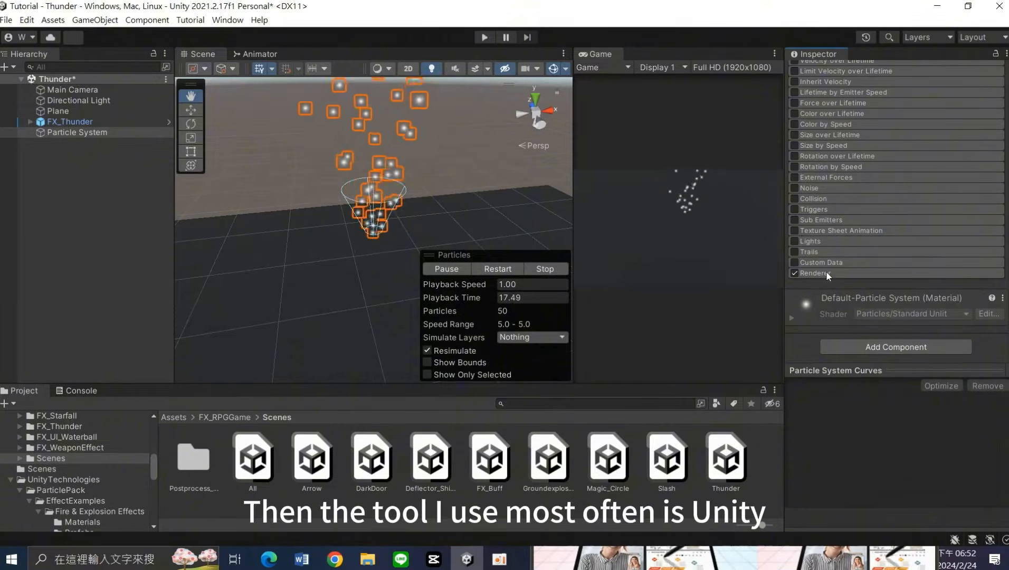
Step: Expand the particle system's Renderer module and enable its Triggers and Trails modules
left_click(826, 270)
scroll(895, 207, "up", 7)
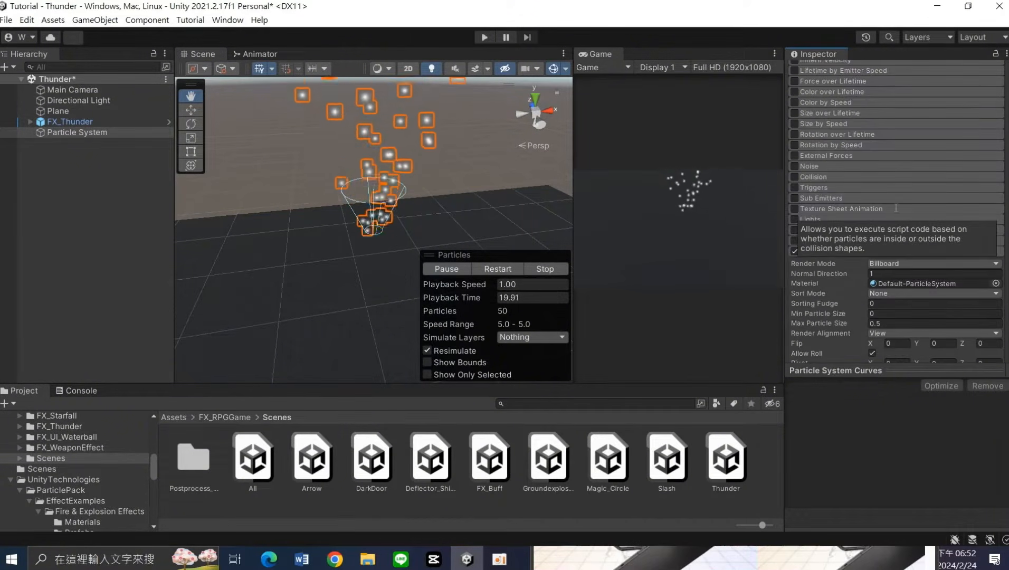
left_click_drag(427, 240, 484, 324, "alt")
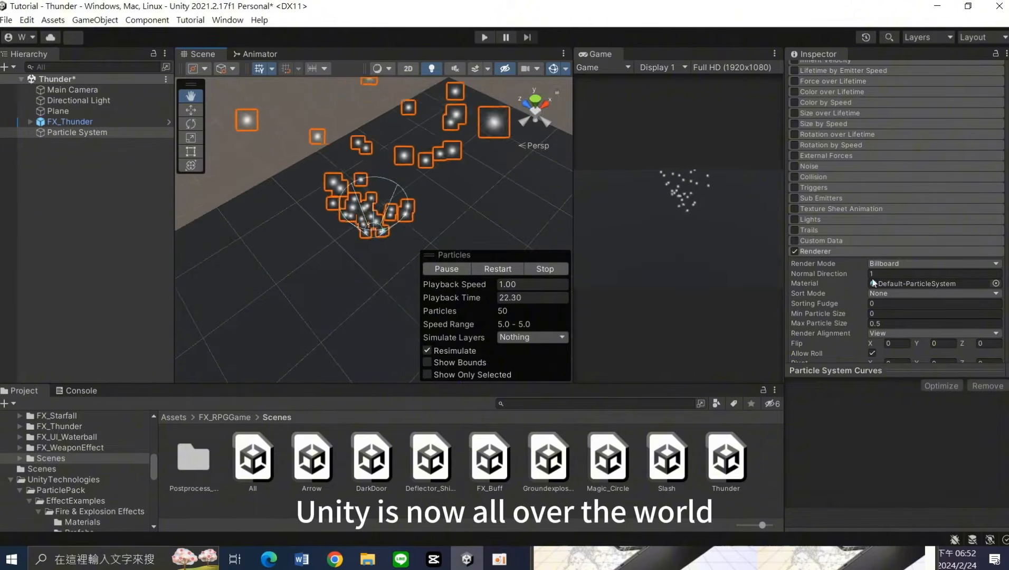
left_click(794, 187)
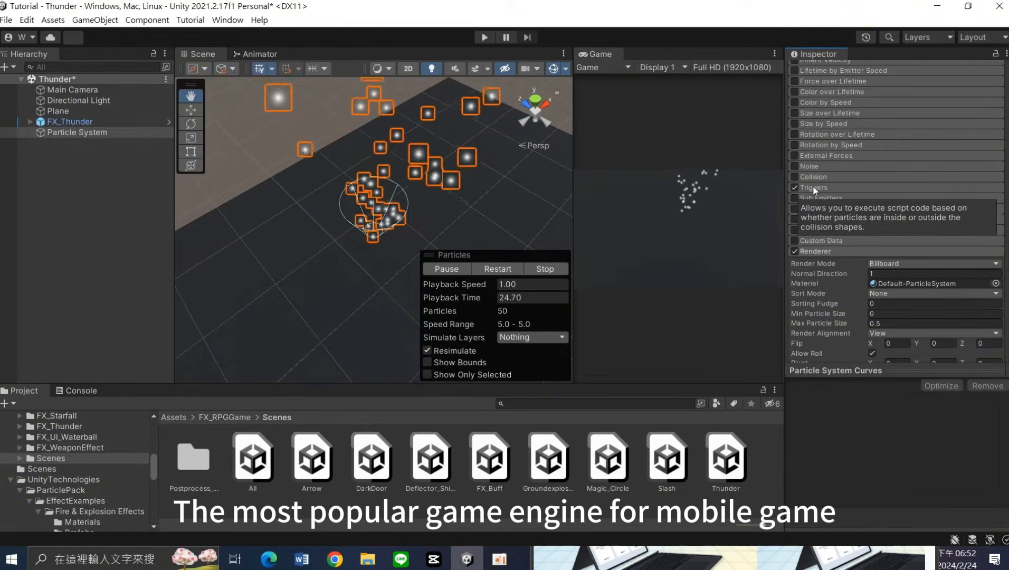
left_click(794, 230)
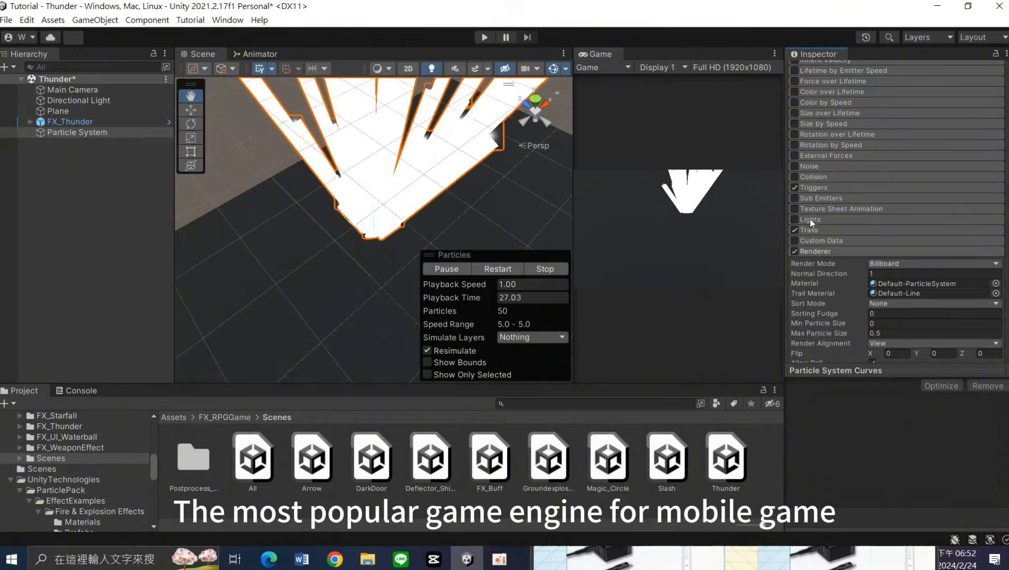
Step: Expand the Trails module and set its Lifetime to 0.1 and its Ratio to 0
left_click(824, 229)
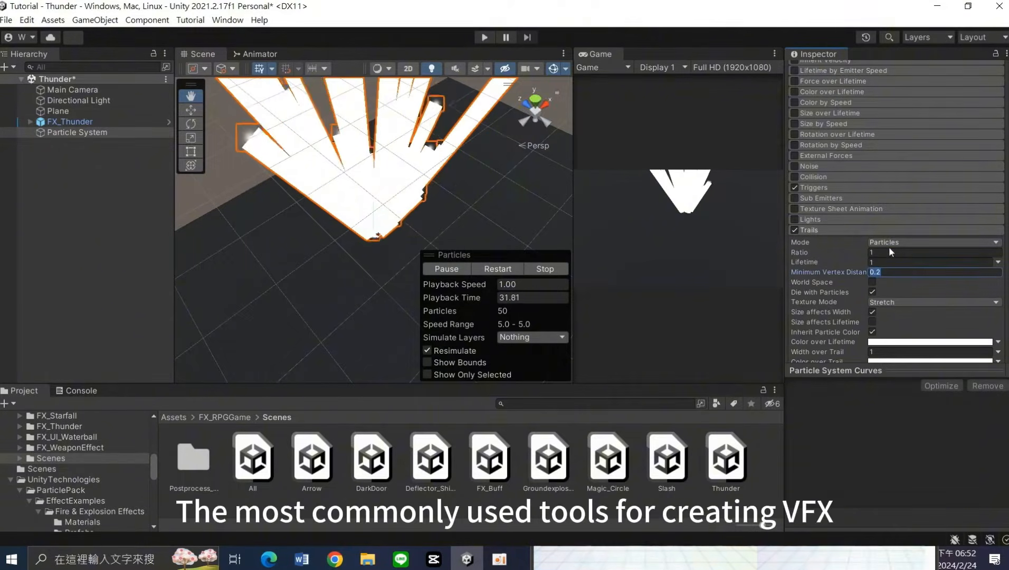
left_click(887, 253)
type(".1")
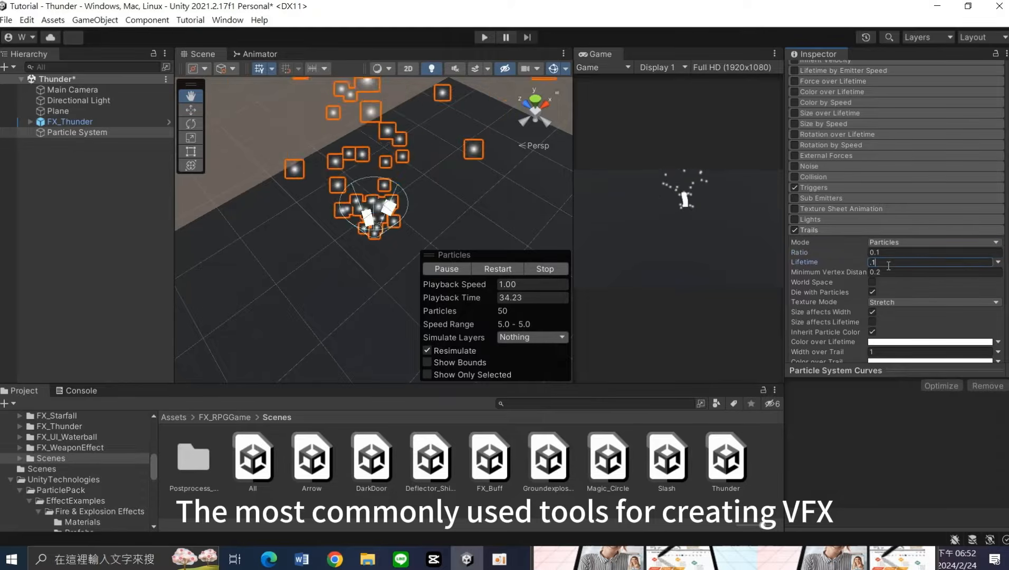
left_click(888, 253)
type("0")
Step: Set the Trails module's Width over Trail to 0.1 and its Ratio to 1
scroll(917, 292, "down", 2)
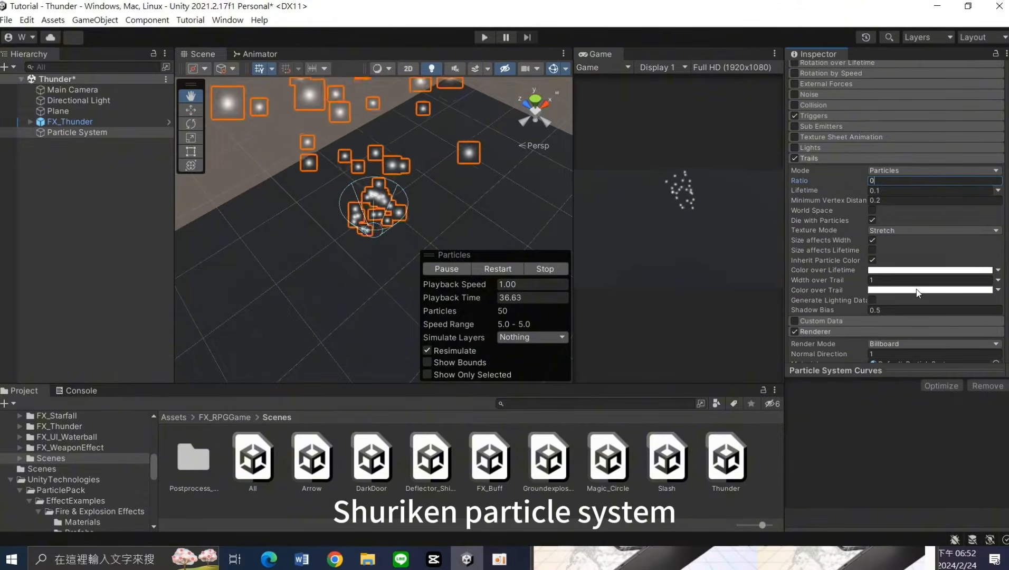
type(".1")
left_click(886, 180)
type("1")
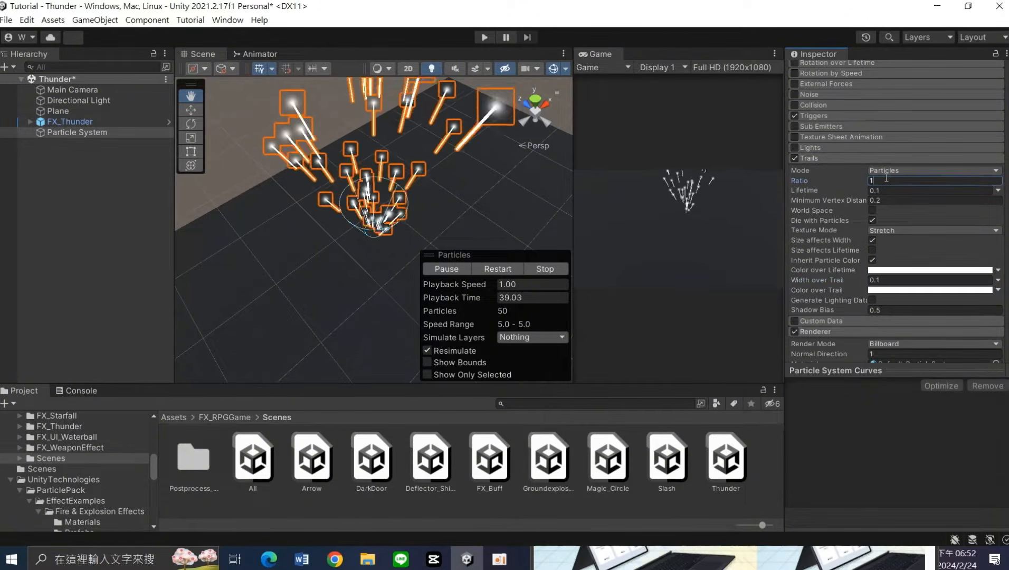
left_click_drag(340, 288, 296, 283, "alt")
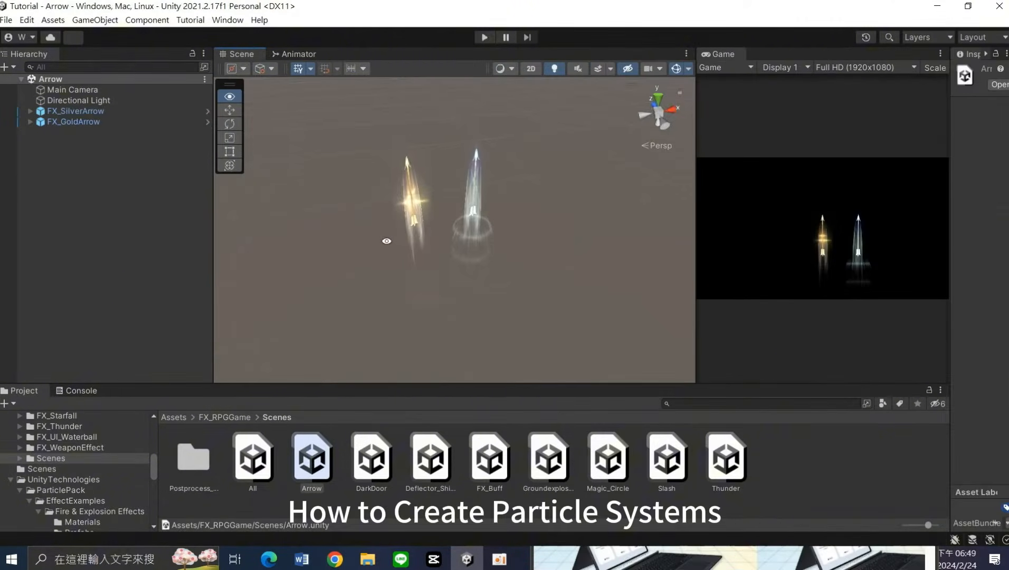
Step: Examine the arrow, dark door, deflector shield and buff effects from different angles in their scenes
left_click_drag(387, 236, 434, 187, "alt")
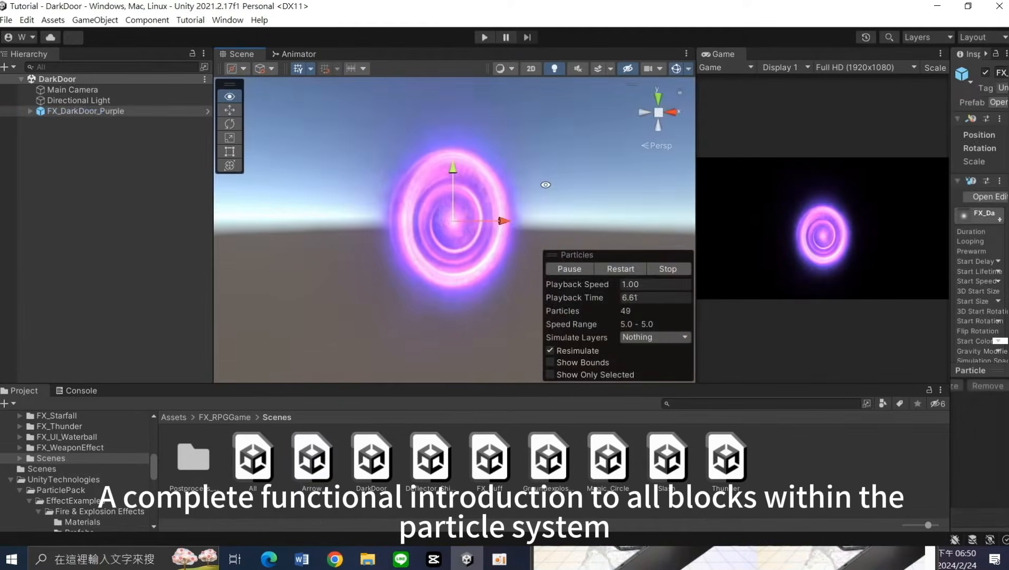
left_click_drag(523, 206, 530, 204, "alt")
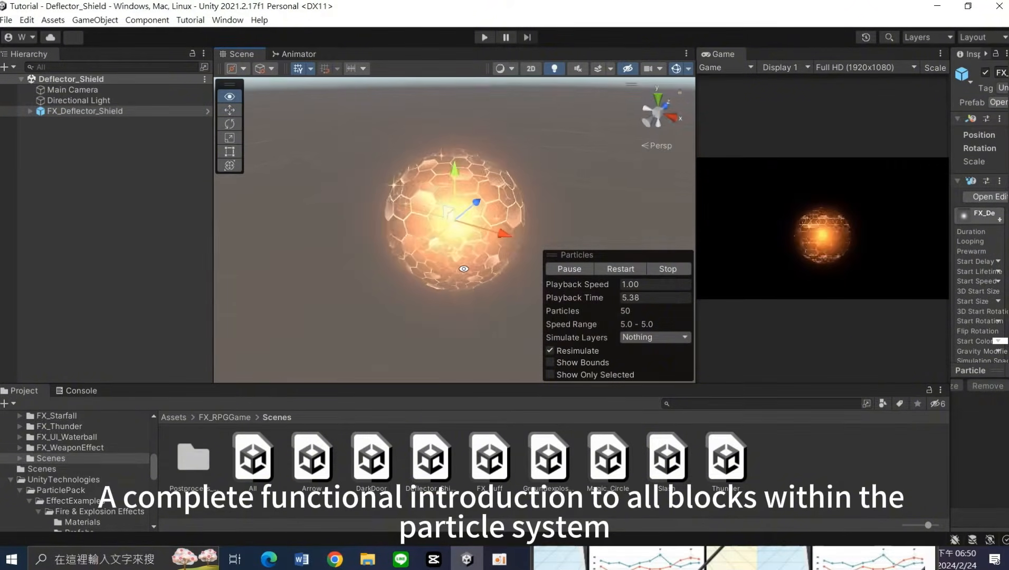
left_click_drag(681, 264, 757, 261, "alt")
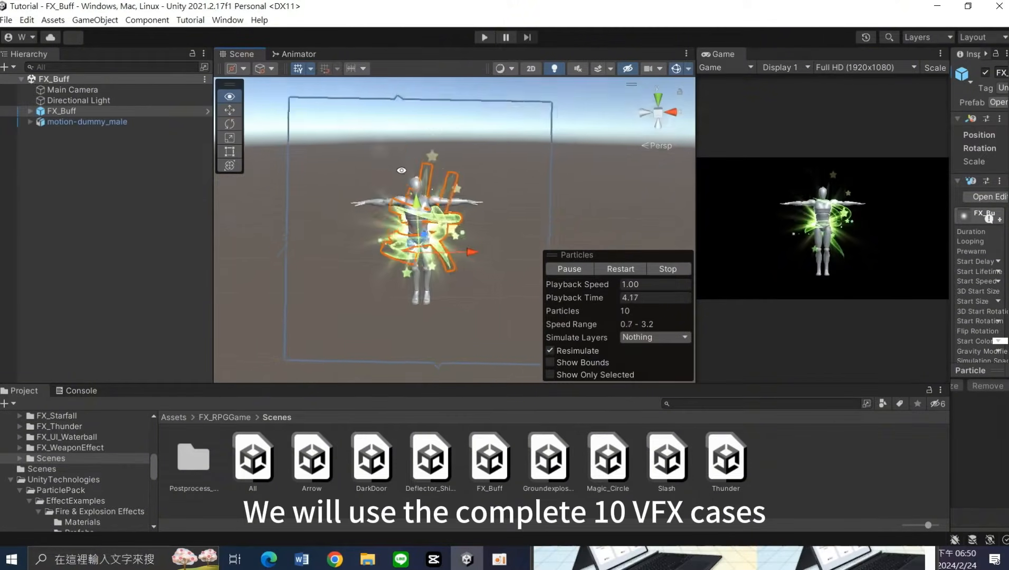
left_click_drag(295, 237, 576, 180, "alt")
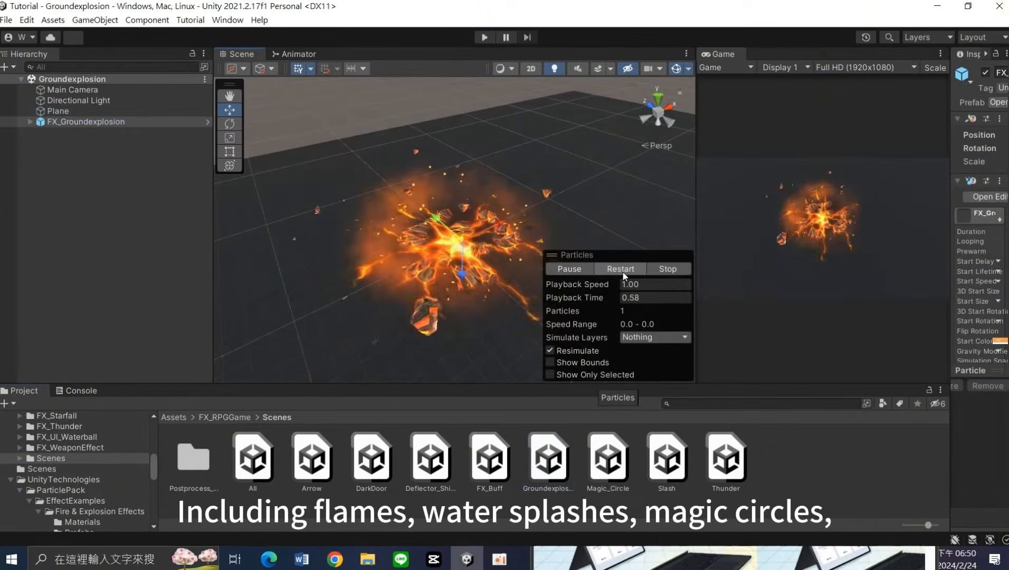
Step: Replay the ground explosion effect from different angles and look around the magic circle effect
left_click(620, 269)
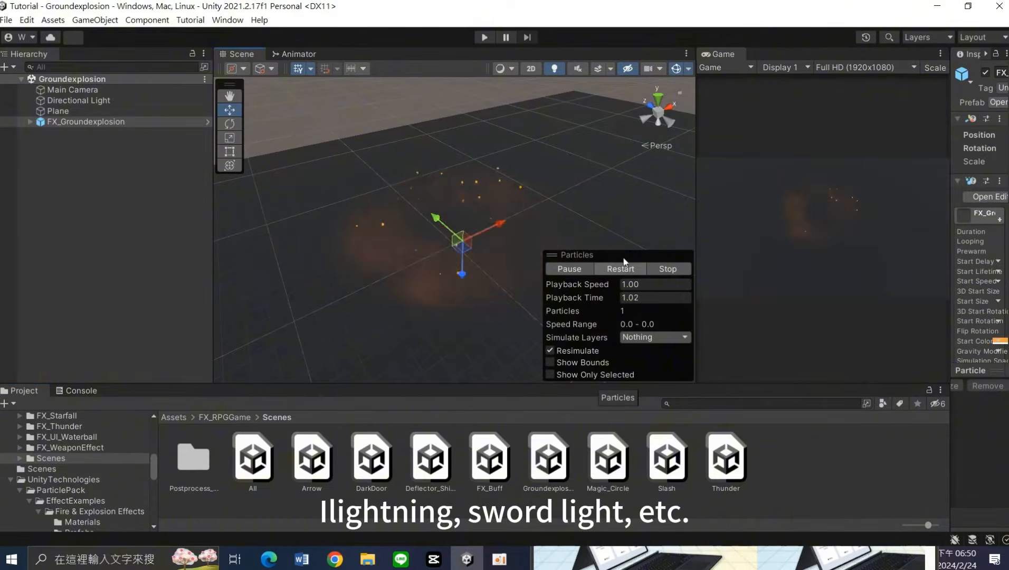
left_click_drag(603, 176, 565, 255, "alt")
left_click(620, 269)
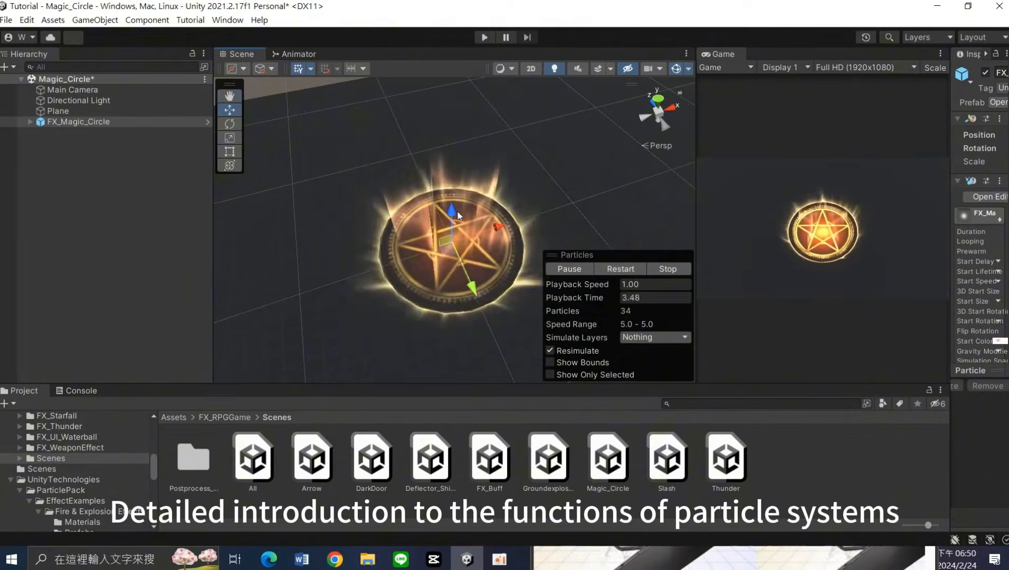
left_click_drag(457, 215, 537, 241, "alt")
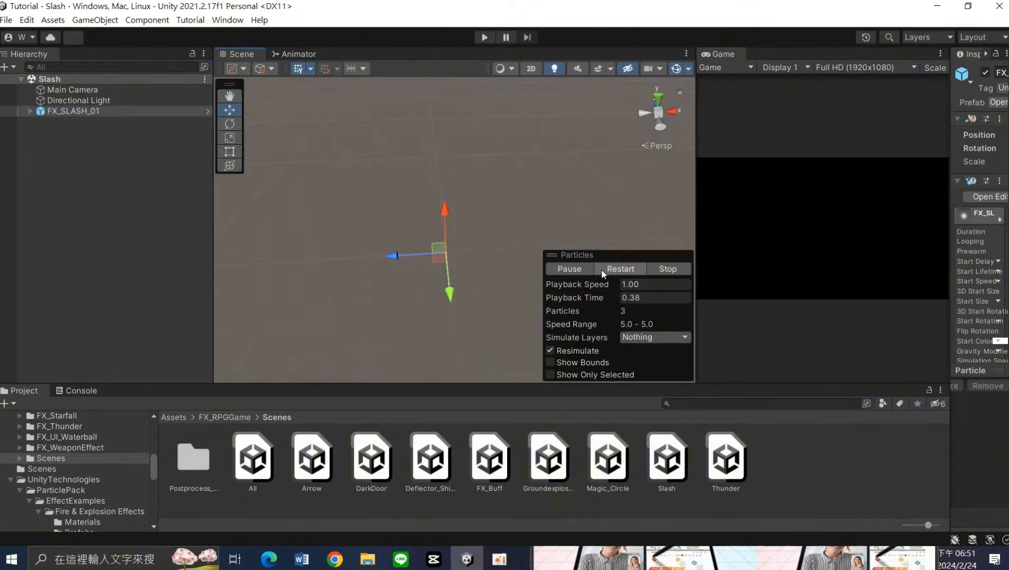
Step: Replay the slash effect, then pause it and scrub through its playback time
left_click(604, 270)
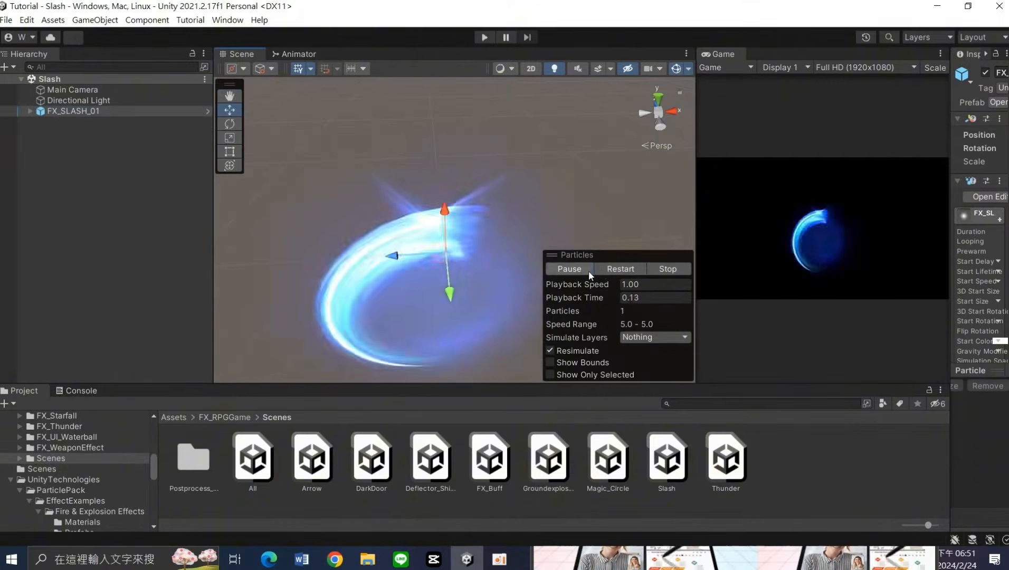
left_click(587, 270)
left_click_drag(567, 296, 359, 286)
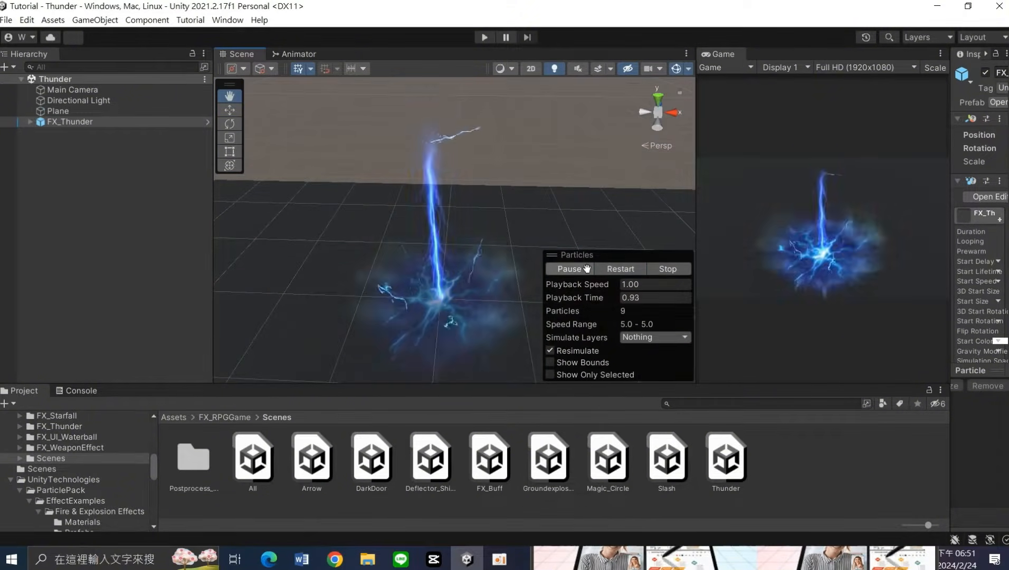
Step: Replay the thunder effect, scrub its playback time and examine the lightning from another angle
left_click(607, 269)
left_click_drag(582, 297, 619, 297)
left_click_drag(384, 273, 322, 295, "alt")
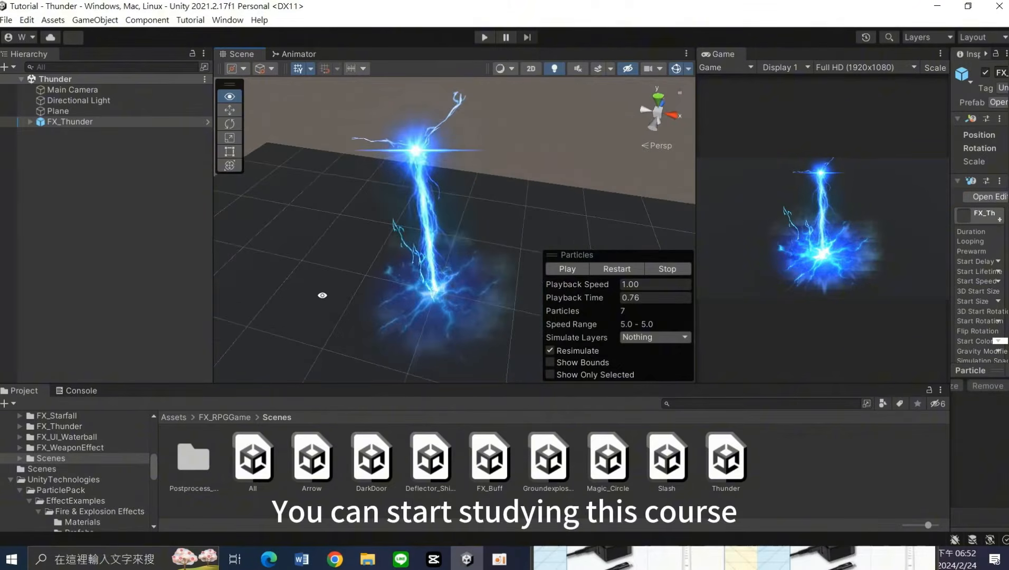
left_click(616, 268)
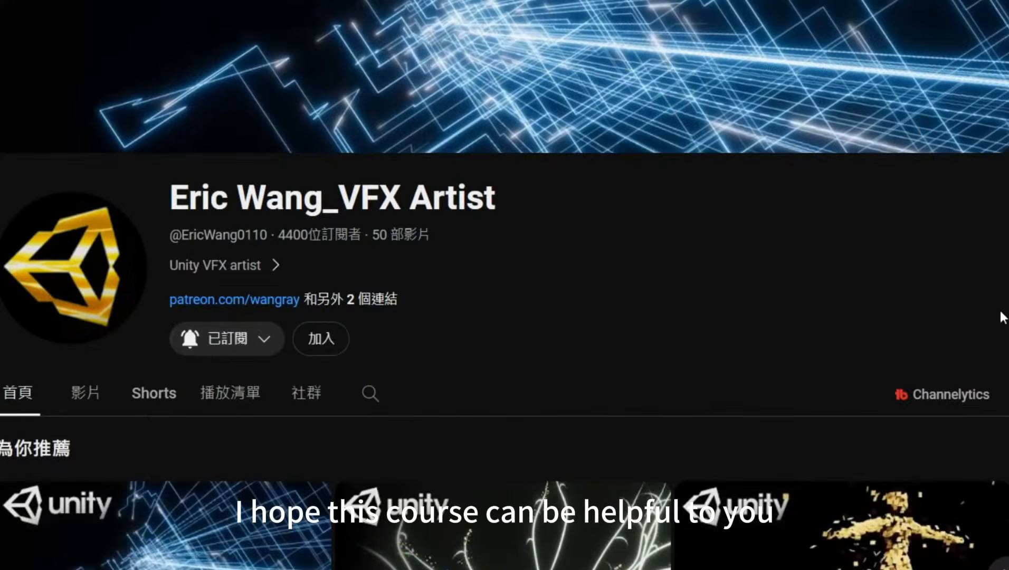
Step: Switch to the Unity VFX channel on YouTube and look through its home page, community posts and videos
scroll(1002, 317, "down", 10)
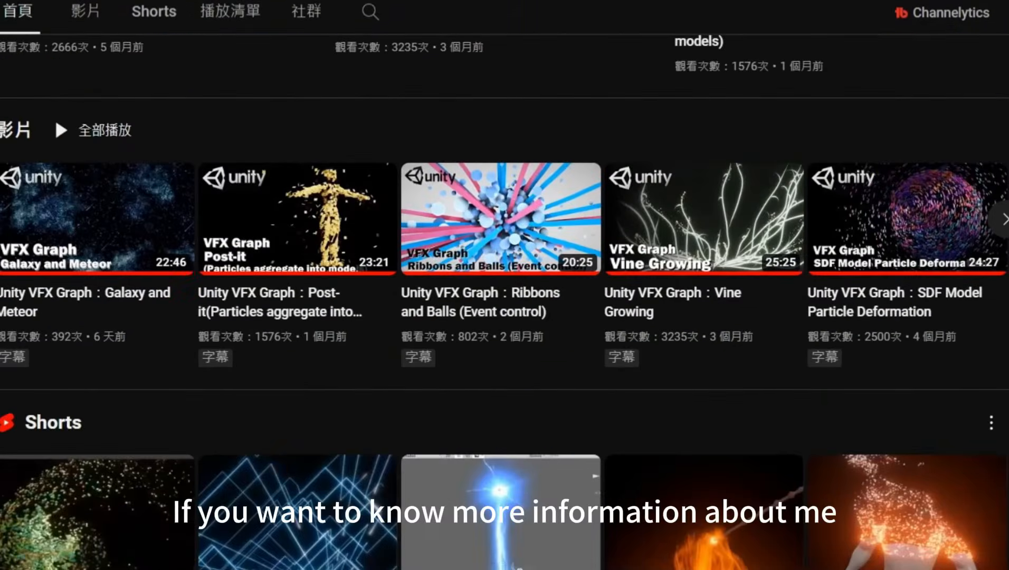
scroll(432, 196, "up", 10)
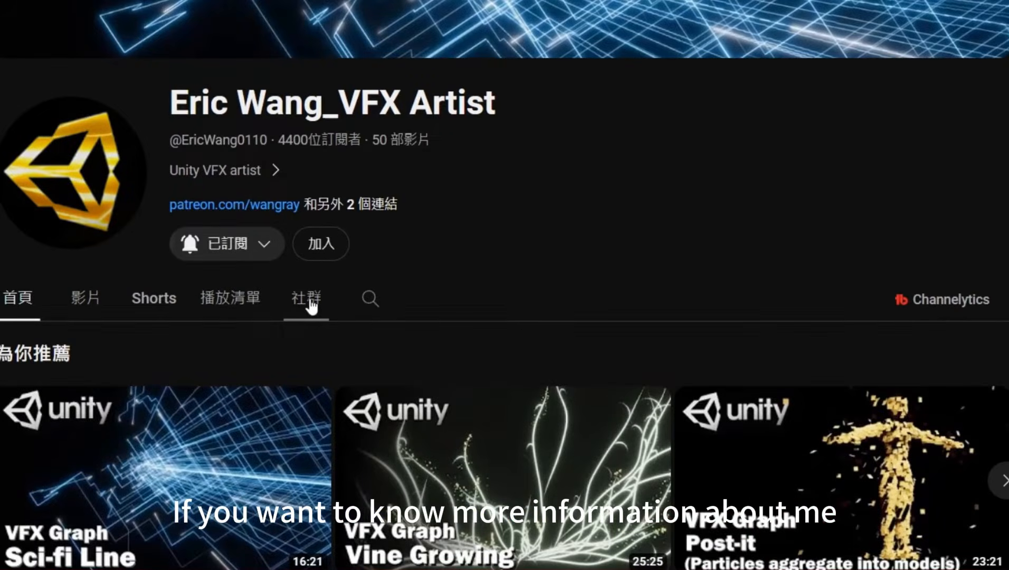
left_click(311, 305)
scroll(839, 271, "down", 5)
scroll(860, 280, "up", 5)
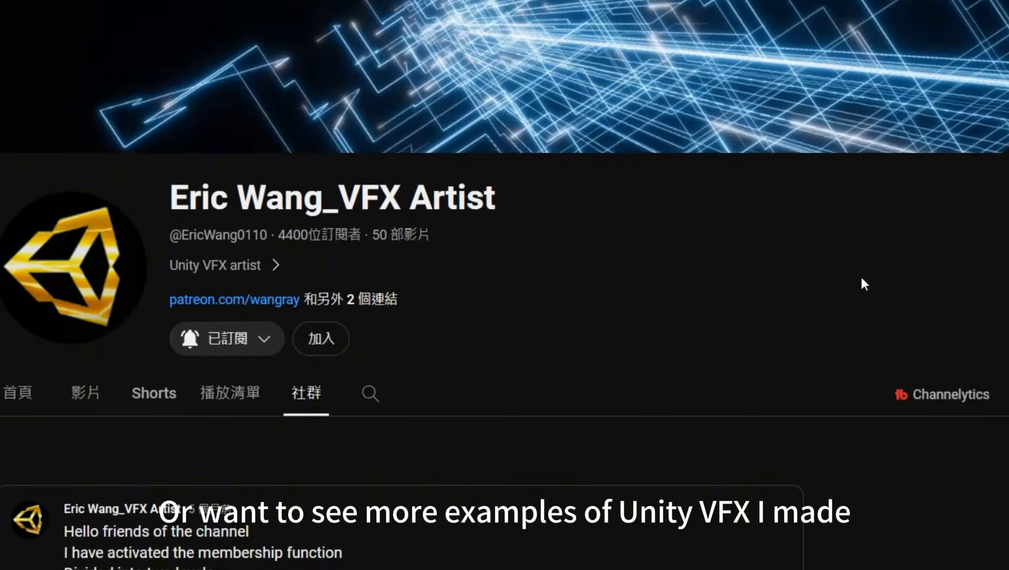
left_click(82, 405)
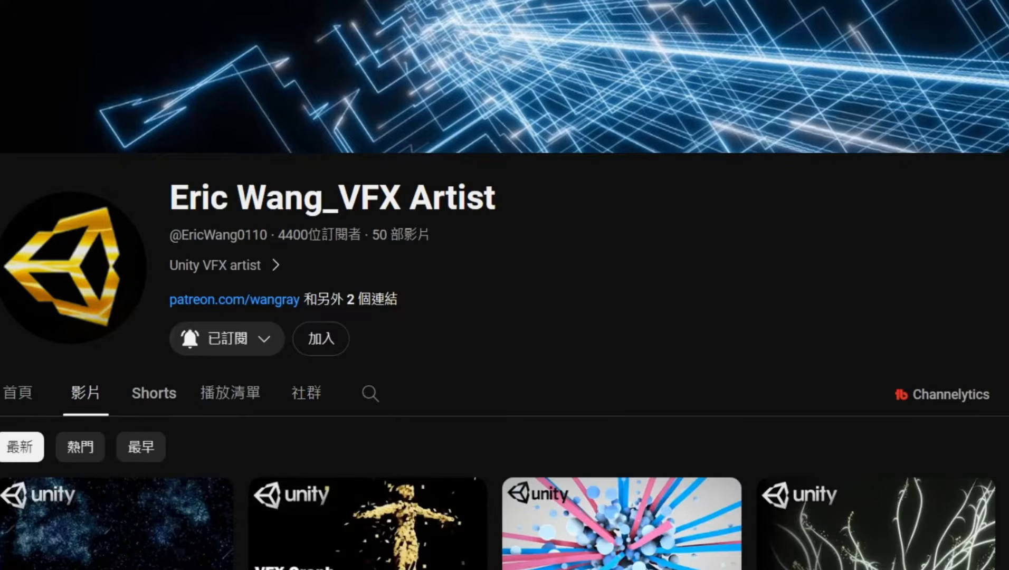
scroll(82, 407, "down", 8)
scroll(505, 285, "down", 10)
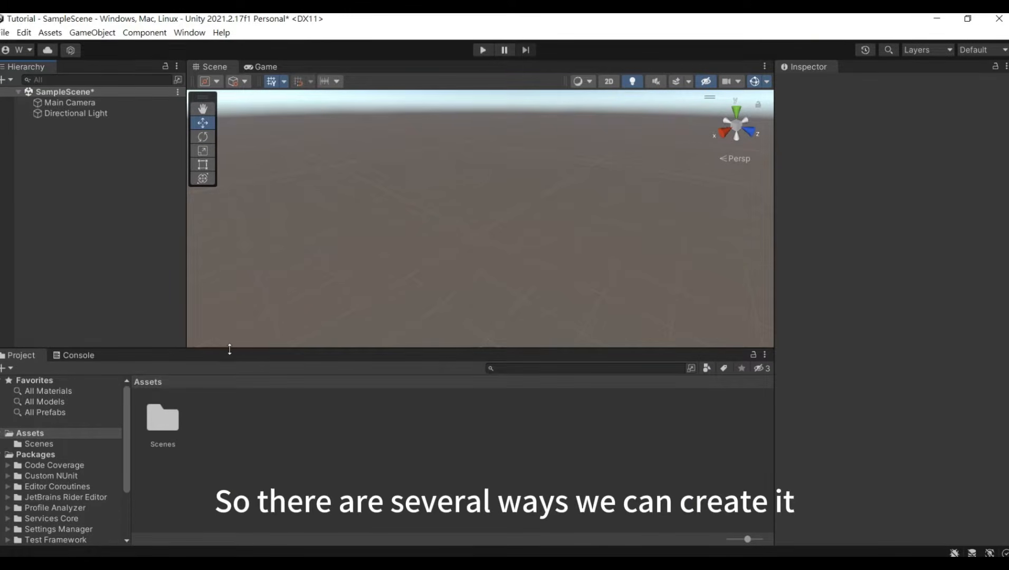
Step: Create a Particle System effect object in SampleScene
right_click(84, 142)
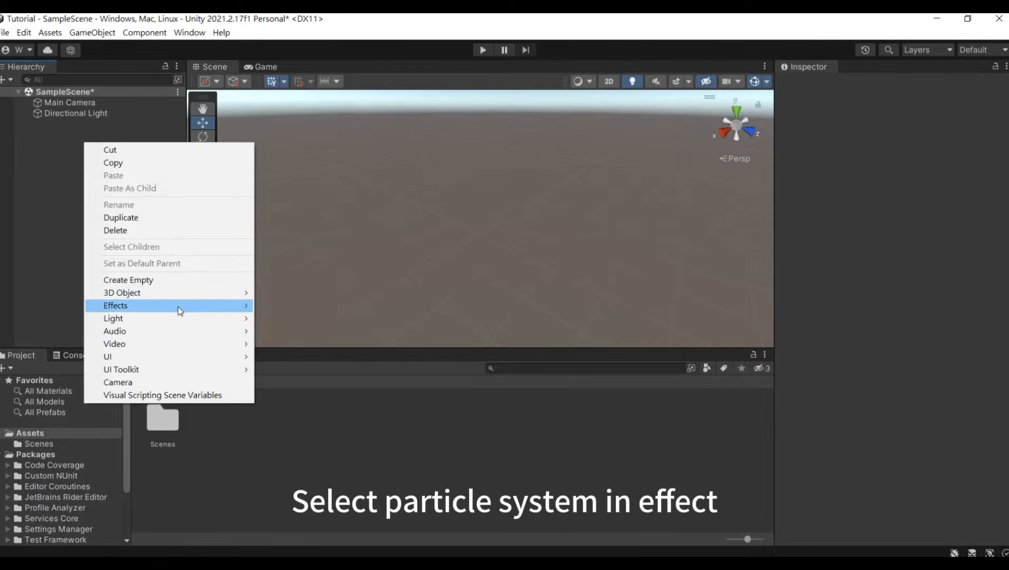
mouse_move(178, 307)
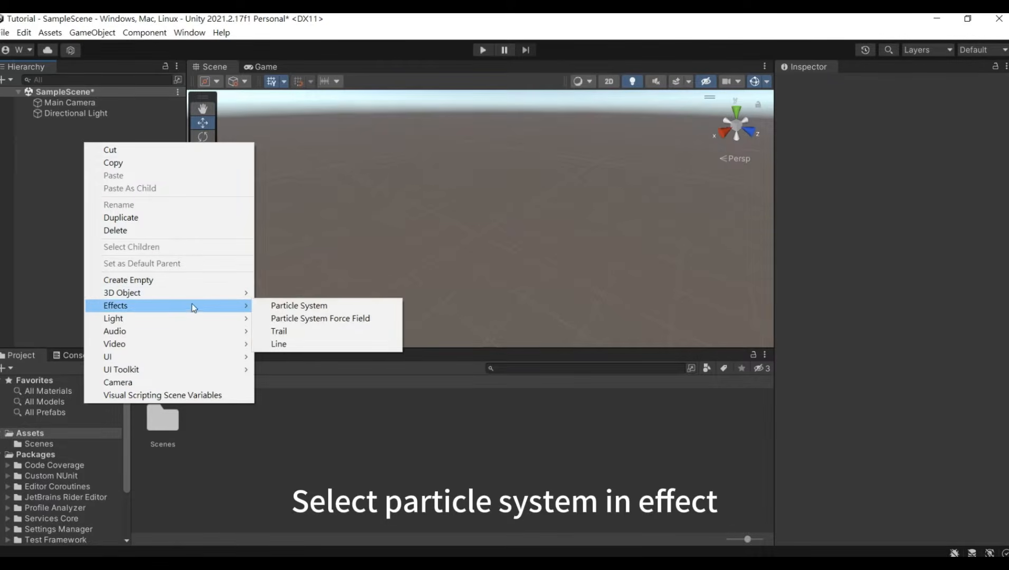
left_click(273, 308)
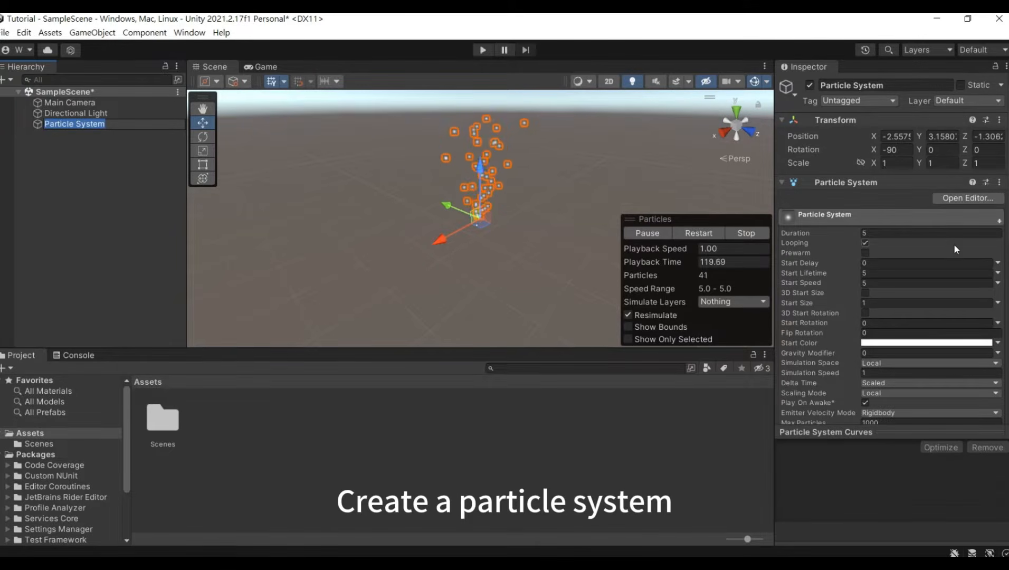
Step: Delete the Particle System object from SampleScene
left_click(143, 190)
left_click(104, 123)
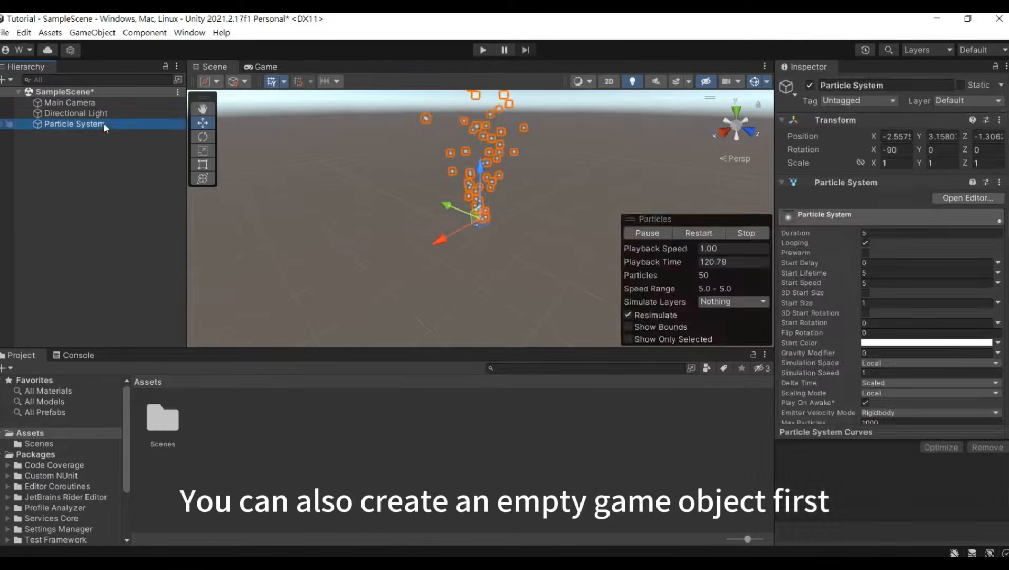
key("Delete")
Step: Create an empty game object in SampleScene and select it
right_click(107, 157)
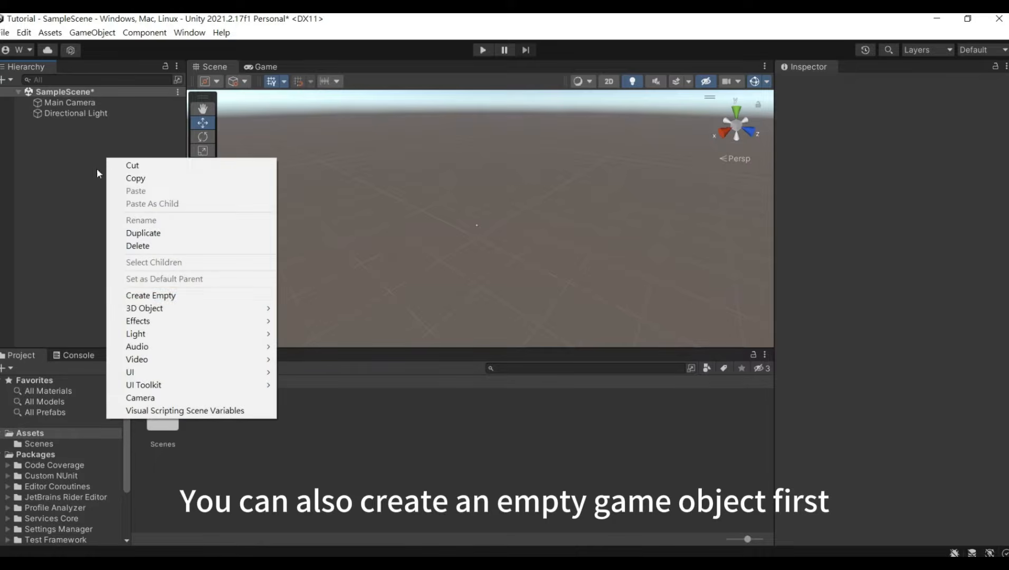
left_click(148, 296)
left_click(66, 149)
left_click(77, 125)
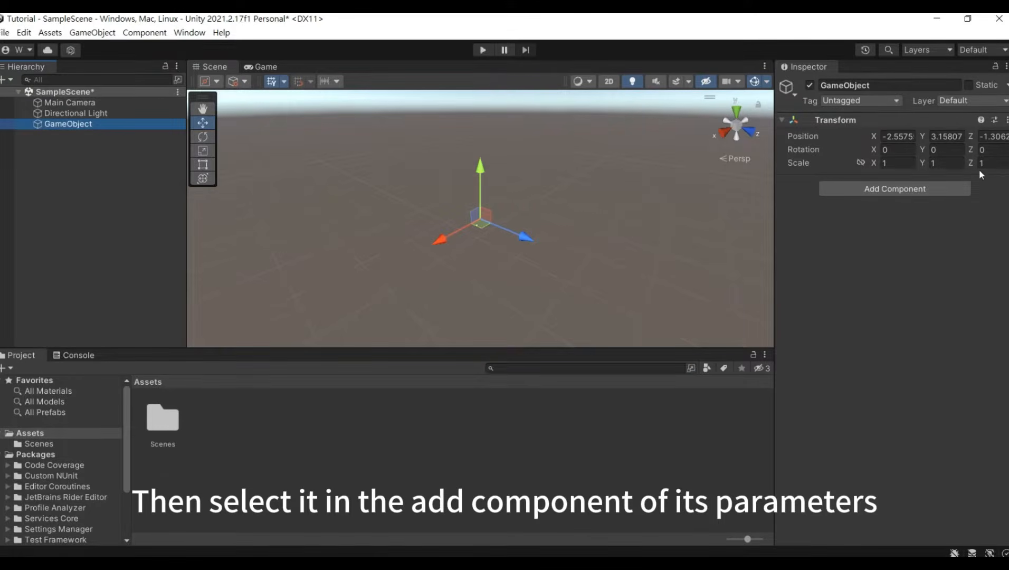
Step: Search the components for "part" and add a Particle System component to the empty game object
left_click(931, 193)
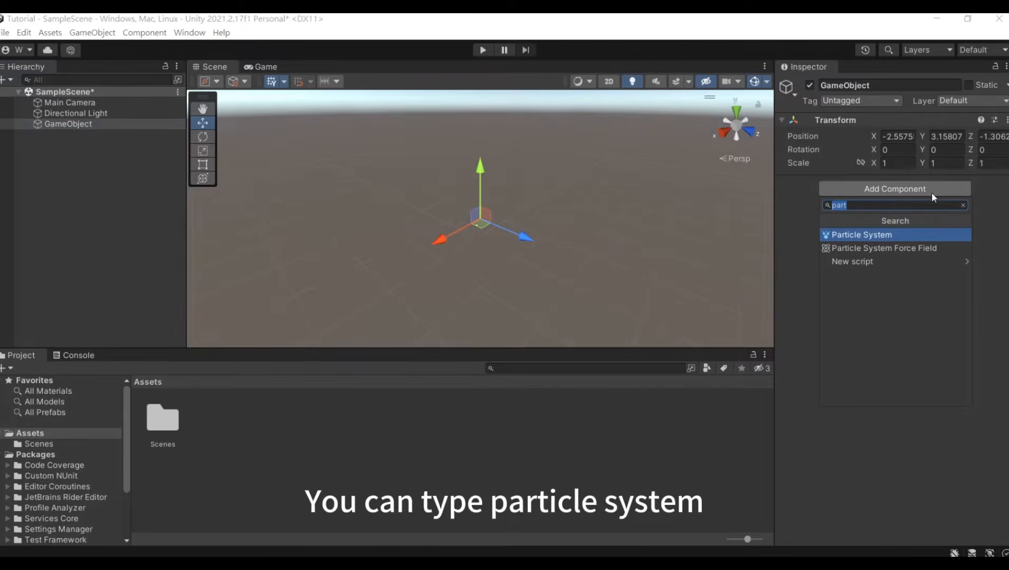
type("part")
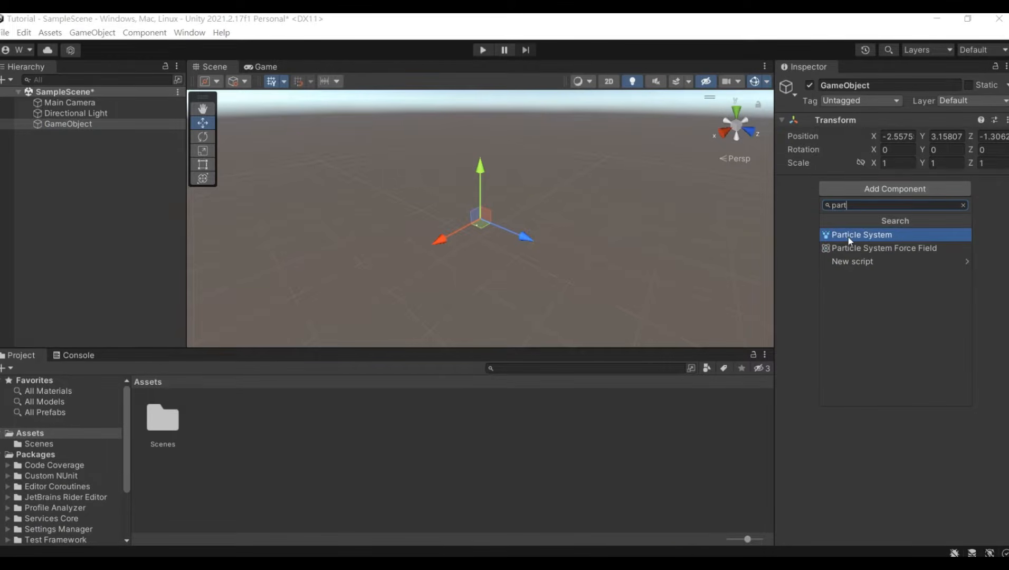
left_click(847, 236)
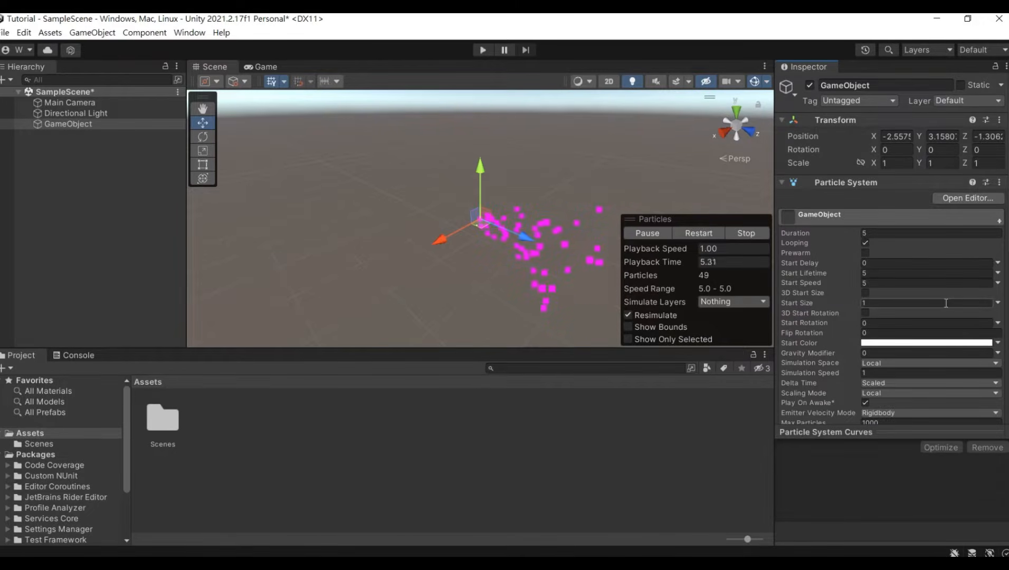
scroll(955, 174, "down", 10)
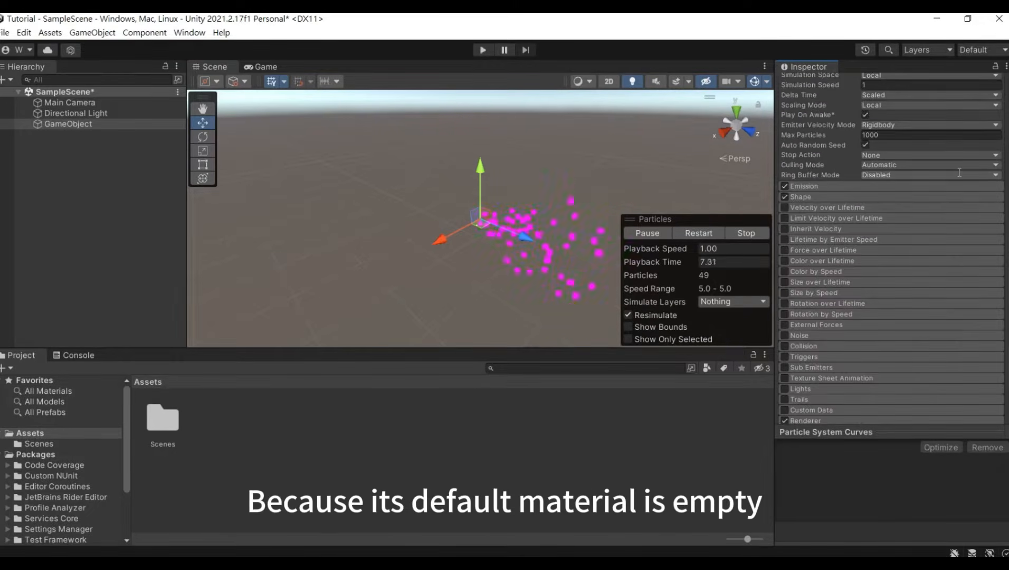
Step: Check the material setting in the particle system's Renderer module, and delete the GameObject from SampleScene
left_click(857, 378)
scroll(904, 288, "down", 3)
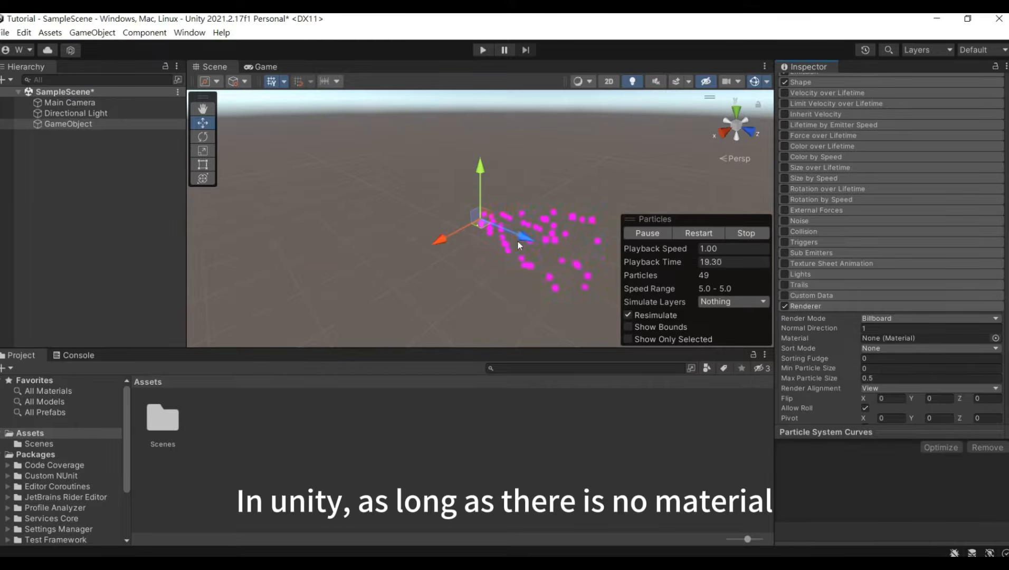
left_click(109, 159)
left_click(112, 127)
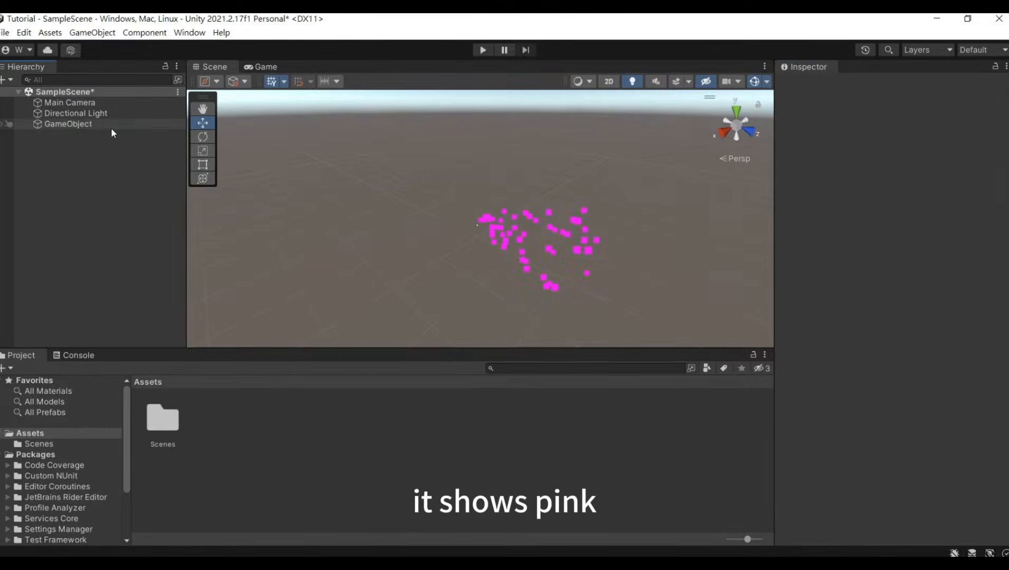
key("Delete")
Step: Create another empty game object in SampleScene and select it
right_click(109, 135)
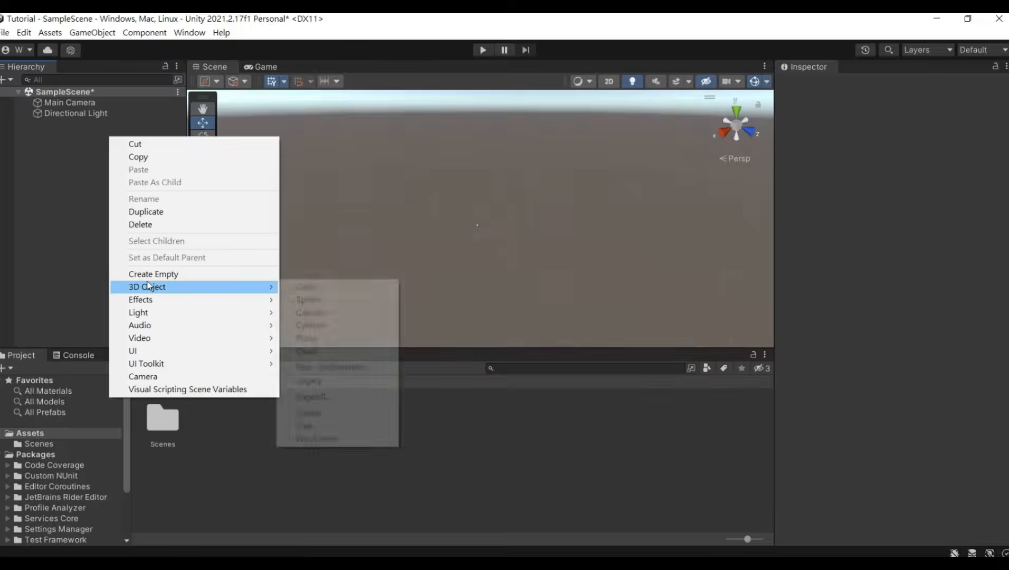
left_click(152, 274)
left_click(95, 136)
left_click(102, 125)
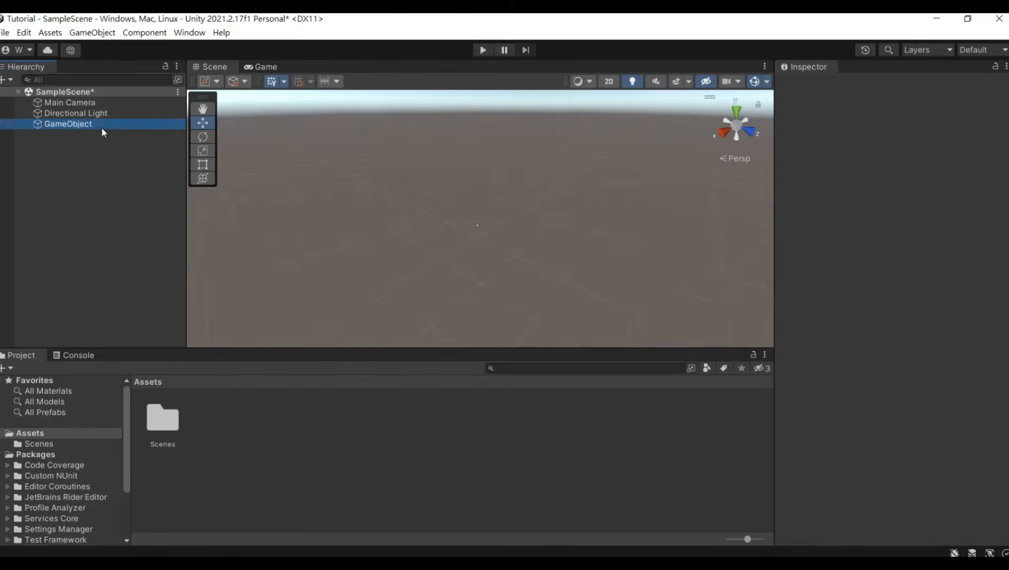
Step: Add a Particle System component from the Effects category to the selected empty game object
left_click(149, 35)
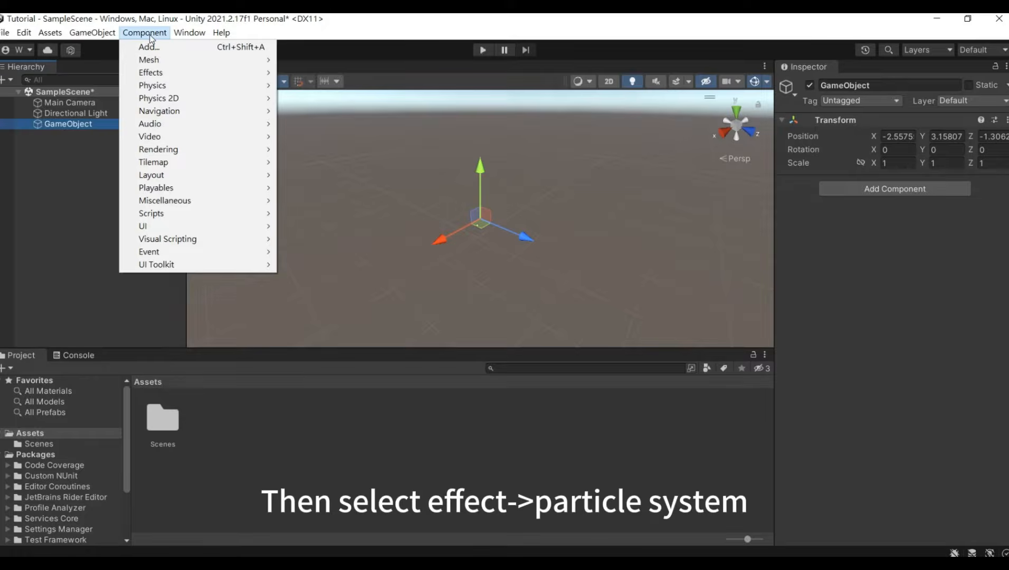
mouse_move(175, 74)
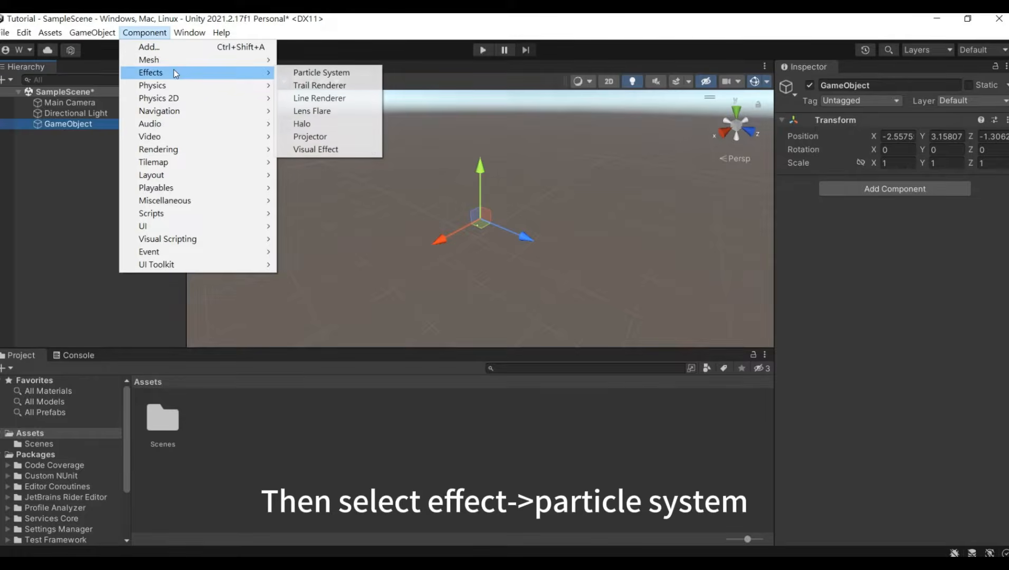
left_click(306, 72)
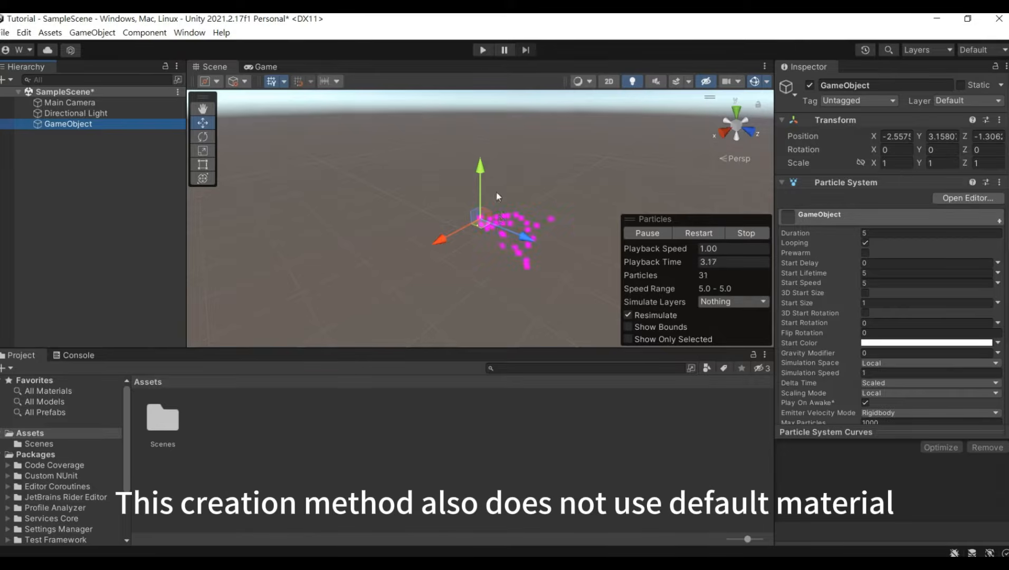
Step: Check the Renderer module of the added particle system, and remove its game object from the scene
scroll(995, 246, "down", 5)
scroll(808, 304, "down", 3)
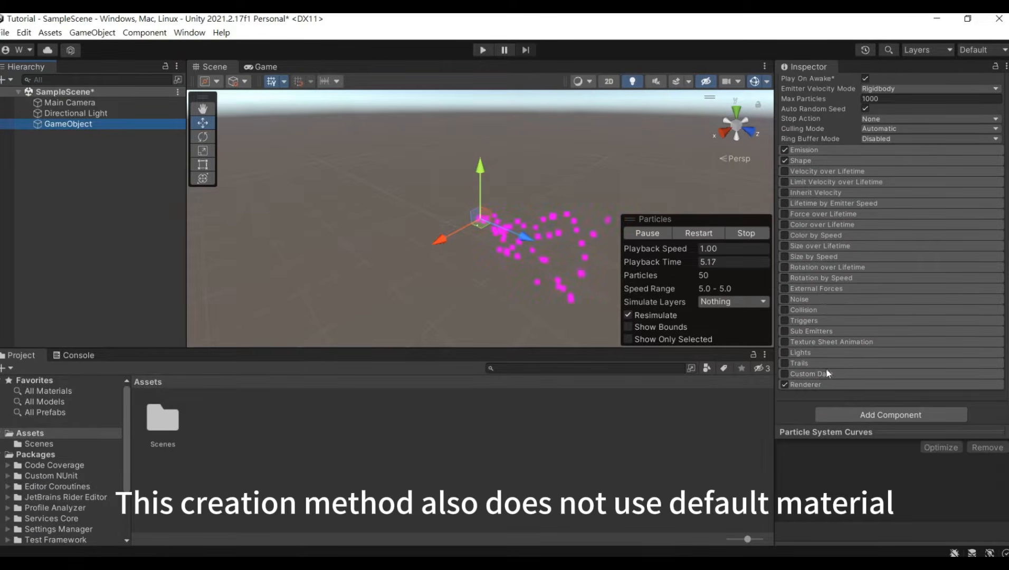
left_click(838, 380)
scroll(887, 352, "down", 3)
left_click(73, 164)
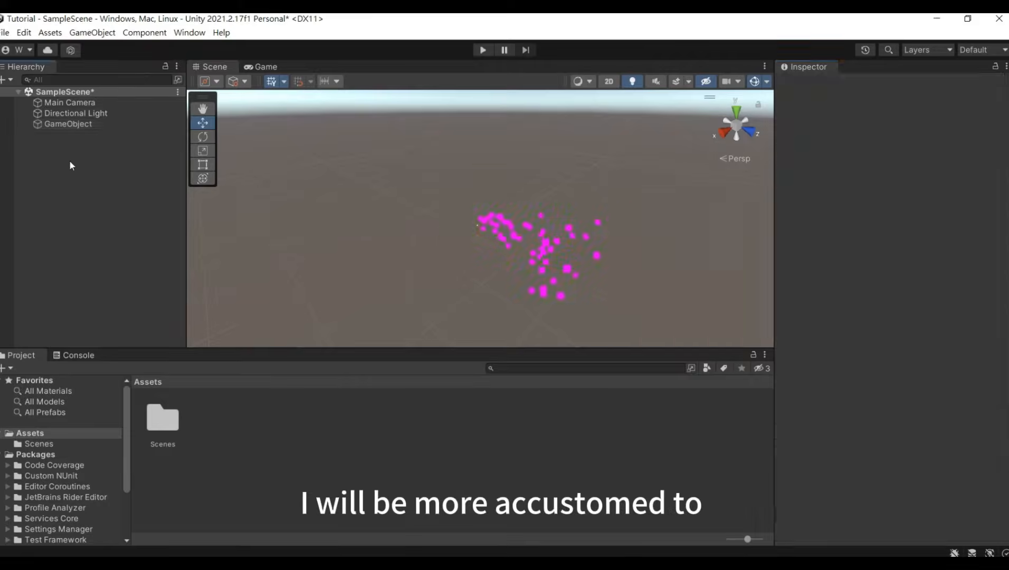
key("Delete")
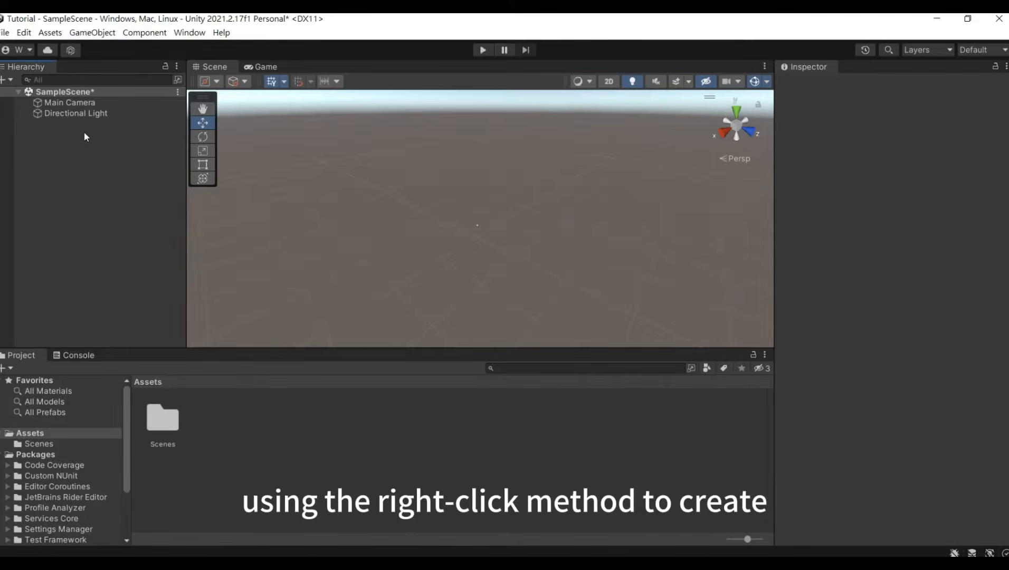
Step: Create a Particle System effect object directly in SampleScene
right_click(85, 133)
mouse_move(229, 295)
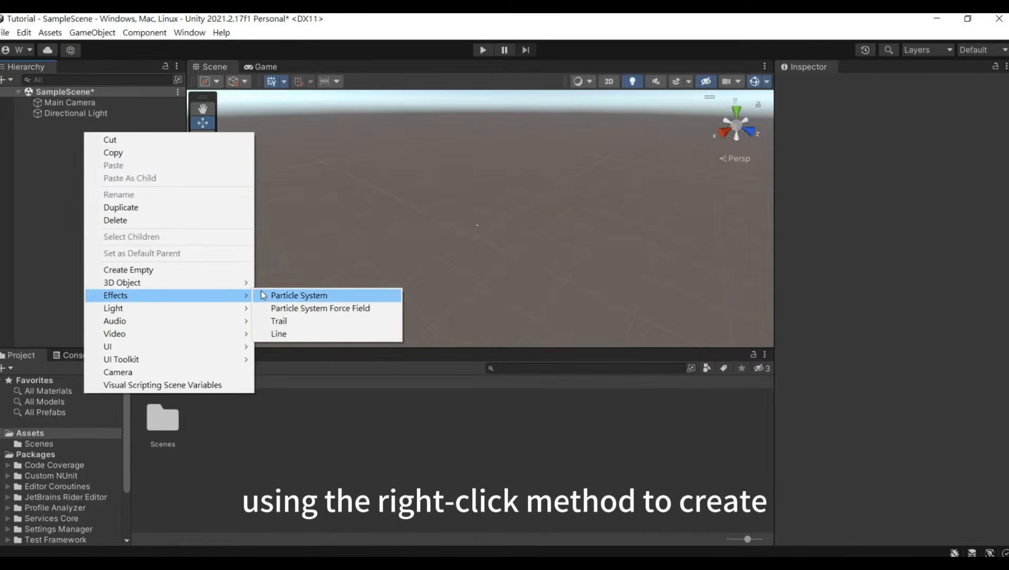
left_click(262, 294)
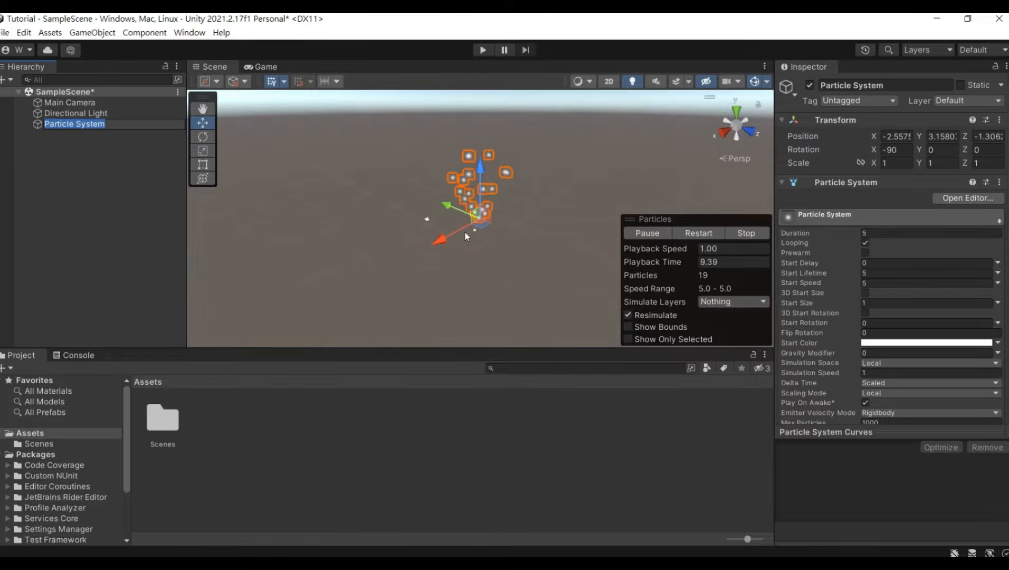
Step: Examine the default material and the Renderer module settings of the Particle System object
scroll(830, 252, "down", 10)
scroll(833, 264, "down", 5)
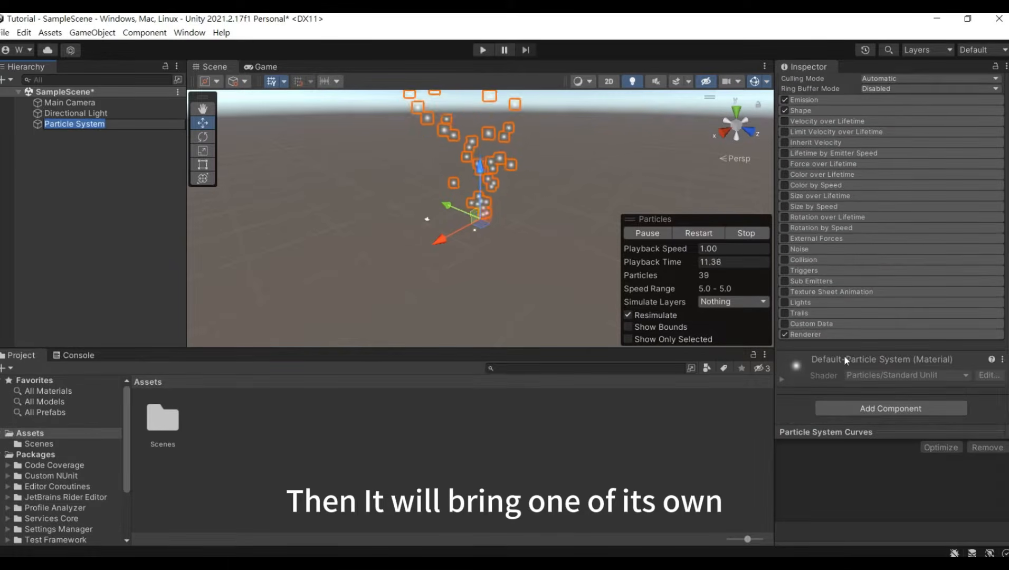
left_click(856, 335)
scroll(876, 306, "down", 3)
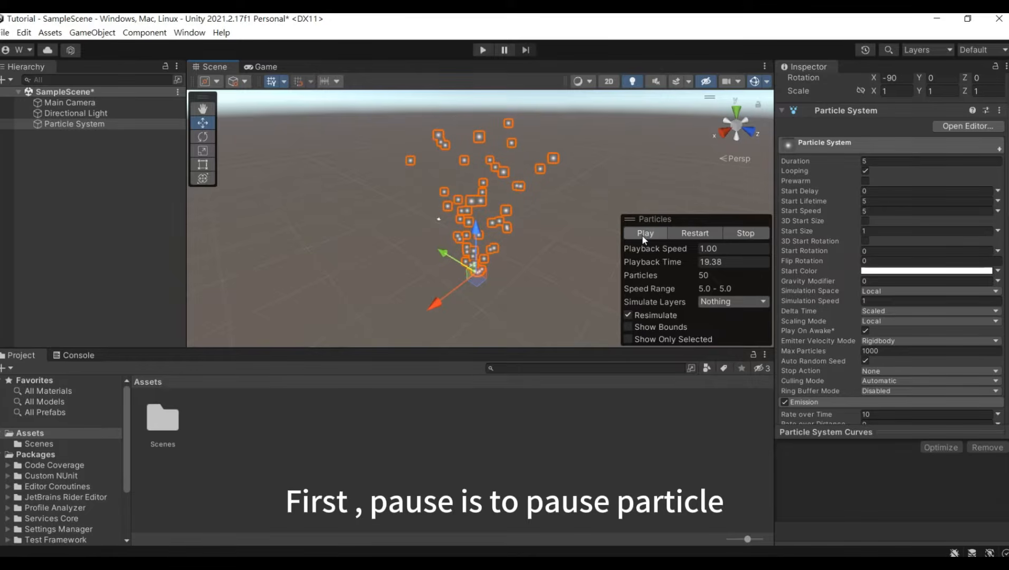
Step: Test pausing, restarting, stopping and playing the particle preview, and vary its Playback Speed, ending at 1
left_click(644, 236)
left_click(645, 235)
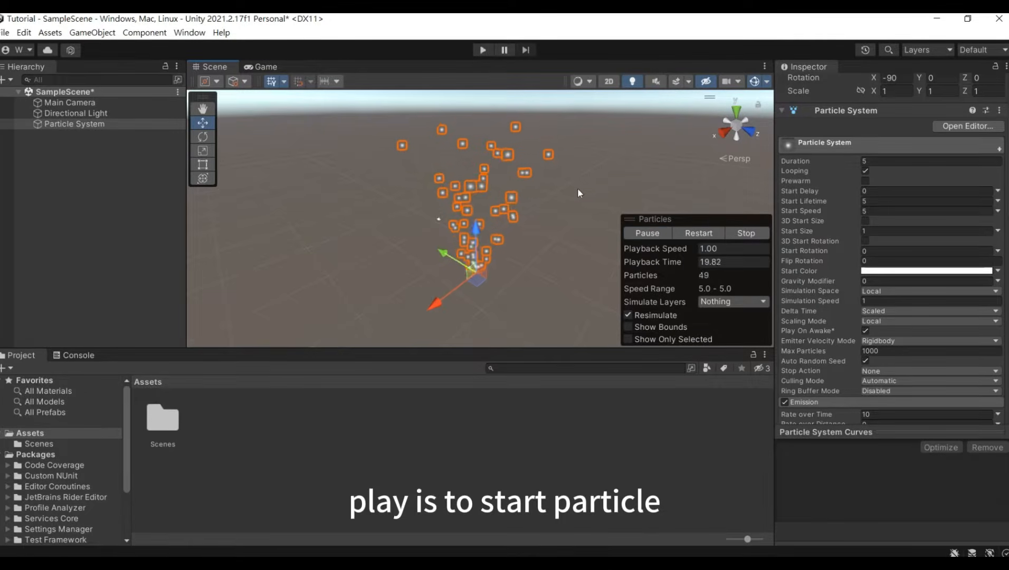
left_click(710, 235)
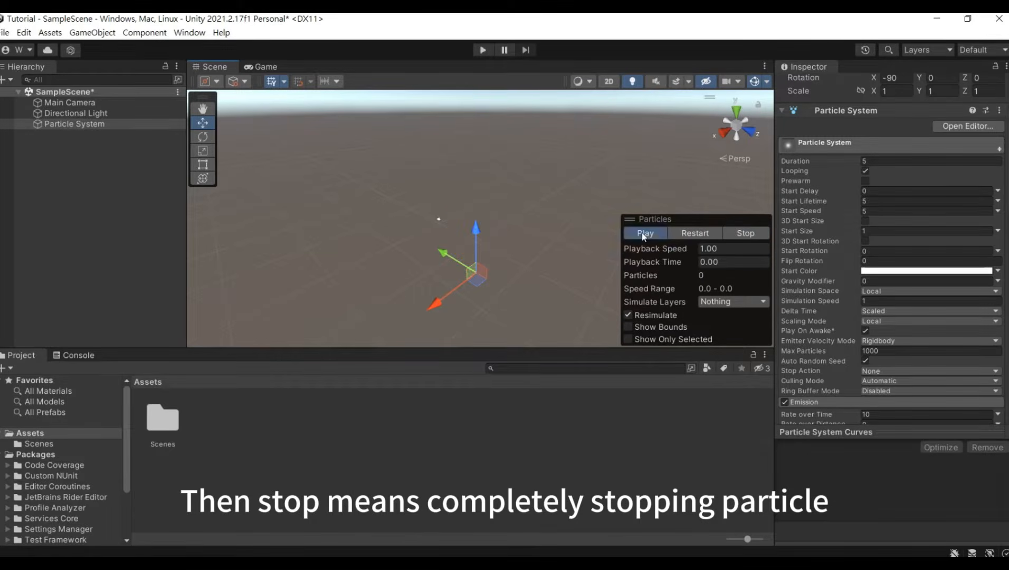
left_click(644, 233)
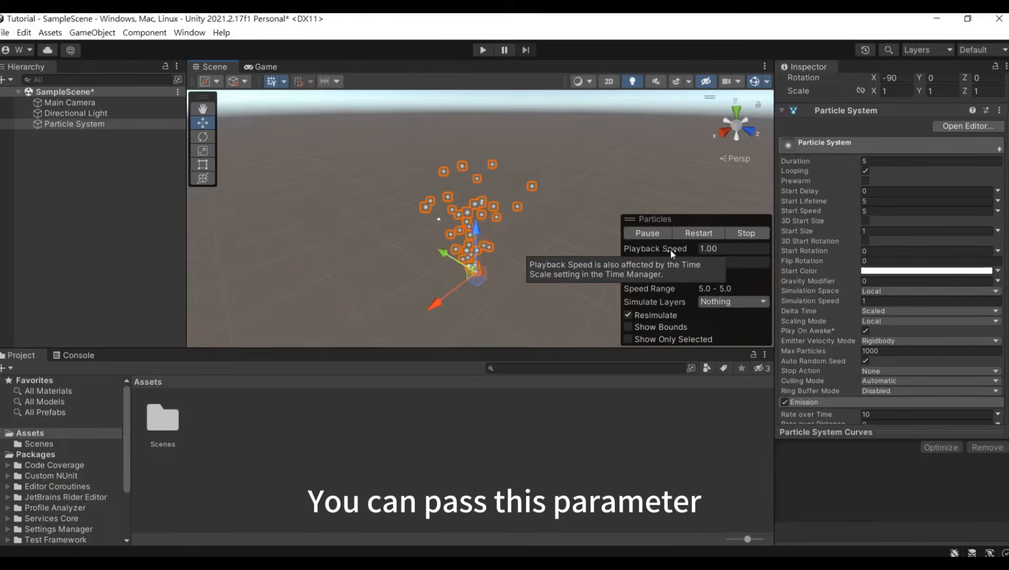
left_click_drag(670, 249, 735, 246)
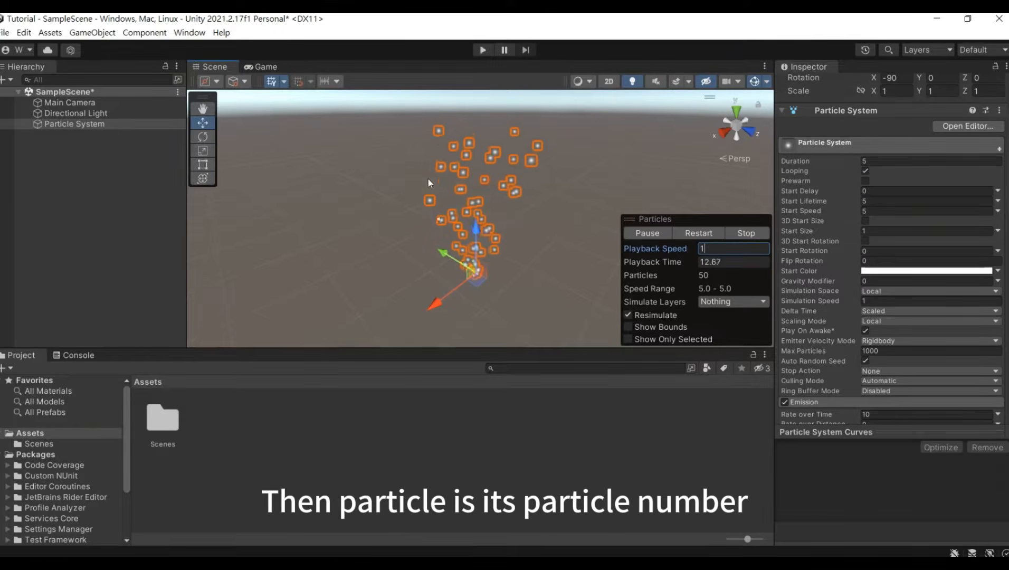
Step: Try Rate over Time values of 5 and 50 in the Emission module, and return it to 10
scroll(923, 316, "down", 2)
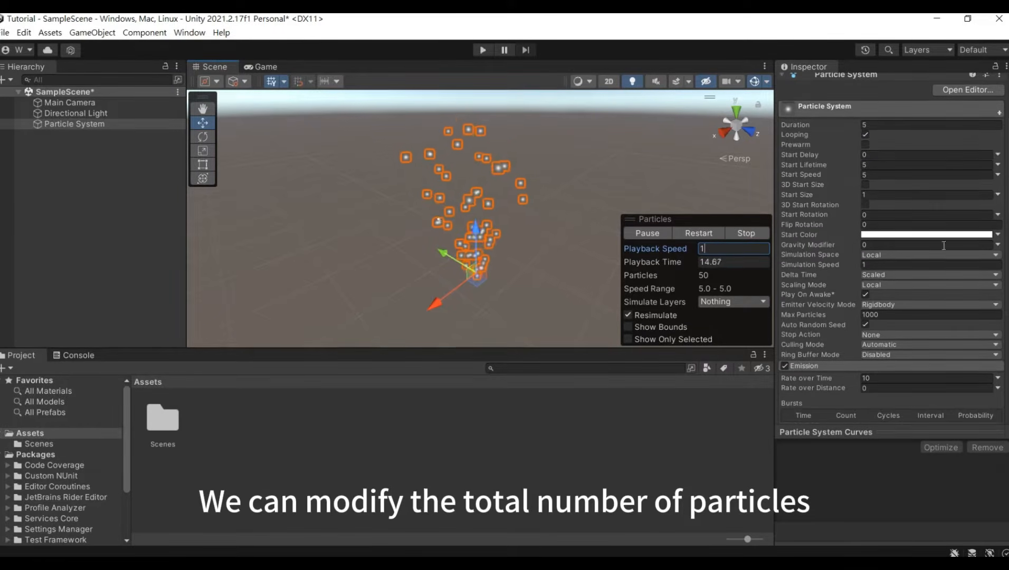
left_click(883, 378)
type("5")
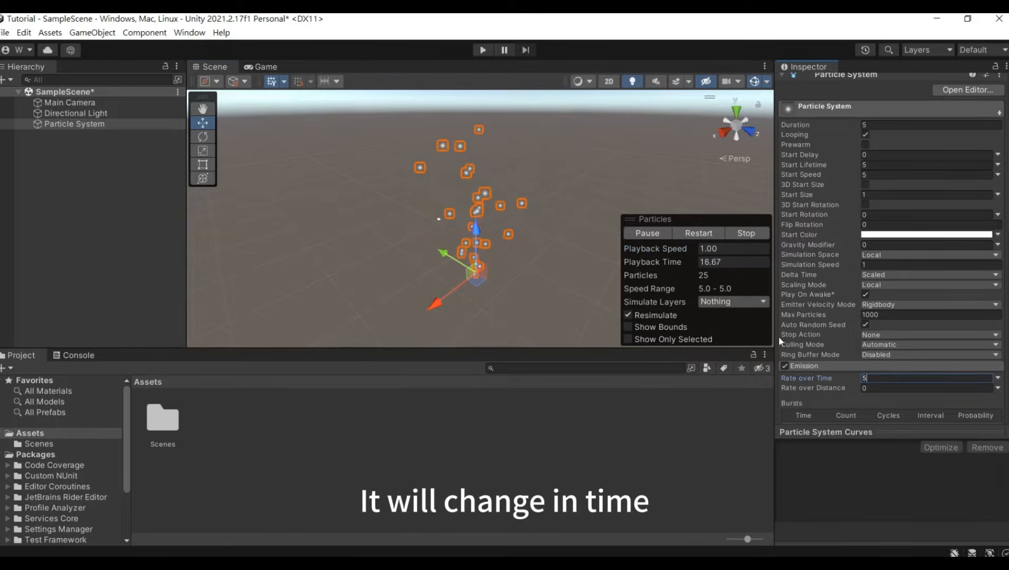
type("0")
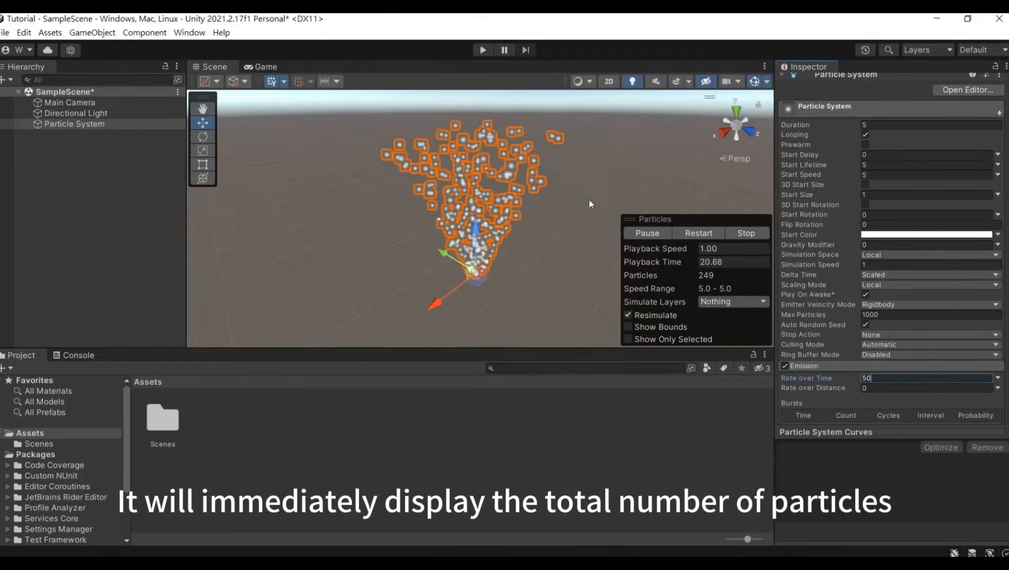
left_click_drag(854, 377, 842, 376)
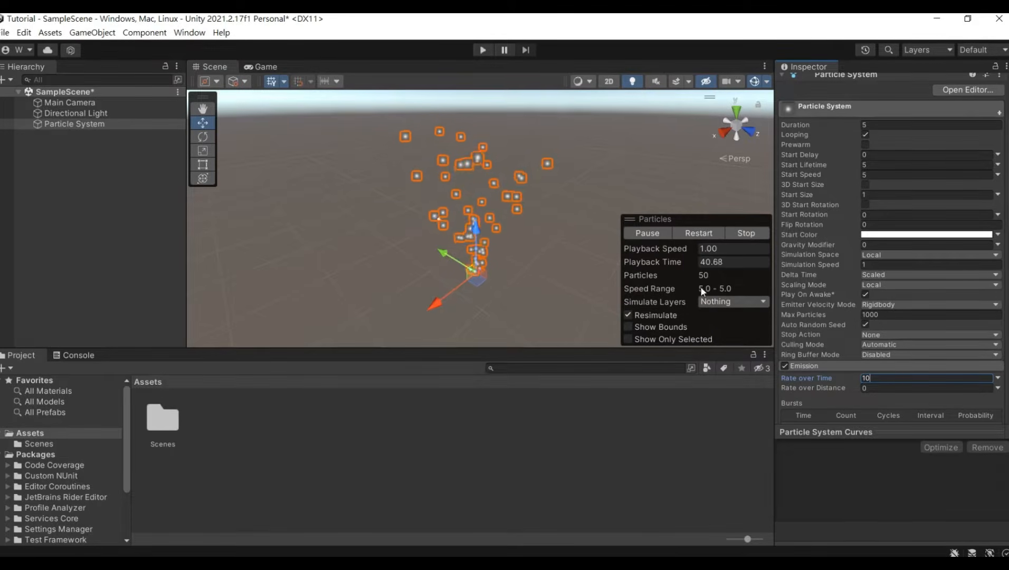
Step: View the available Simulate Layers options for the particle preview without choosing a different one
left_click(726, 303)
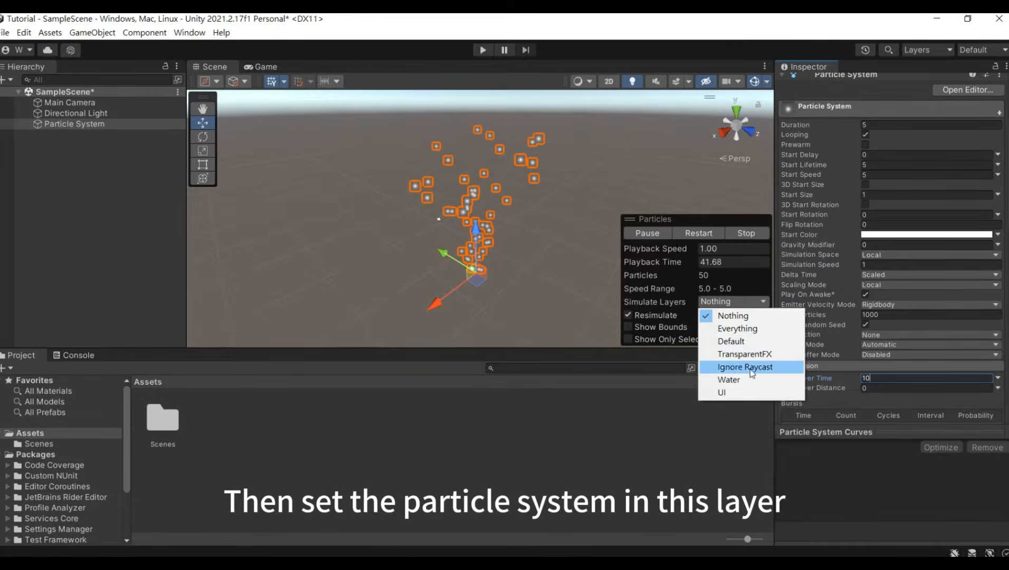
left_click(666, 303)
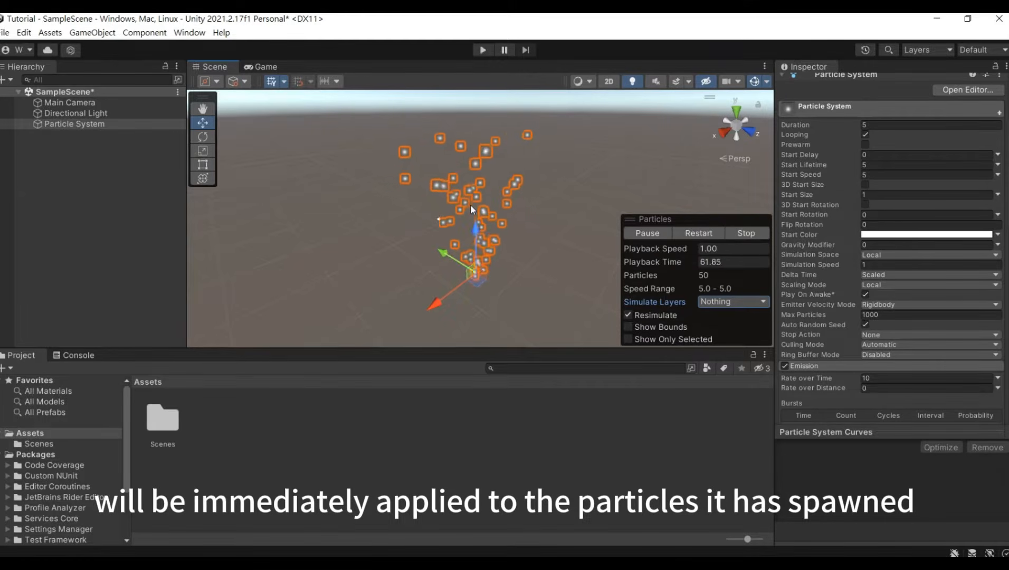
Step: Try a Start Size of 5 with Resimulate enabled, and return the size to 1
double_click(902, 197)
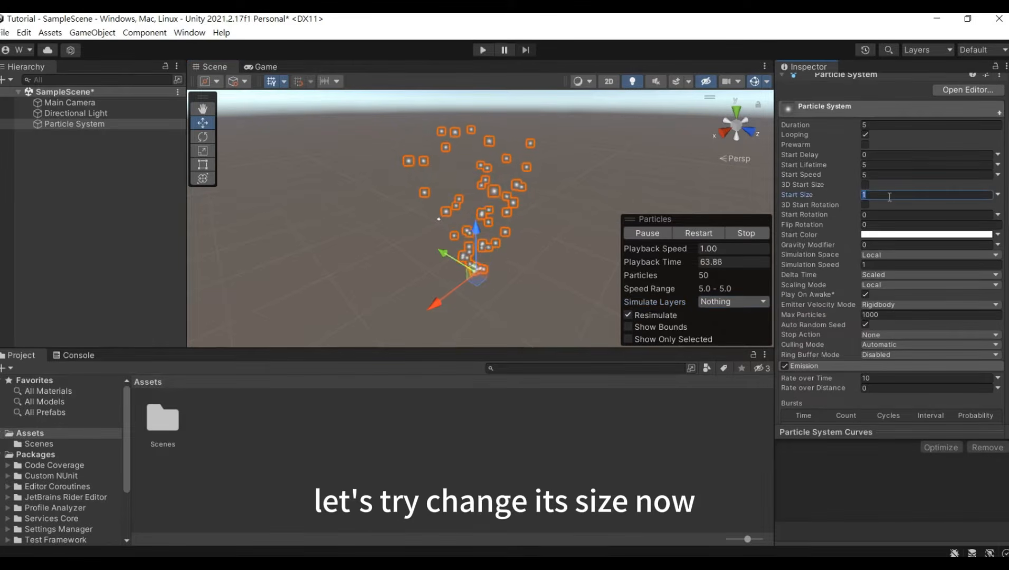
type("5")
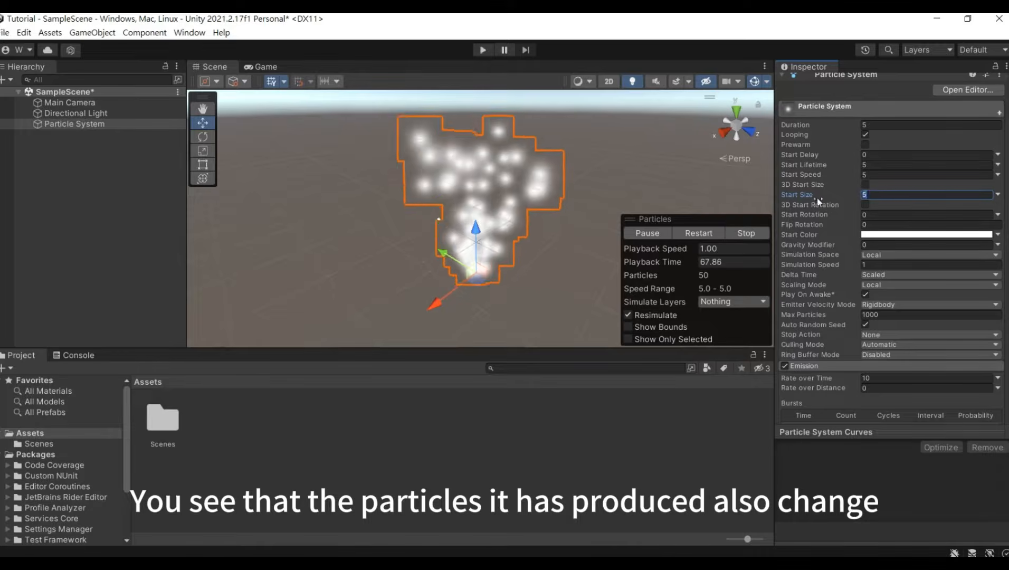
key("BackSpace")
type("1")
Step: Disable Resimulate to try a Start Size of 5, then restore the size to 1 and enable Resimulate again
left_click(625, 315)
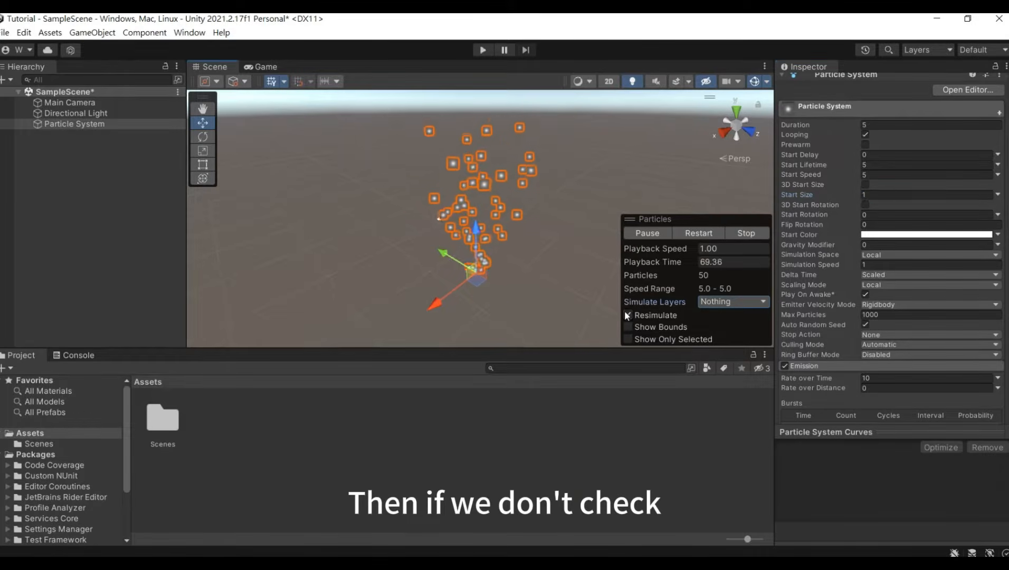
left_click(901, 196)
type("5")
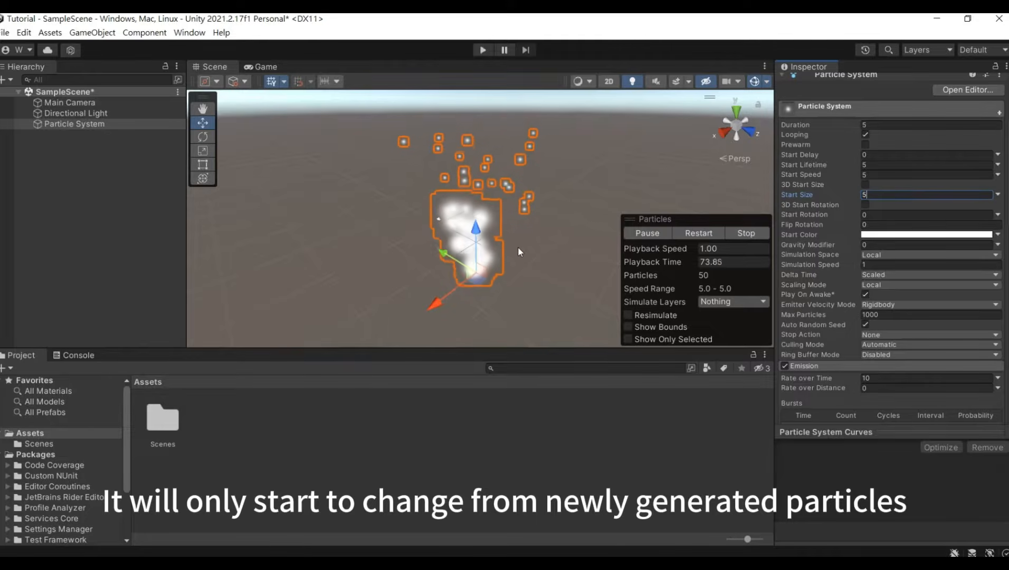
key("BackSpace")
type("1")
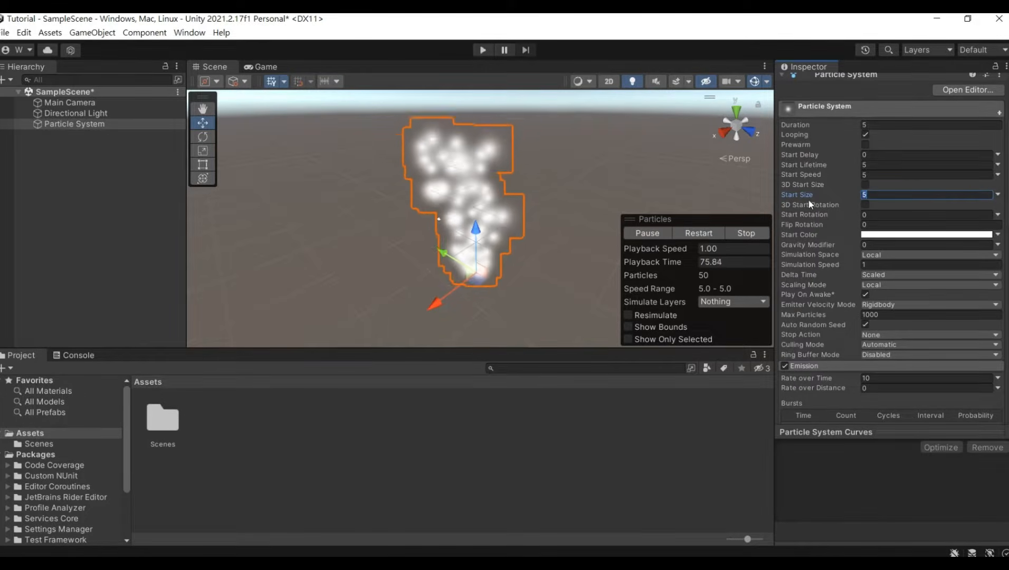
left_click(628, 315)
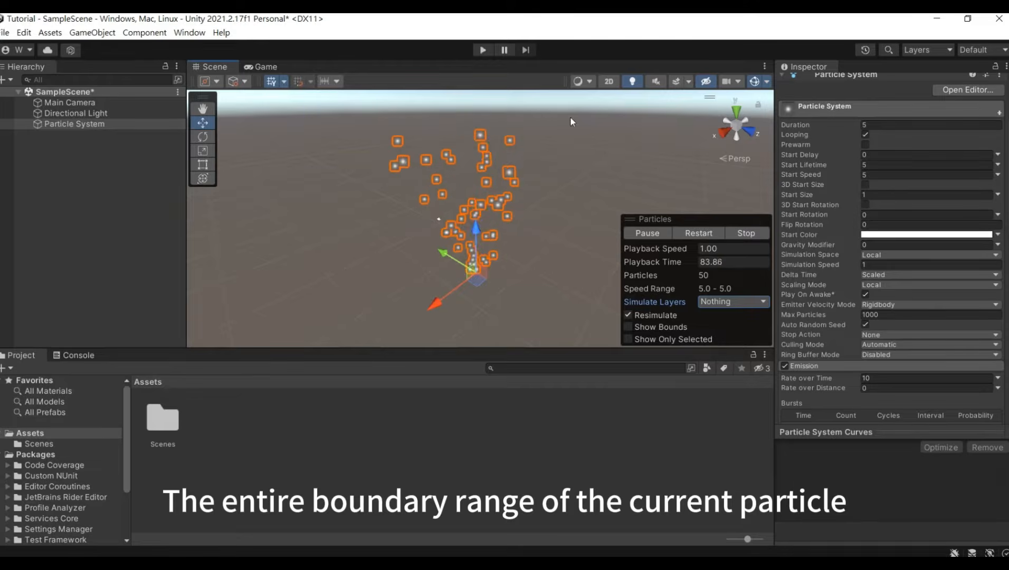
Step: Show the particle bounds while trying a Start Speed of 10, then restore the speed to 5 and hide the bounds
left_click(628, 326)
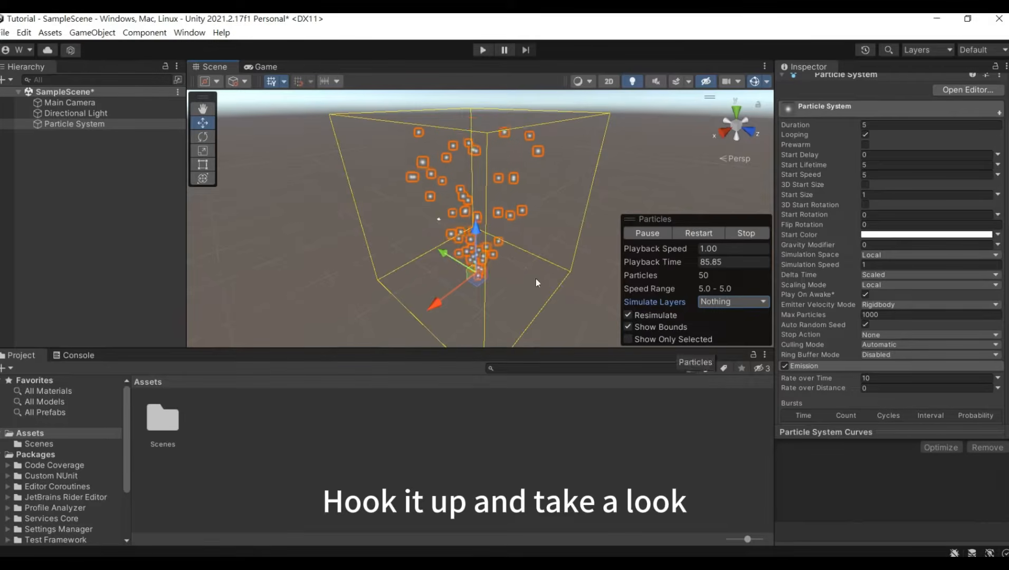
left_click(893, 174)
type("10")
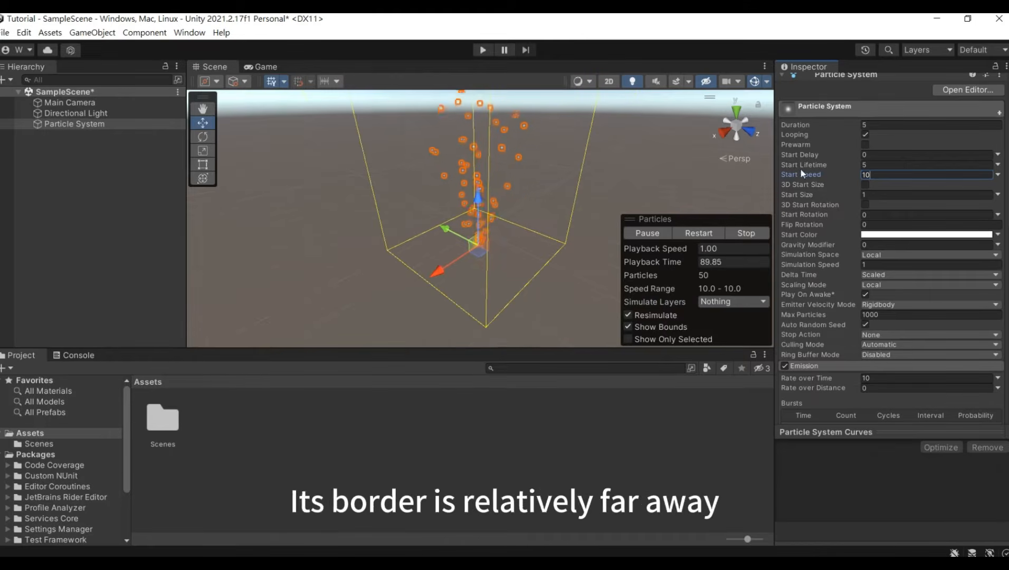
key("BackSpace")
key("BackSpace")
type("5")
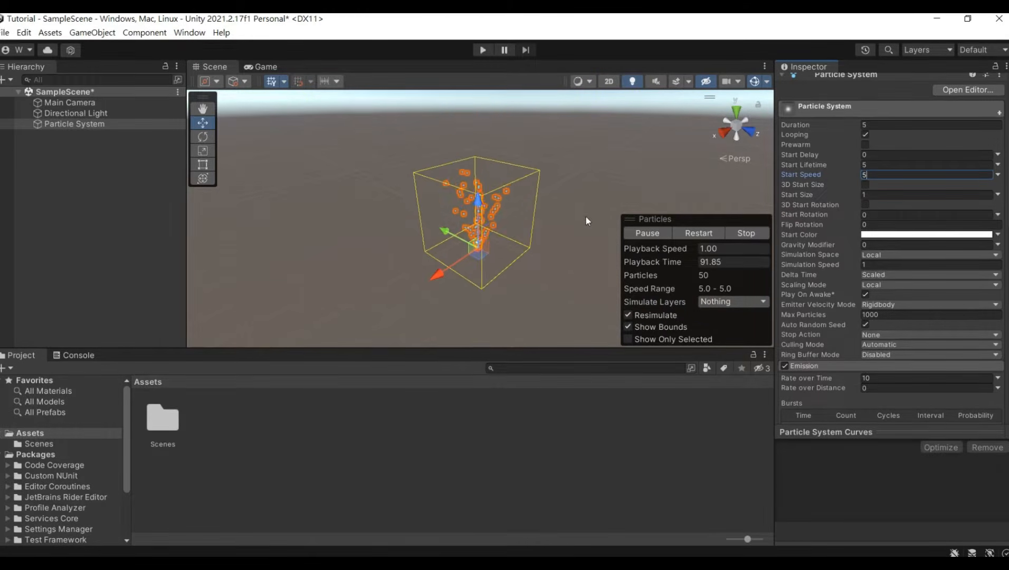
left_click(628, 326)
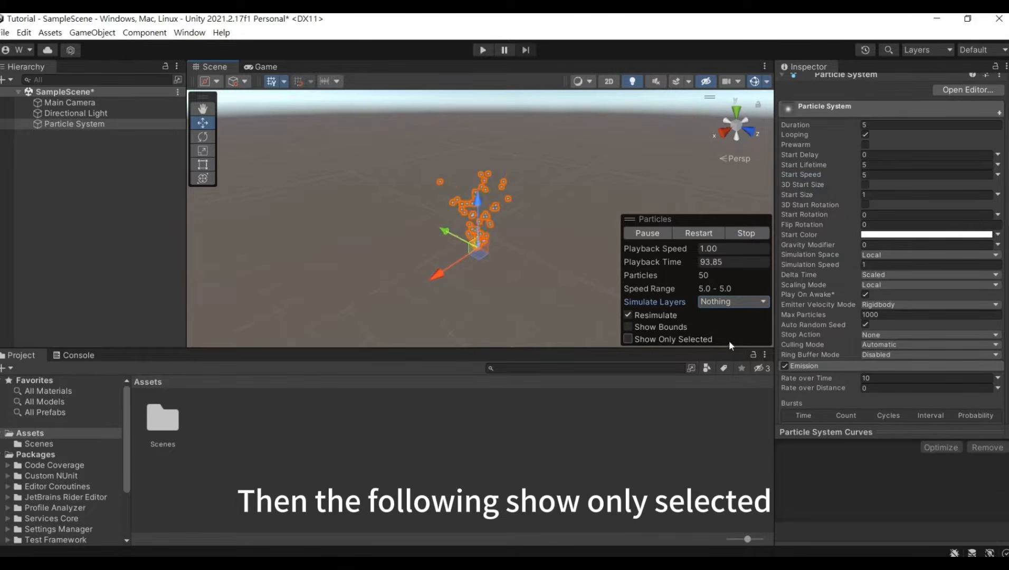
Step: Enable Show Only Selected for the particle preview in the scene
left_click(628, 338)
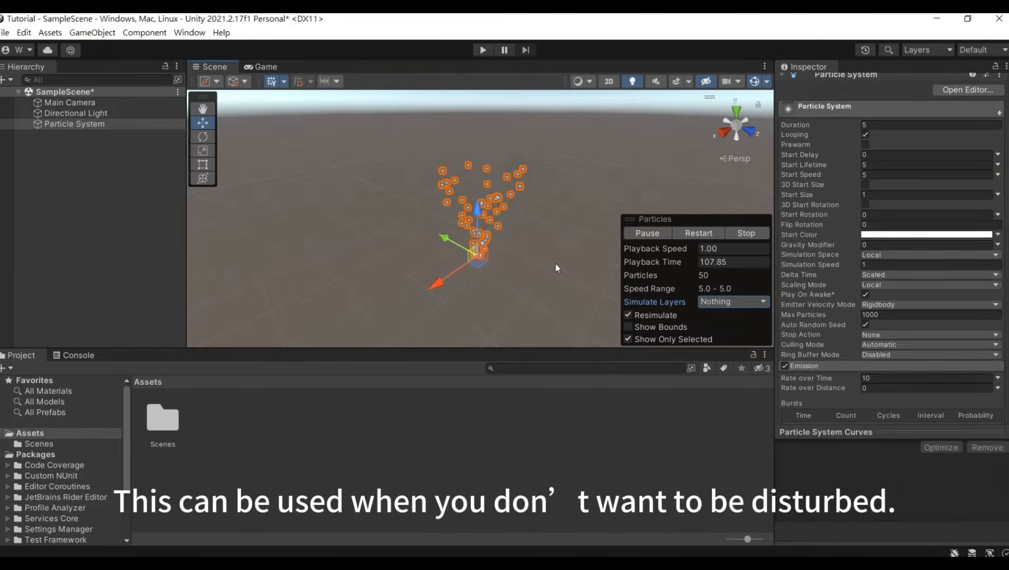
Step: Disable Show Only Selected for the particle preview in the scene
left_click(627, 339)
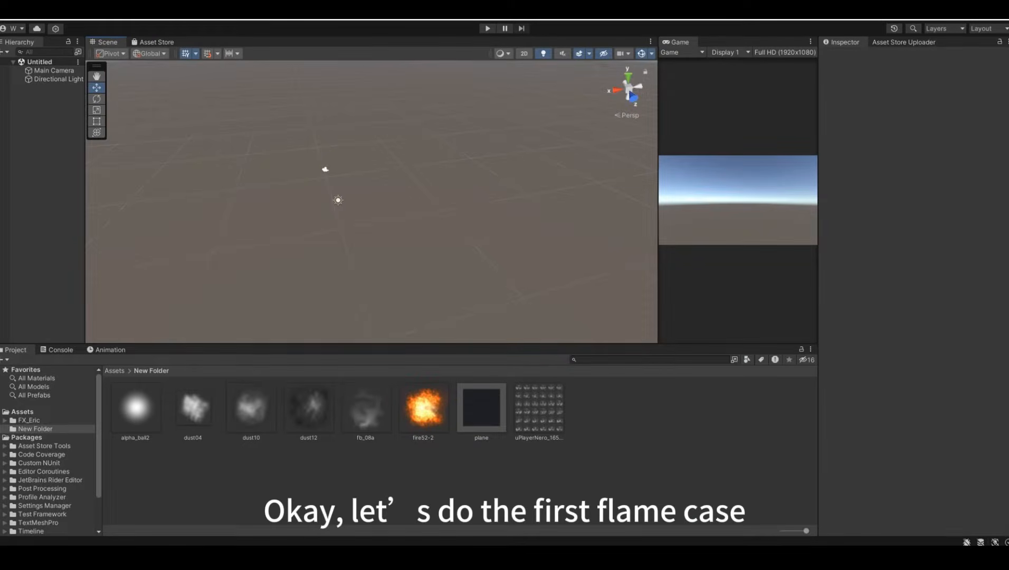
Step: Set the Main Camera's Clear Flags to Solid Color and make its background black (000000)
left_click(61, 70)
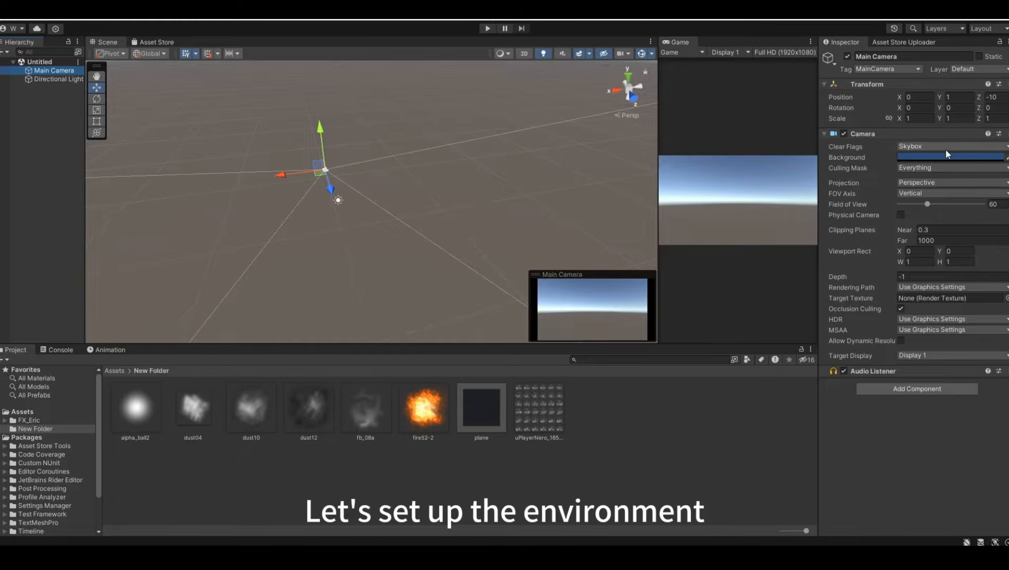
left_click(945, 148)
left_click(941, 166)
left_click(940, 155)
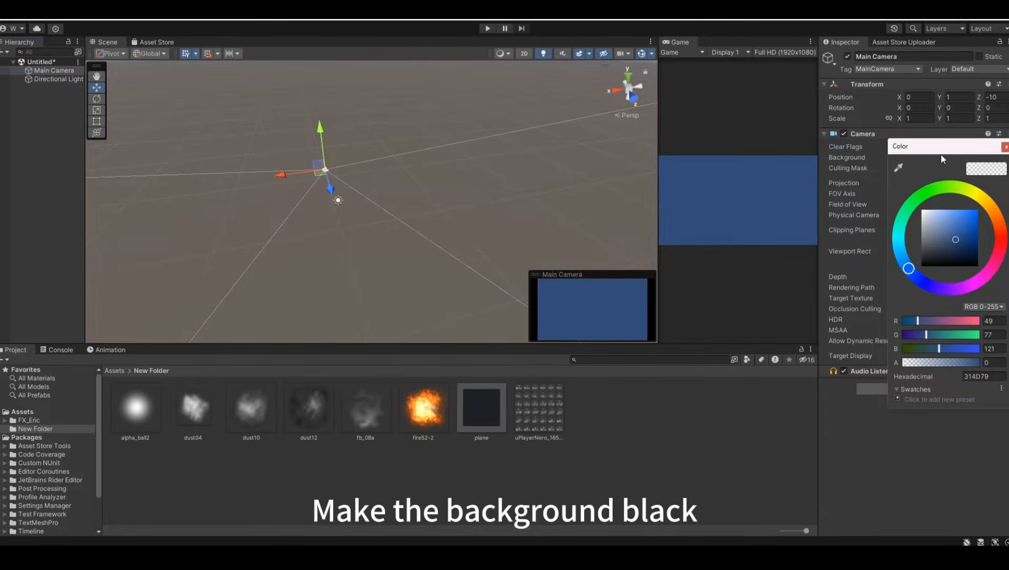
left_click_drag(941, 222, 894, 301)
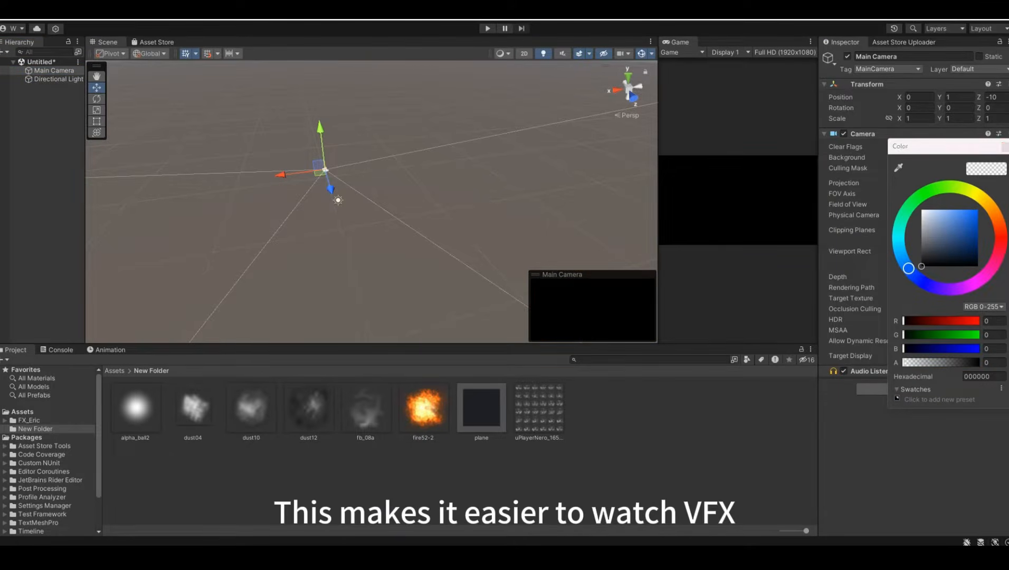
left_click(1005, 147)
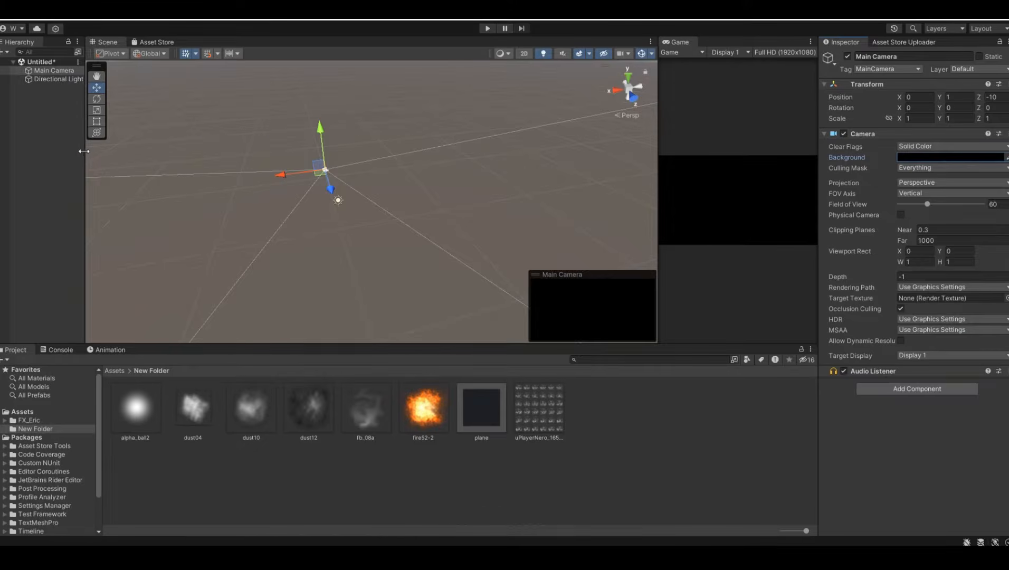
Step: Widen the Hierarchy and add a 3D plane to the scene as the floor
left_click_drag(84, 152, 150, 153)
left_click(70, 120)
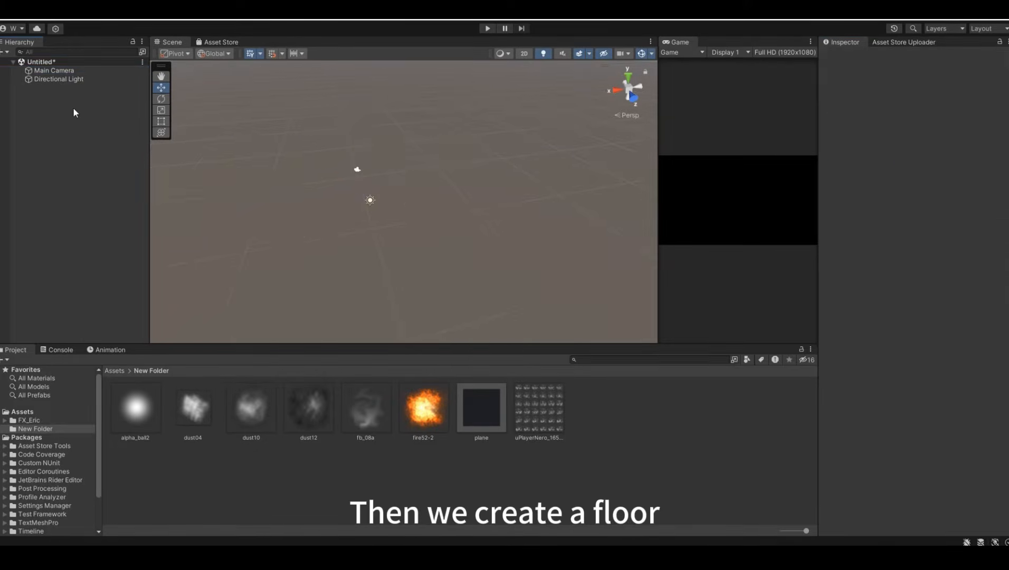
right_click(74, 109)
mouse_move(180, 271)
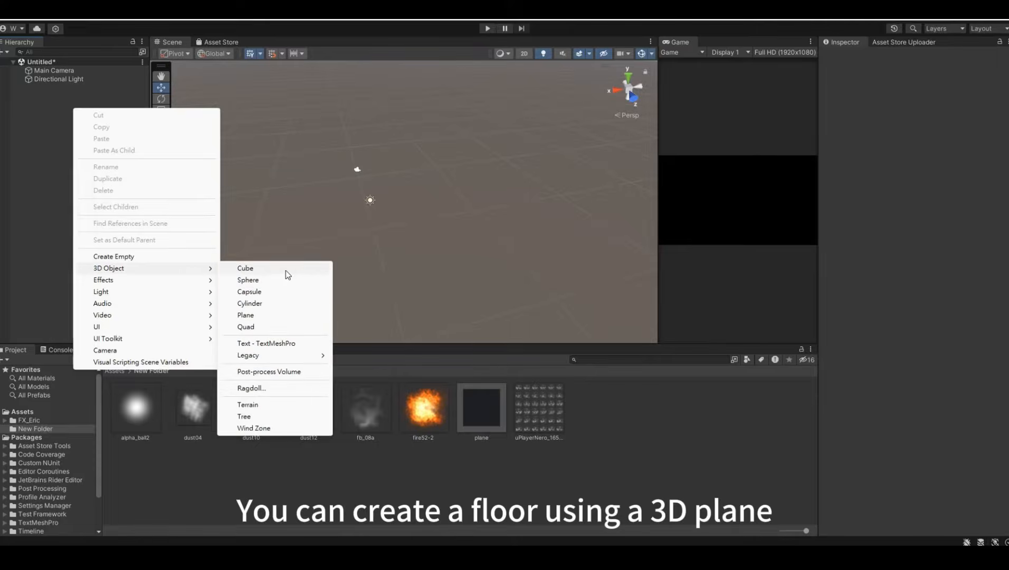
left_click(285, 315)
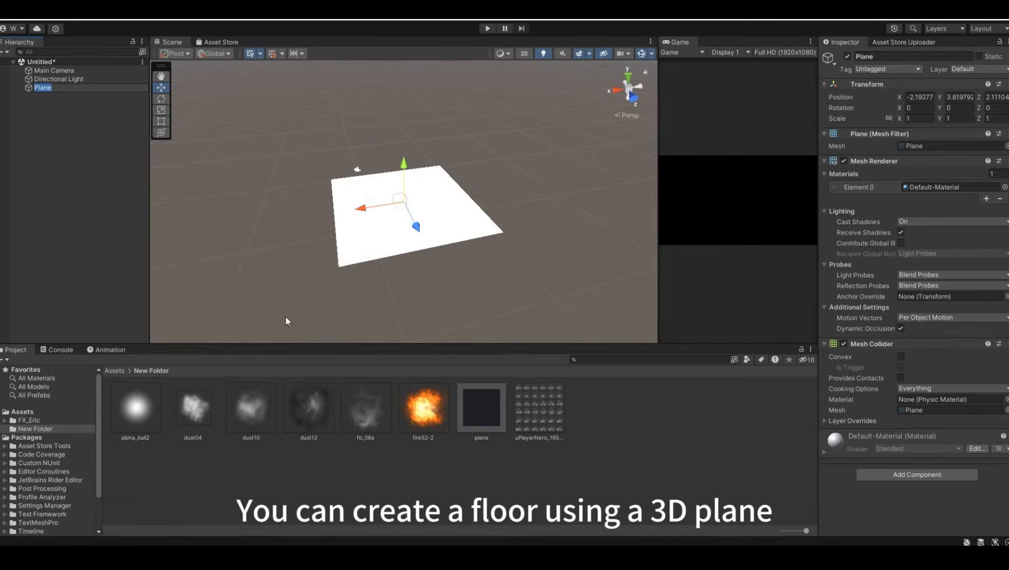
Step: Scale the floor plane uniformly to about 4.16 and assign it the dark plane material
middle_click_drag(437, 186, 433, 204)
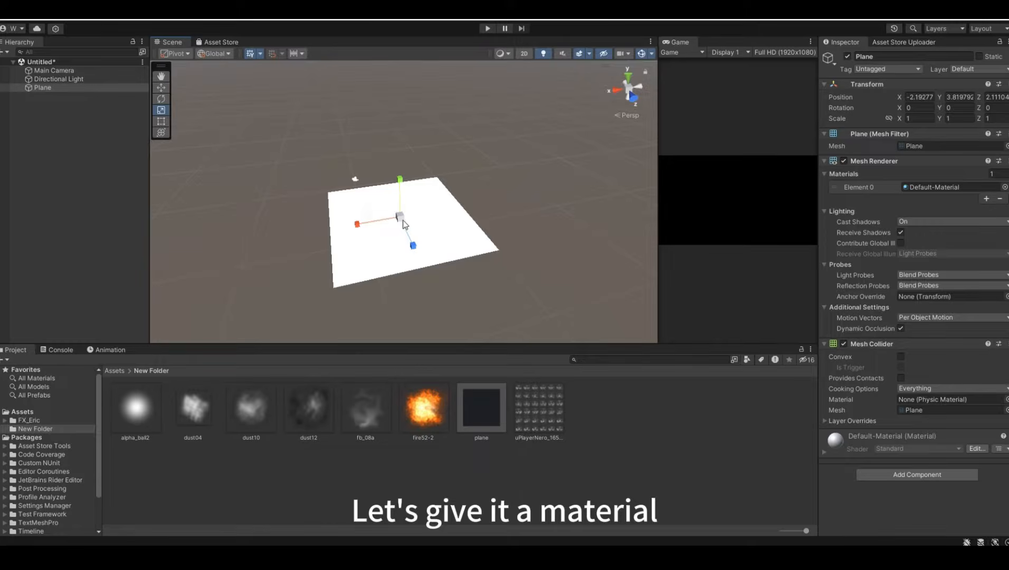
left_click_drag(402, 225, 556, 186)
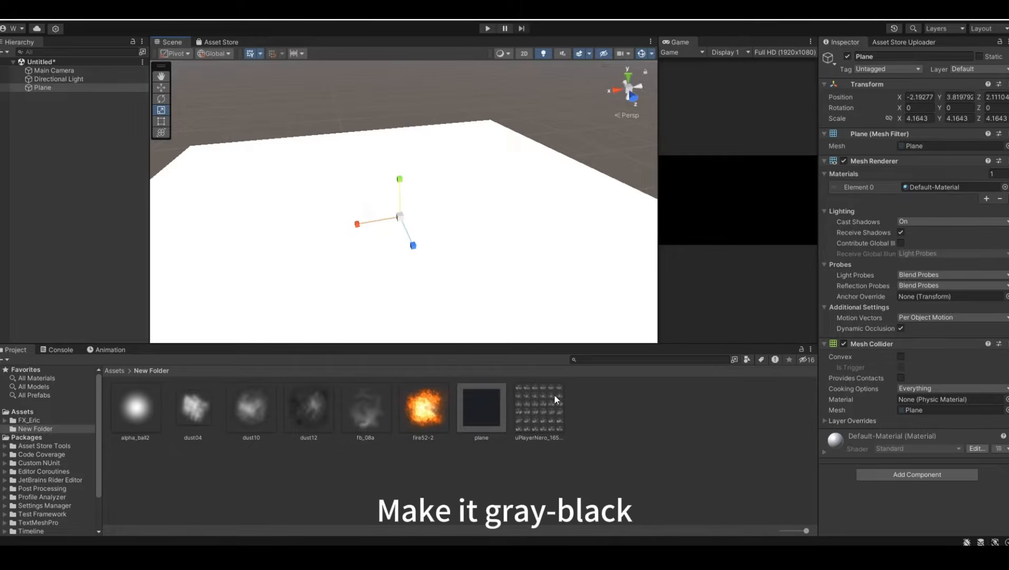
left_click_drag(854, 257, 940, 185)
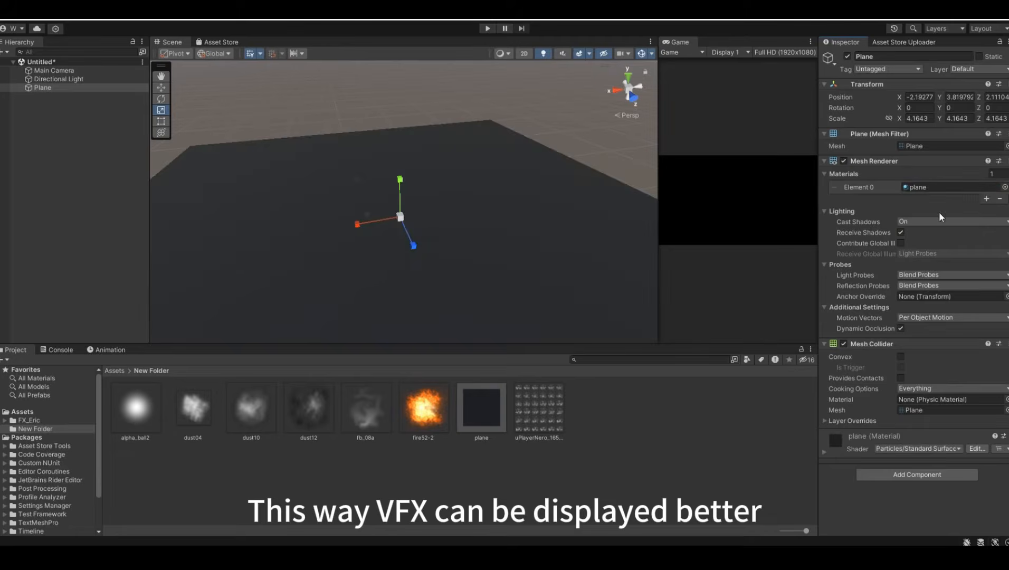
Step: Add a new Particle System to the scene
mouse_move(509, 161)
left_mouse_down("alt")
mouse_move(443, 158)
mouse_move(506, 158)
mouse_move(518, 174)
left_mouse_up("alt")
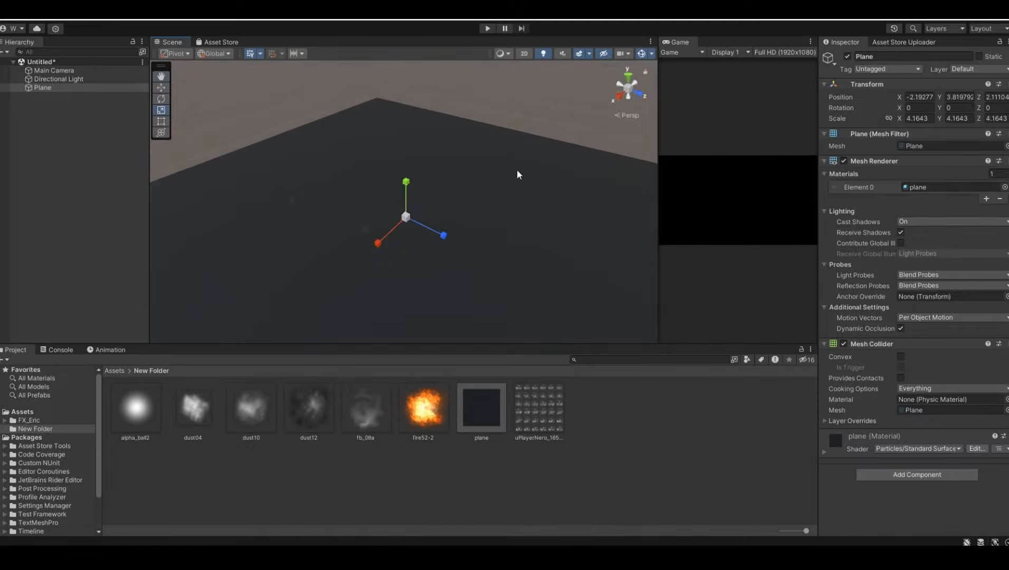
left_click(53, 123)
right_click(61, 117)
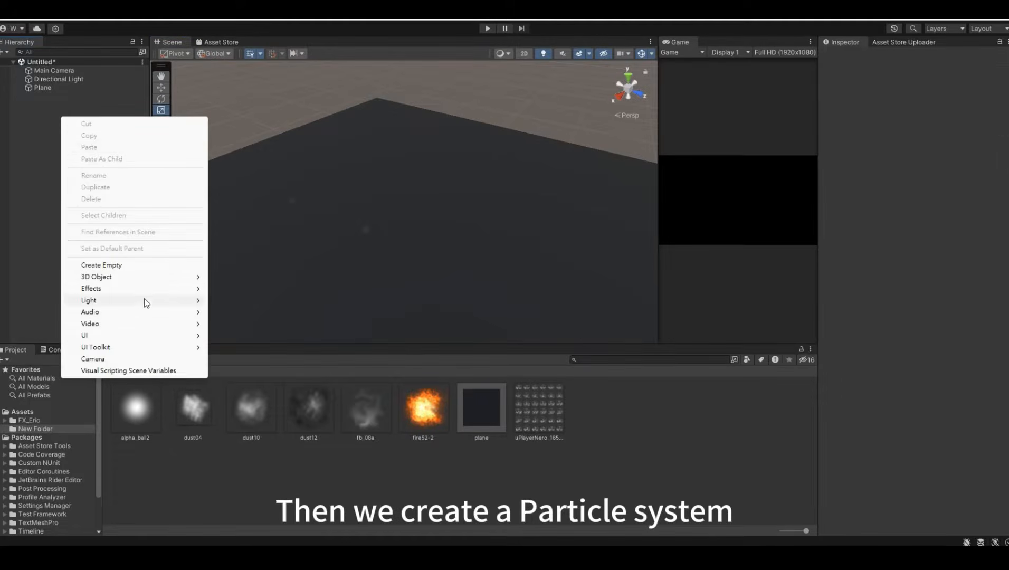
mouse_move(146, 289)
left_click(229, 289)
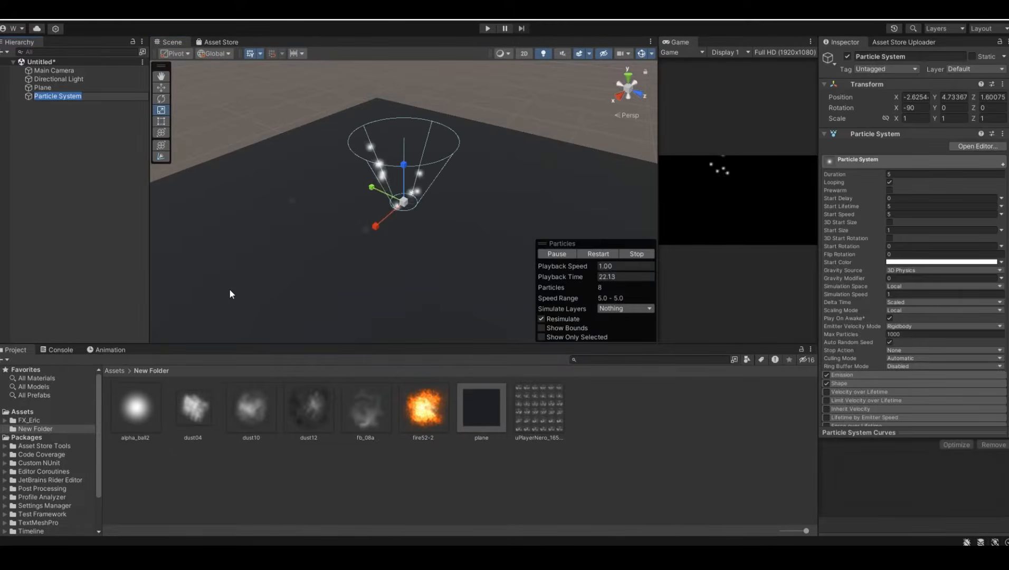
Step: Set the Particle System's position to 0, 0, 0, trying a Y value of 1 first
left_click_drag(458, 220, 356, 203, "alt")
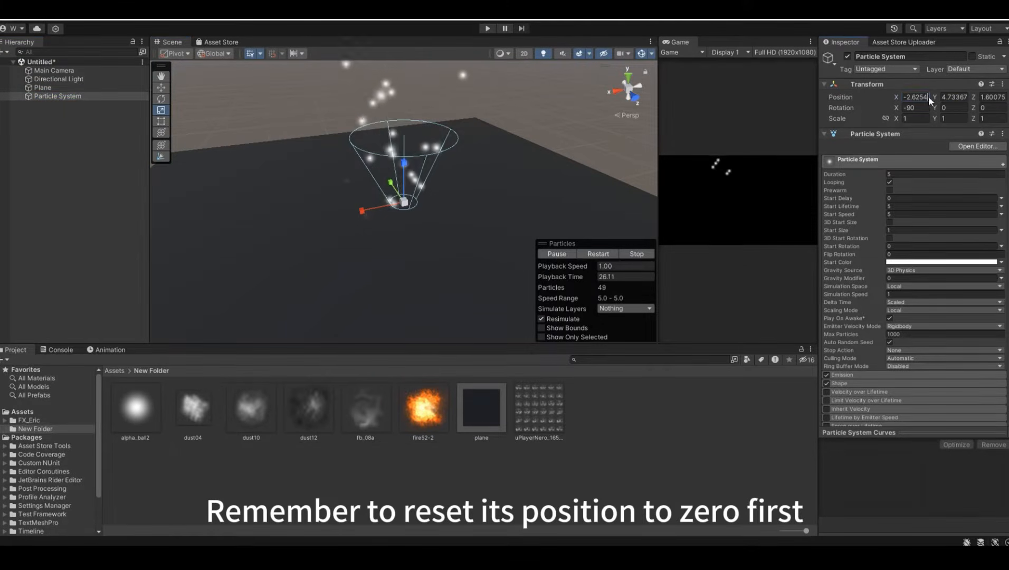
type("0")
left_click(982, 97)
type("0")
left_click(964, 97)
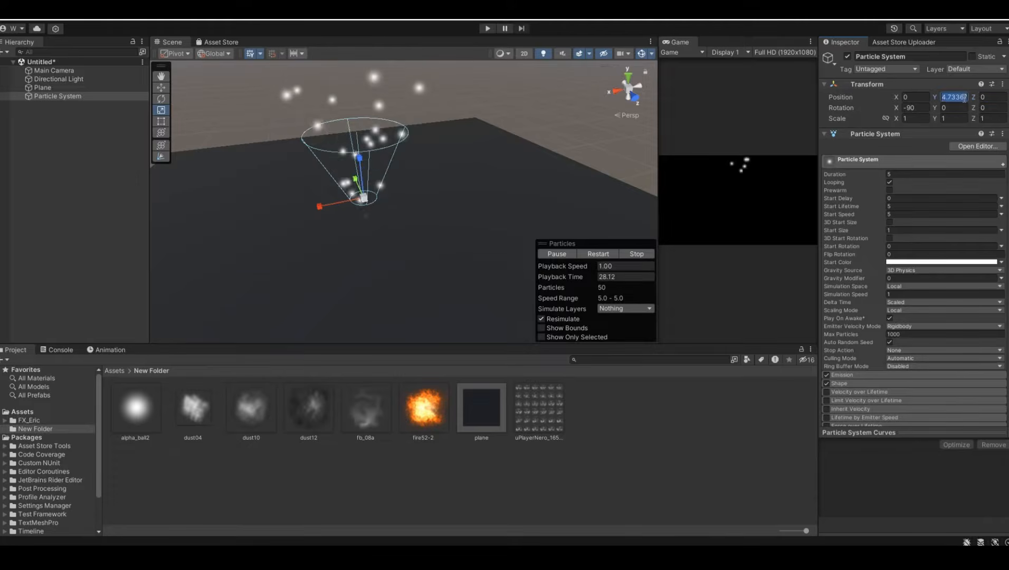
type("1")
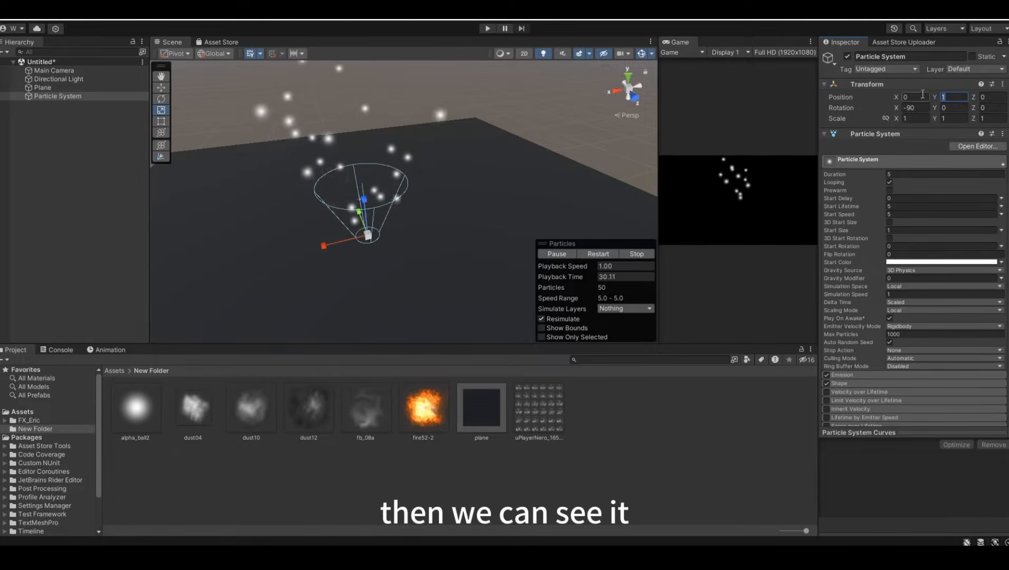
type("0")
Step: Reset the floor plane's position to 0 on X, Y and Z
scroll(355, 216, "up", 5)
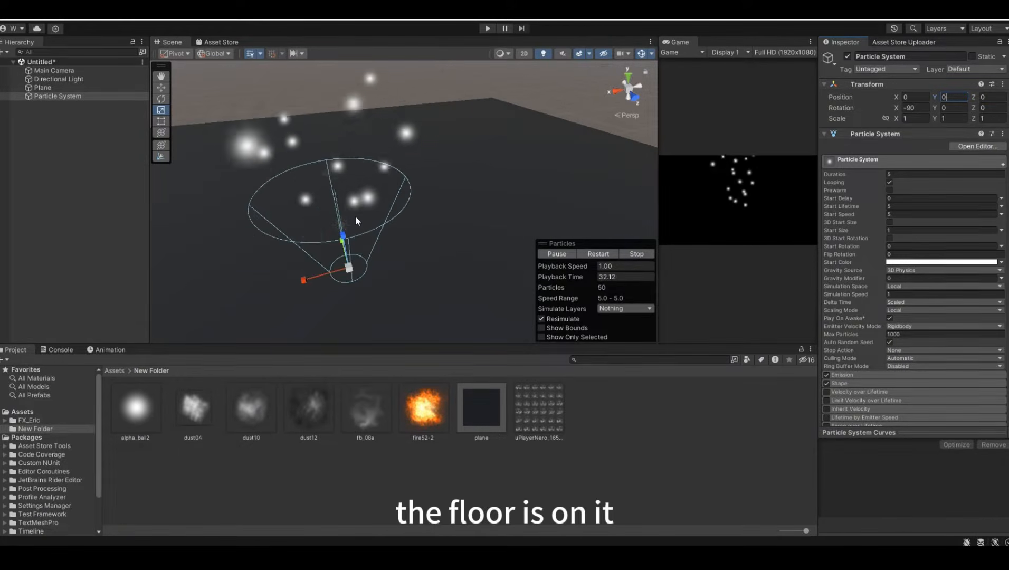
left_click_drag(320, 297, 407, 229, "alt")
middle_click_drag(338, 203, 354, 111)
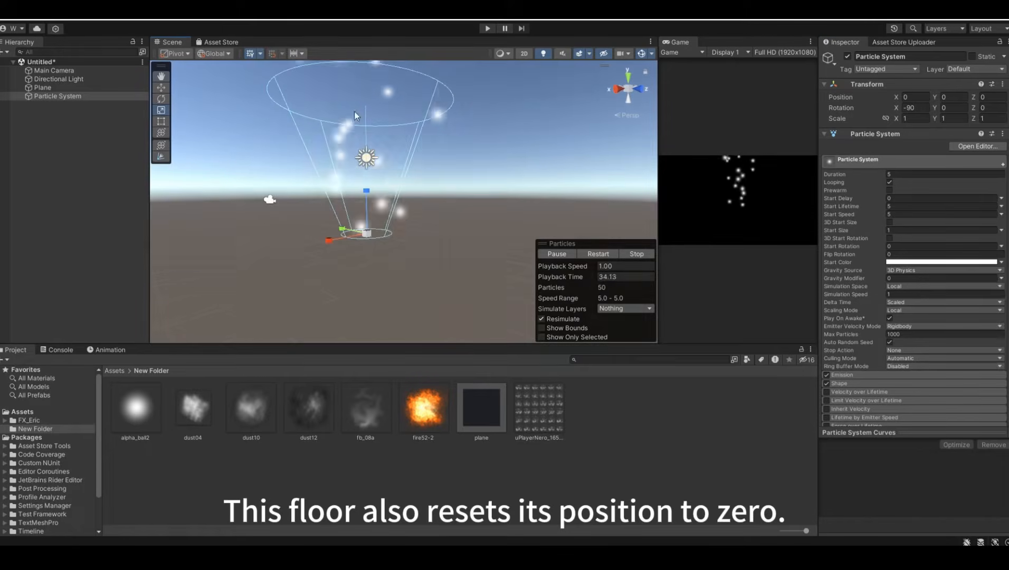
left_click(64, 87)
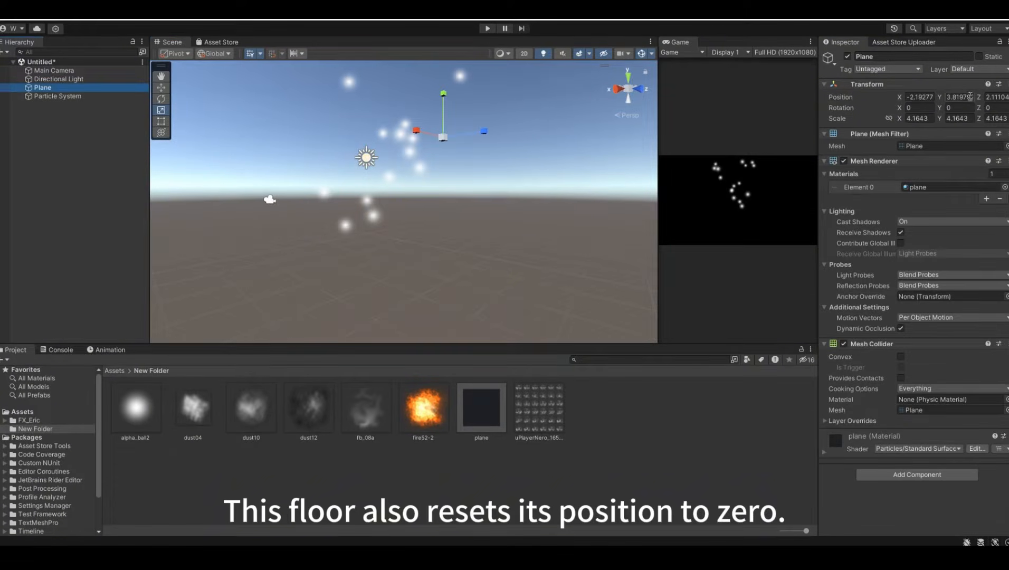
left_click(930, 98)
type("0")
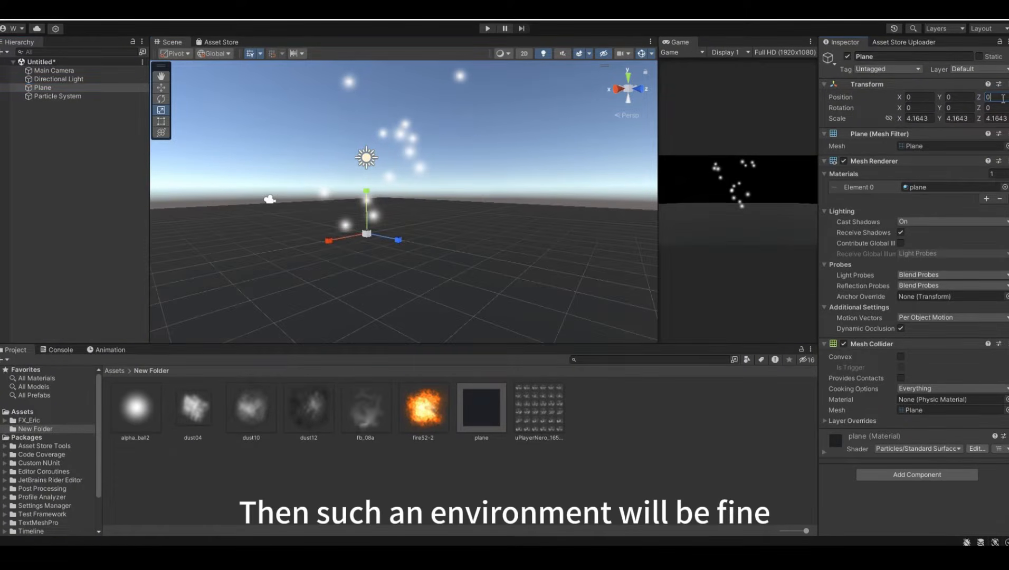
Step: Select the Particle System and expand its Shape module to examine the default Cone emitter
left_click(124, 99)
left_click_drag(311, 171, 322, 259, "alt")
middle_click_drag(406, 224, 424, 259)
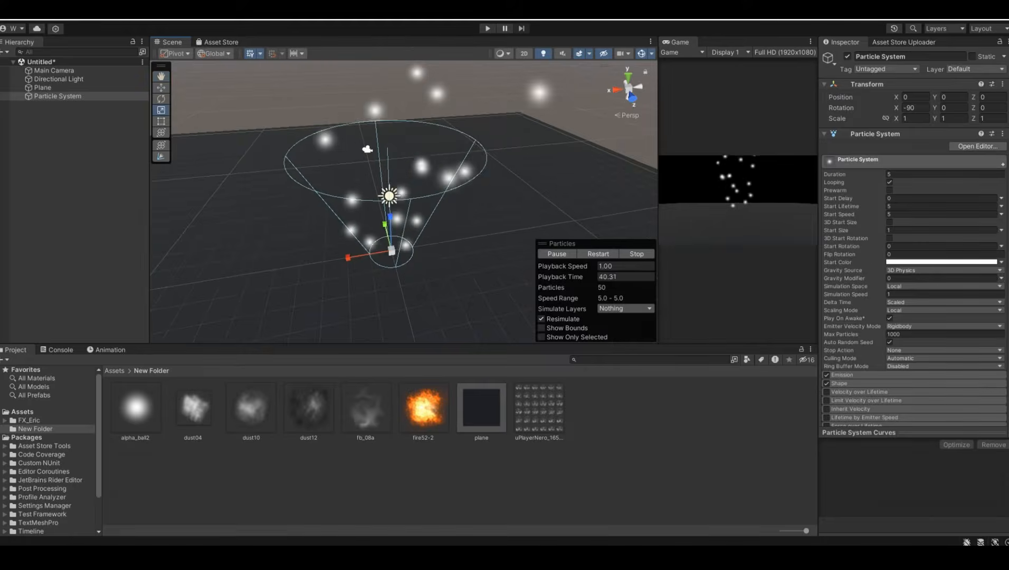
scroll(912, 296, "down", 1)
scroll(896, 306, "down", 2)
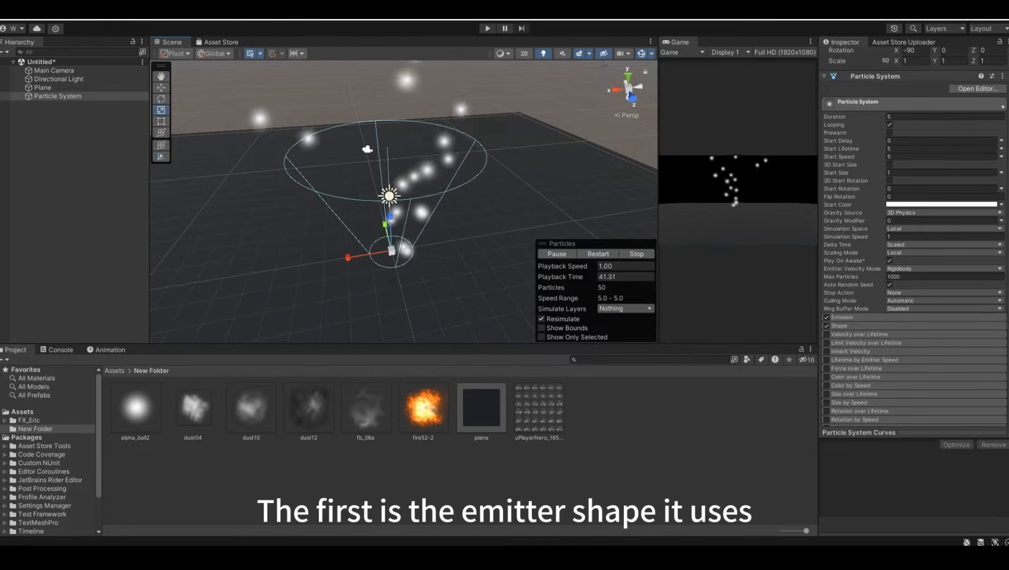
left_click(865, 328)
left_click_drag(404, 268, 442, 243, "alt")
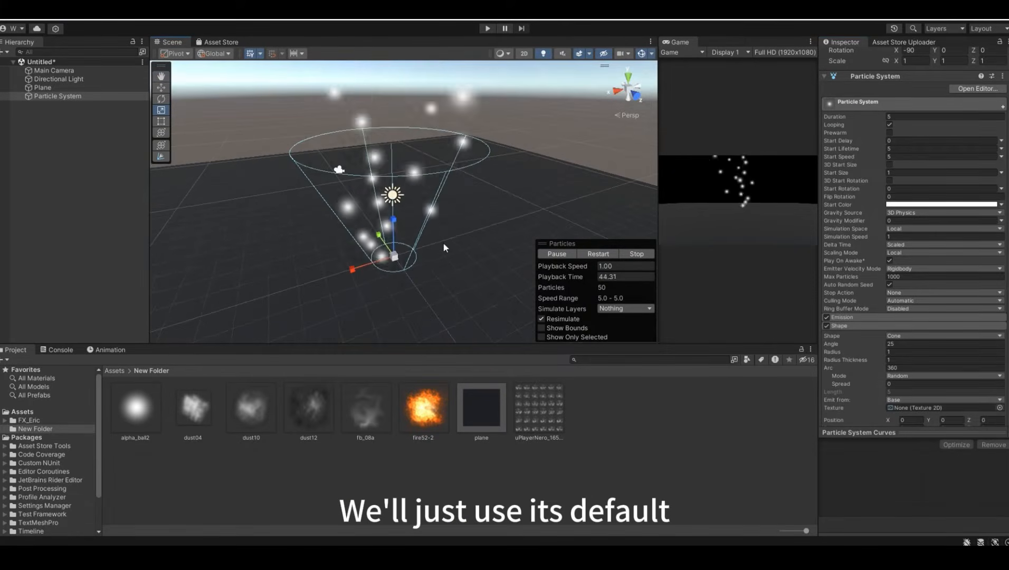
Step: Set the particles' Start Size to 5 and raise the Particle System slightly above the floor
left_click(912, 169)
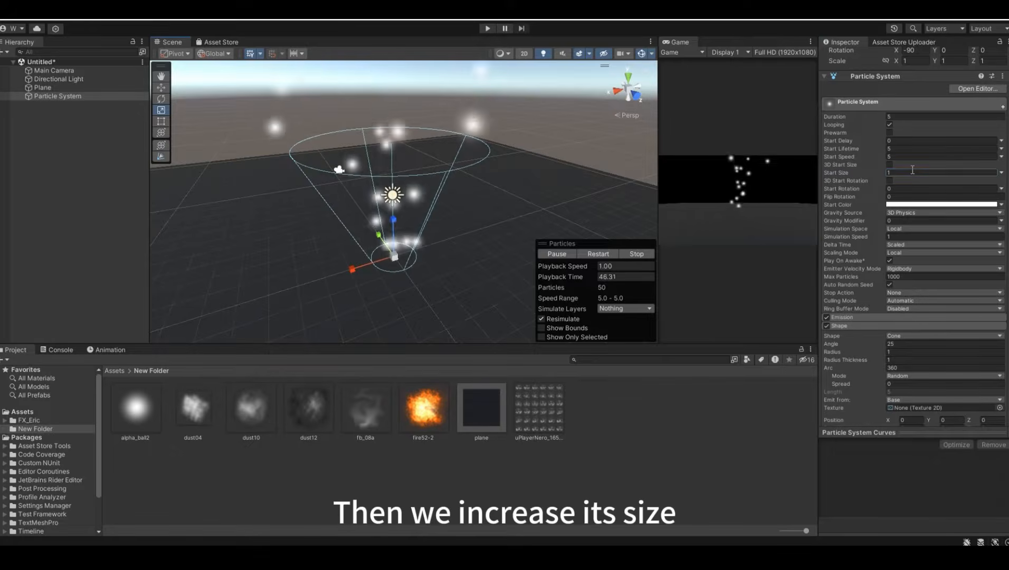
type("5")
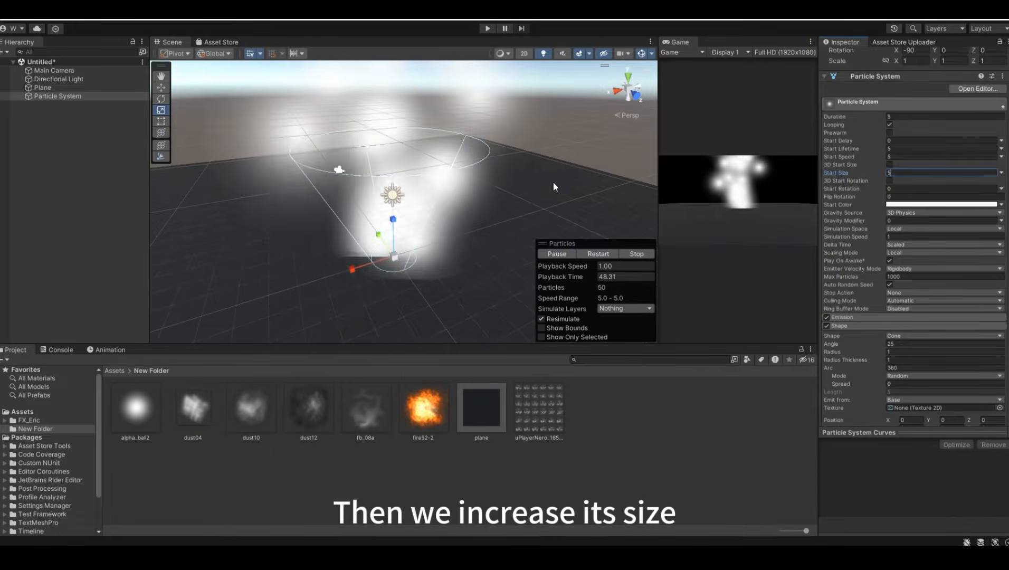
scroll(539, 180, "down", 5)
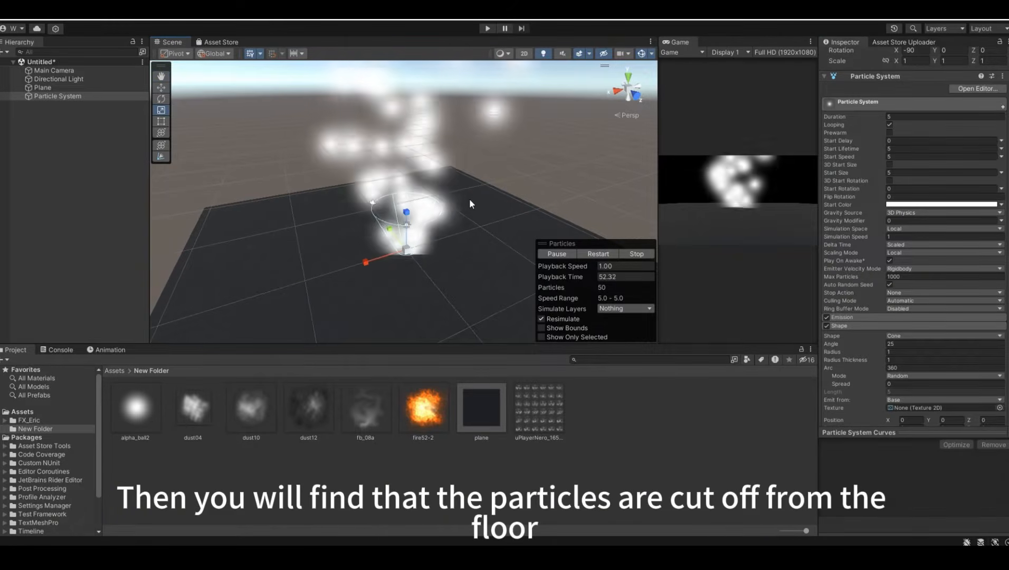
key("w")
left_click_drag(407, 213, 409, 204)
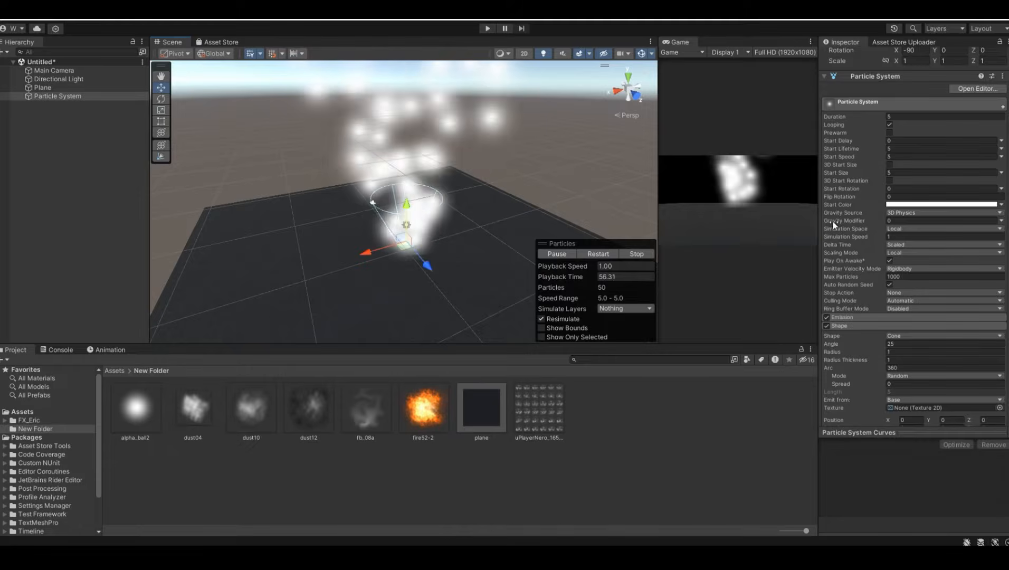
Step: Set the Start Speed to Random Between Two Constants, 3 and 5
left_click(1000, 156)
left_click(934, 190)
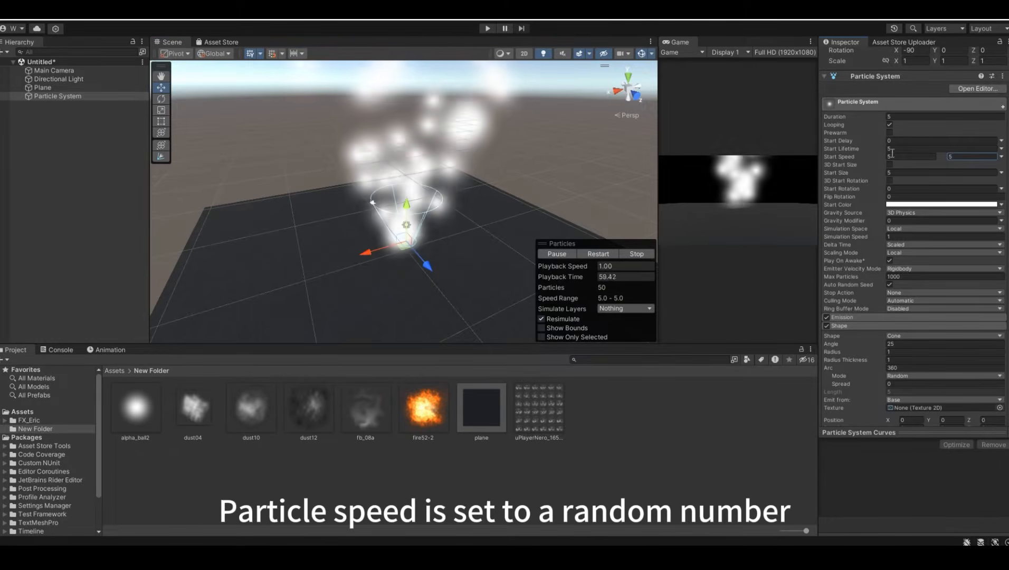
left_click(910, 156)
type("3")
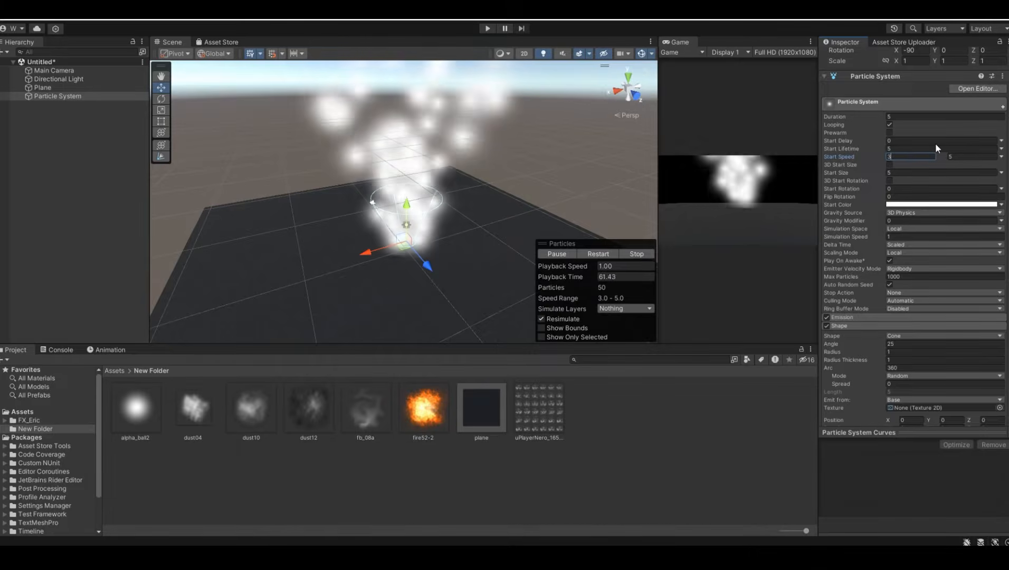
Step: Set the Start Lifetime to Random Between Two Constants, with the values 5 and 3.5
left_click(935, 148)
type("2")
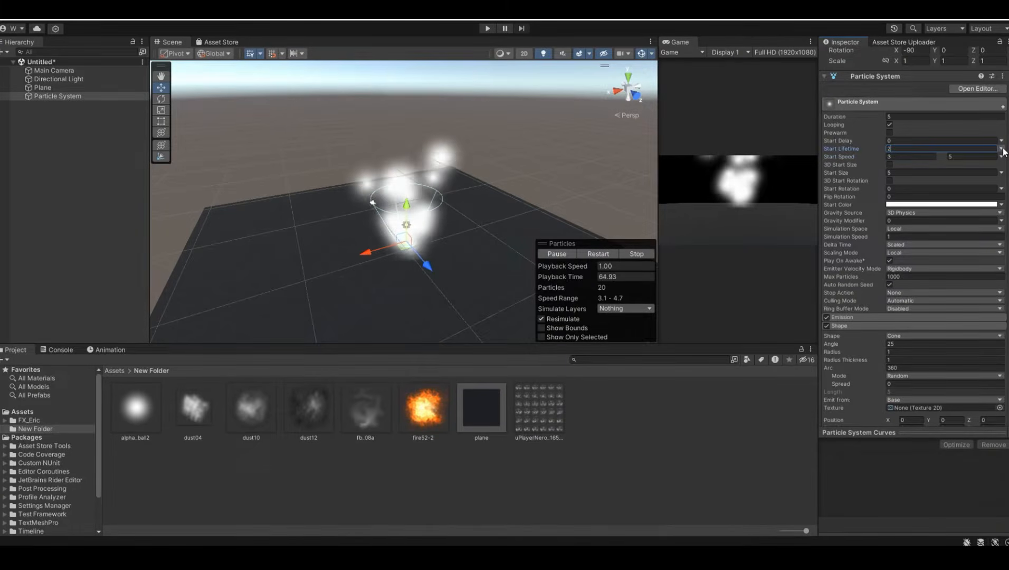
left_click(1001, 149)
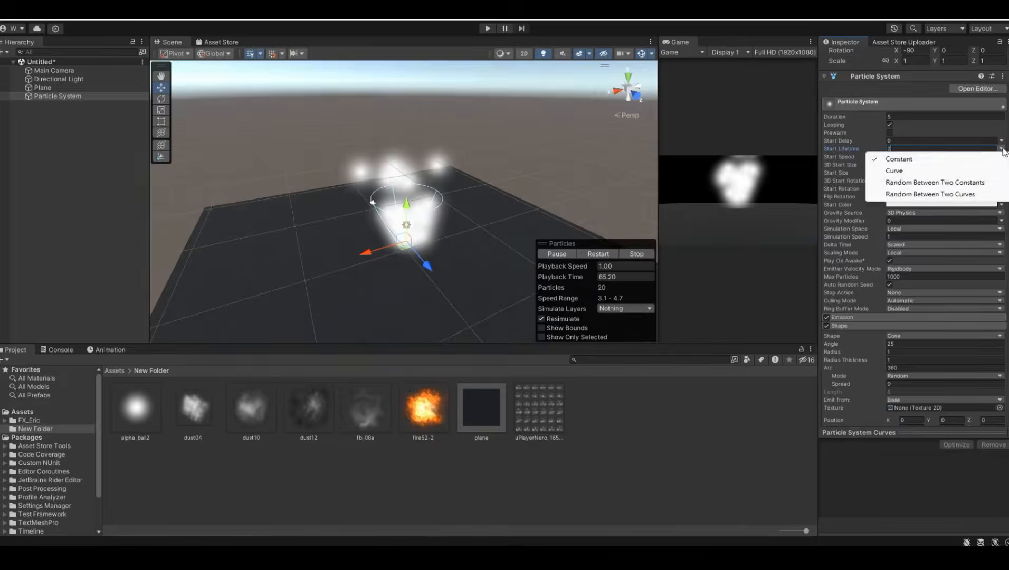
left_click(972, 184)
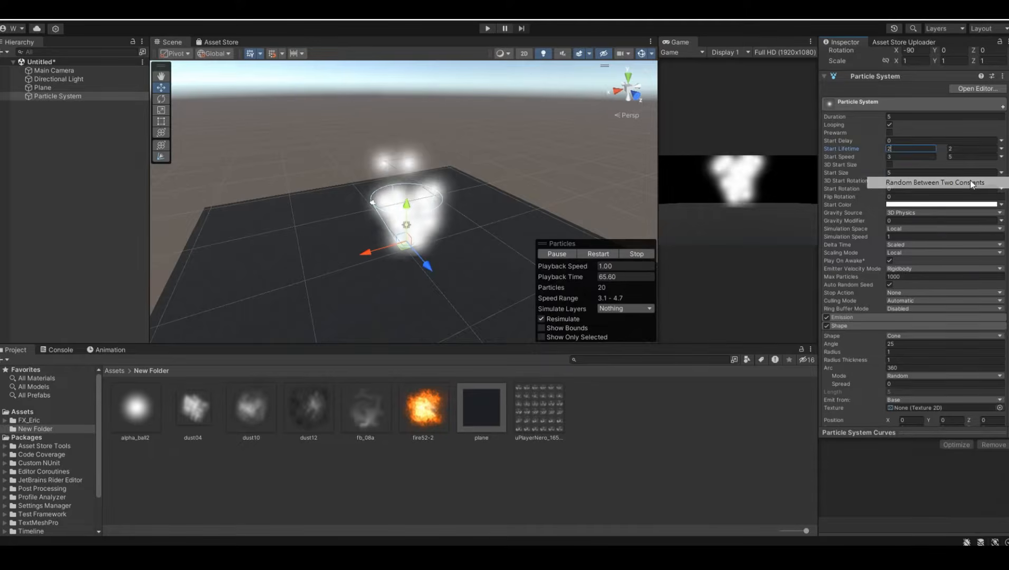
left_click(965, 148)
type("3.5")
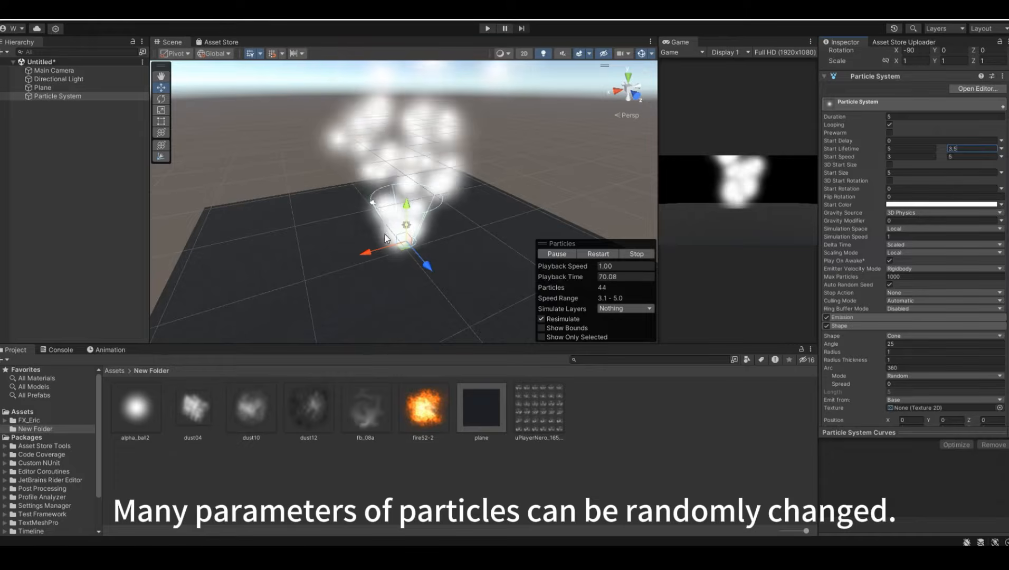
Step: Set the Angle of the Particle System's Cone shape to 20
scroll(913, 237, "down", 5)
scroll(904, 141, "down", 4)
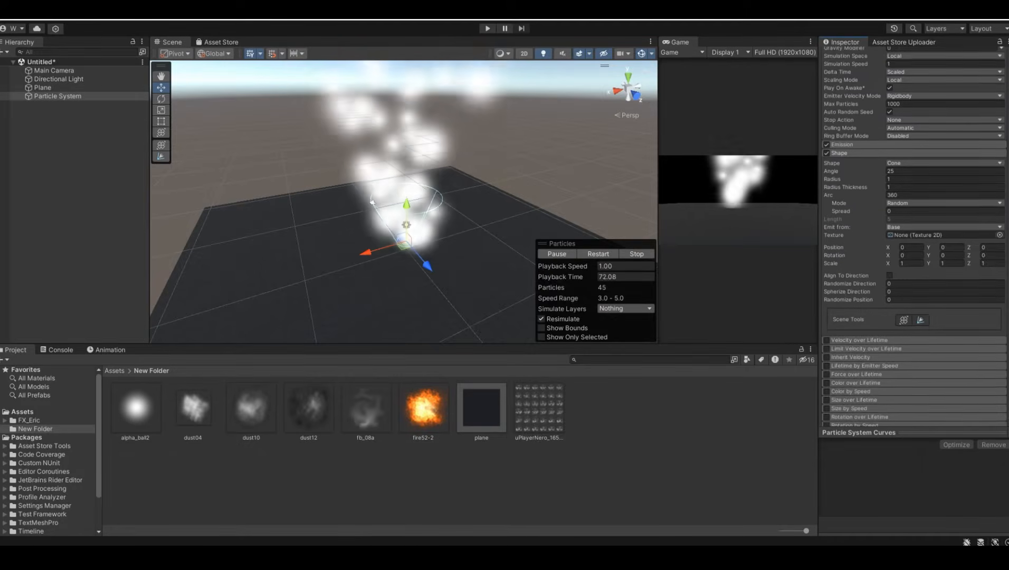
left_click(904, 142)
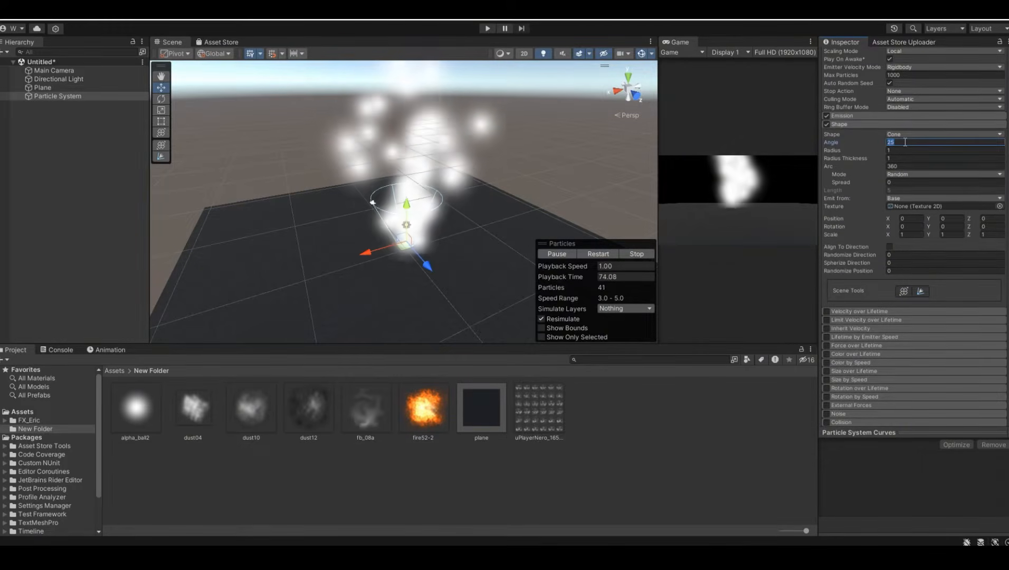
type("20")
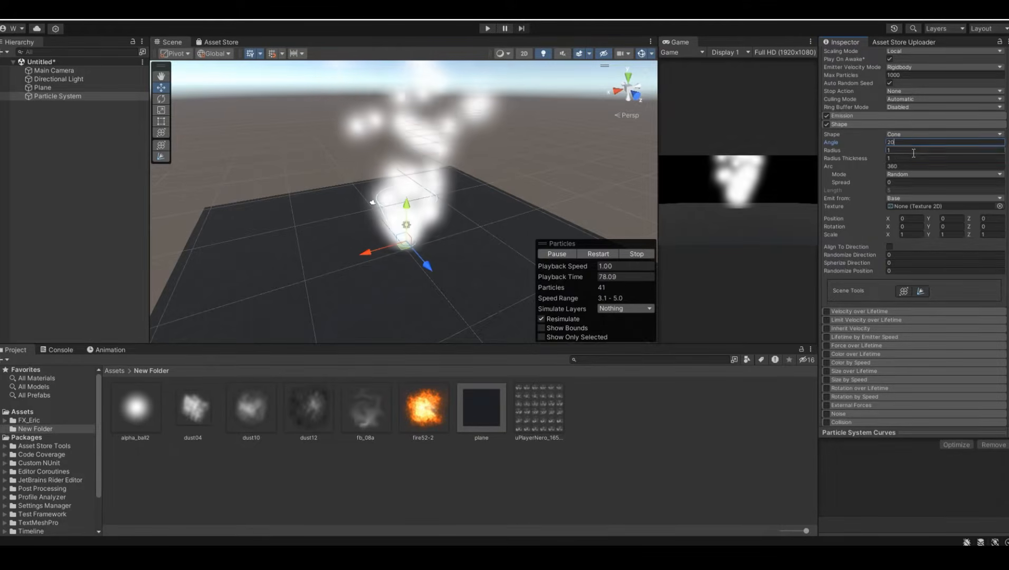
Step: Change the particles' random Start Speed constants to 2.5 and 4
scroll(924, 202, "up", 6)
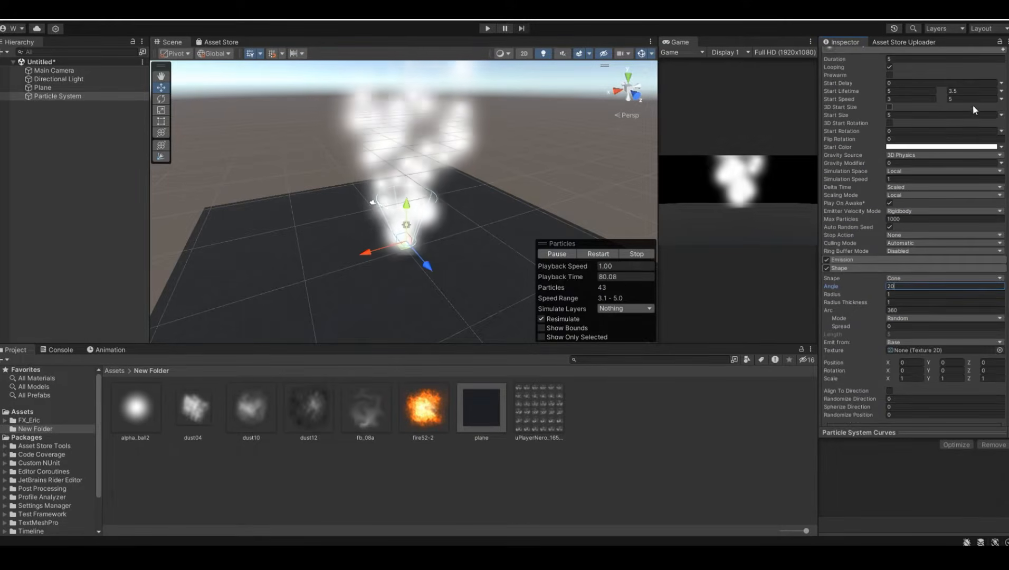
left_click(935, 99)
type("2.5")
left_click(963, 99)
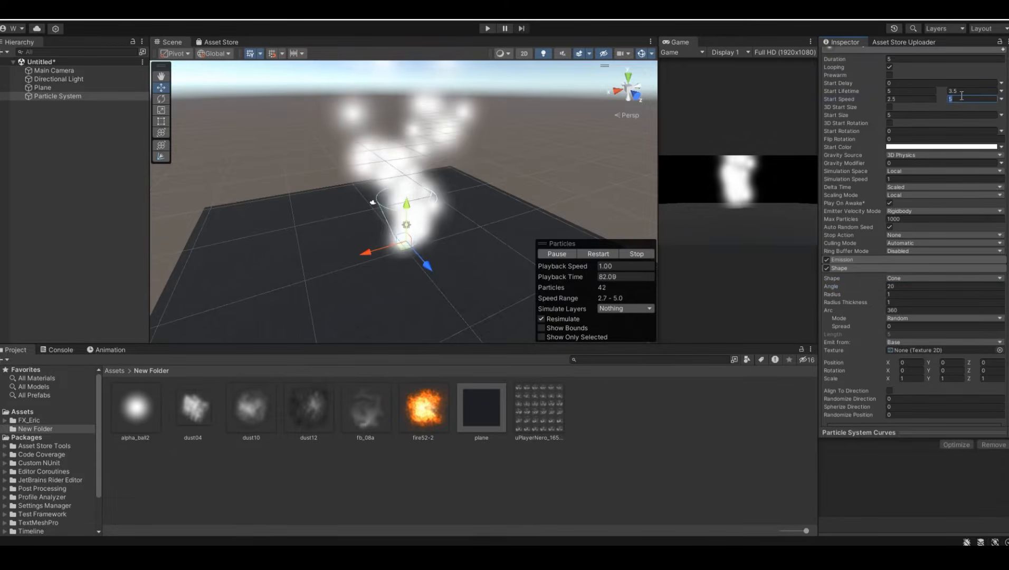
type("4")
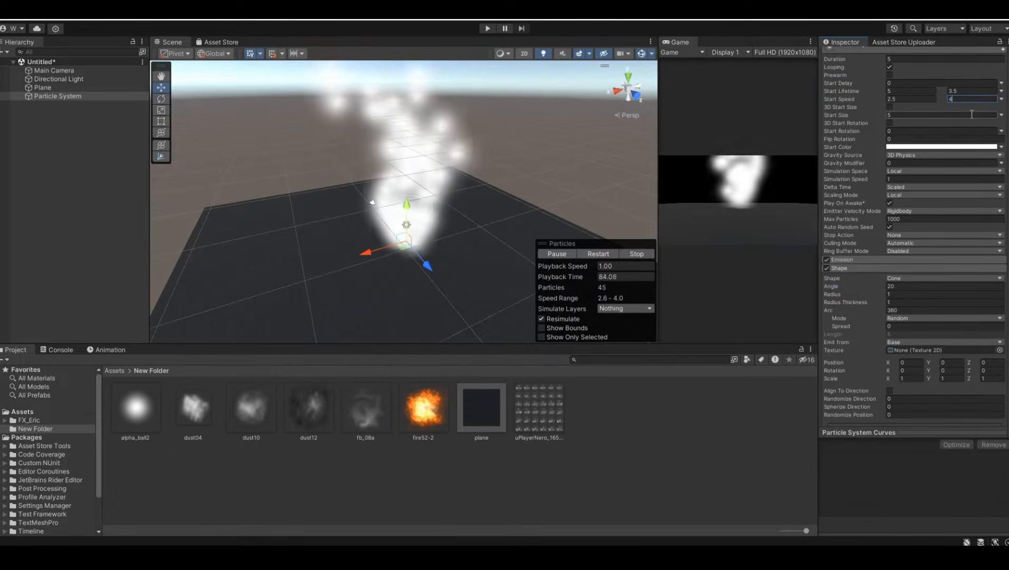
Step: Expand the Particle System's Emission module and set Rate over Time to 20
scroll(908, 221, "down", 1)
left_click(905, 230)
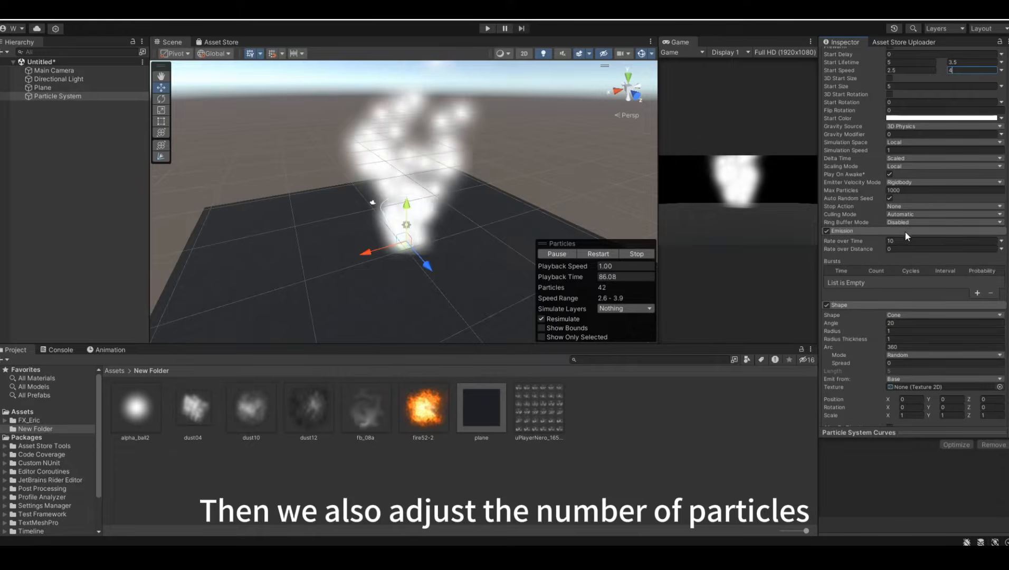
type("20")
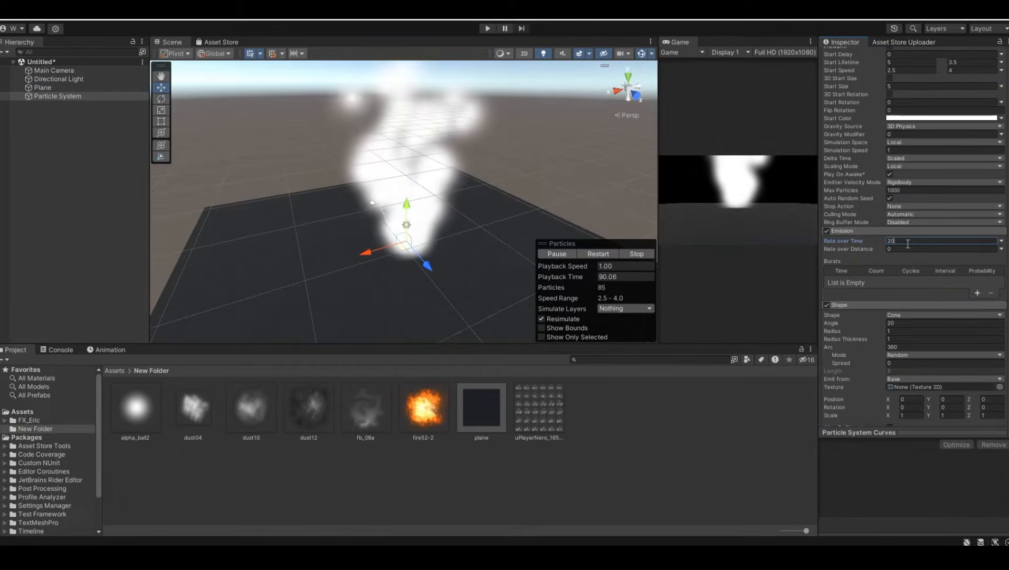
Step: Enable the Color over Lifetime module of the Particle System and expand its settings
scroll(926, 323, "down", 4)
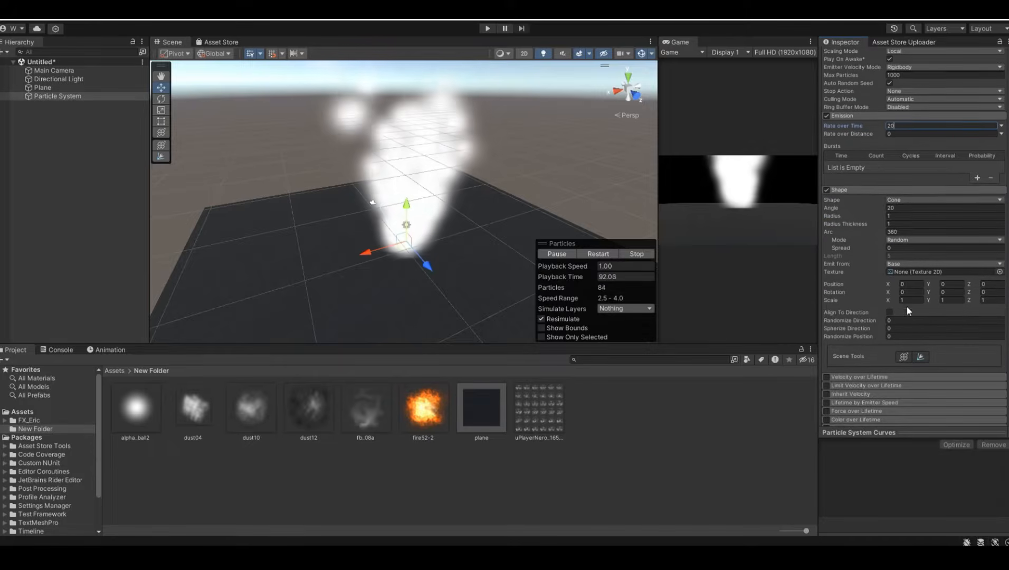
scroll(847, 386, "down", 2)
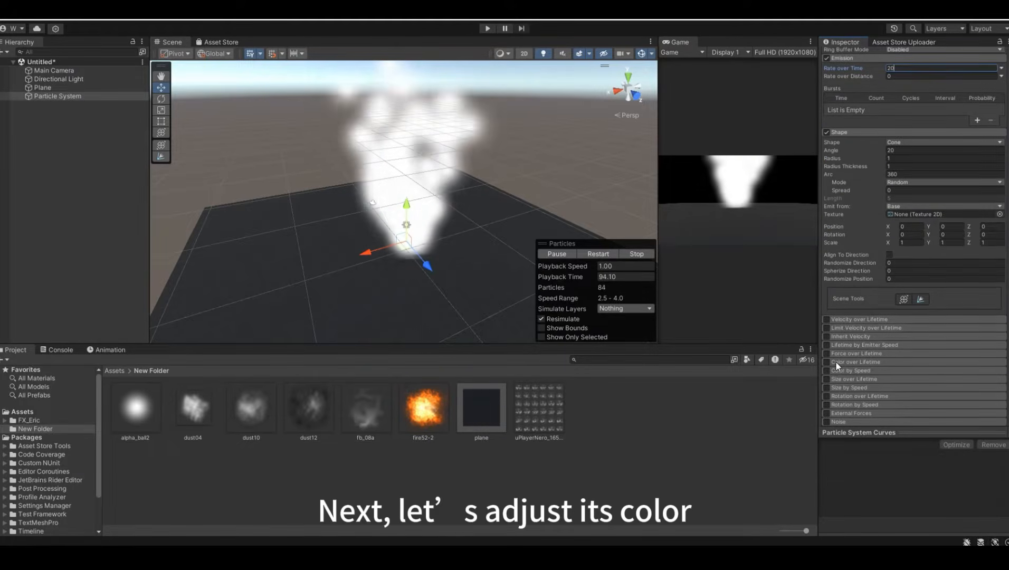
left_click(826, 362)
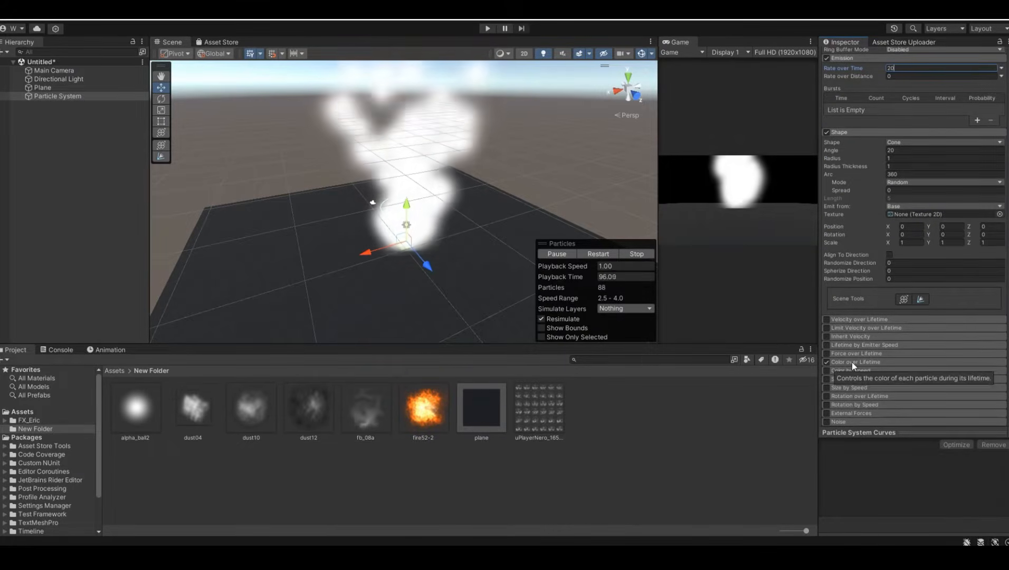
left_click(852, 362)
scroll(927, 338, "down", 1)
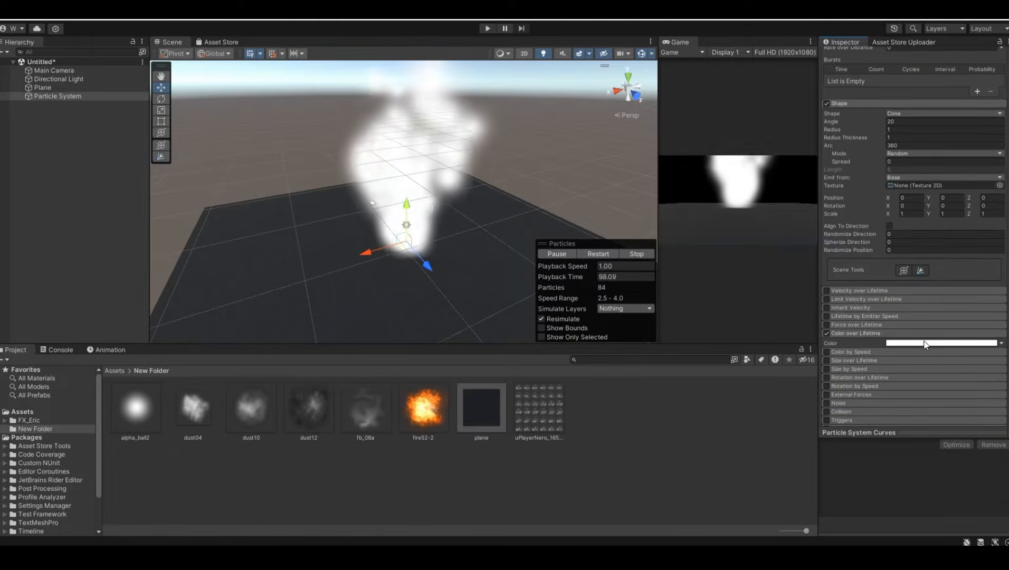
Step: Make the lifetime color gradient fade in and out, with alpha 0 at both ends and 255 at about 9% and 42%
left_click(924, 343)
left_click(470, 273)
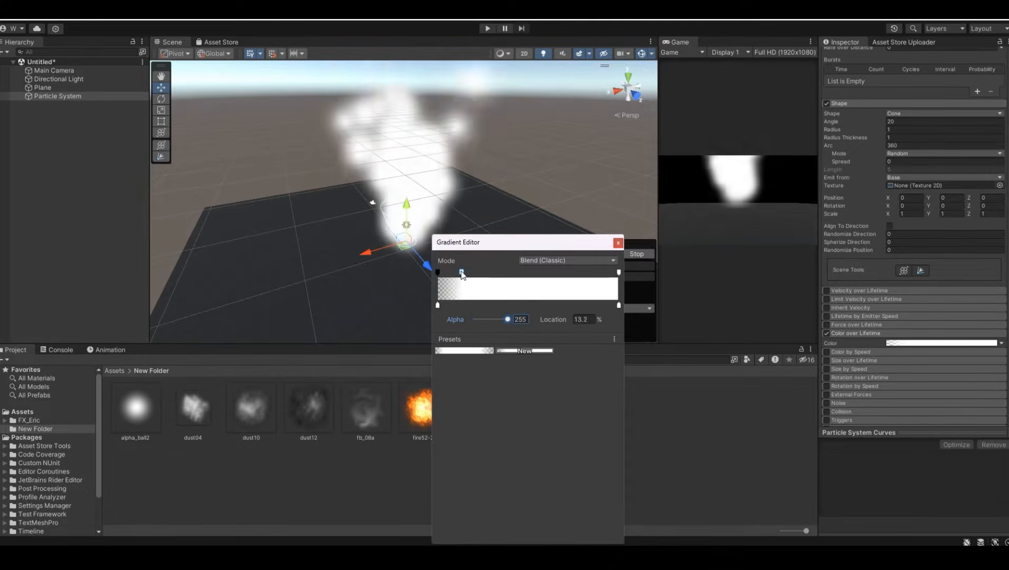
left_click_drag(462, 274, 456, 274)
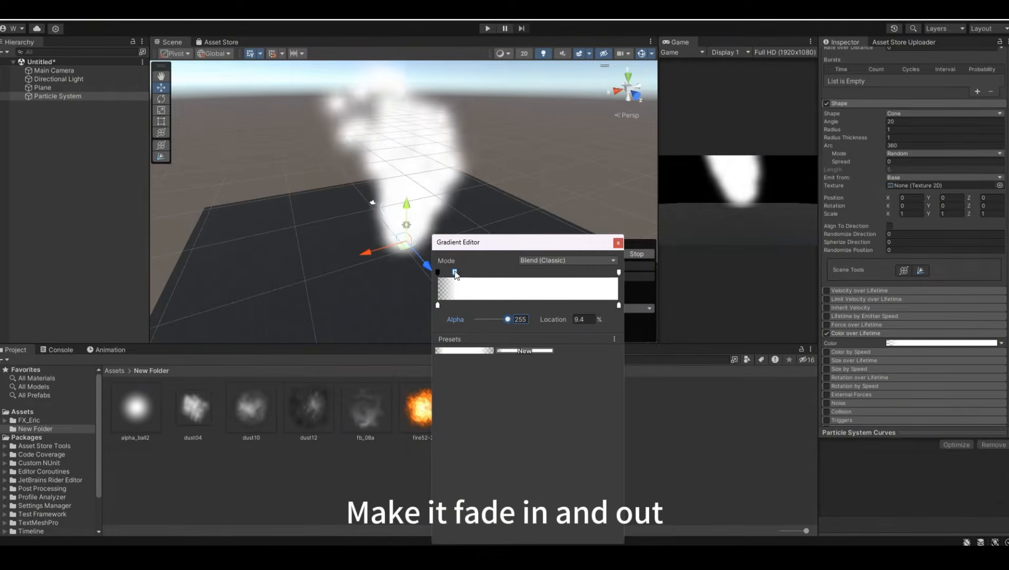
left_click(619, 272)
left_click_drag(507, 319, 458, 317)
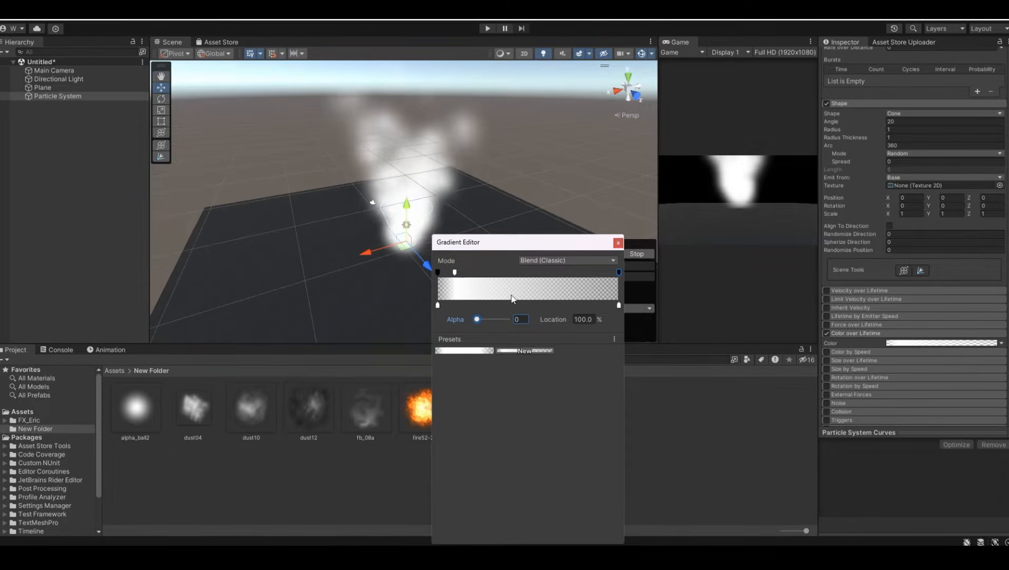
left_click_drag(510, 320, 519, 318)
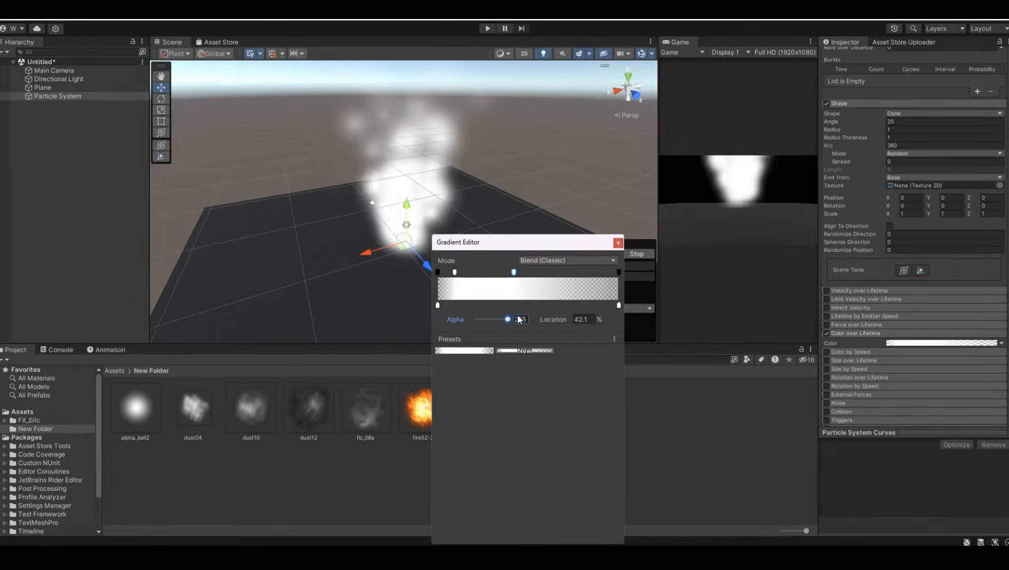
left_click(618, 243)
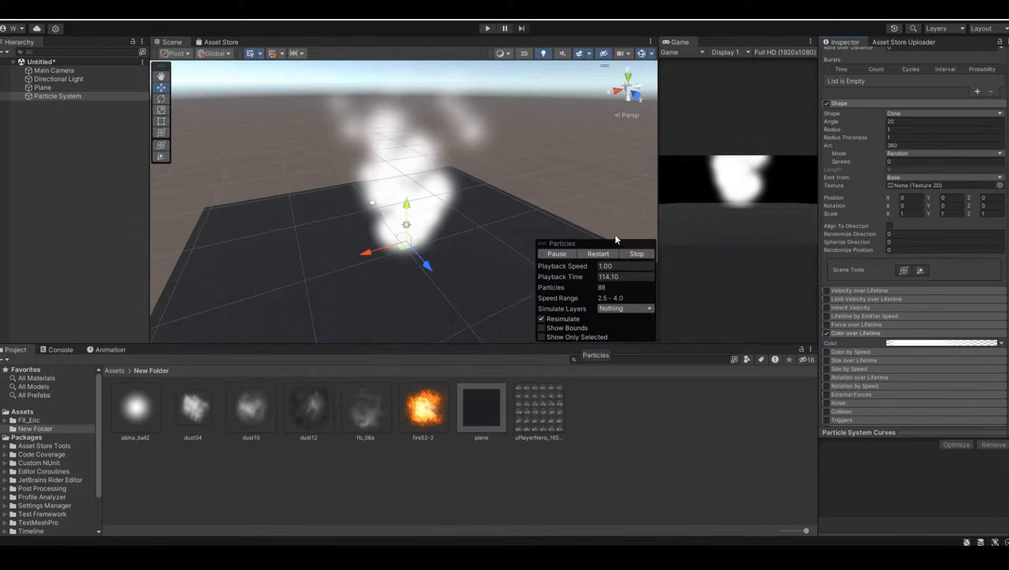
Step: Create a new material named dust in New Folder
scroll(961, 306, "down", 3)
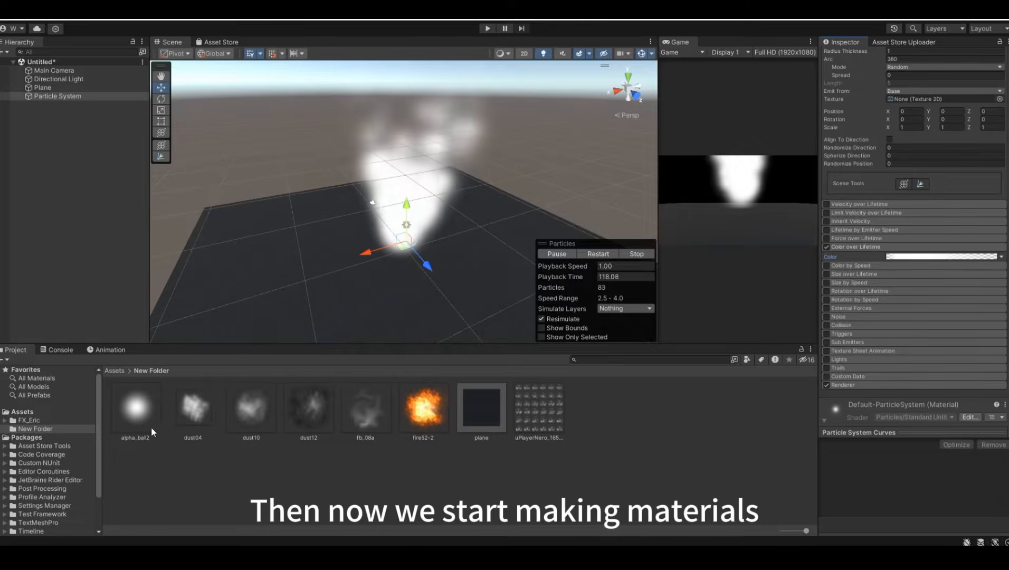
right_click(421, 474)
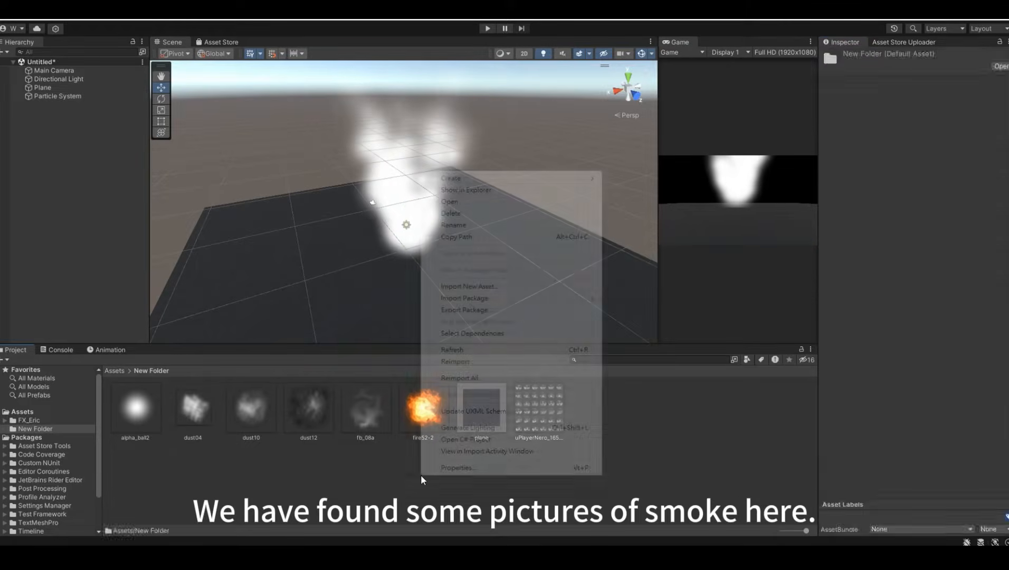
mouse_move(597, 178)
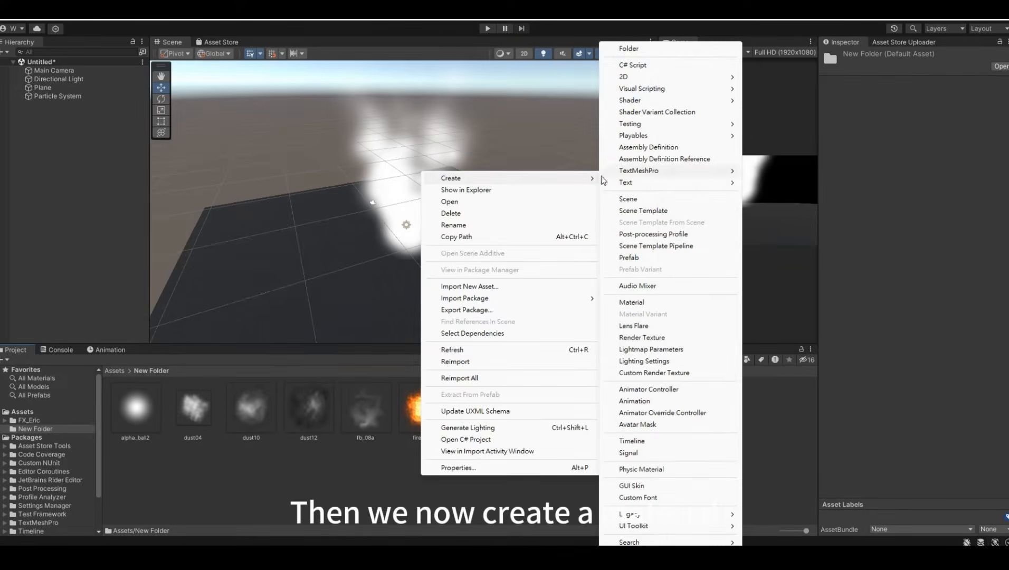
left_click(669, 301)
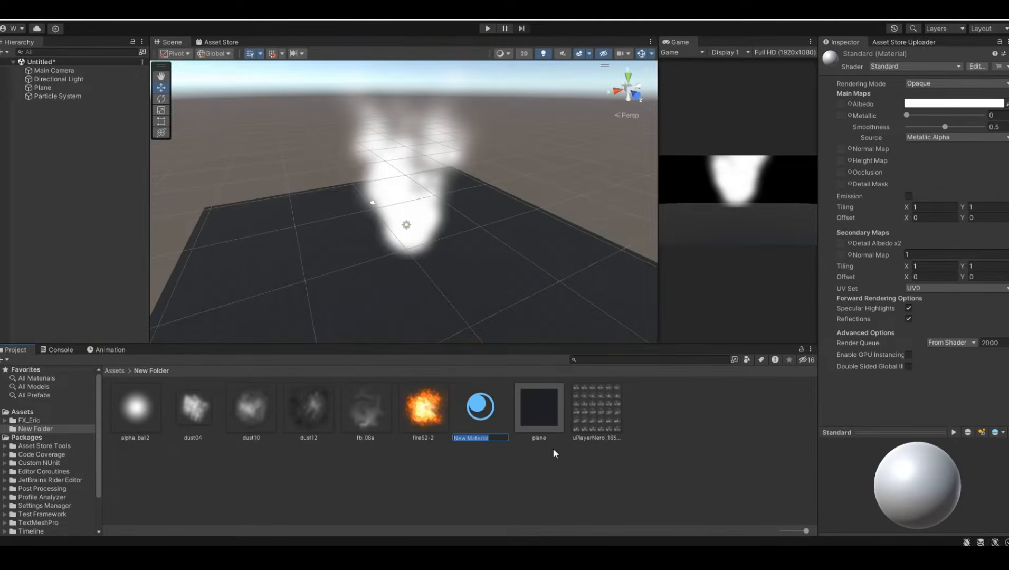
type("d")
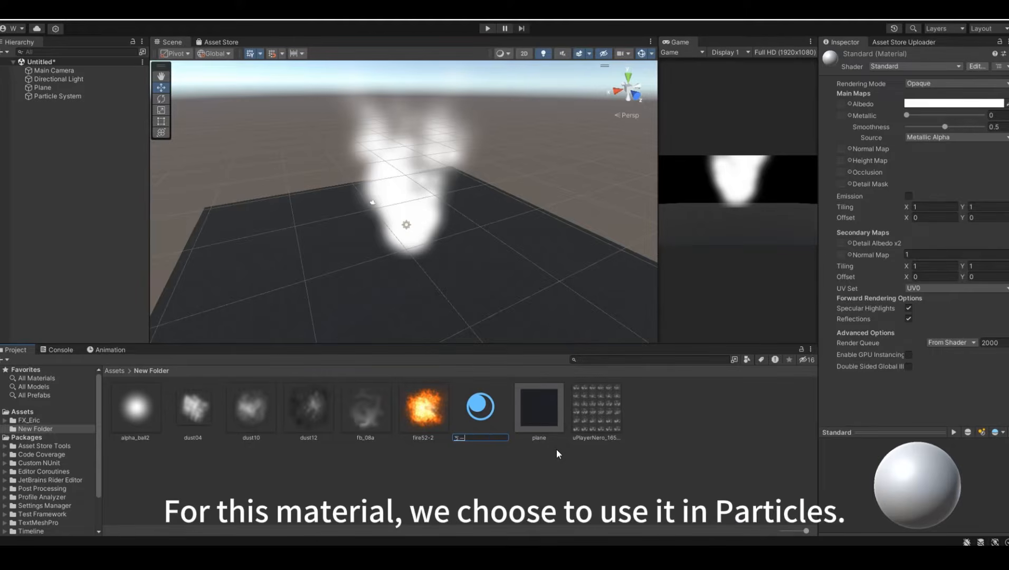
type("ust")
key("Return")
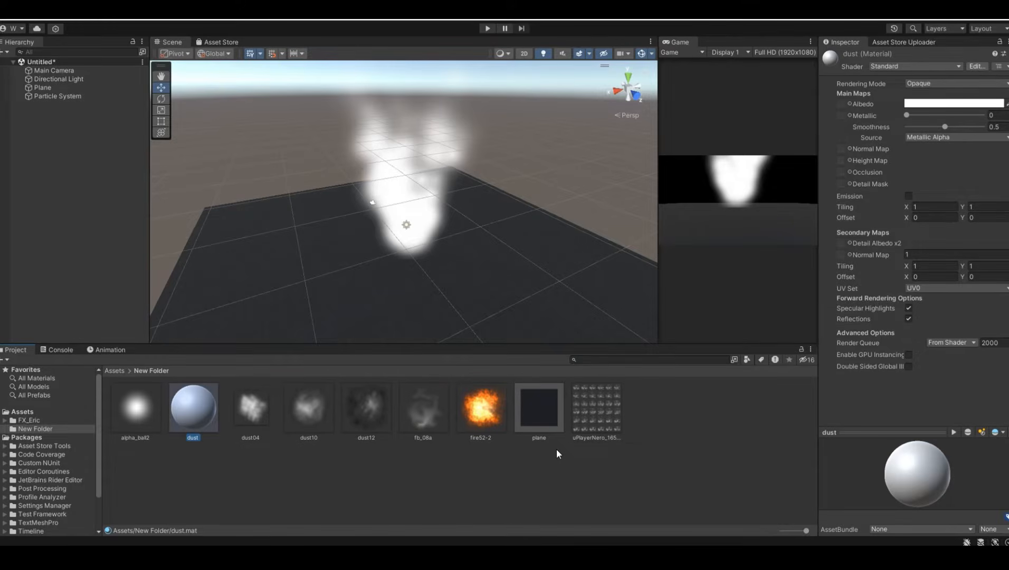
Step: Set the dust material to the Particles/Standard Unlit shader with Additive rendering mode and the fb_08a texture as its Albedo map
left_click(915, 69)
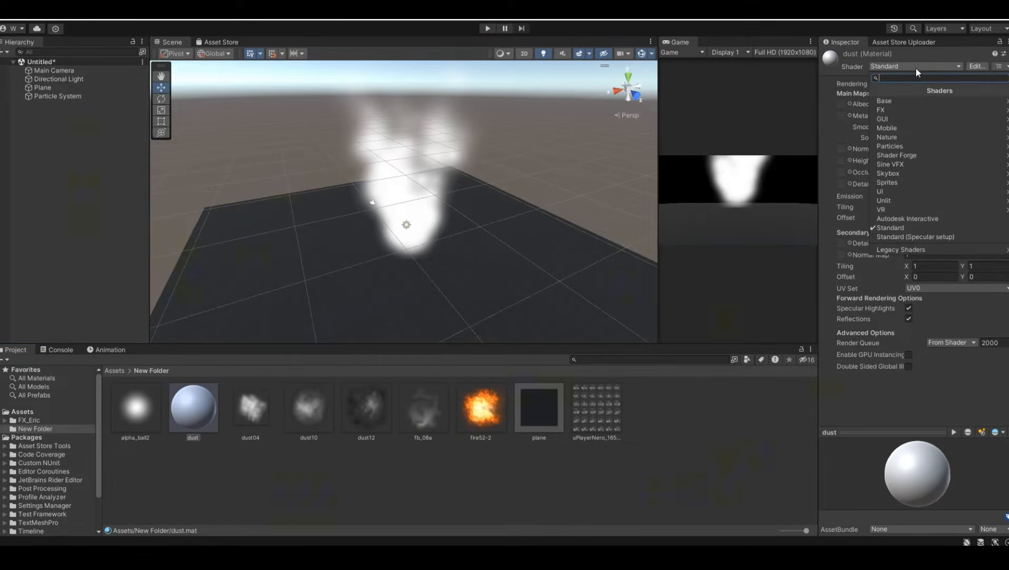
left_click(887, 142)
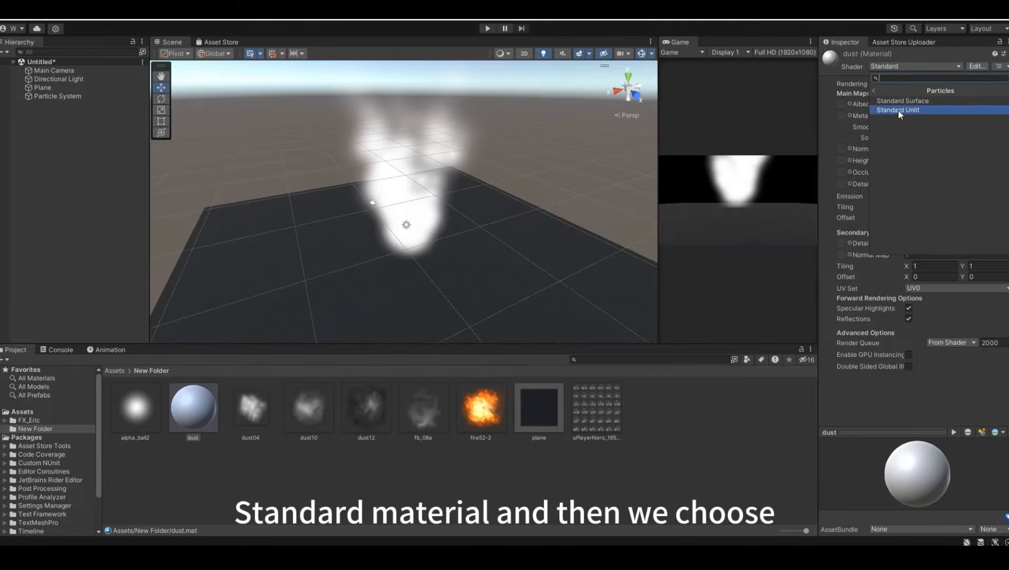
left_click(897, 111)
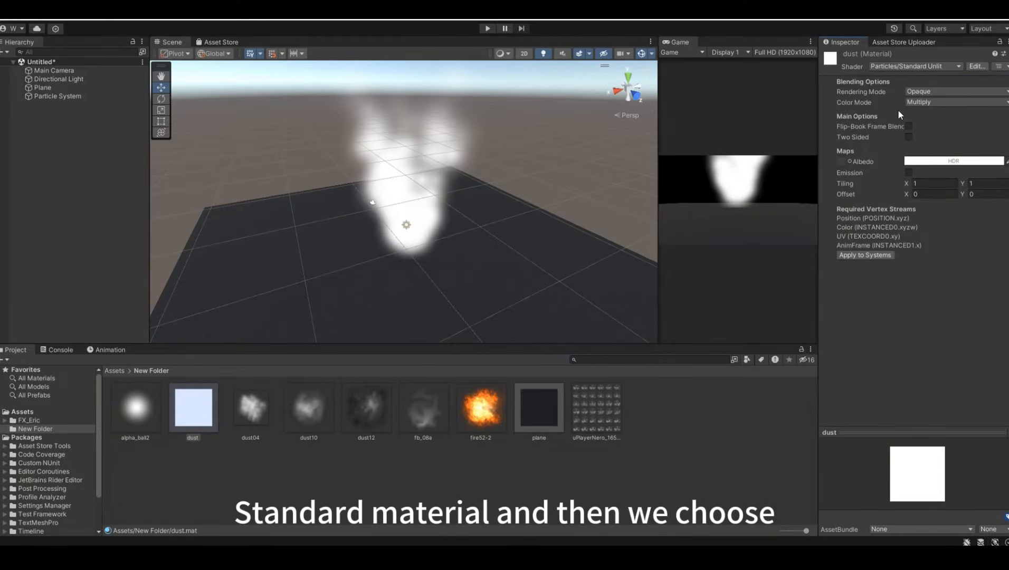
left_click(932, 91)
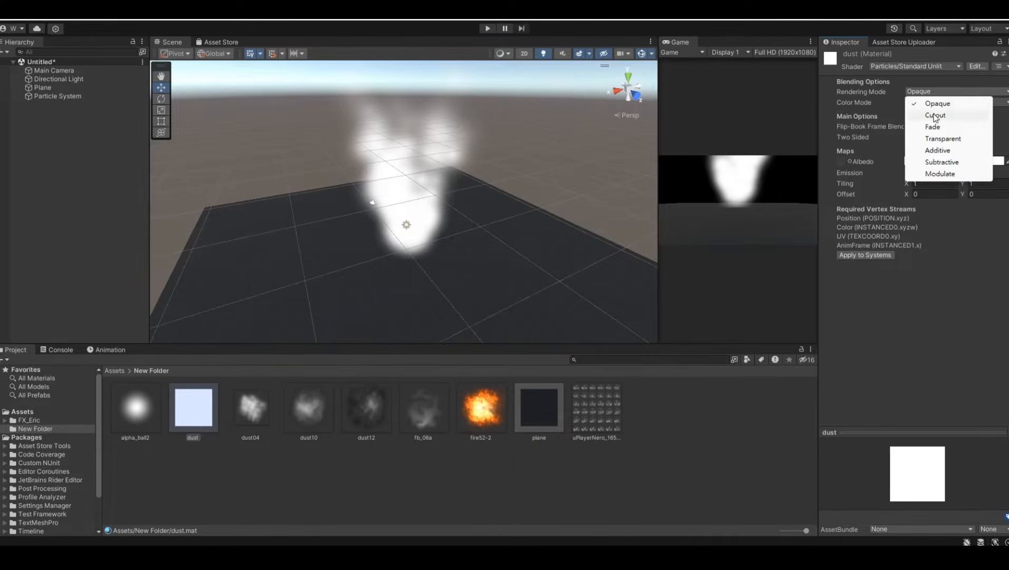
left_click(937, 150)
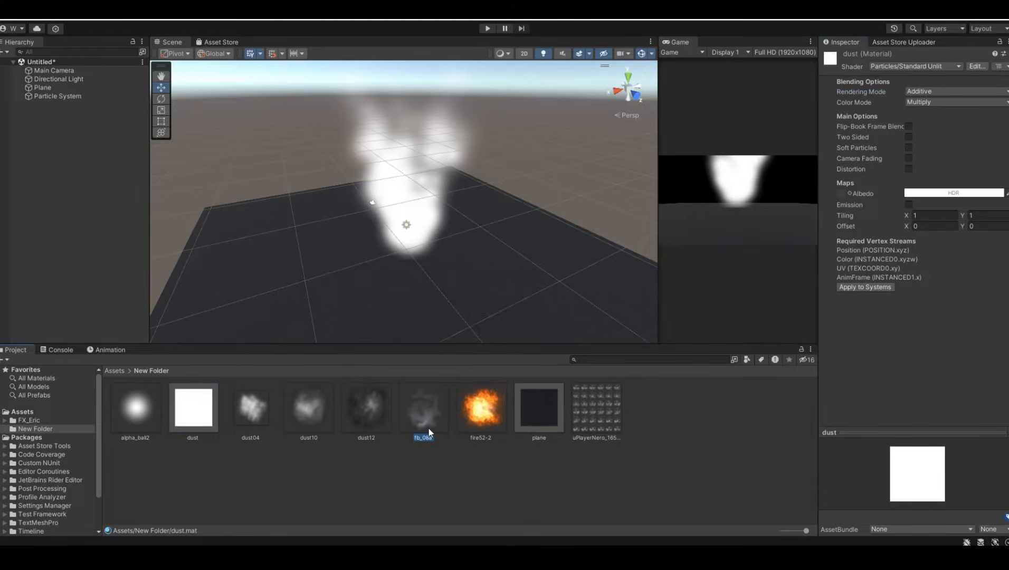
left_click_drag(429, 428, 843, 196)
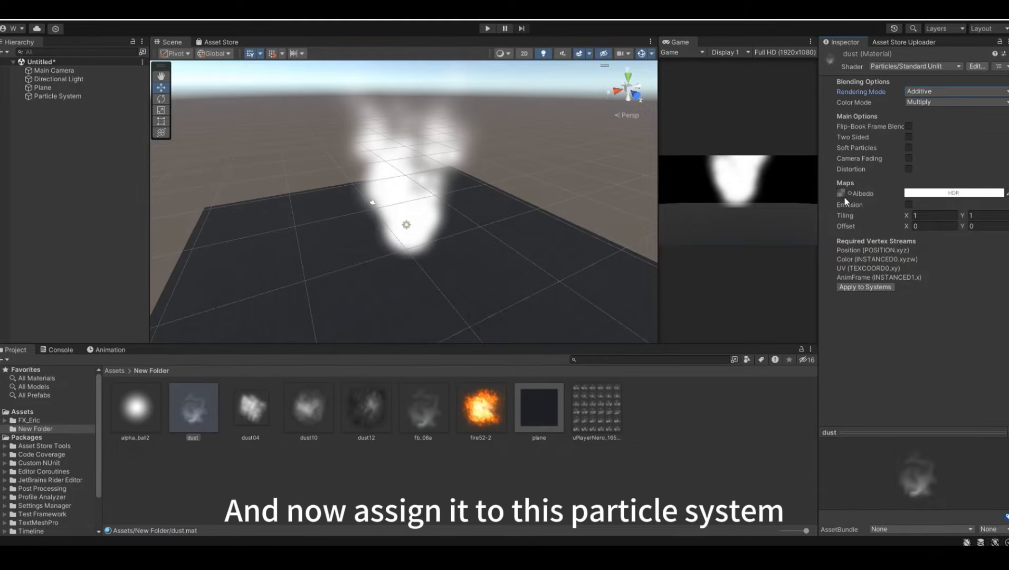
Step: Assign the dust material to the Particle System in its Renderer module
left_click(80, 96)
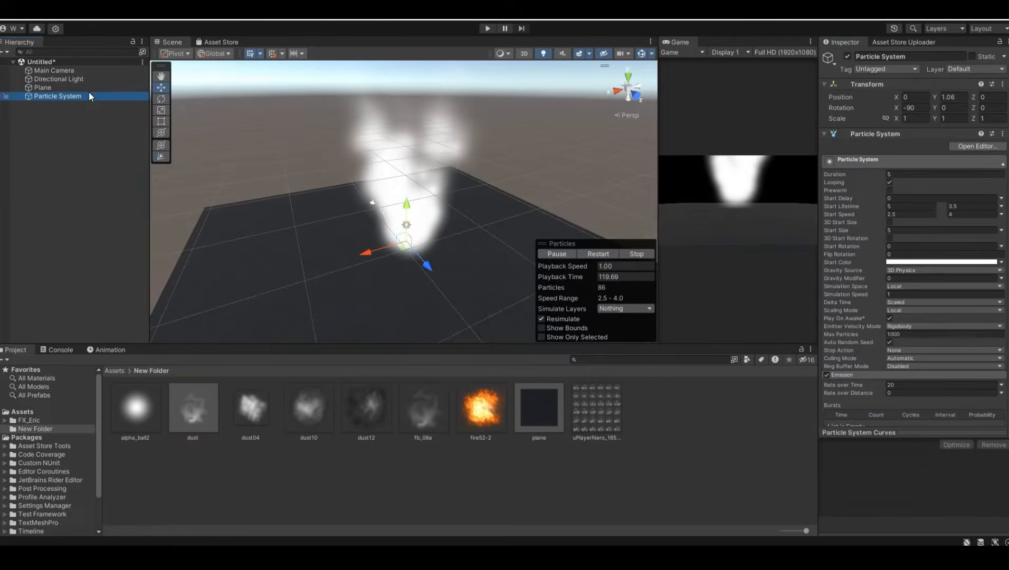
scroll(992, 294, "down", 10)
scroll(992, 294, "down", 15)
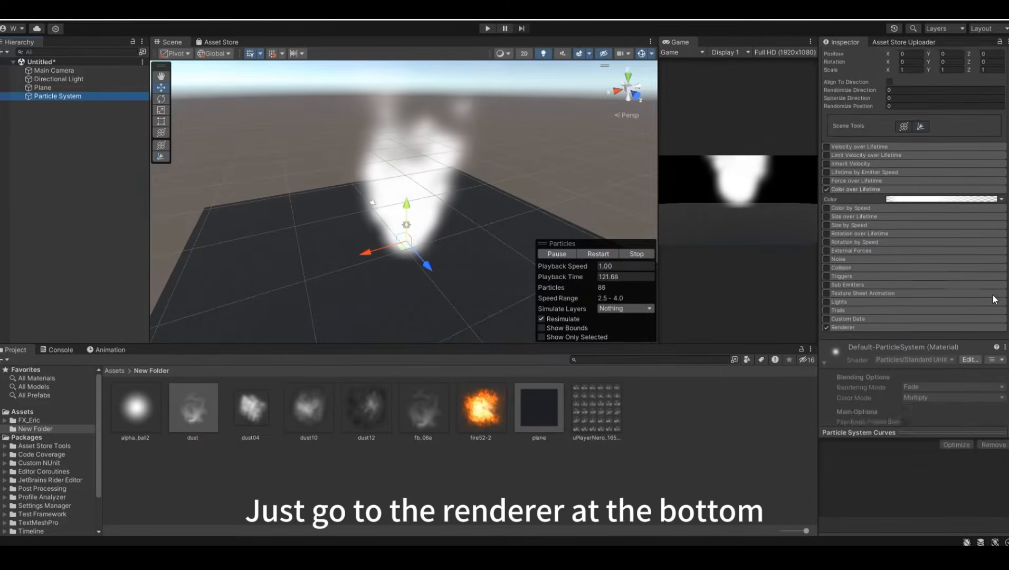
left_click(918, 241)
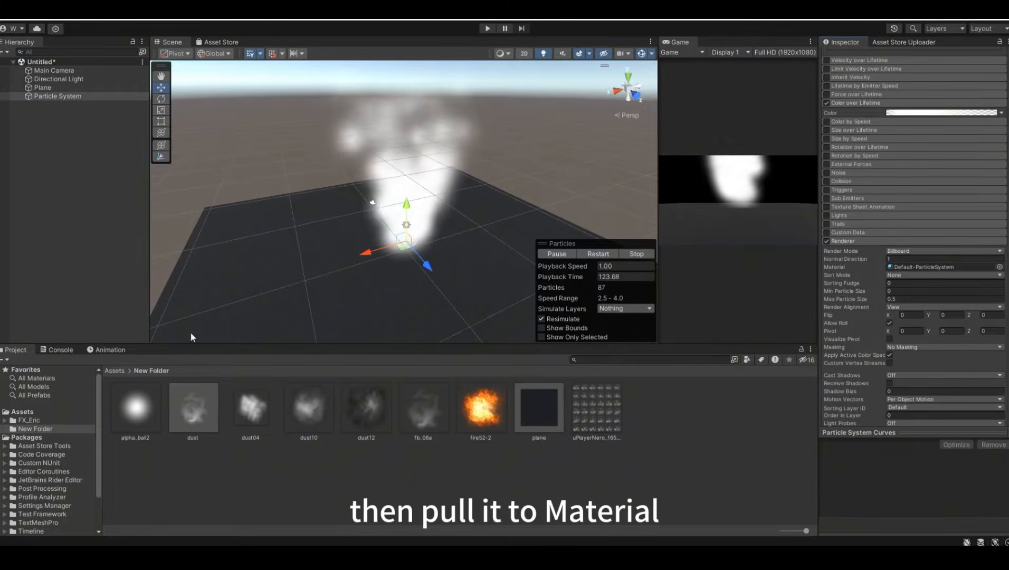
left_click_drag(188, 407, 962, 267)
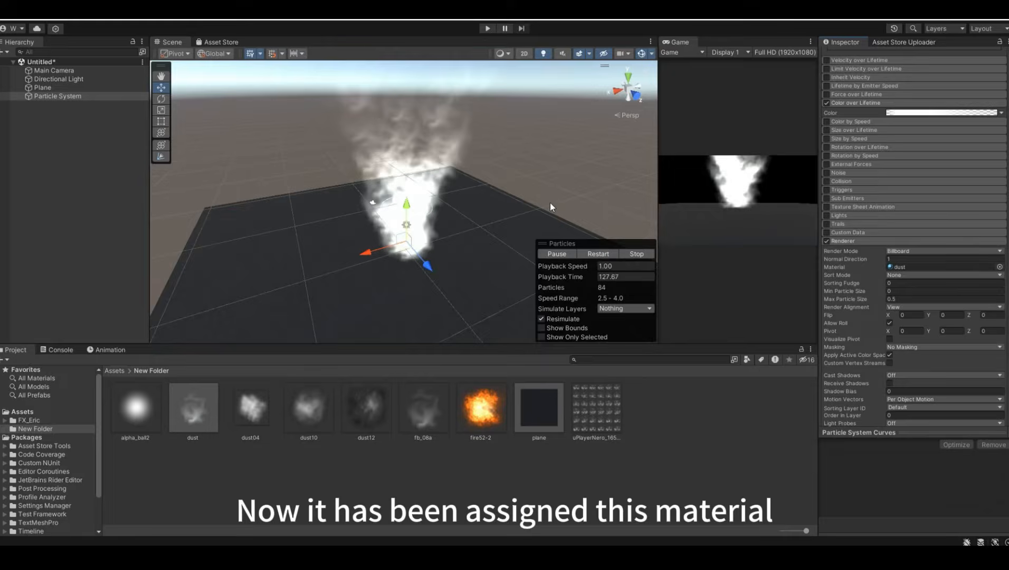
Step: Narrow the particle emitter's Cone shape by setting its Angle to 15
left_click_drag(550, 202, 506, 225, "alt")
scroll(992, 260, "up", 10)
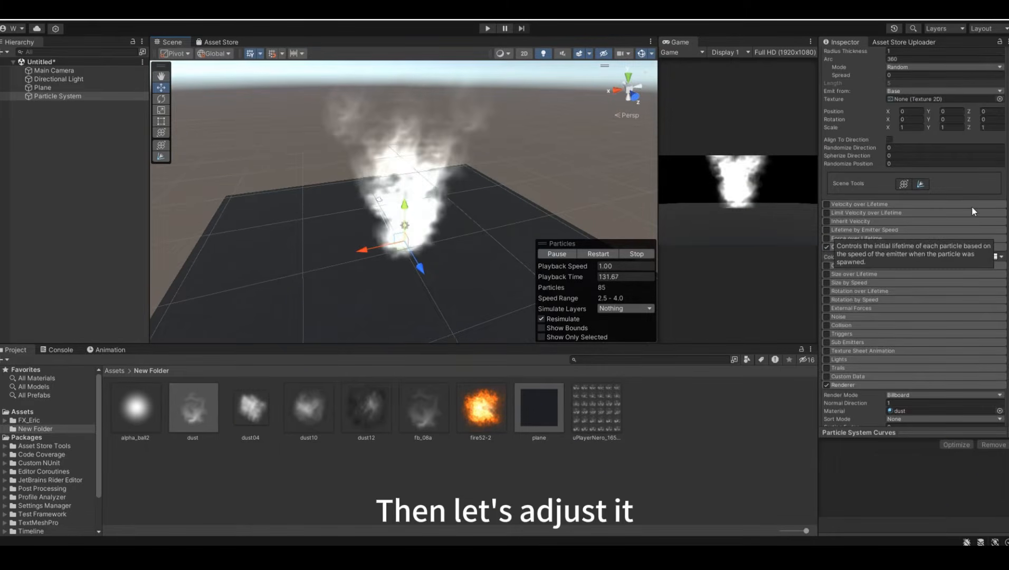
double_click(901, 93)
type("15")
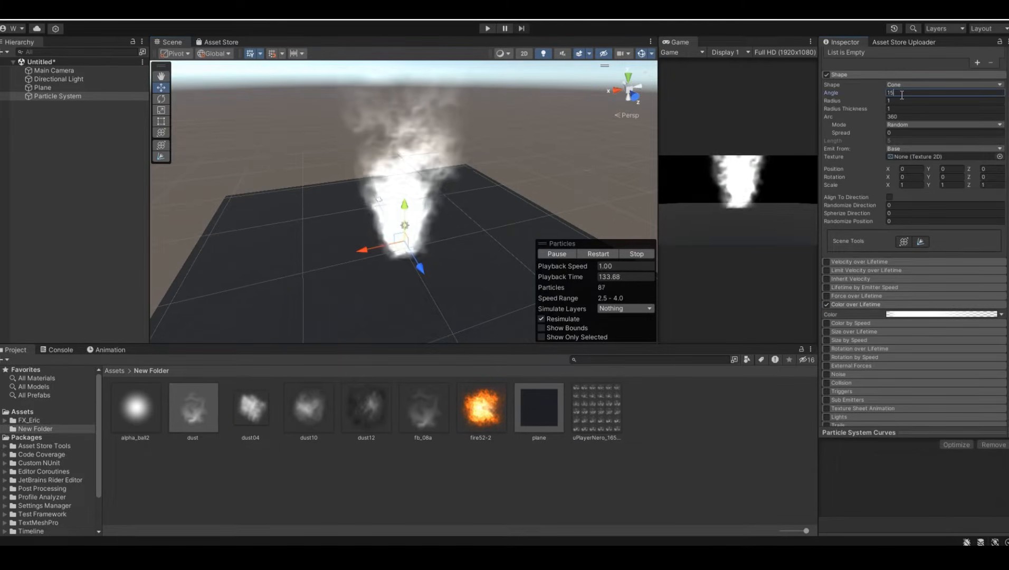
Step: Enable Size over Lifetime with a descending preset curve and raise its end point to about 0.5 so particles shrink less
scroll(929, 266, "down", 1)
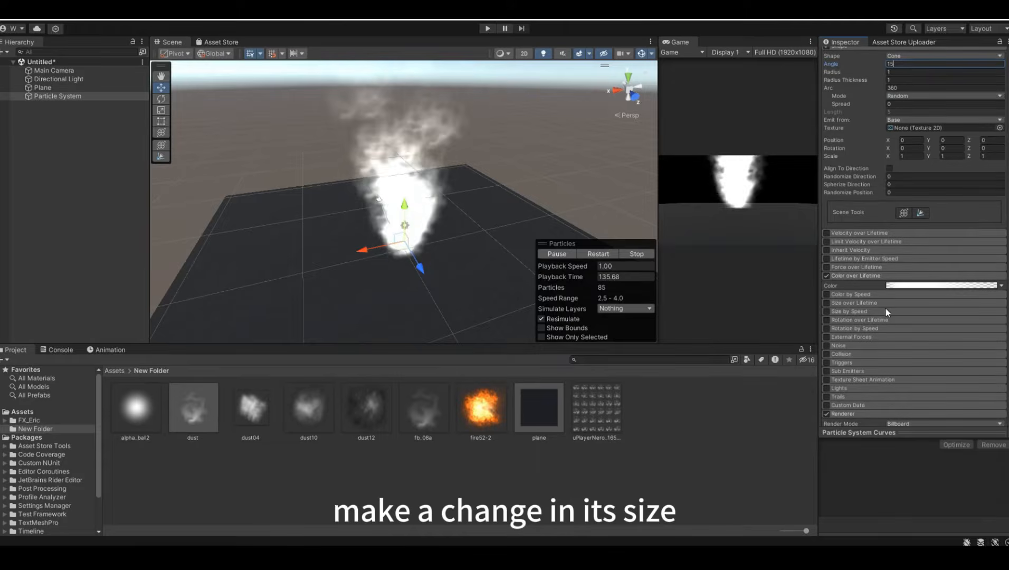
left_click(826, 303)
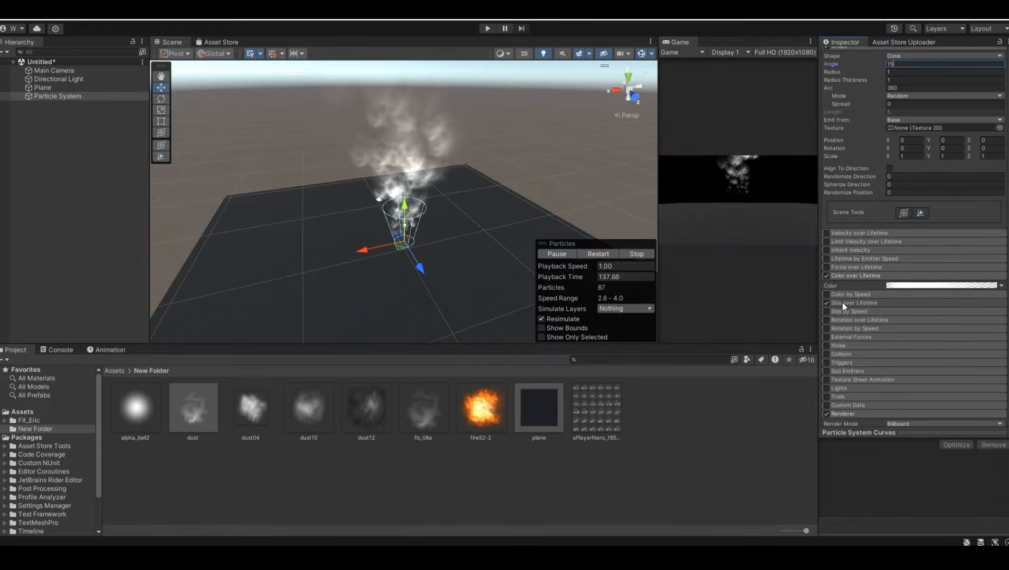
left_click(841, 302)
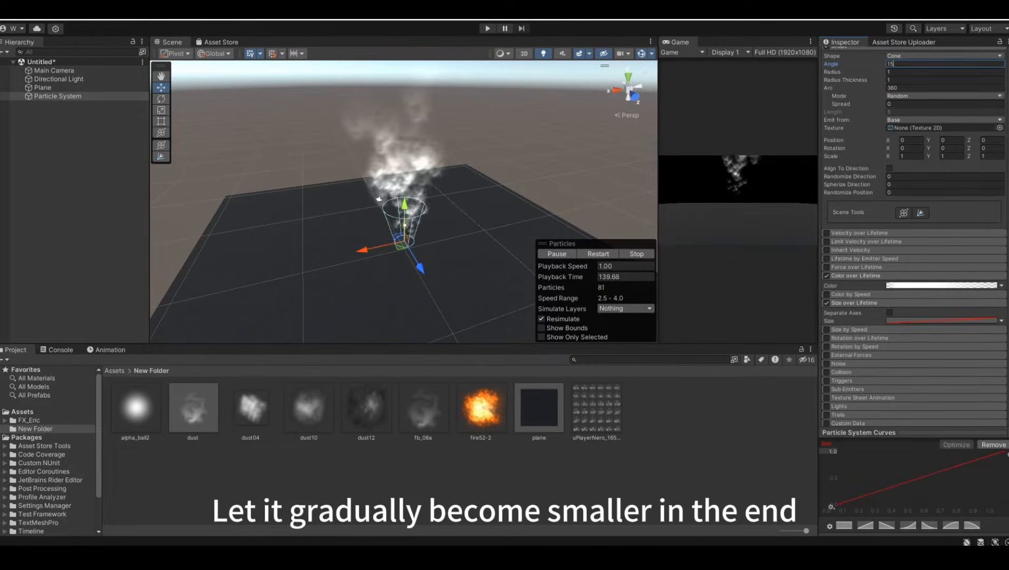
left_click(967, 526)
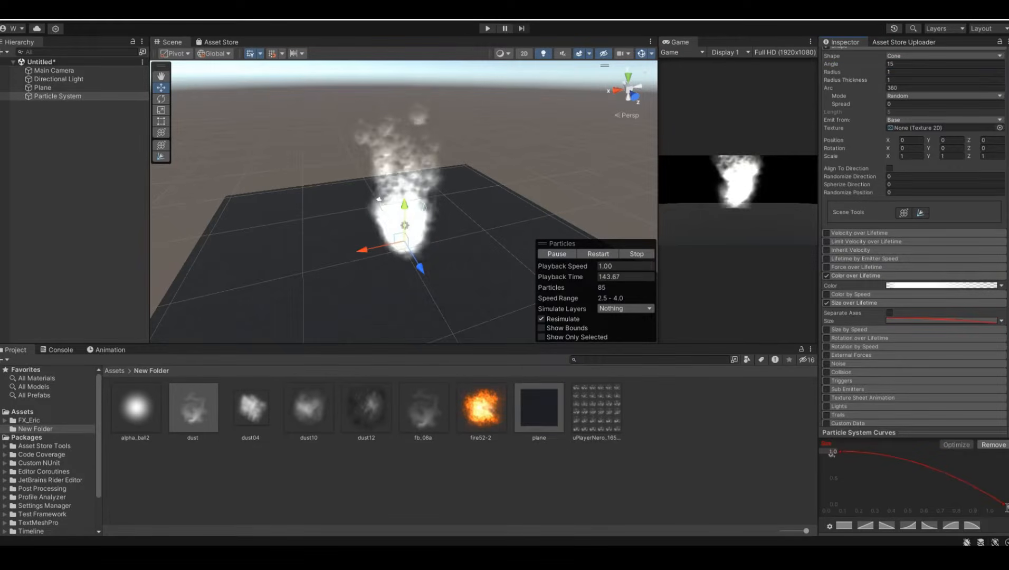
left_click_drag(1006, 505, 1005, 478)
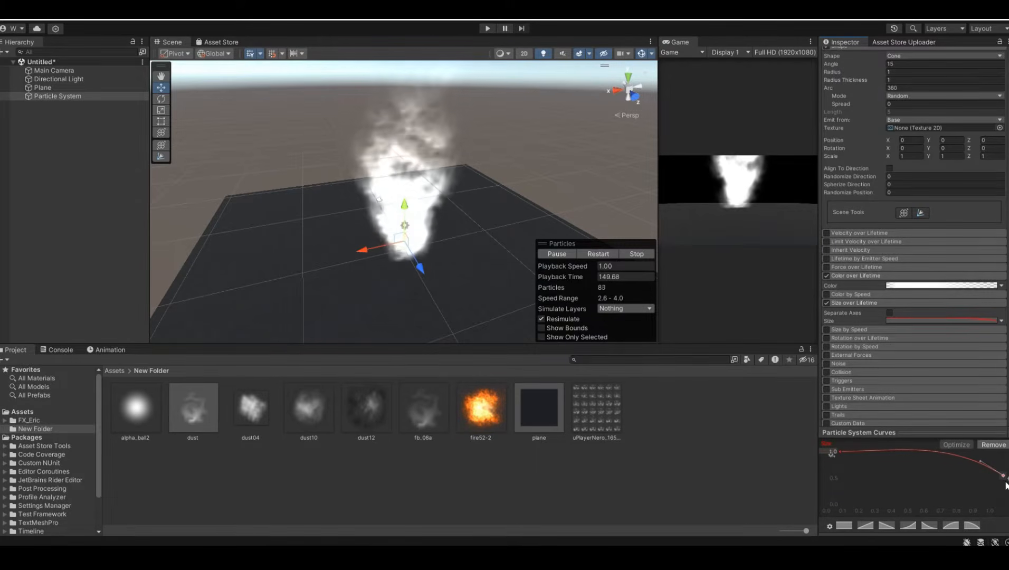
scroll(973, 296, "up", 10)
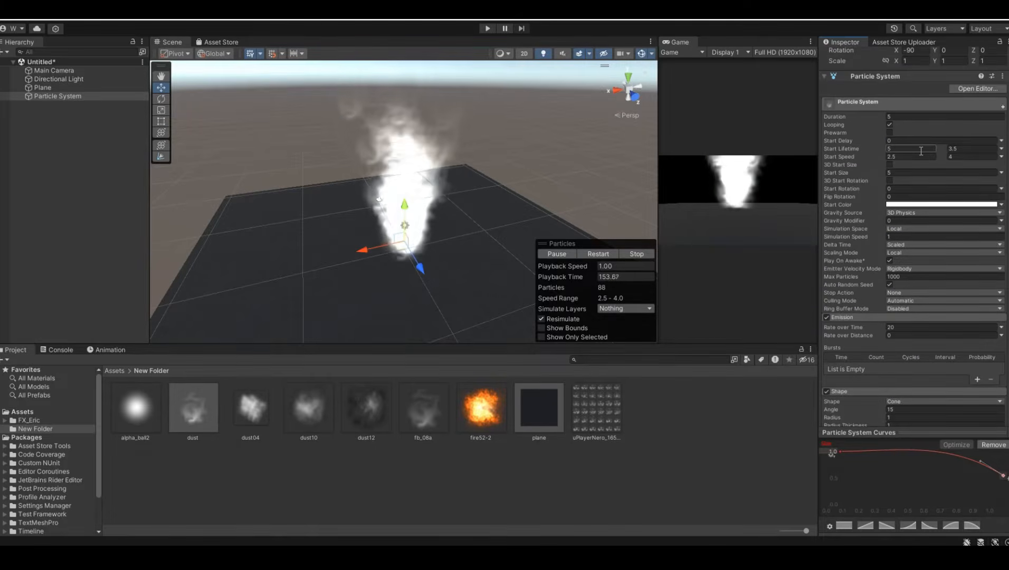
Step: Set the Main Camera's Field of View to 76 and raise the camera to about Y 5.64
left_click(85, 68)
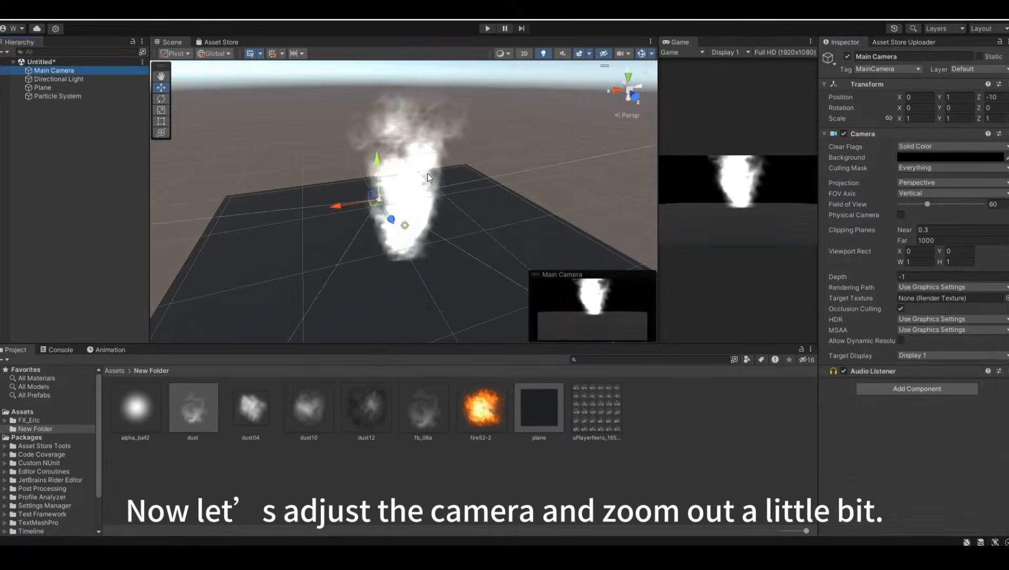
left_click_drag(922, 204, 935, 200)
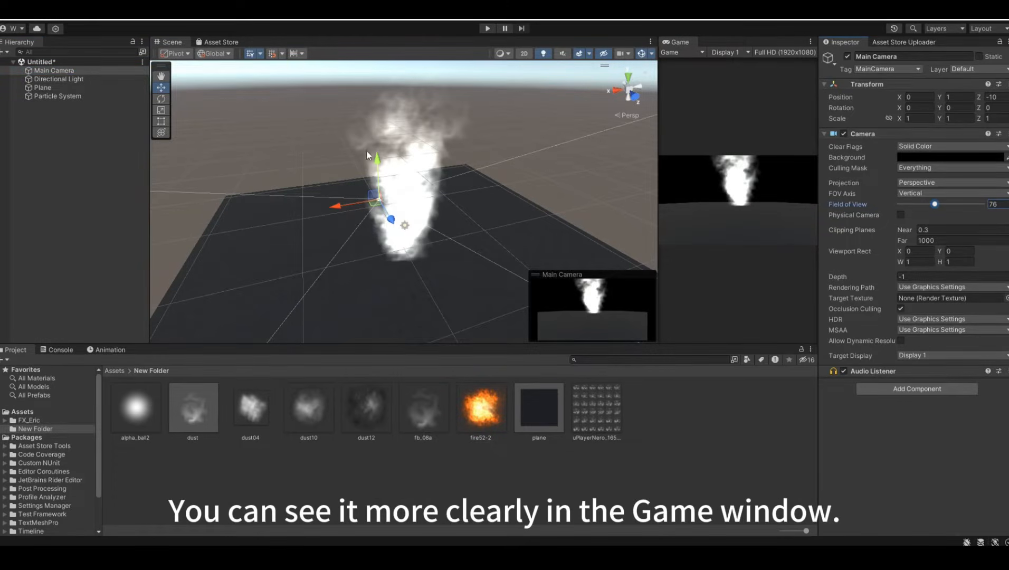
left_click_drag(375, 159, 385, 123)
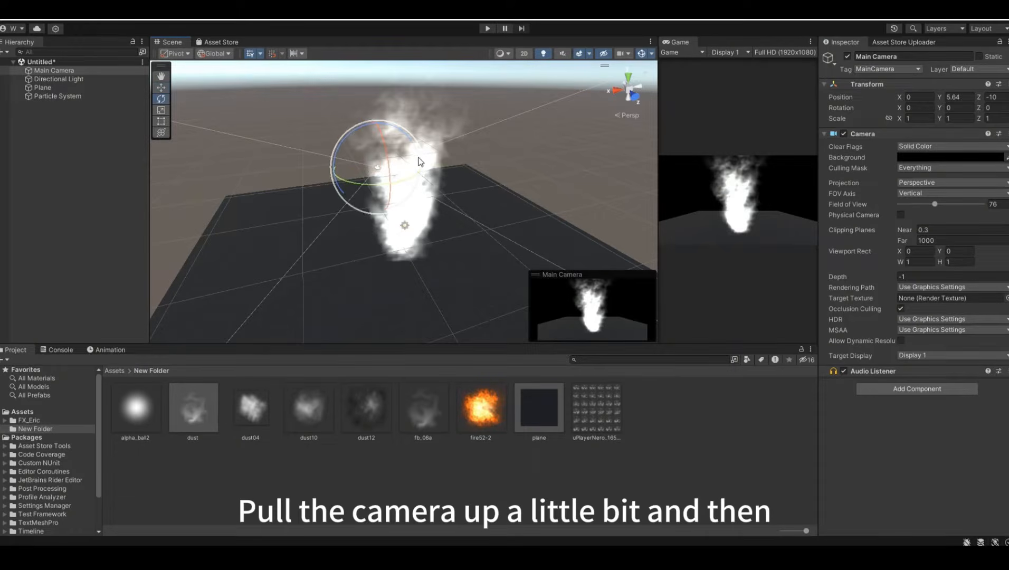
left_click_drag(472, 181, 308, 129, "alt")
Step: Set the starting color key of the Particle System's Color over Lifetime gradient to orange F87925
left_click(96, 95)
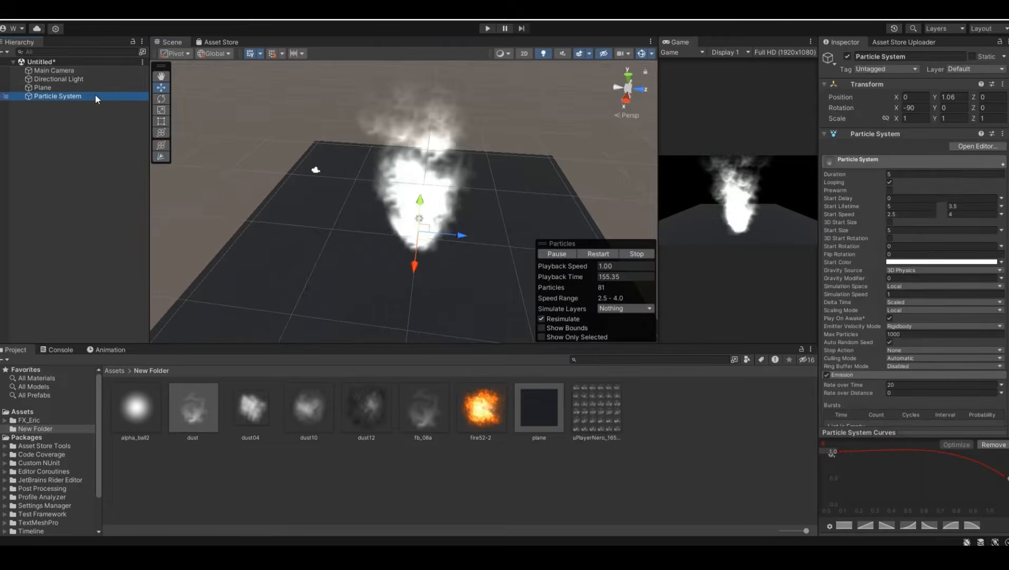
left_click_drag(440, 297, 596, 228, "alt")
scroll(1006, 302, "down", 6)
scroll(976, 316, "down", 5)
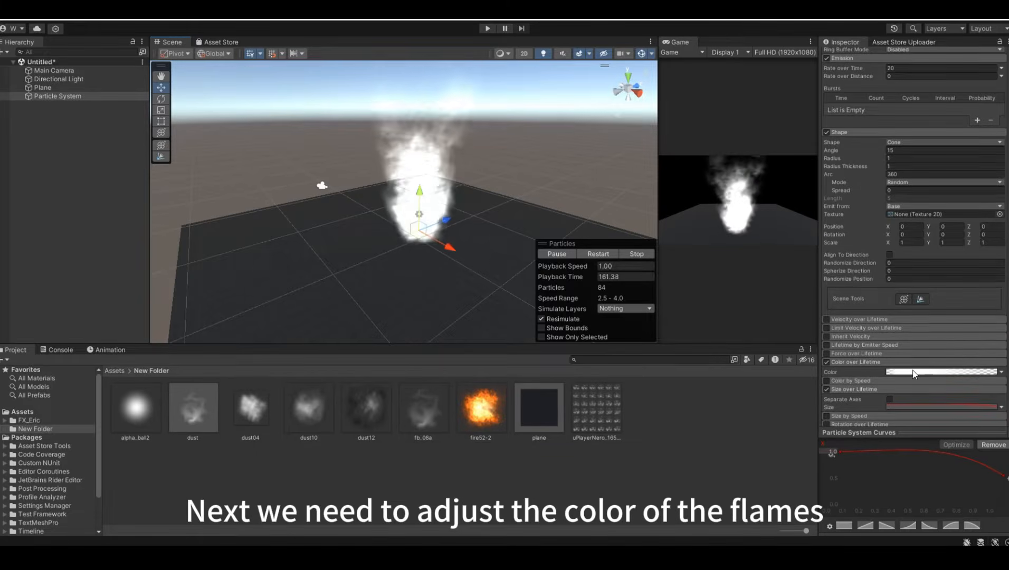
left_click(912, 372)
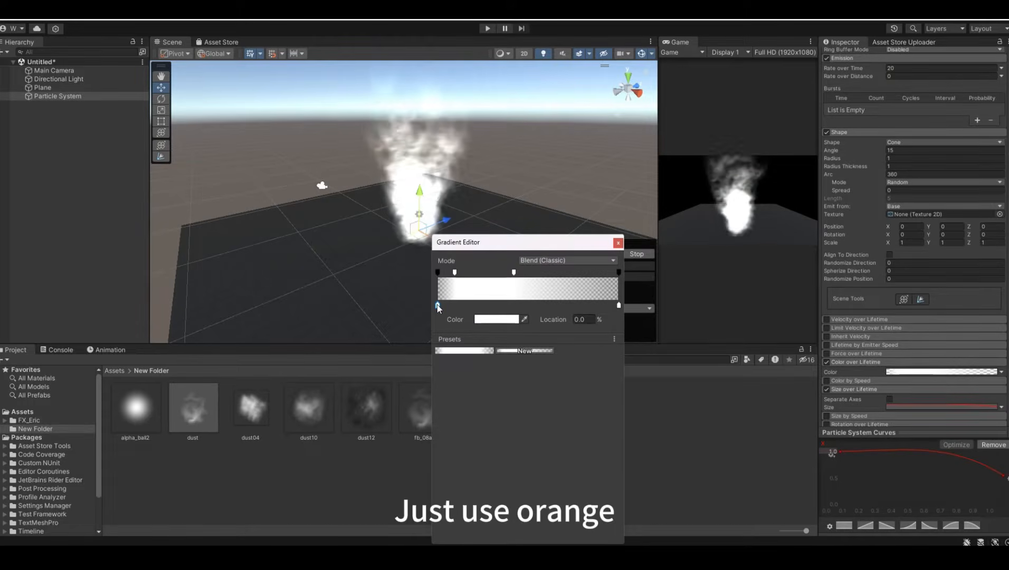
left_click(503, 321)
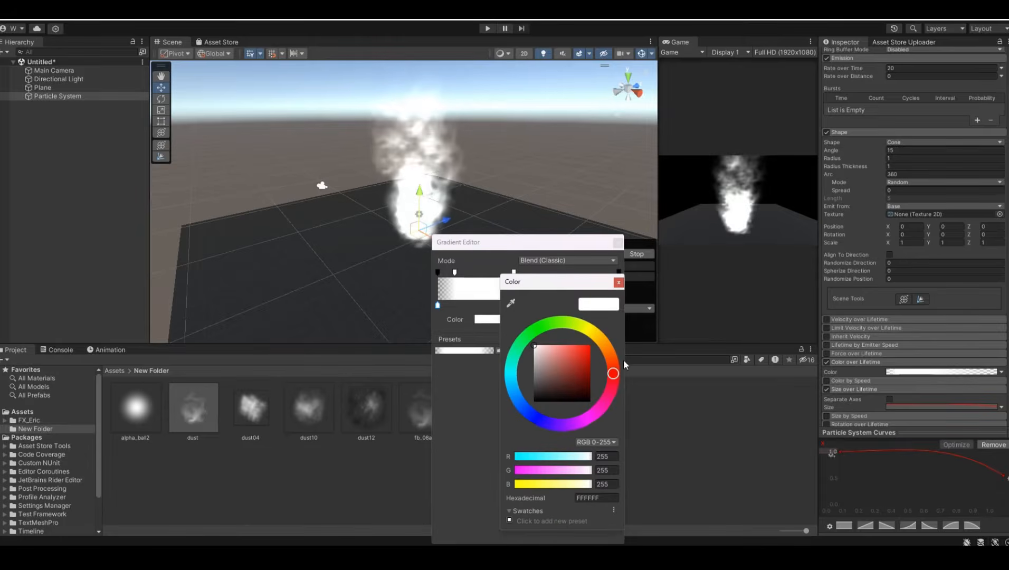
left_click_drag(624, 359, 582, 348)
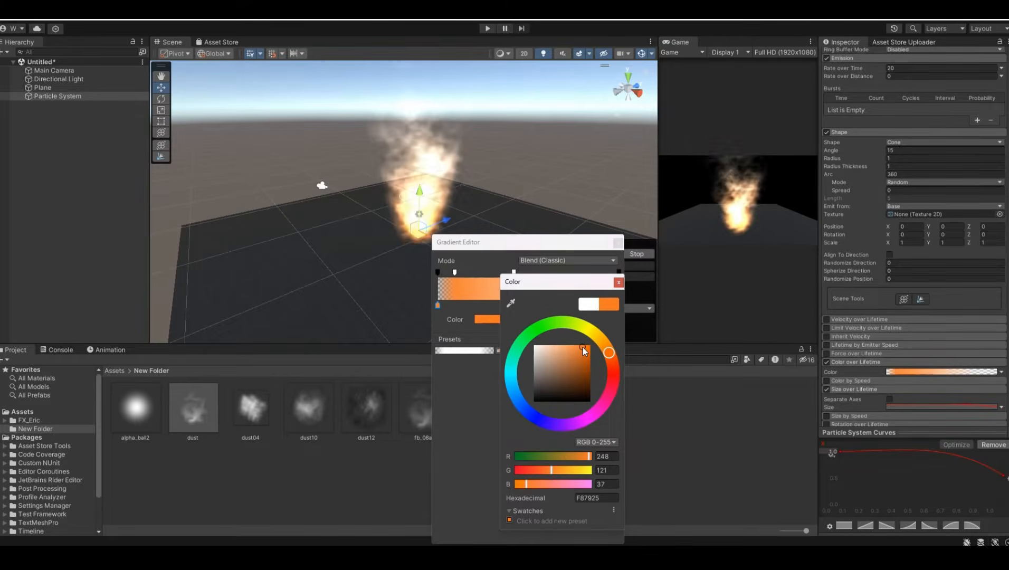
left_click(618, 282)
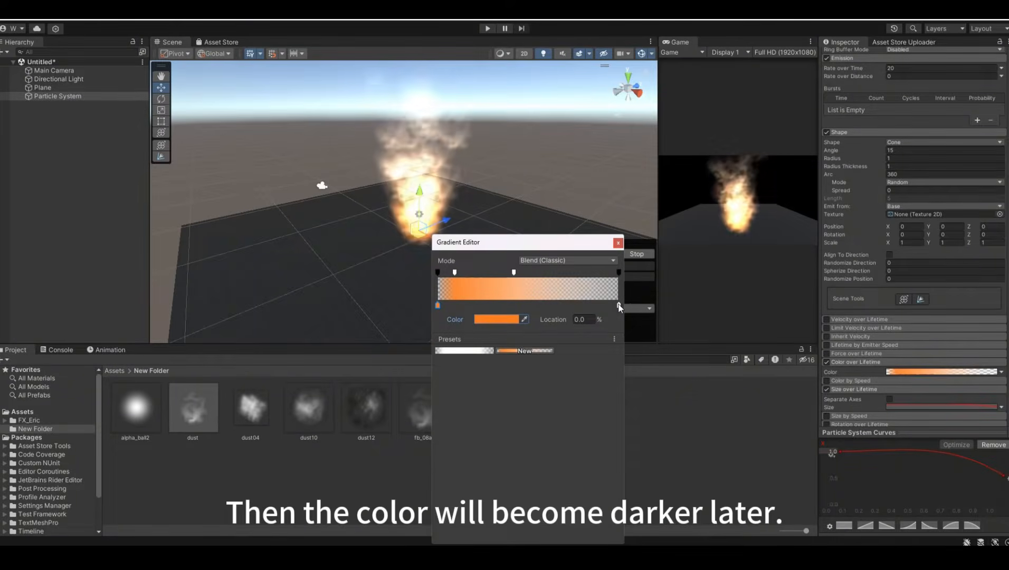
Step: Set the ending color key of the Color over Lifetime gradient to dark brown 6F2300 and close the gradient
left_click(618, 305)
left_click(496, 319)
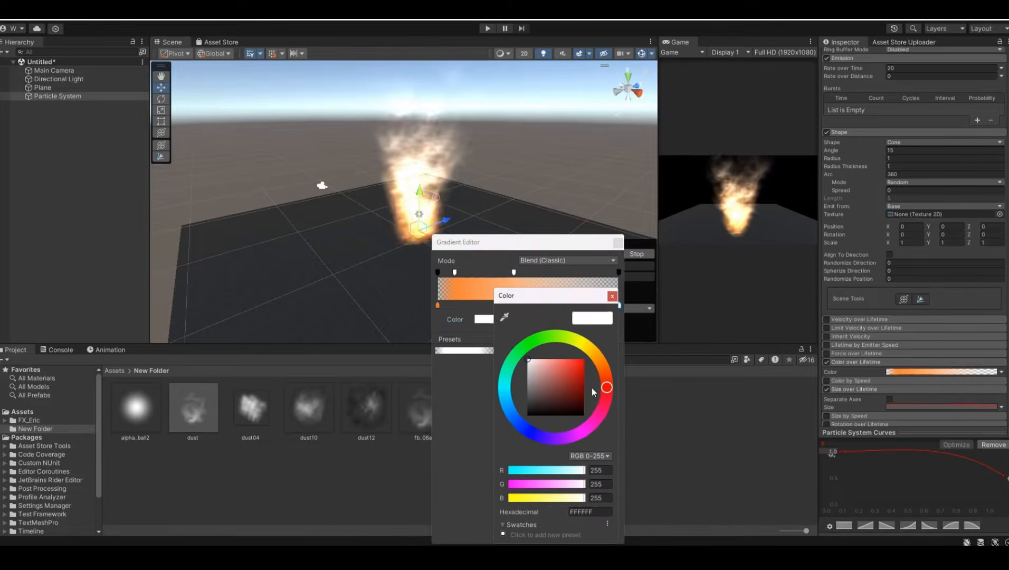
mouse_move(606, 387)
left_mouse_down()
mouse_move(608, 371)
mouse_move(593, 390)
left_mouse_up()
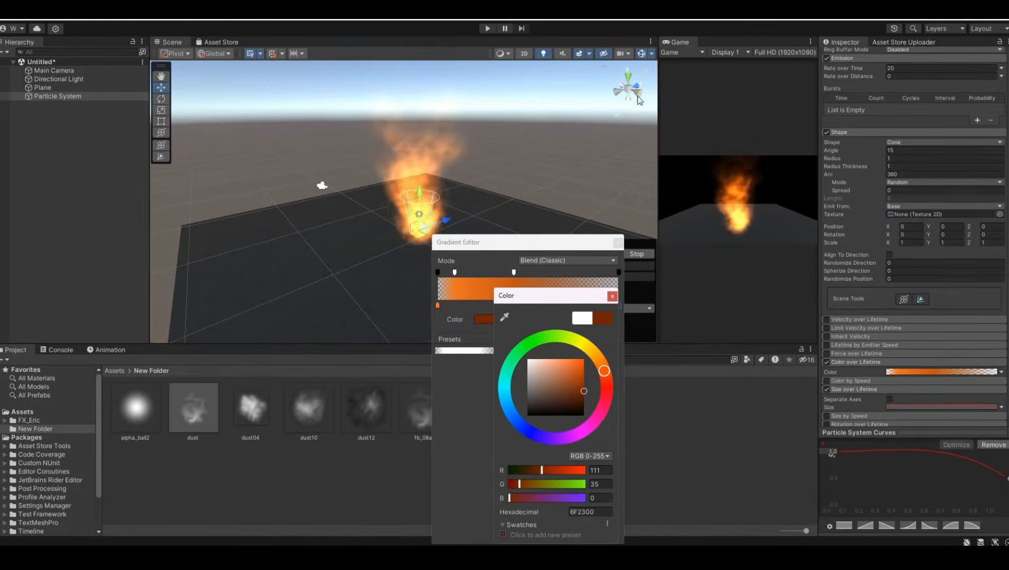
left_click(619, 243)
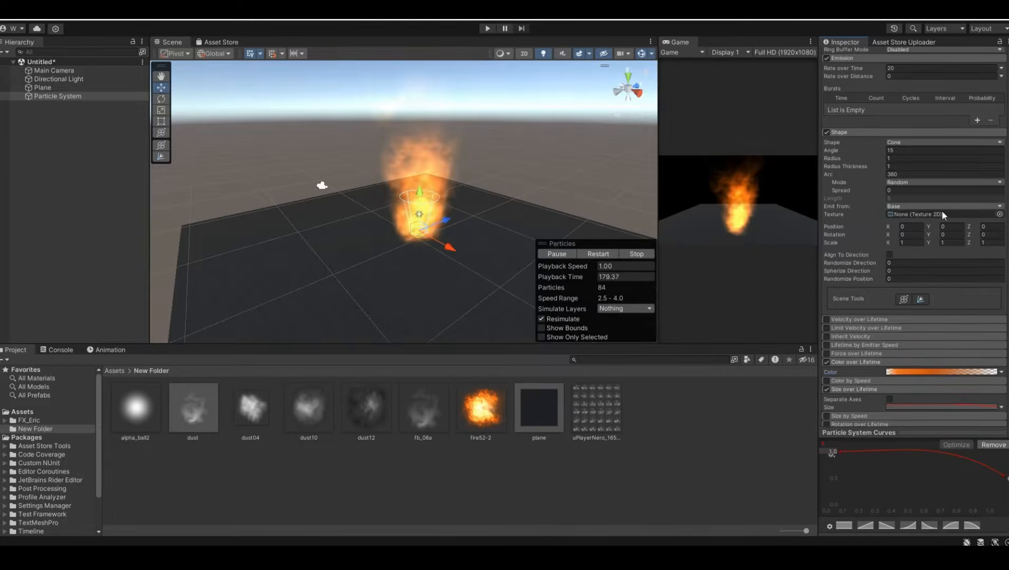
Step: Make the particles' Start Size Random Between Two Constants with the values 7 and 5
scroll(931, 227, "up", 15)
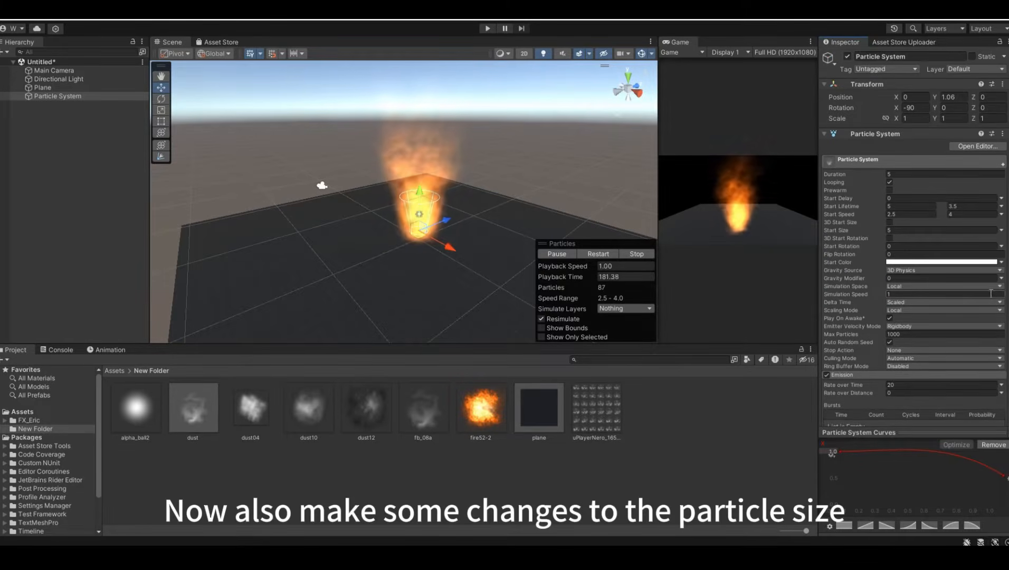
left_click(1001, 231)
left_click(987, 264)
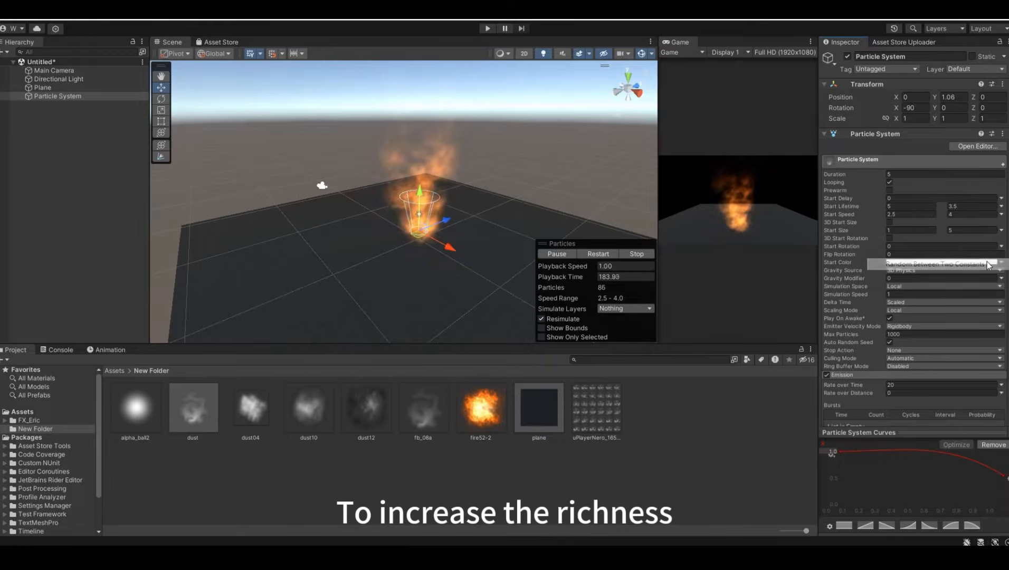
left_click(925, 227)
type("3")
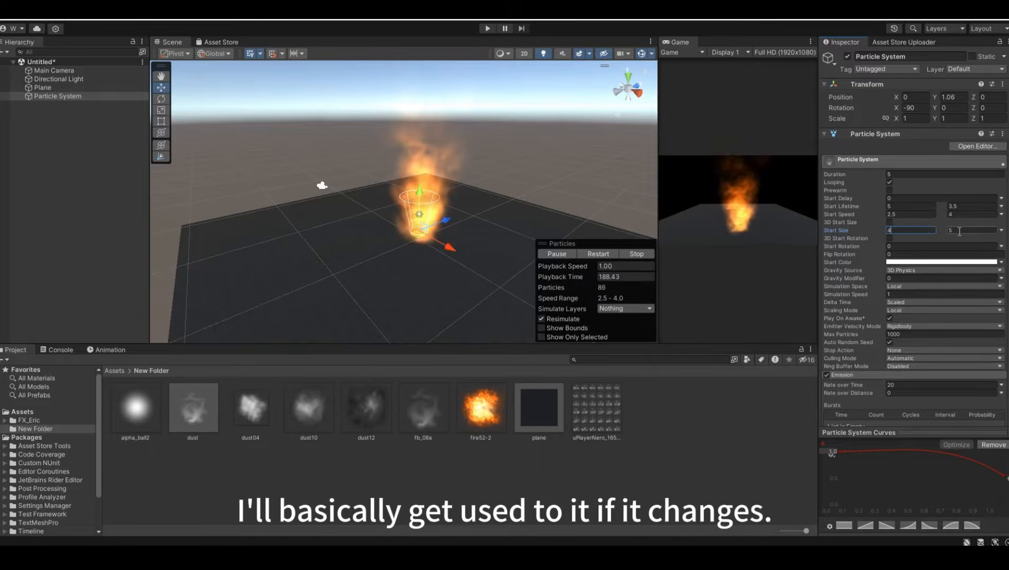
left_click_drag(921, 230, 866, 226)
type("7")
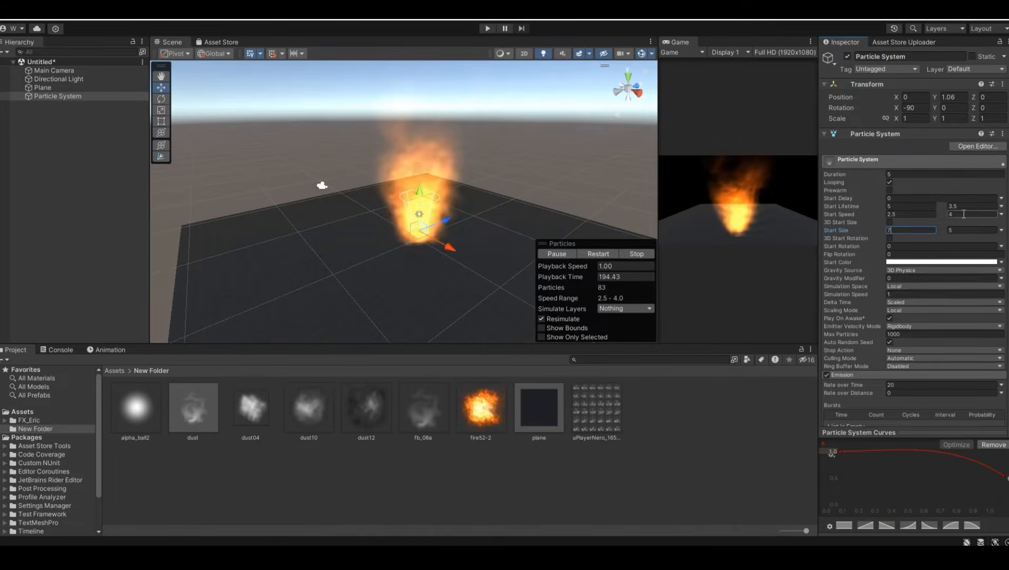
Step: Make the particles' Start Rotation Random Between Two Constants with the values -100 and 100
scroll(975, 305, "down", 5)
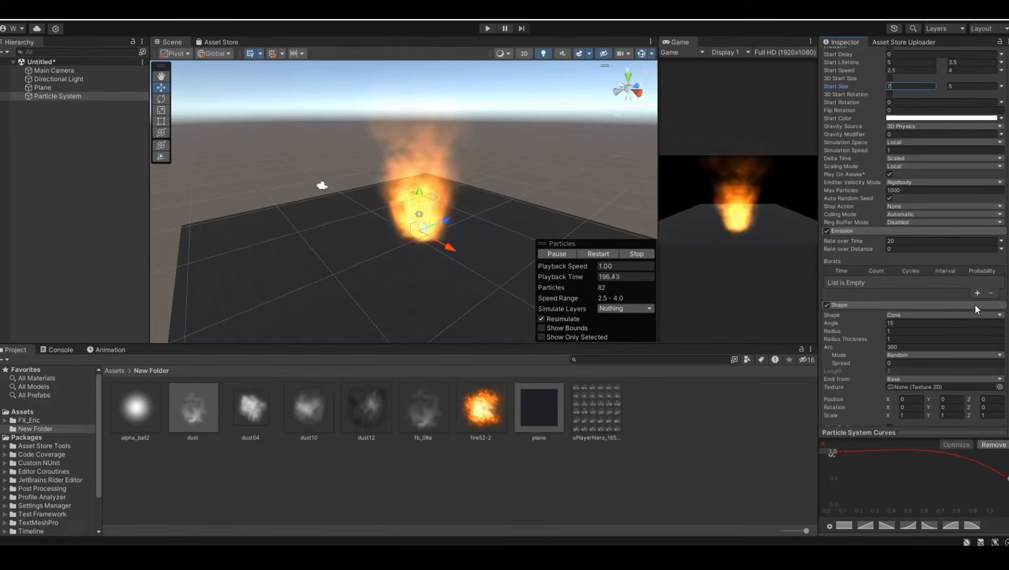
scroll(975, 305, "down", 3)
scroll(940, 283, "up", 8)
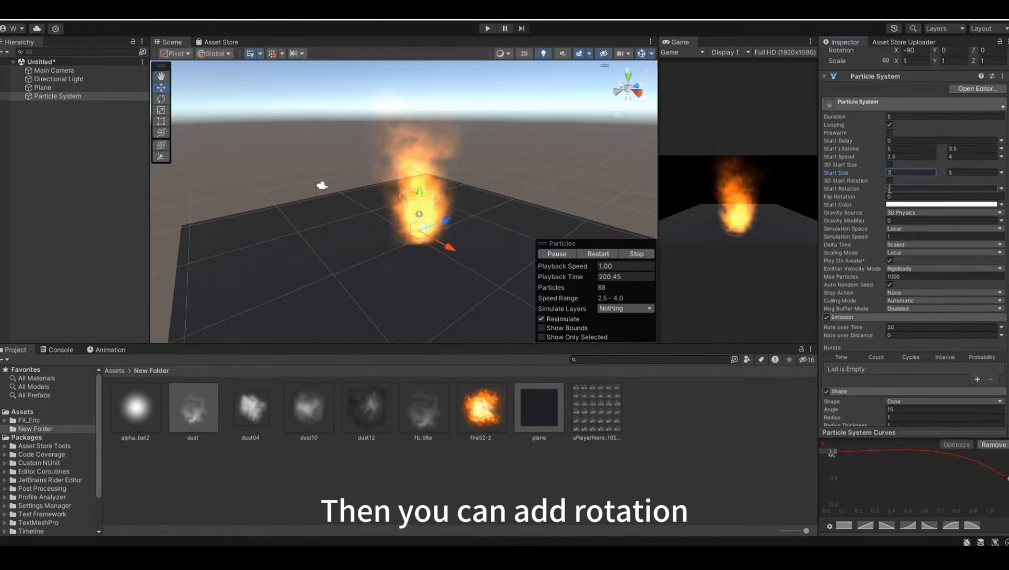
type("18")
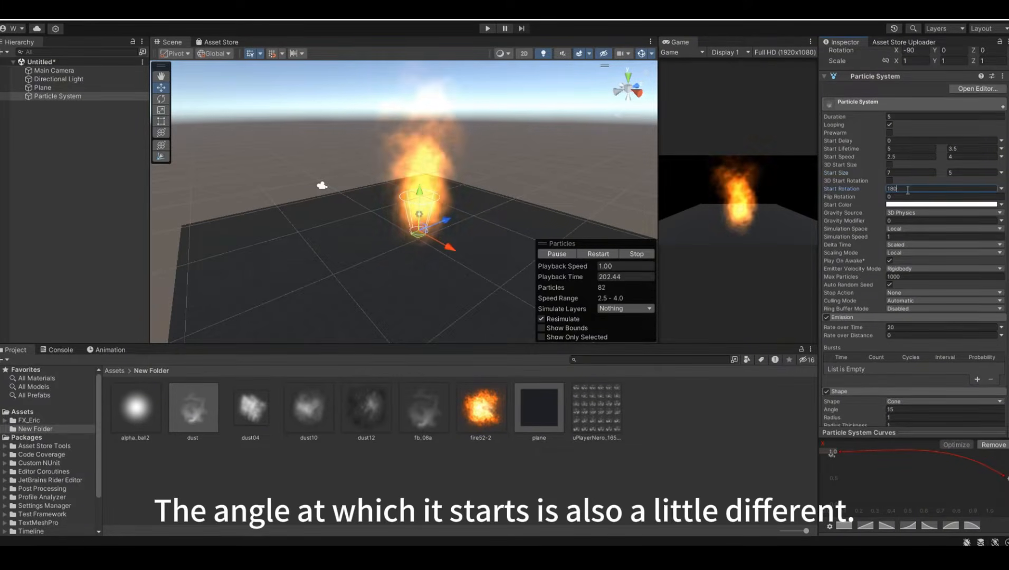
left_click(1000, 188)
left_click(981, 223)
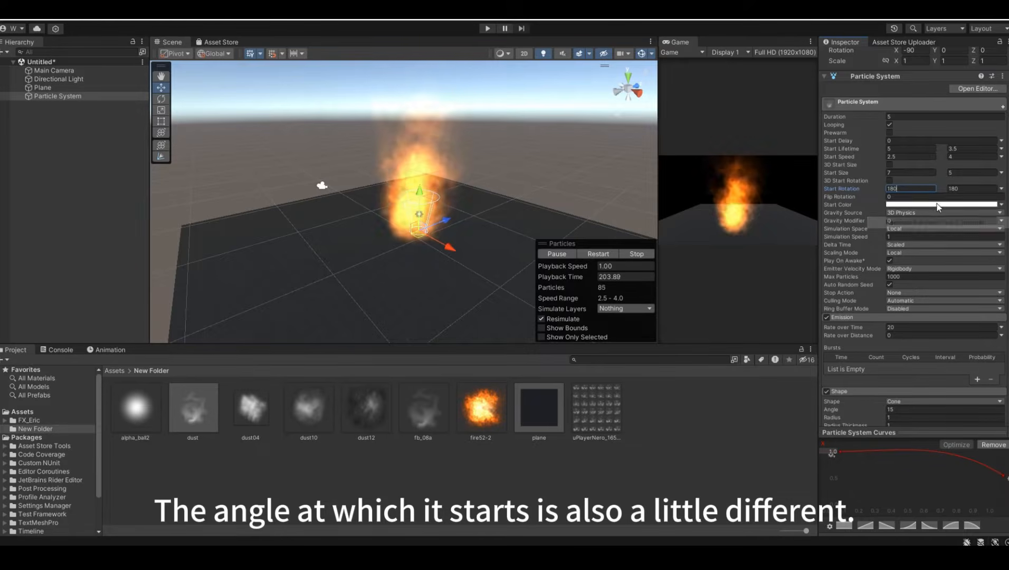
type("-")
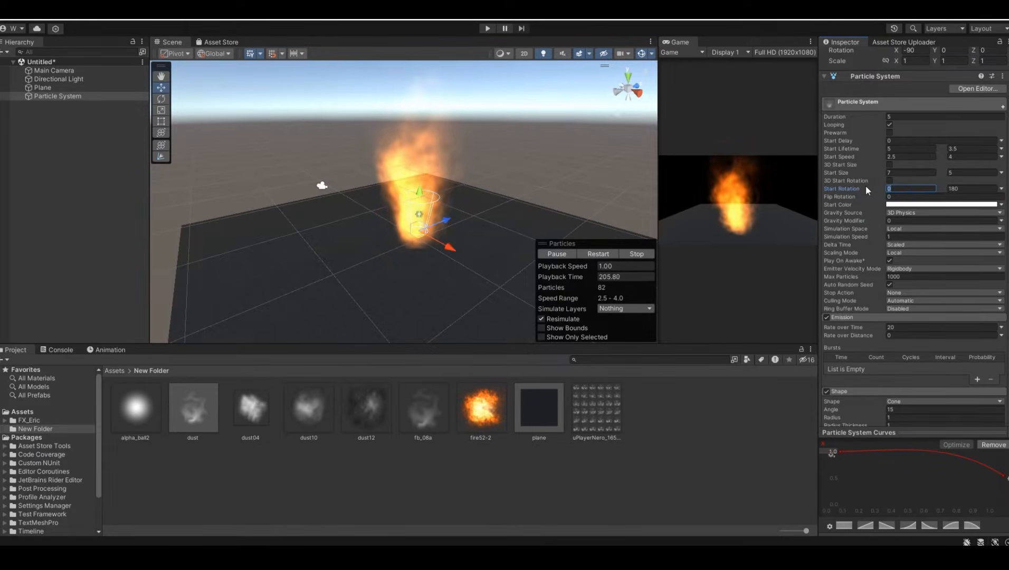
type("150")
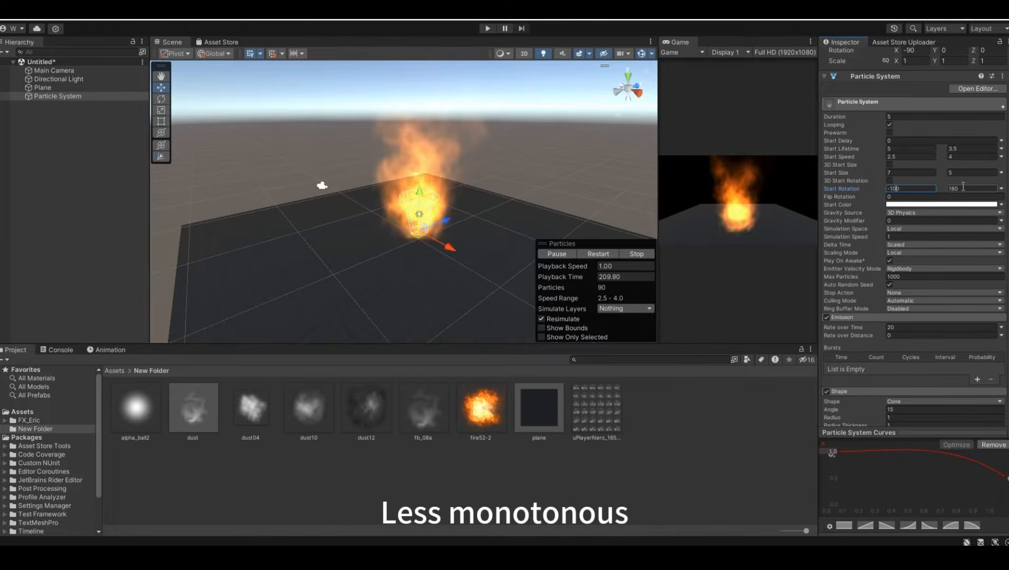
left_click(963, 186)
type("1")
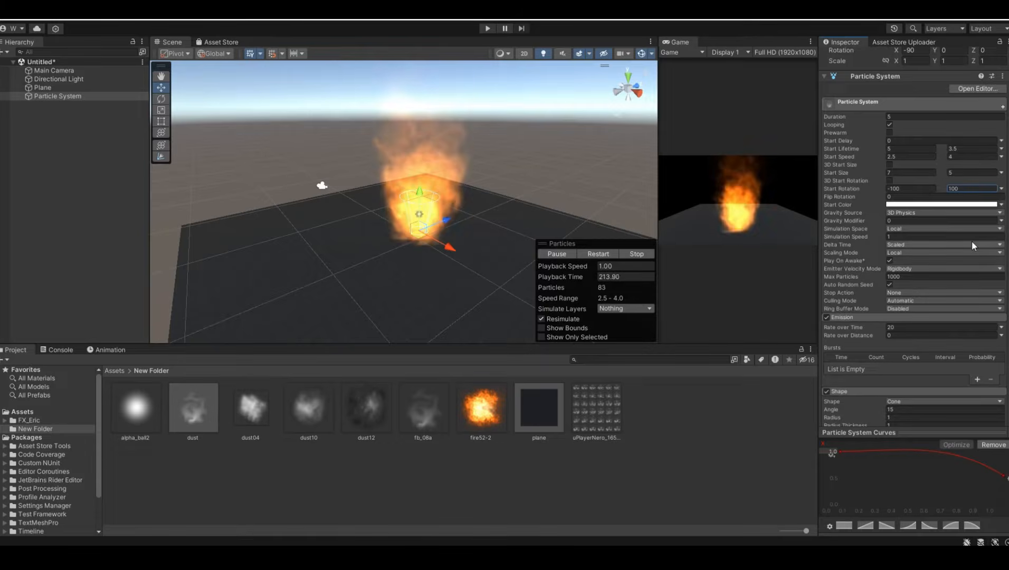
Step: Enable Rotation over Lifetime and make its Angular Velocity Random Between Two Constants with the values 10 and -5
scroll(952, 230, "down", 15)
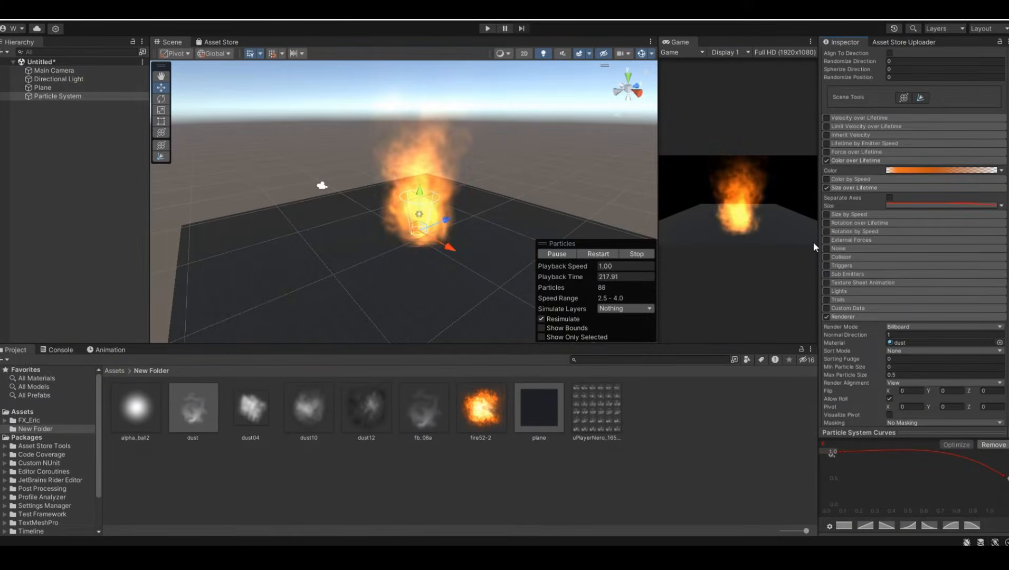
left_click(826, 222)
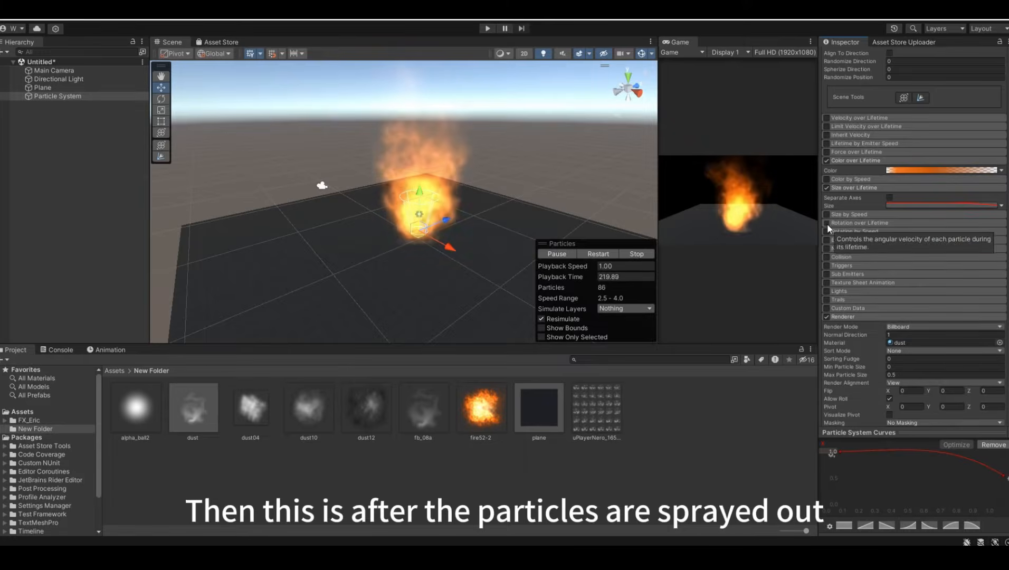
left_click(843, 223)
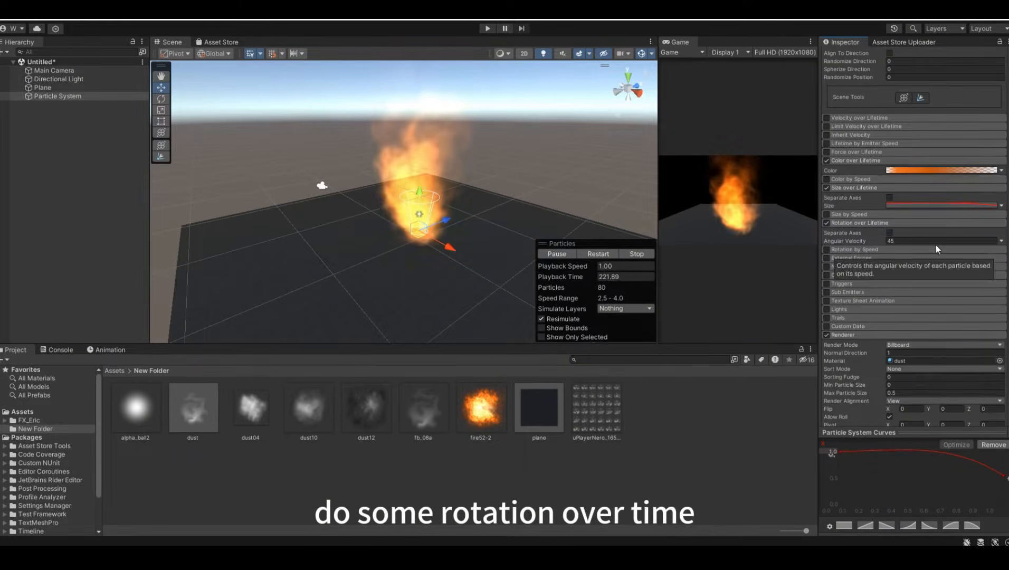
left_click(1001, 241)
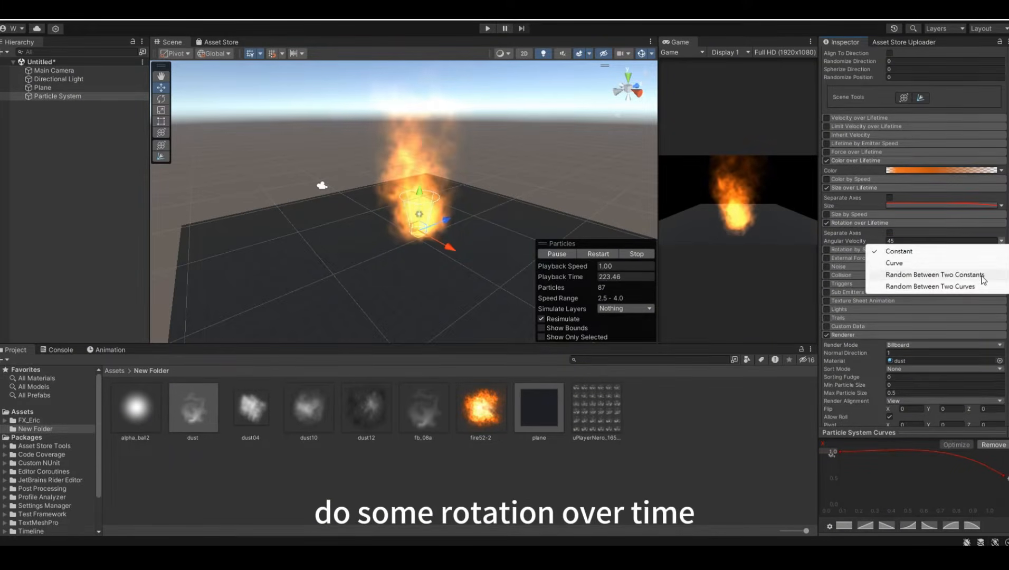
left_click(947, 274)
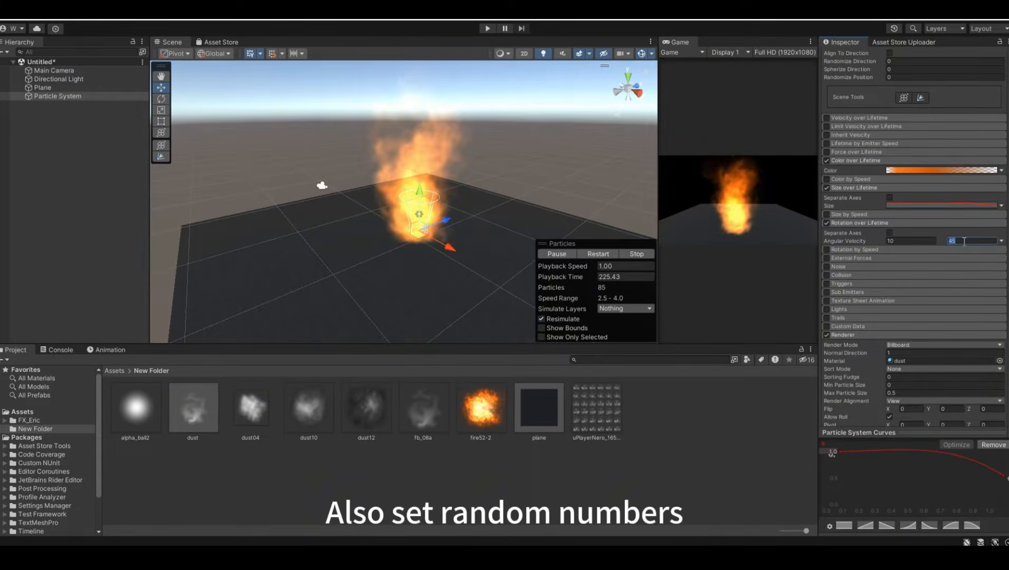
type("-5")
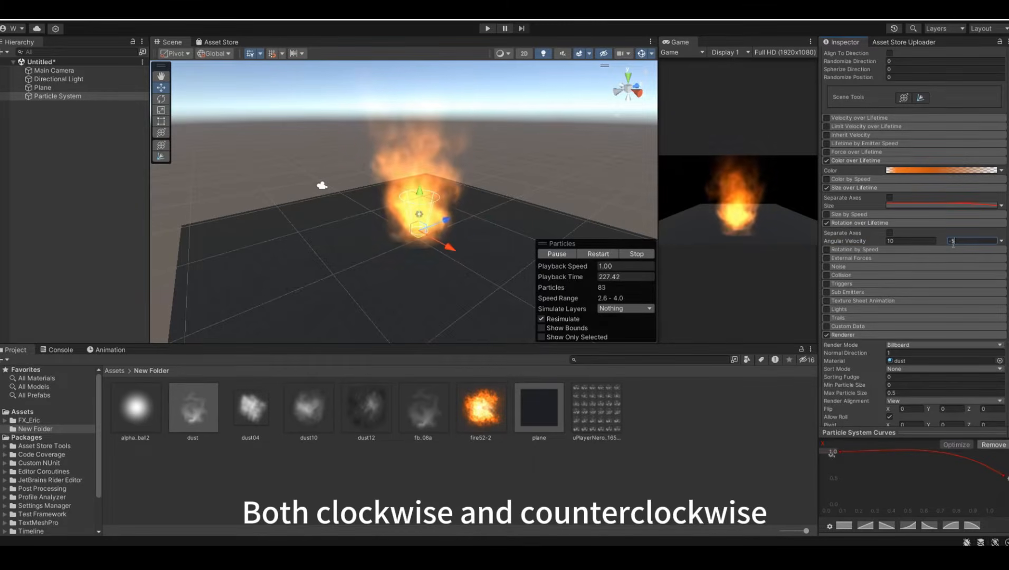
Step: Set the Angle of the particle system's cone Shape to 10
scroll(955, 305, "up", 20)
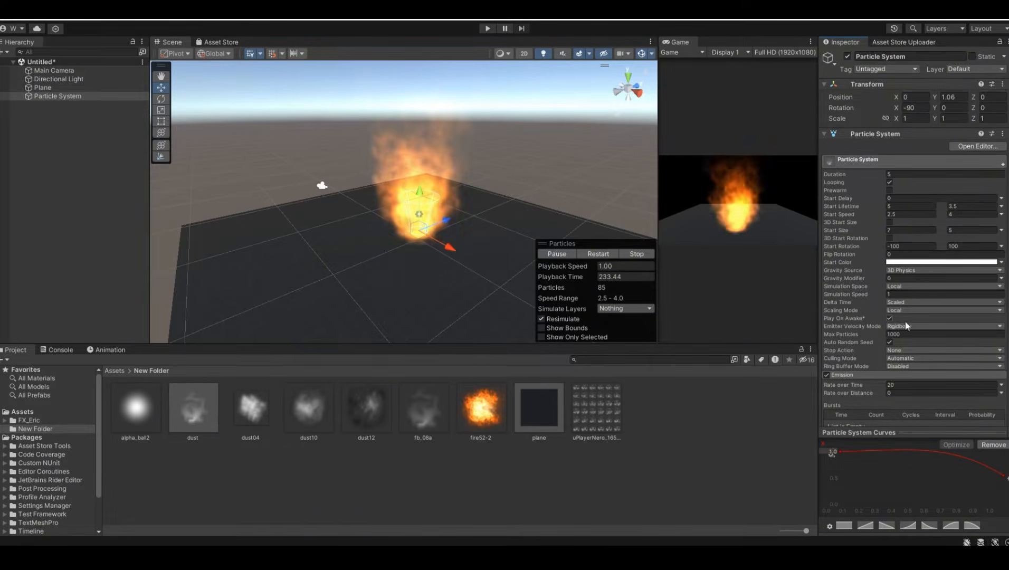
left_click_drag(517, 263, 532, 229, "alt")
scroll(1006, 245, "down", 5)
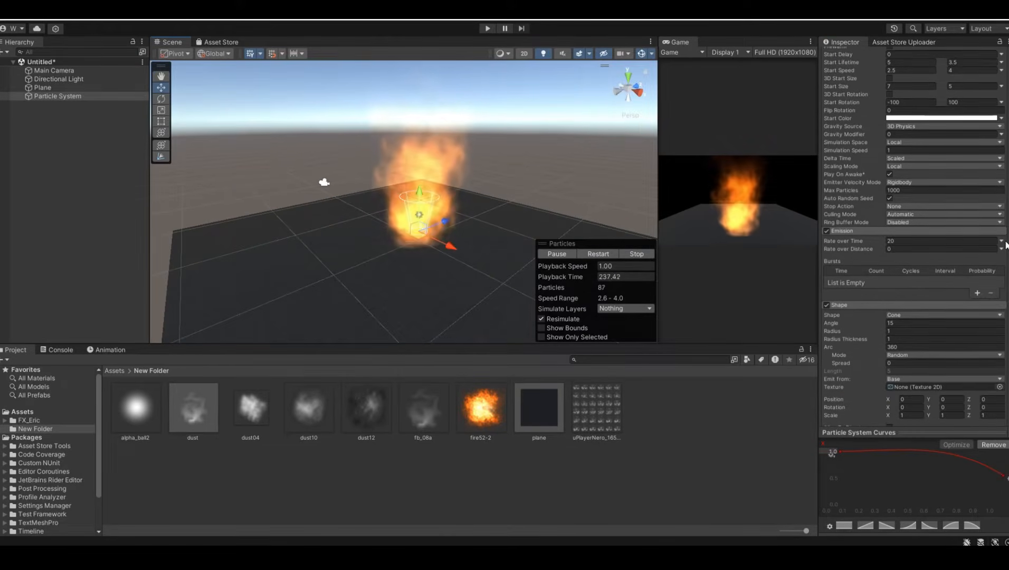
scroll(1004, 246, "down", 1)
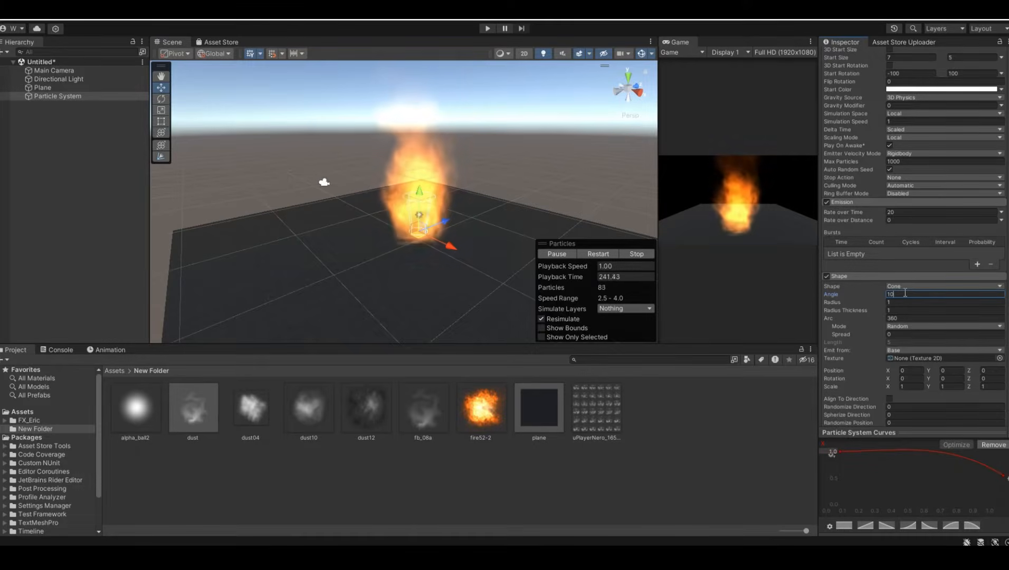
Step: Add a key near the start of the Size over Lifetime curve and lower the starting key so particles grow at first
scroll(903, 298, "down", 4)
scroll(951, 304, "down", 3)
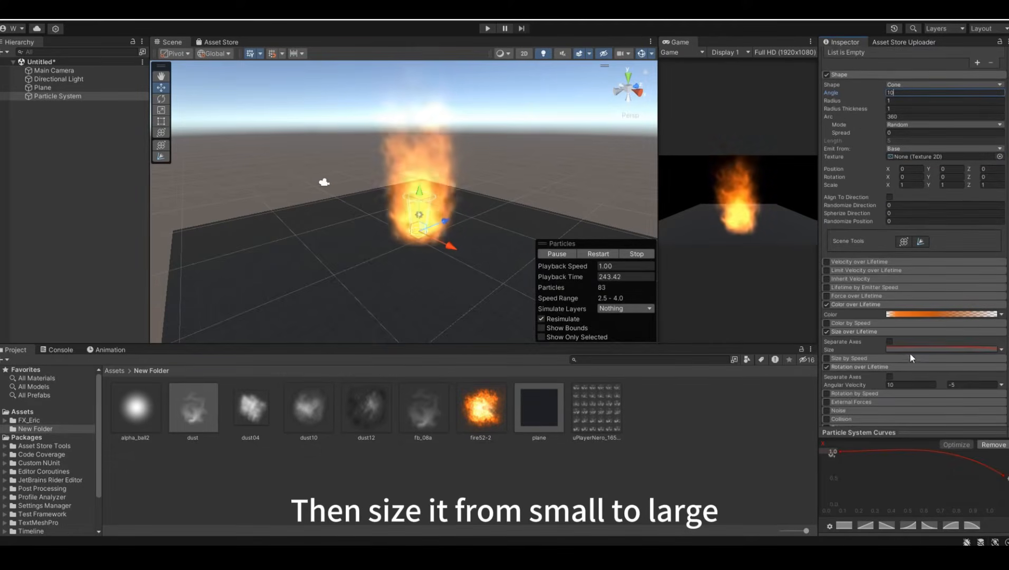
double_click(856, 451)
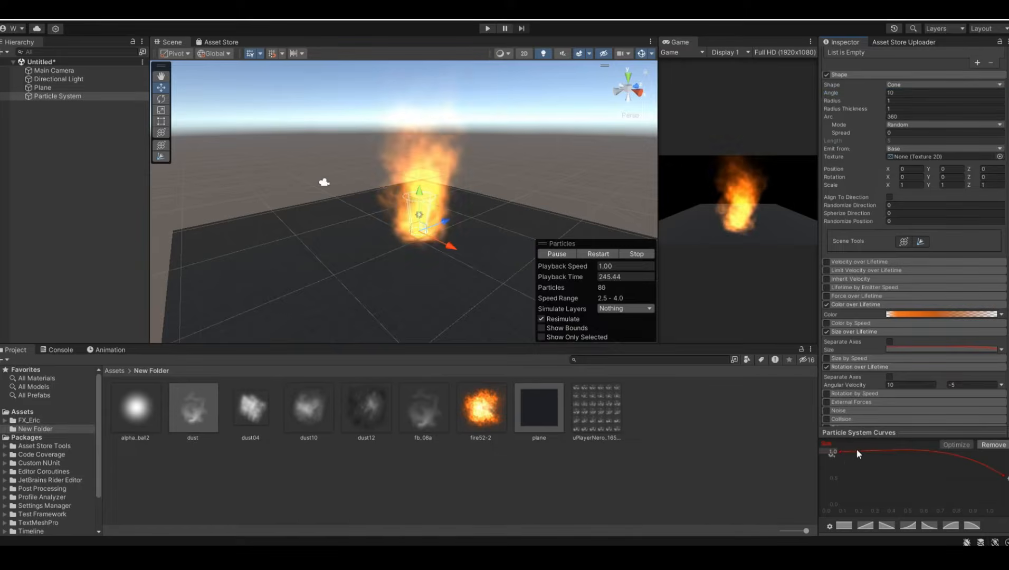
mouse_move(838, 452)
left_mouse_down()
mouse_move(837, 487)
mouse_move(835, 457)
left_mouse_up()
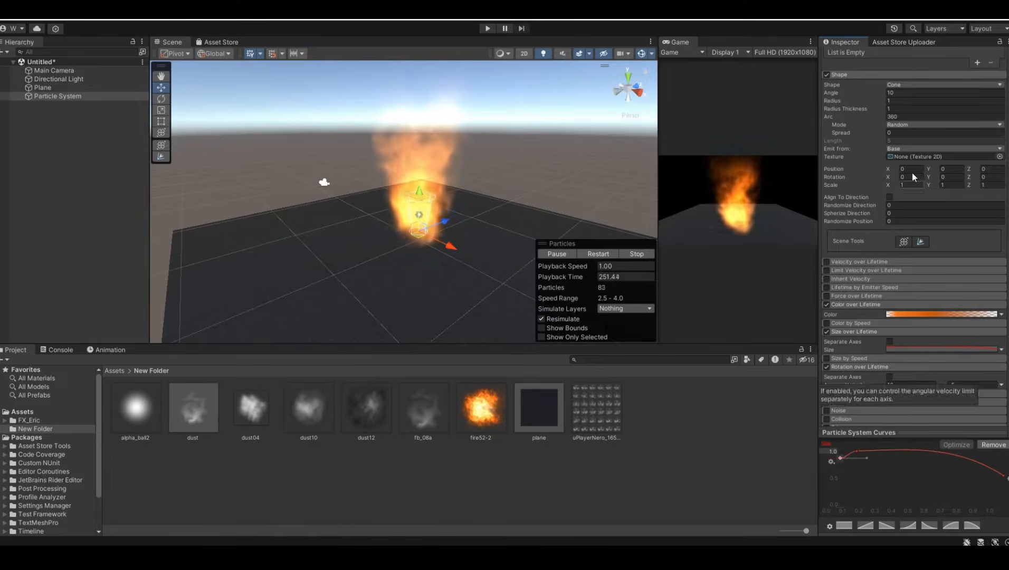
scroll(983, 196, "down", 3)
scroll(982, 196, "up", 5)
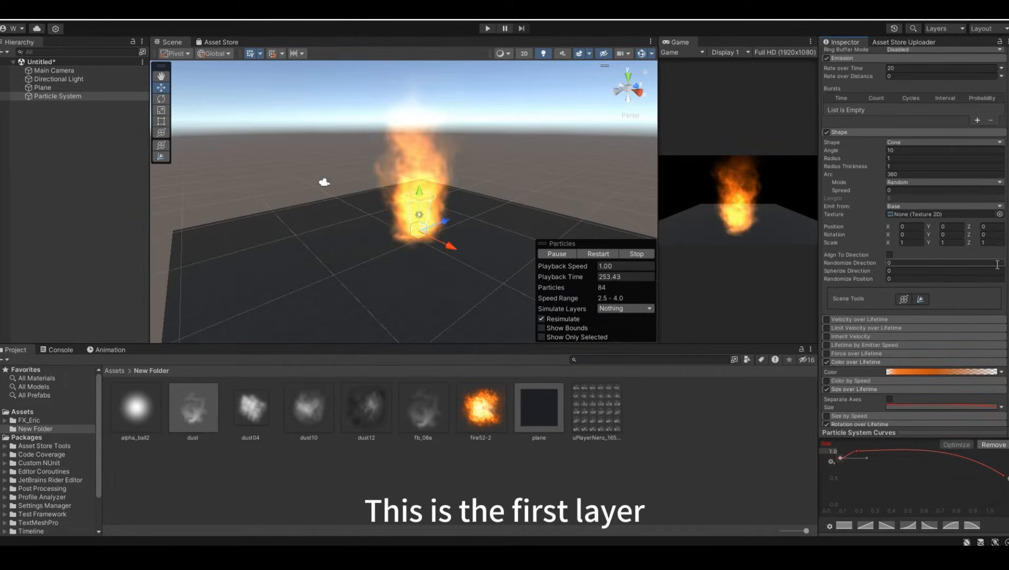
Step: Duplicate the Particle System object in the scene and select the original again
middle_click_drag(524, 155, 515, 182)
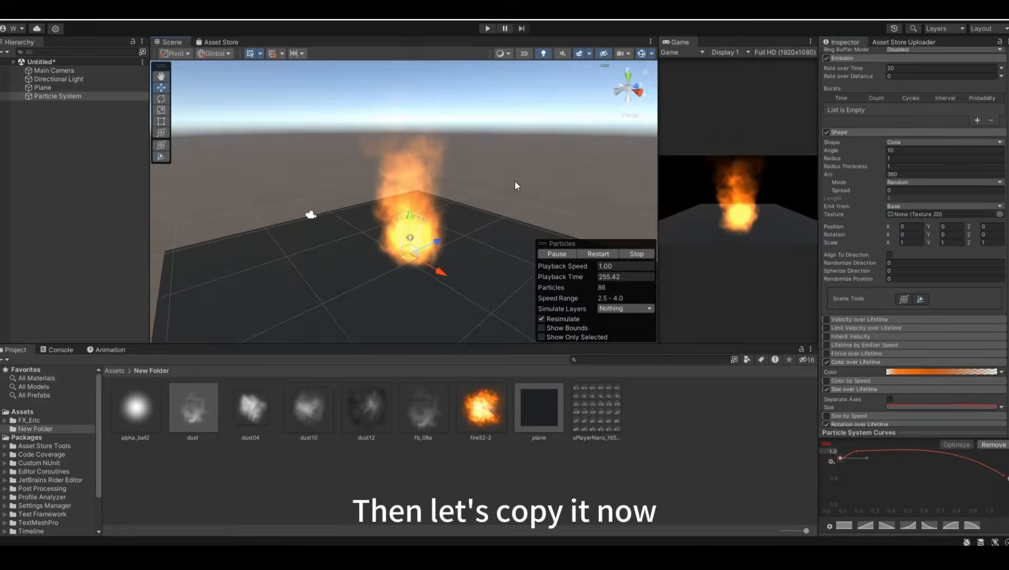
left_click(65, 96)
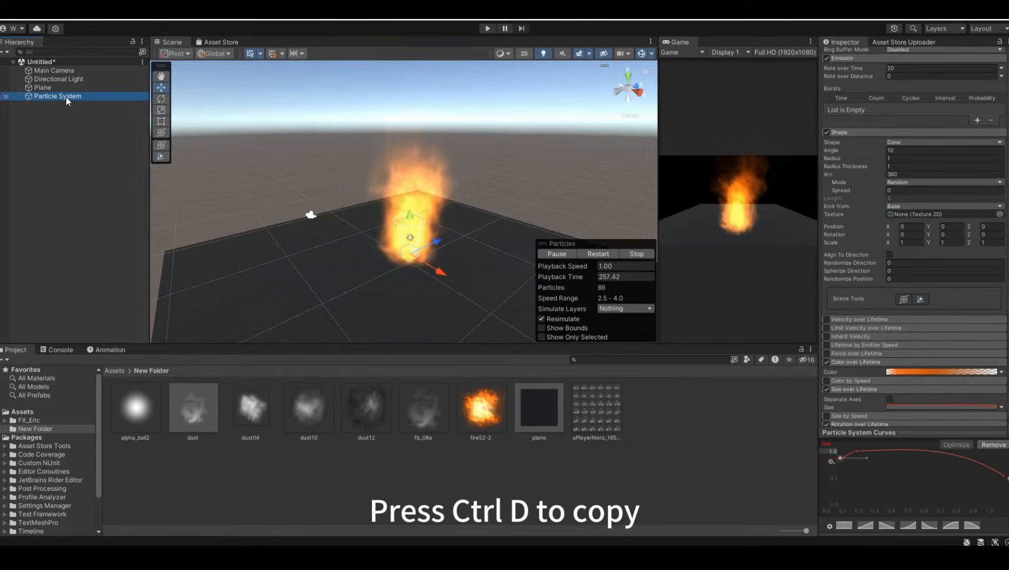
key("ctrl+d")
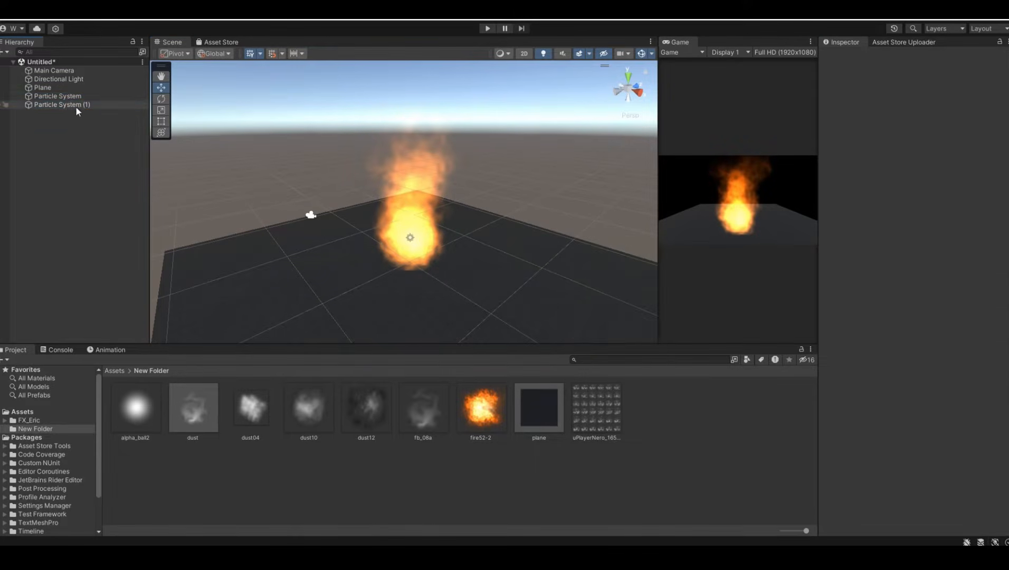
left_click(82, 97)
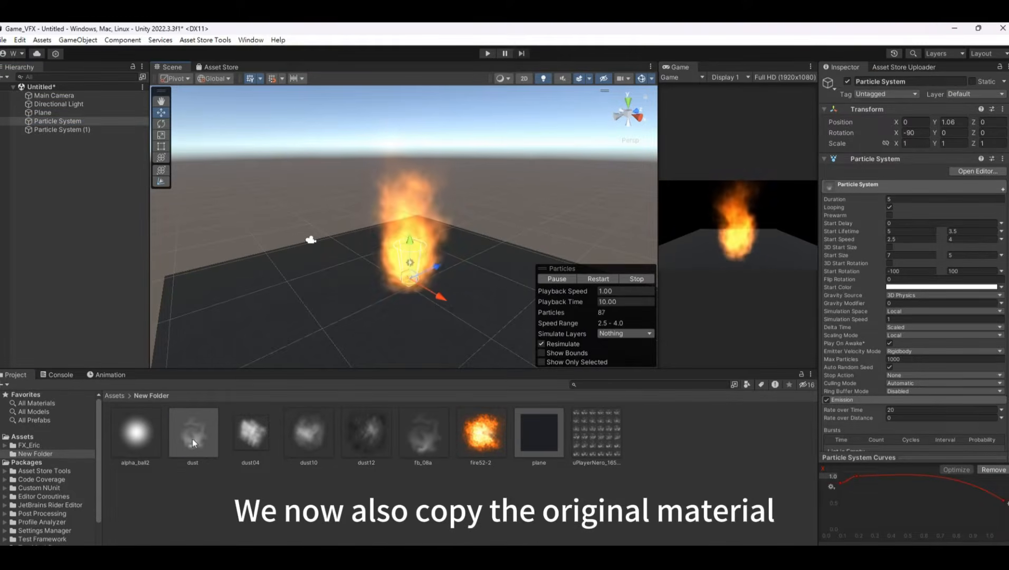
Step: Duplicate the dust material and set the Rendering Mode of the copy to Fade
left_click(193, 408)
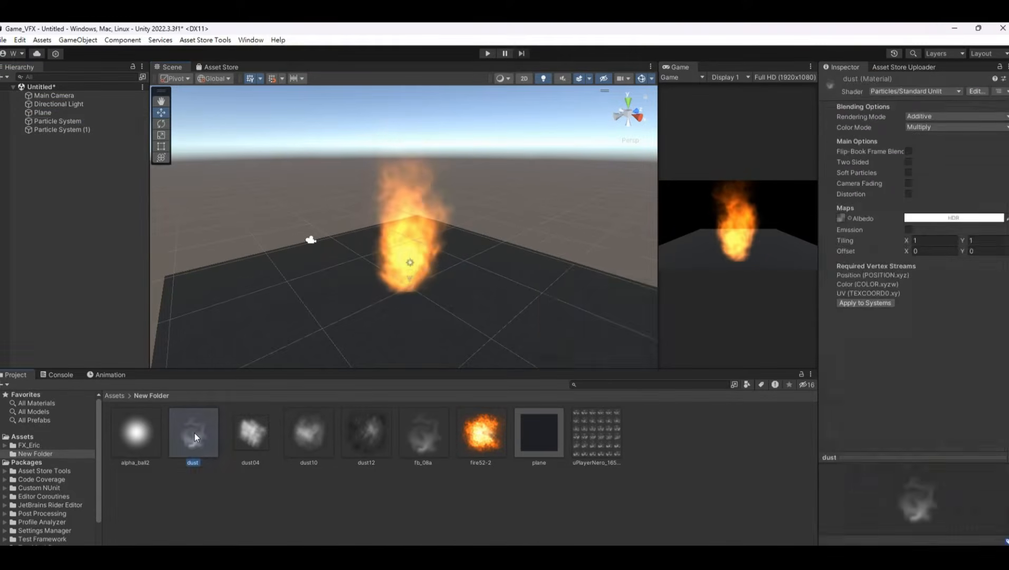
key("ctrl+d")
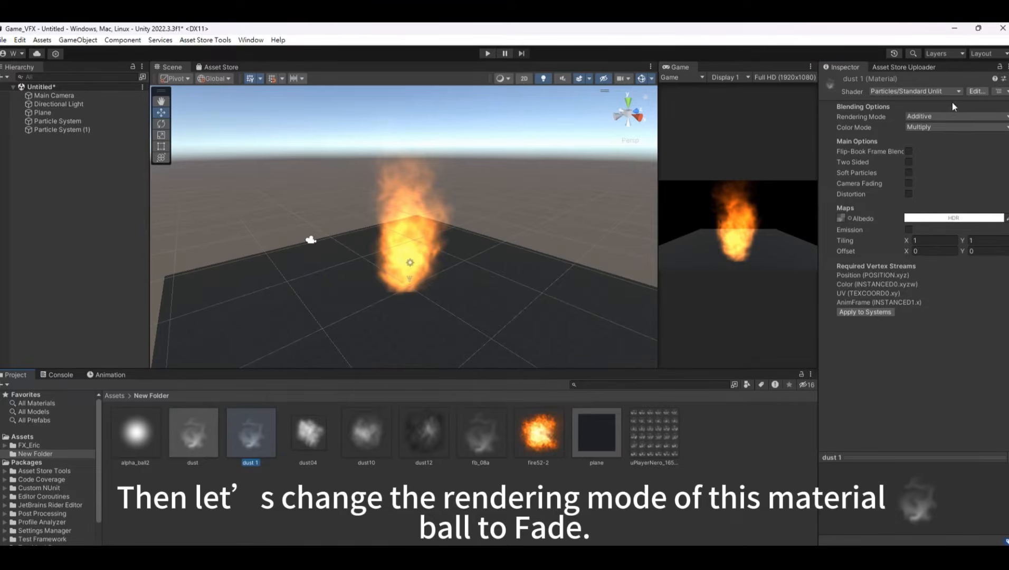
left_click(938, 117)
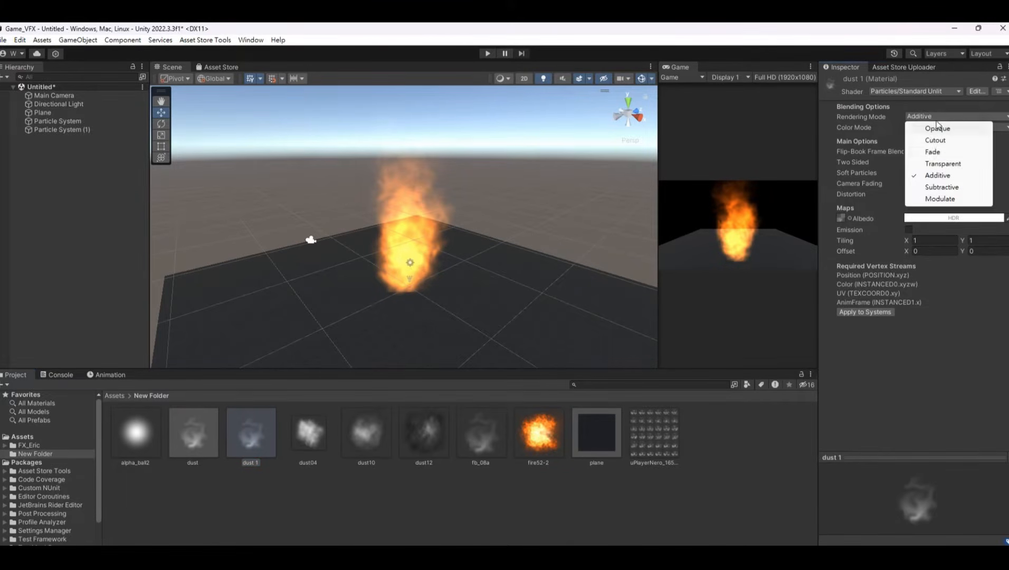
left_click(933, 153)
Step: Rename the original Particle System object Fire_A
left_click(58, 120)
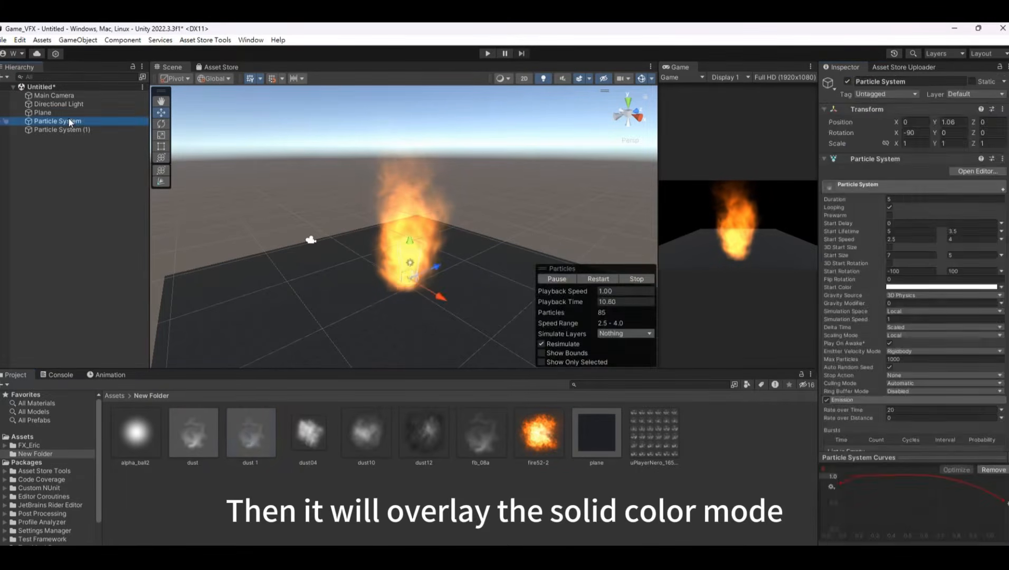
left_click(922, 81)
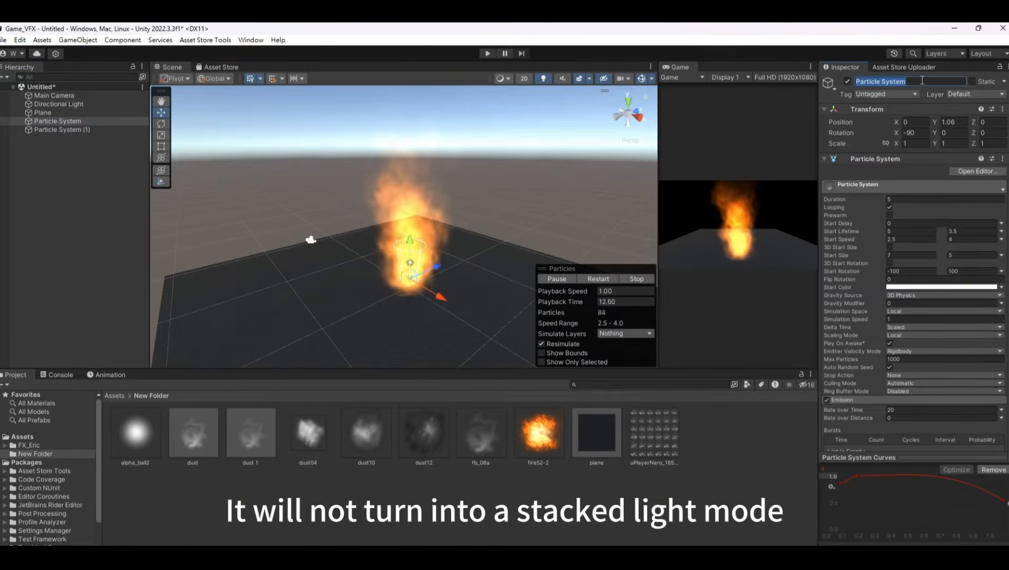
type("Fire_A")
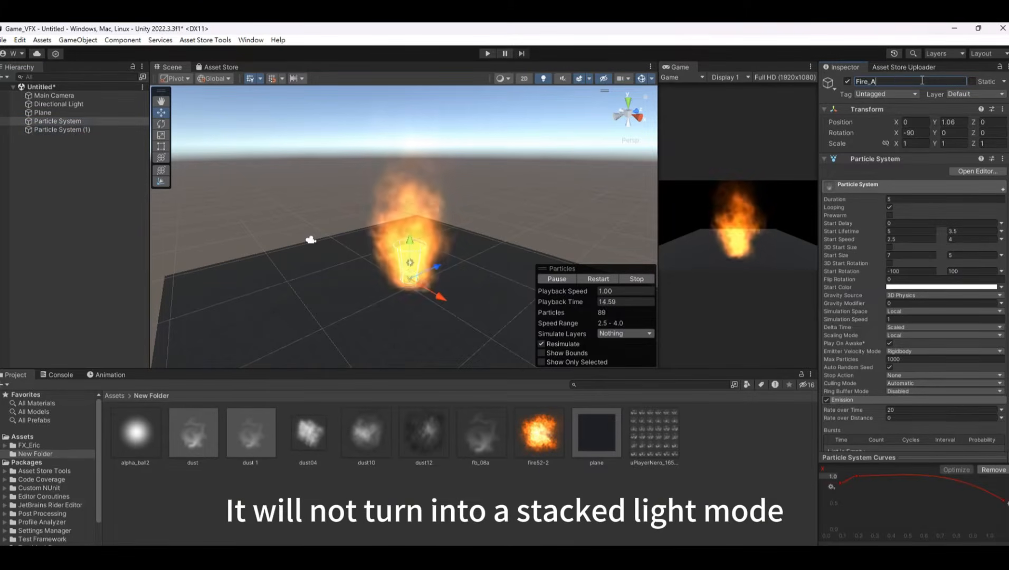
key("Return")
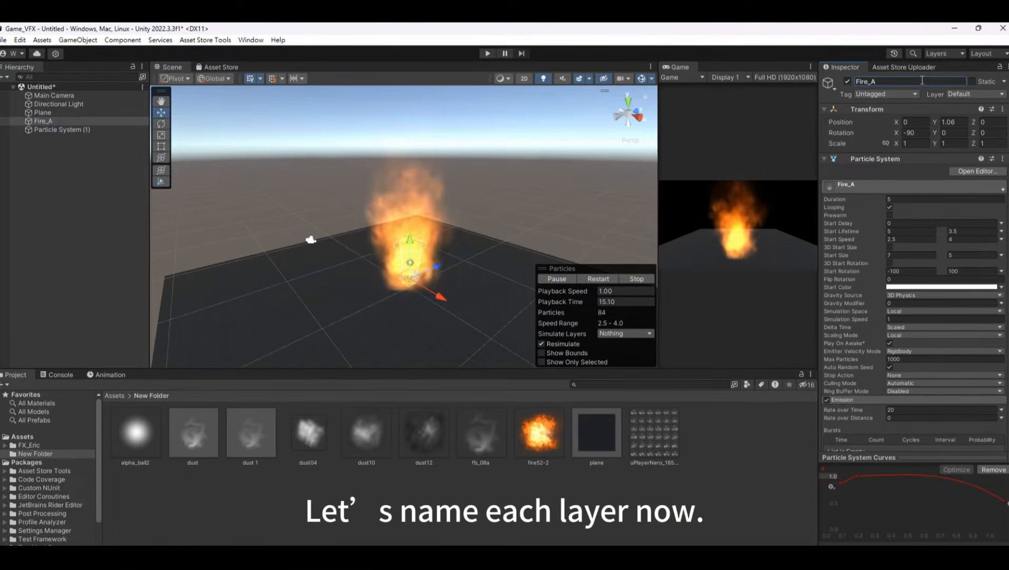
Step: Rename the duplicated particle system Fire_B and assign the dust 1 material to its Renderer
left_click(74, 130)
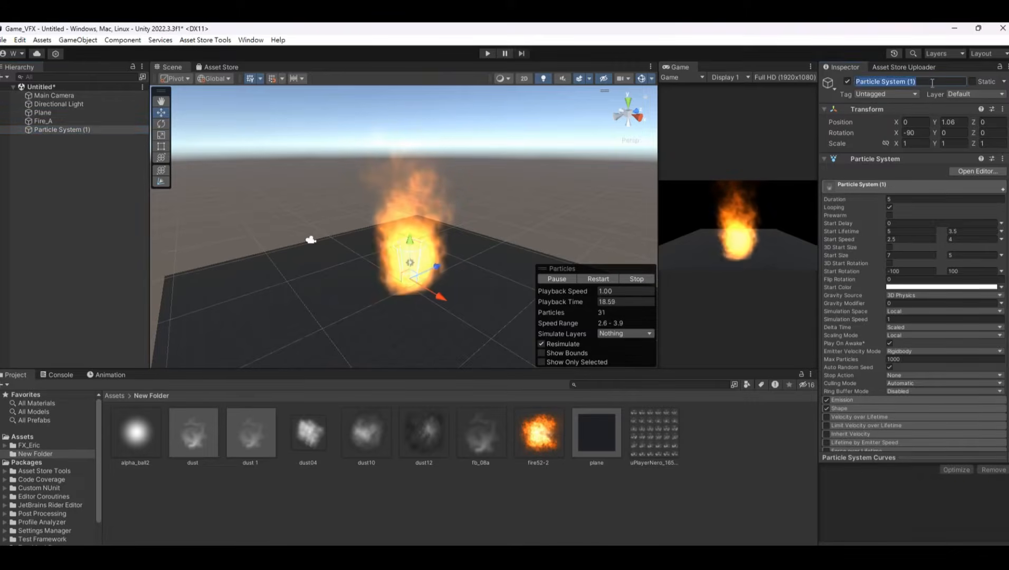
type("Fire_B")
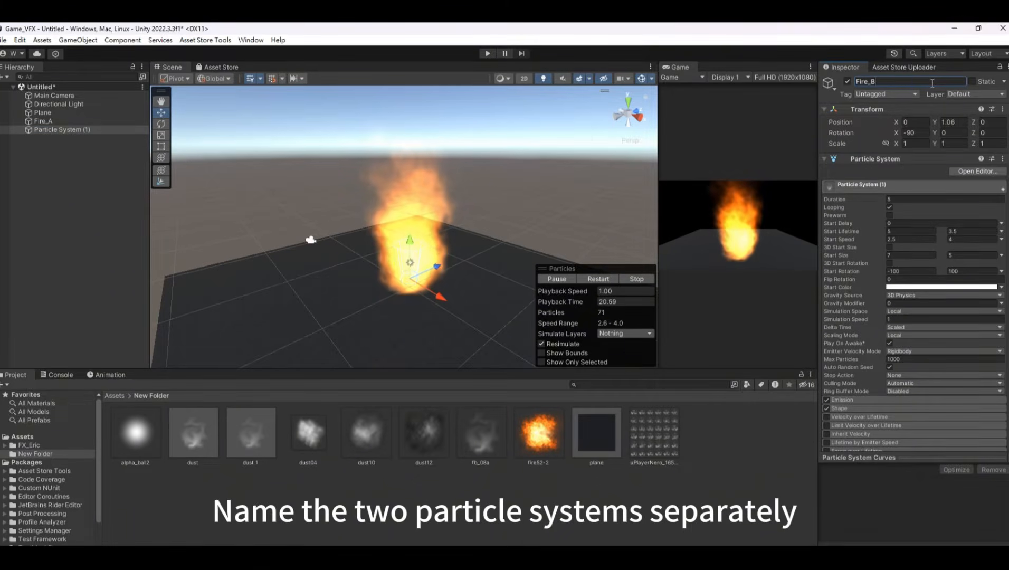
key("Return")
scroll(933, 329, "down", 6)
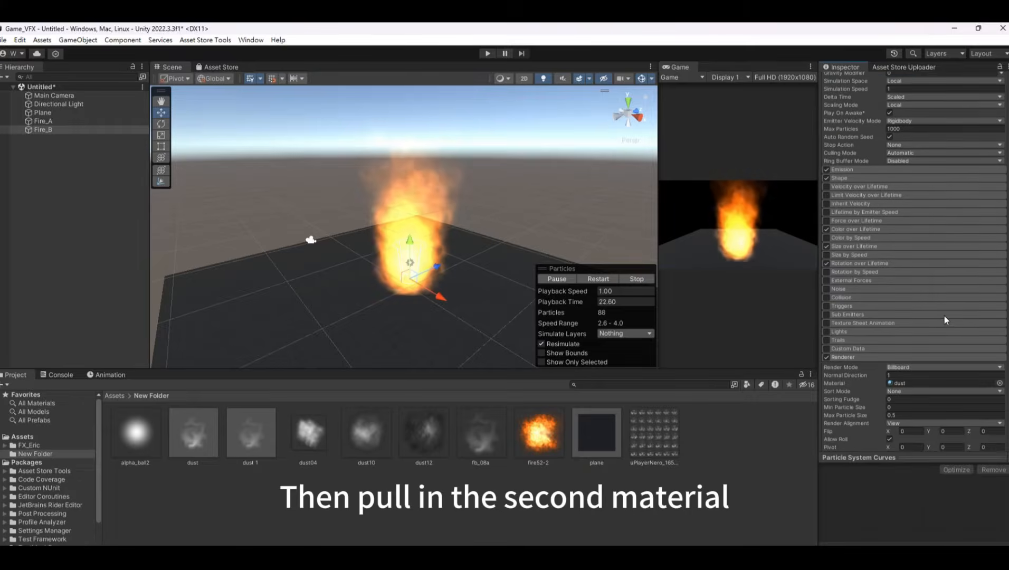
left_click_drag(302, 458, 909, 255)
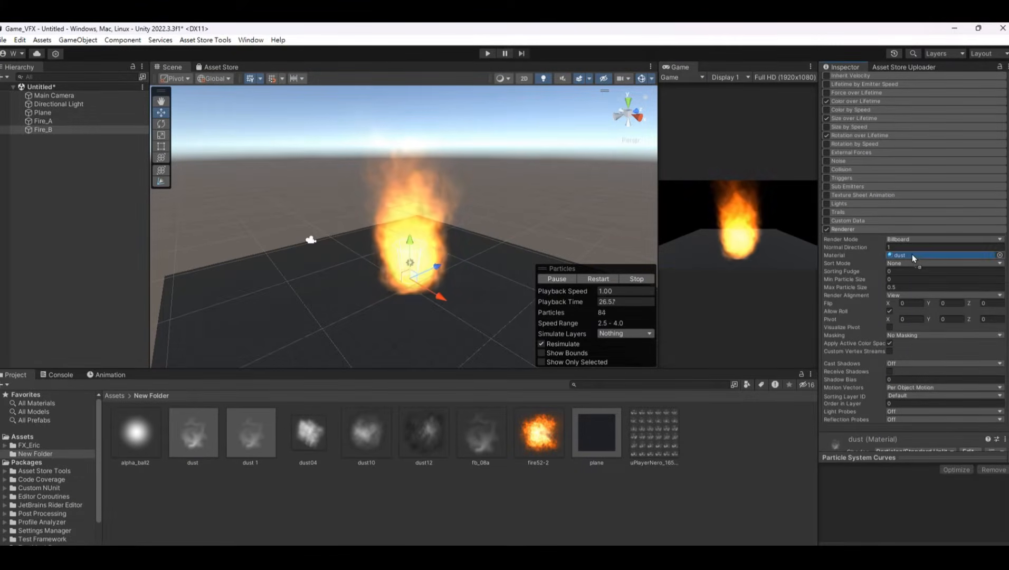
Step: Set the Order in Layer of Fire_A's Renderer to 1 so it draws in front of Fire_B
left_click(107, 123)
scroll(982, 330, "down", 10)
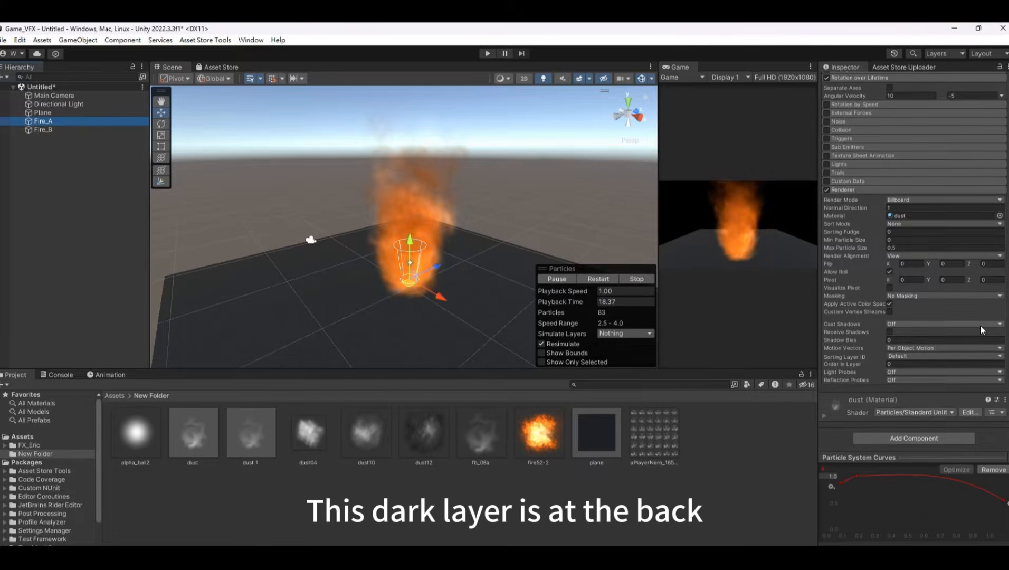
left_click(898, 364)
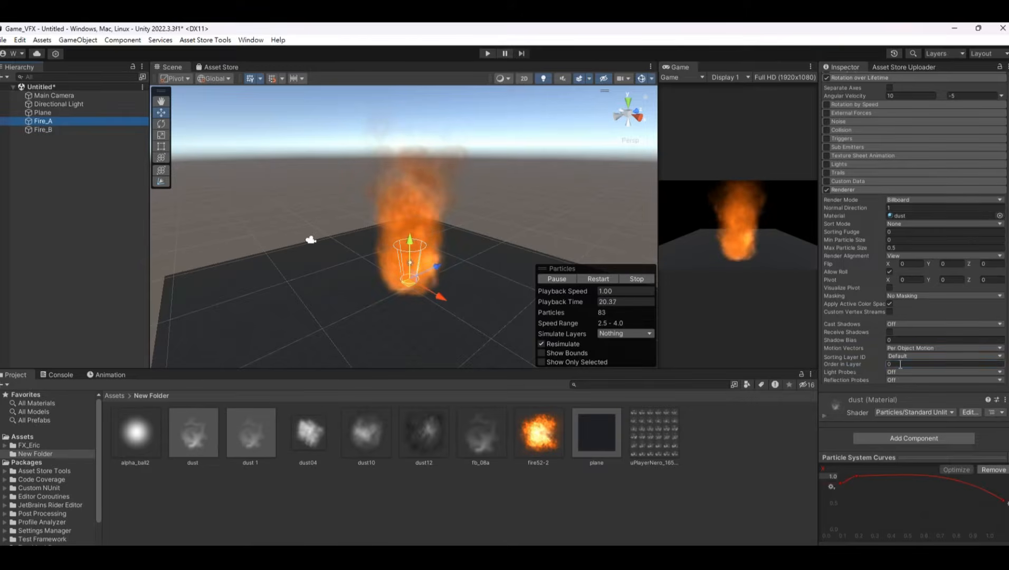
type("1")
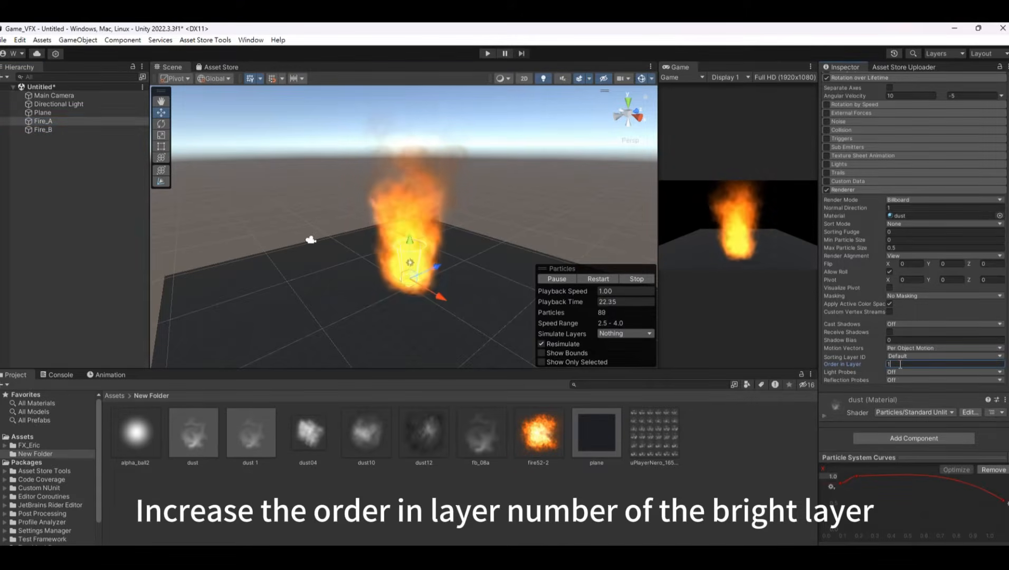
left_click(414, 243)
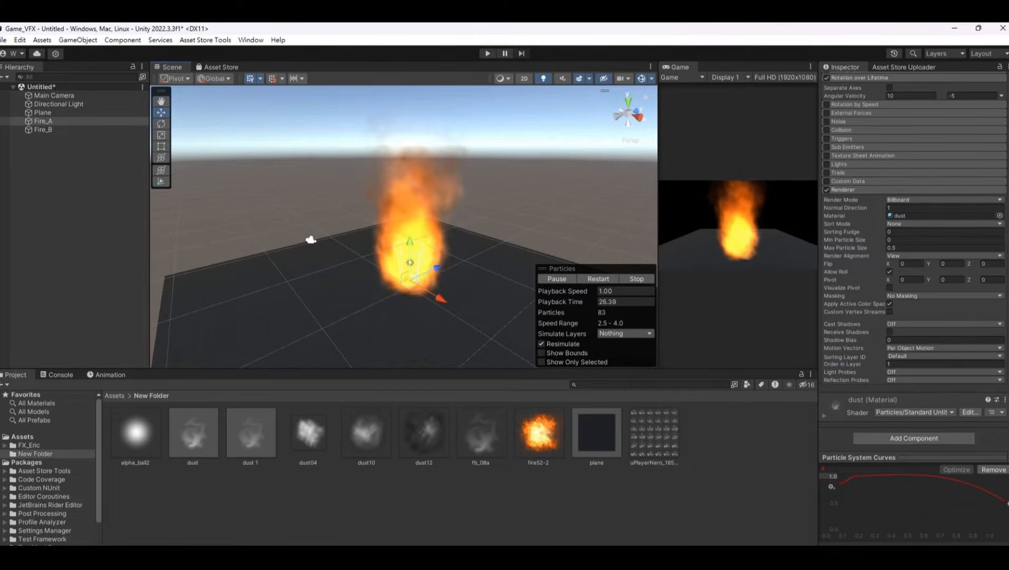
Step: Change Fire_A's random Start Size constants to 6 and 4
scroll(1002, 258, "up", 15)
scroll(992, 254, "up", 6)
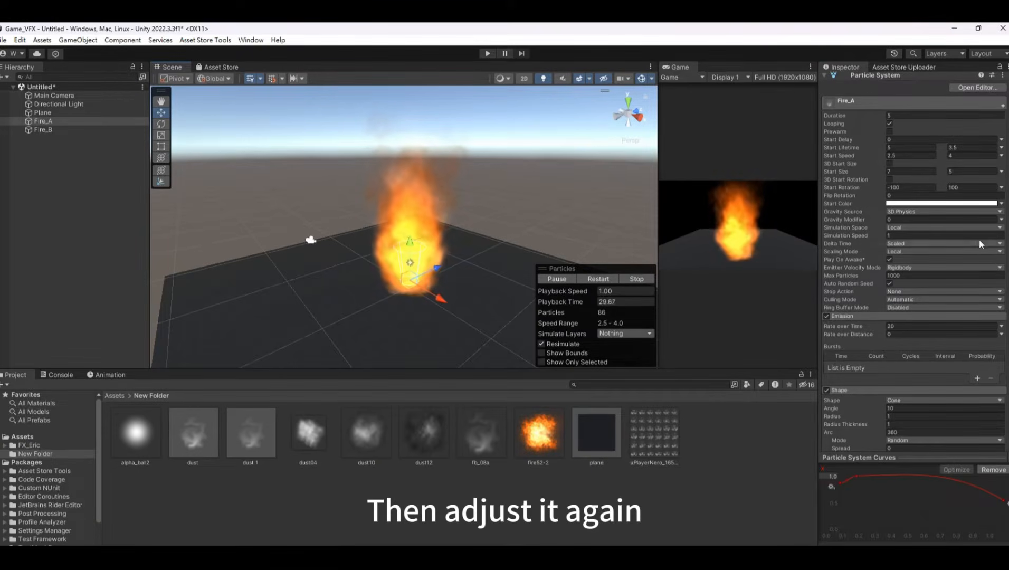
left_click(921, 171)
type("6")
left_click(959, 170)
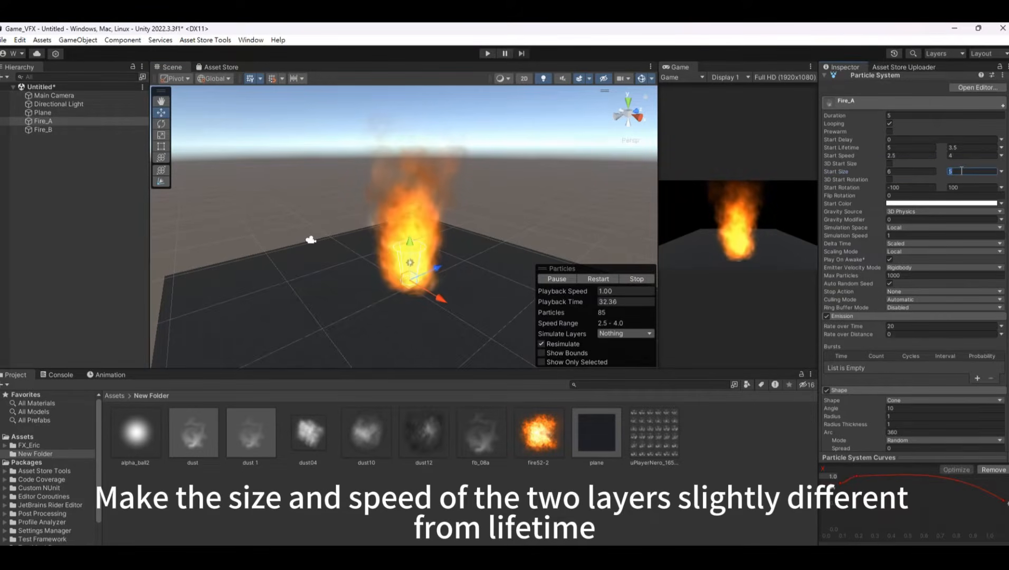
type("4")
Step: Set Fire_A's second Start Speed constant to 3 and its first Start Lifetime constant to 4
left_click(966, 155)
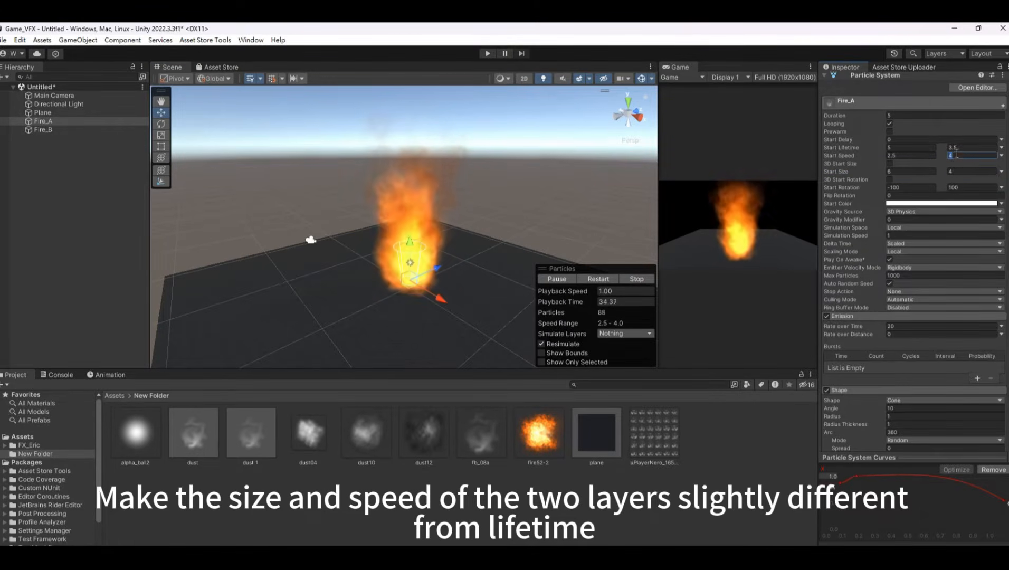
type("3")
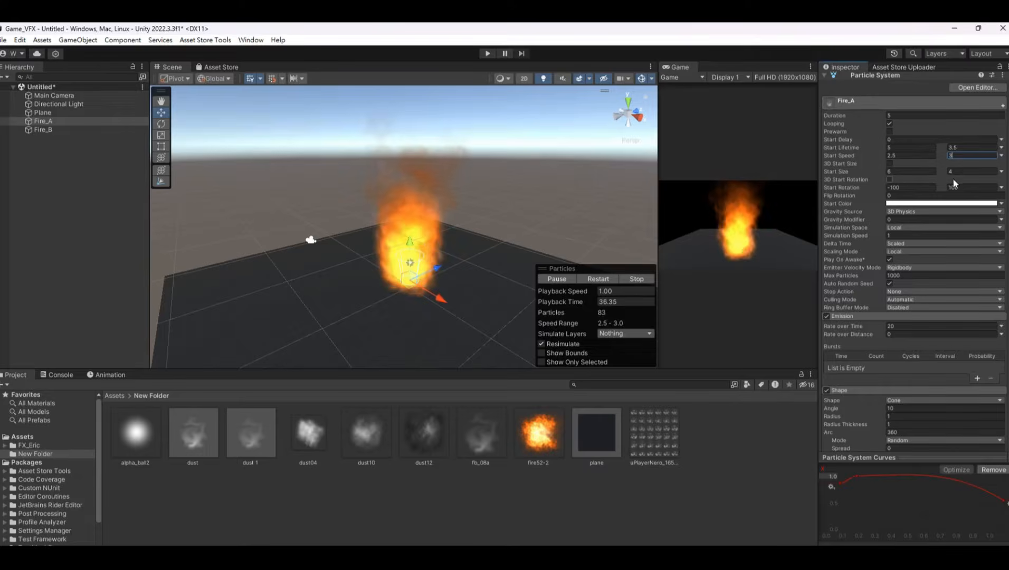
left_click(901, 148)
type("4")
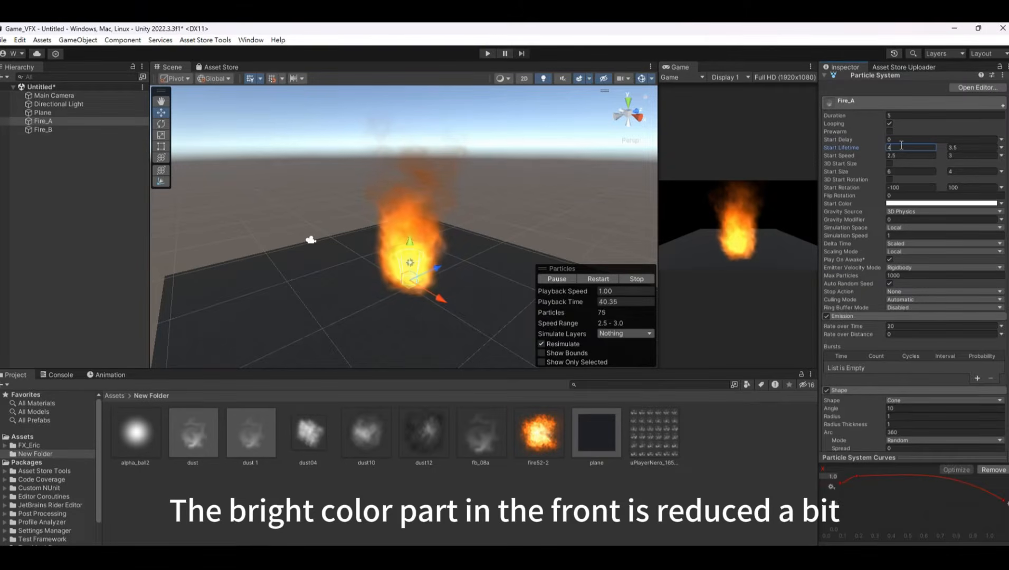
Step: Make Fire_B a child of Fire_A in the scene hierarchy and select Fire_A
left_click(66, 153)
left_click_drag(53, 128, 64, 121)
left_click(69, 120)
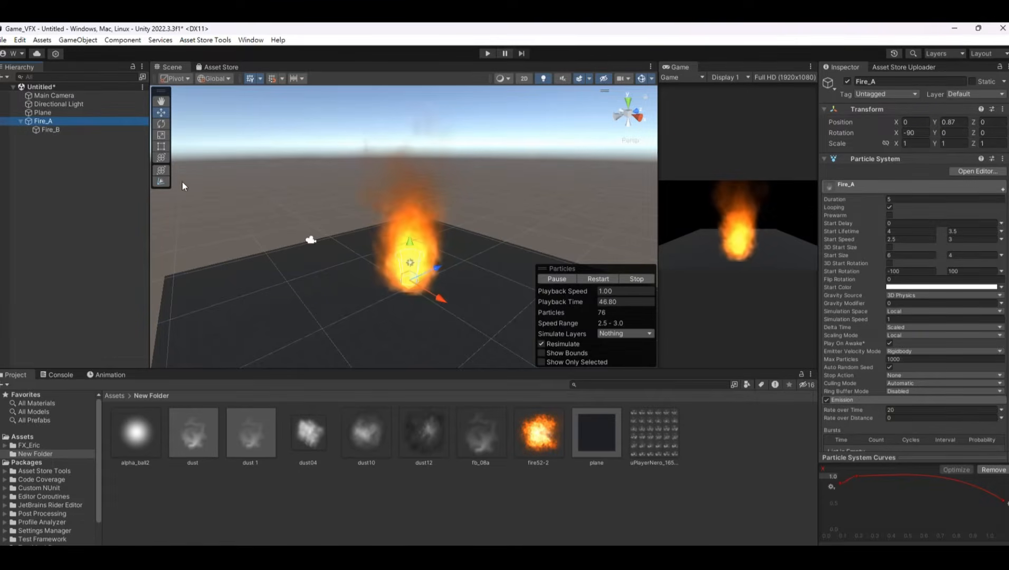
Step: Try moving Fire_B away from Fire_A across the plane, and undo the move
left_click(121, 129)
left_click_drag(424, 260, 489, 237)
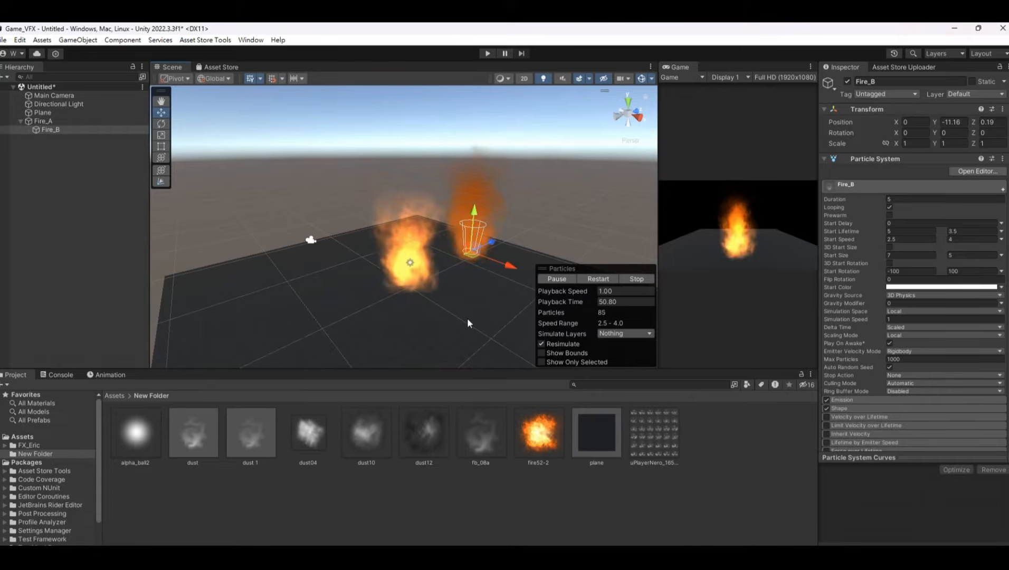
key("ctrl+z")
Step: In Fire_B's Color over Lifetime gradient, change the end color key to very dark brown 160A06 and move it to location 68.8%
left_click(590, 279)
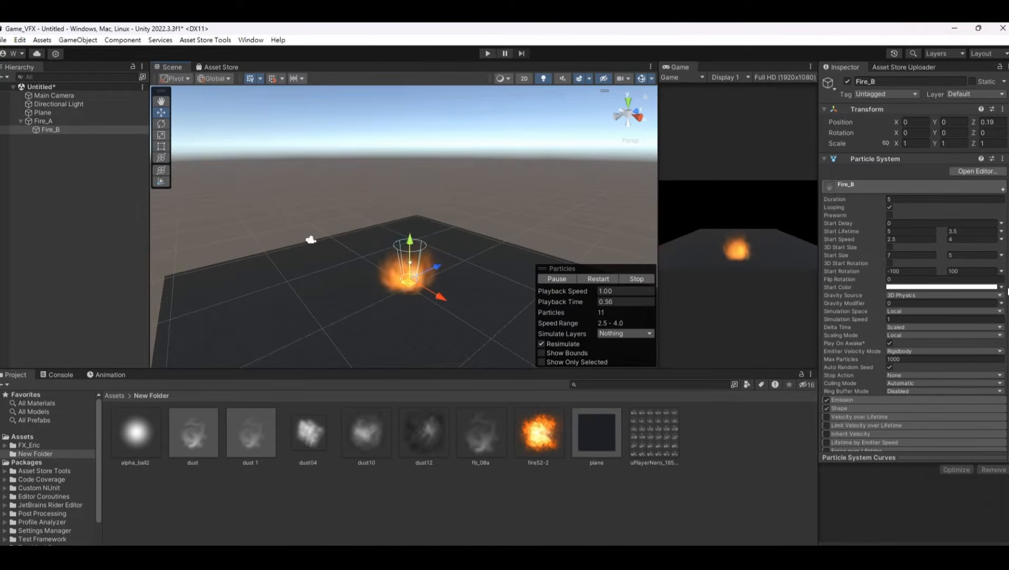
scroll(1006, 289, "down", 8)
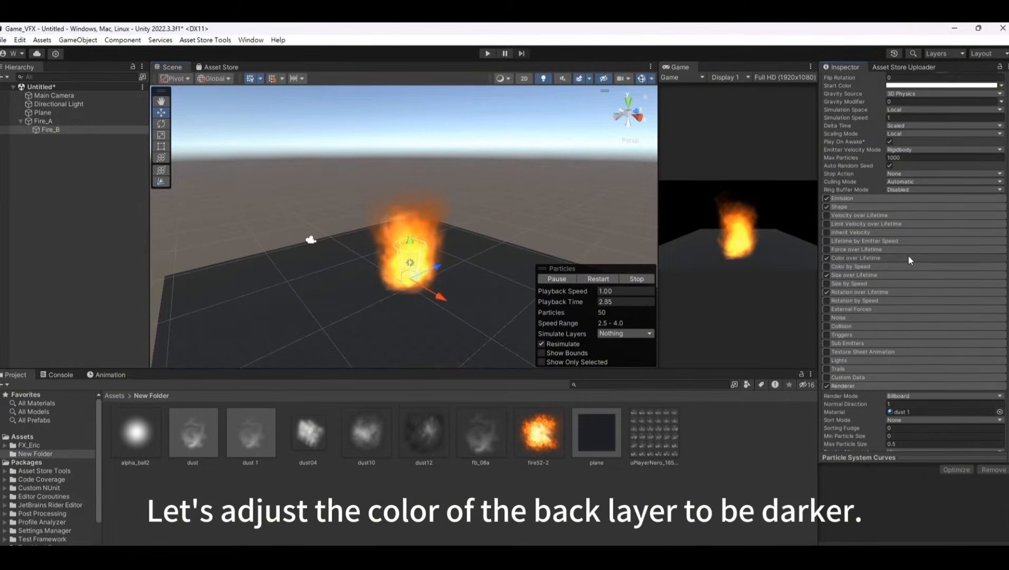
left_click(908, 258)
left_click(939, 269)
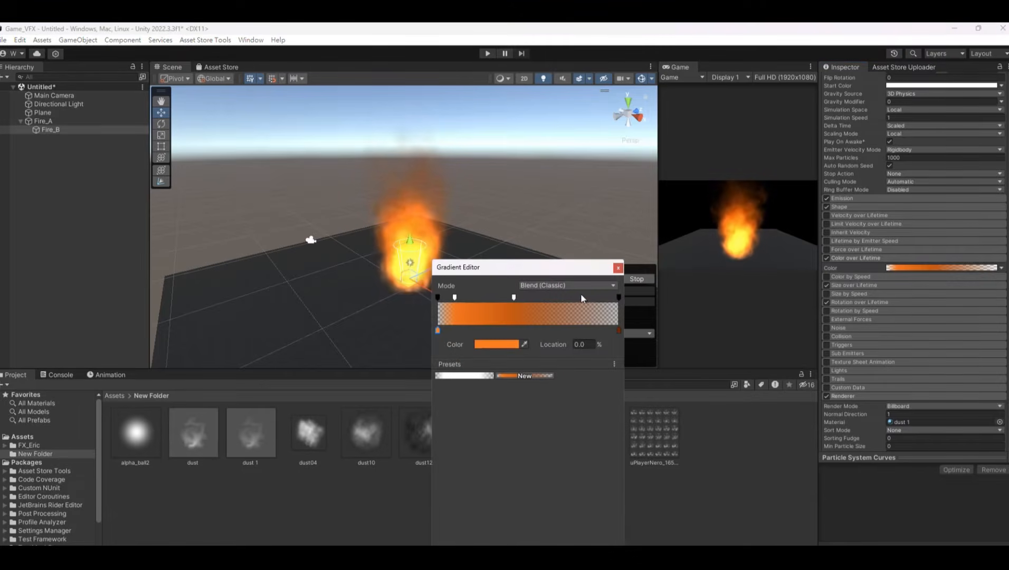
left_click(619, 331)
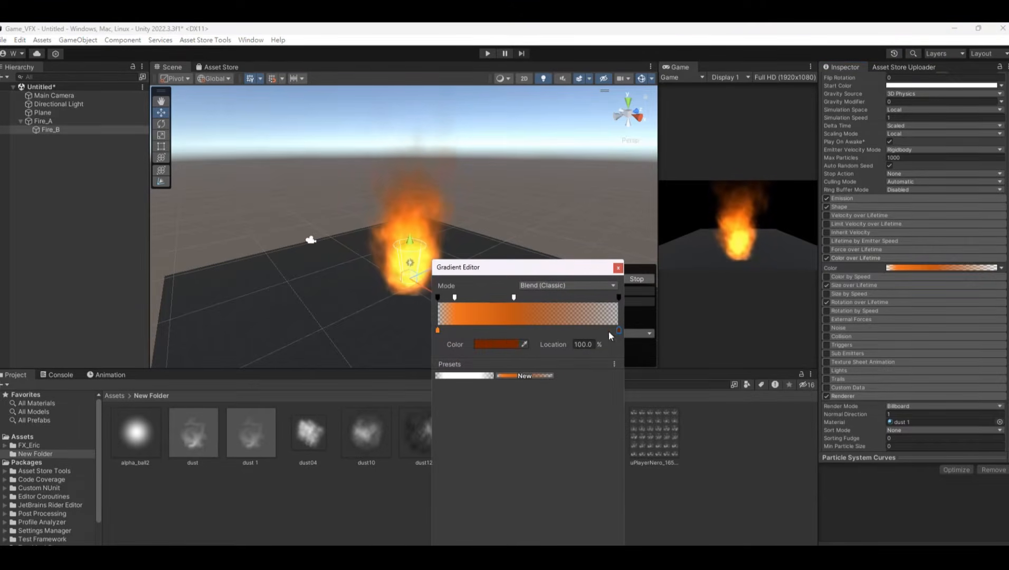
left_click(503, 345)
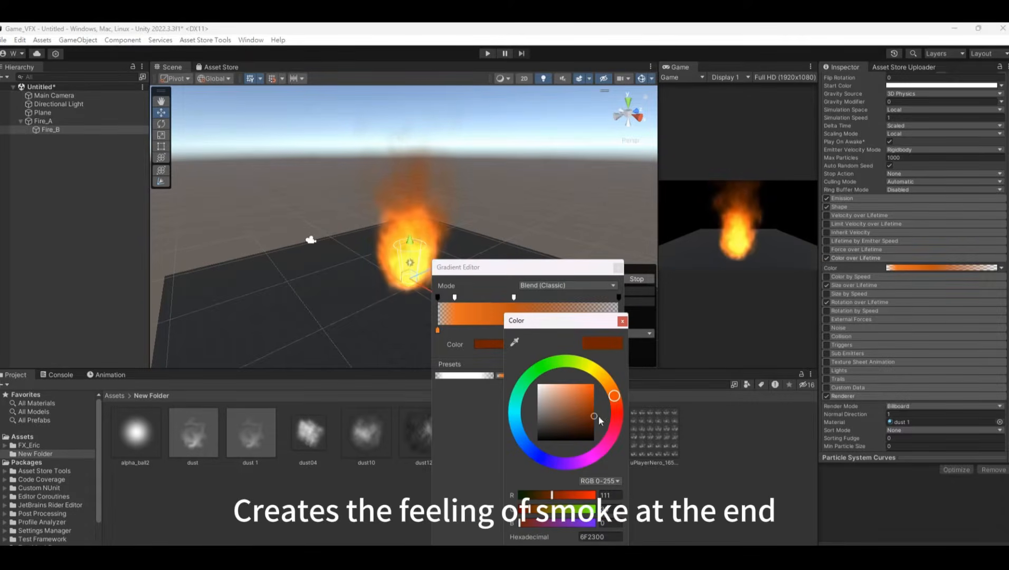
left_click(616, 404)
left_click(616, 398)
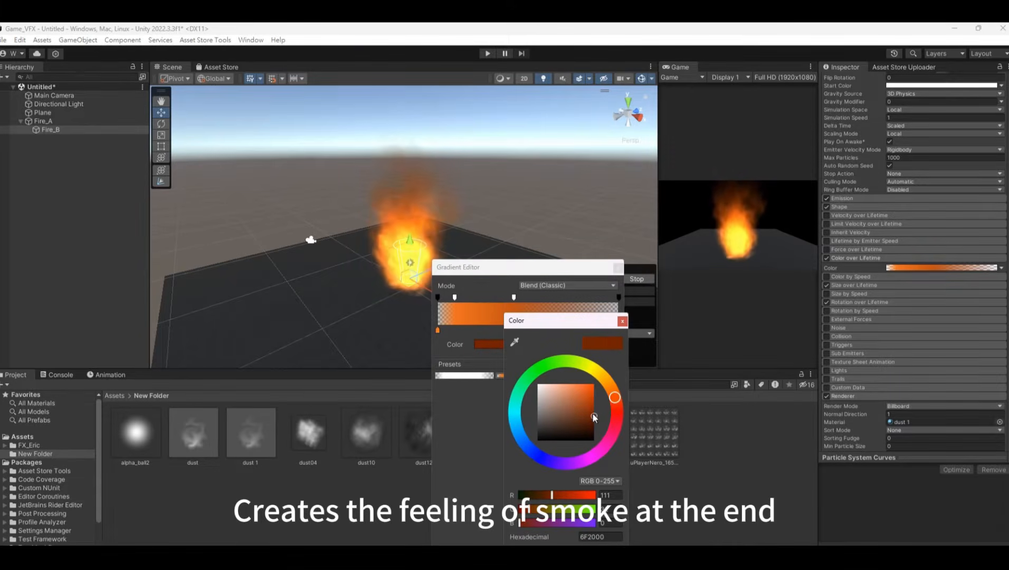
left_click_drag(592, 415, 581, 436)
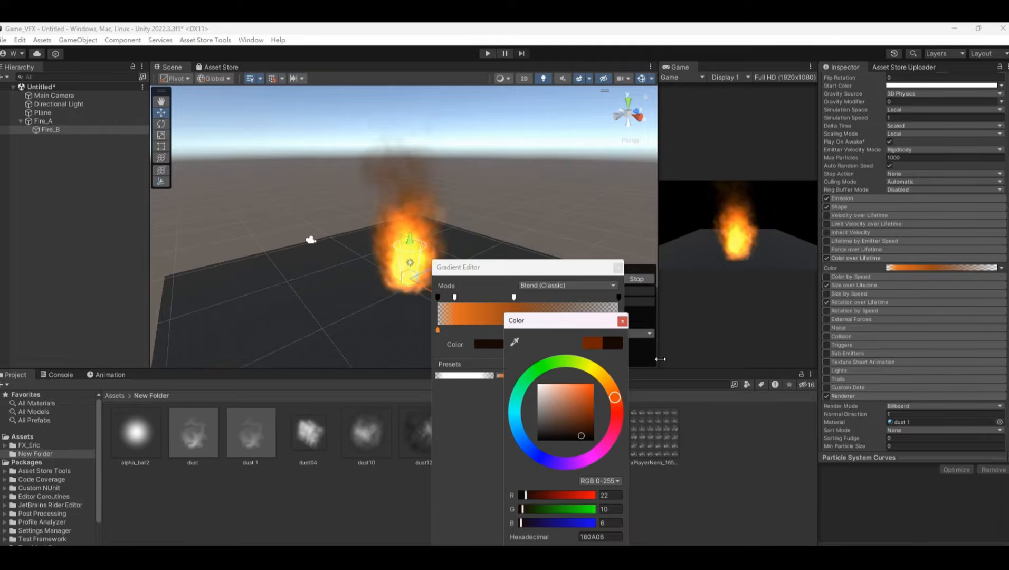
left_click(622, 321)
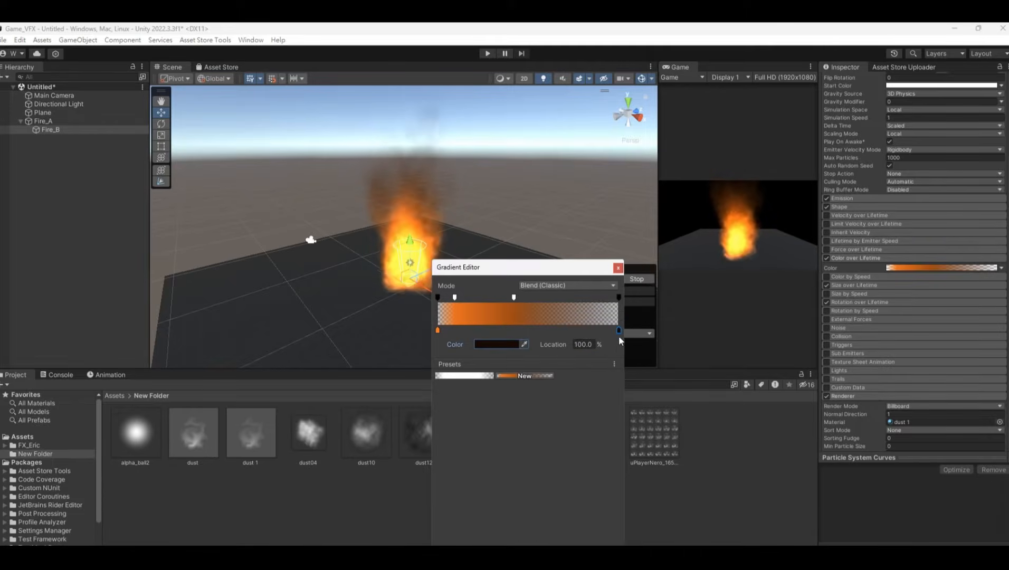
left_click_drag(619, 331, 562, 332)
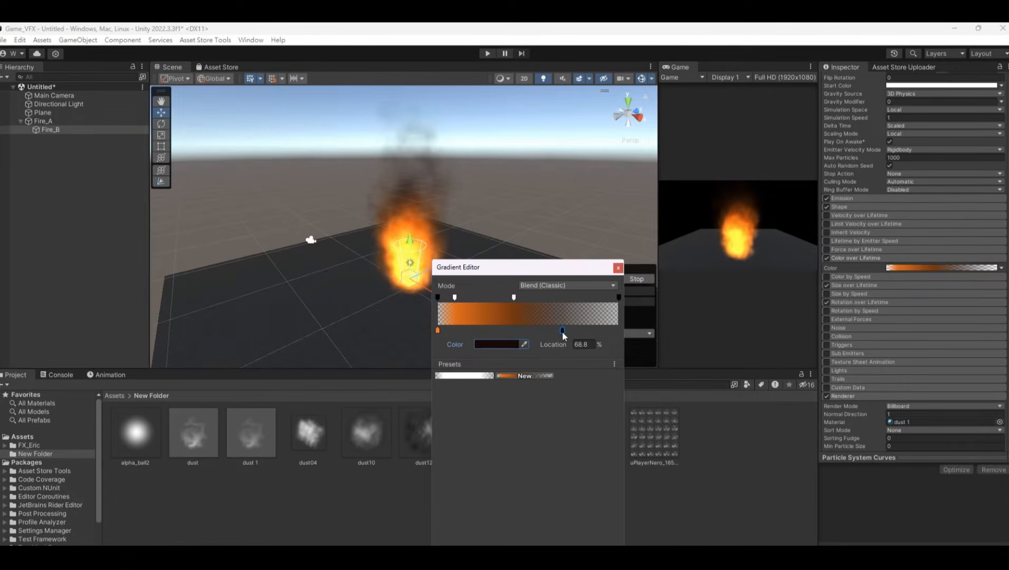
Step: Set the Main Camera's background color to medium gray 5C5C5C
left_click(72, 98)
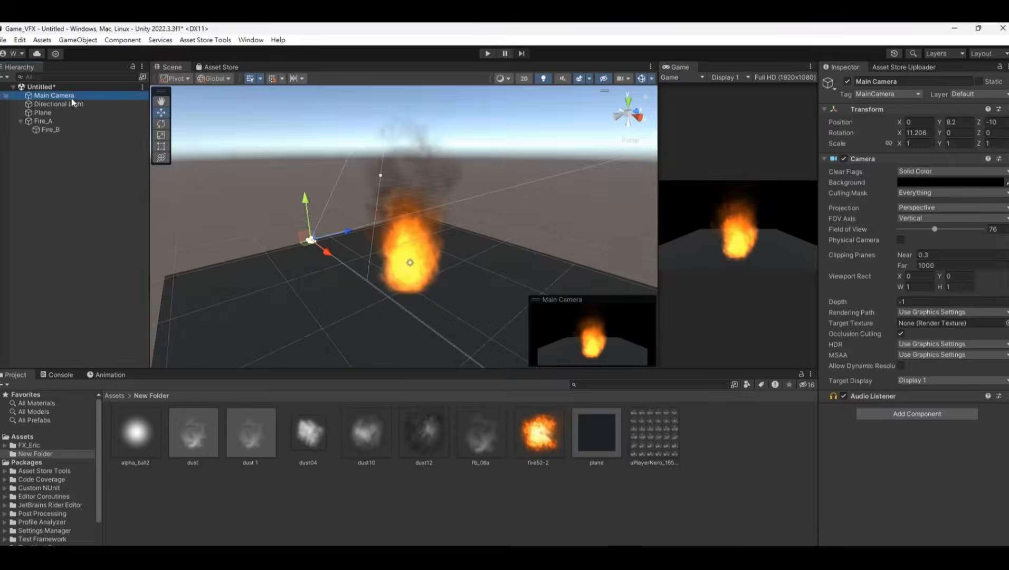
left_click(948, 181)
left_click_drag(933, 256, 914, 272)
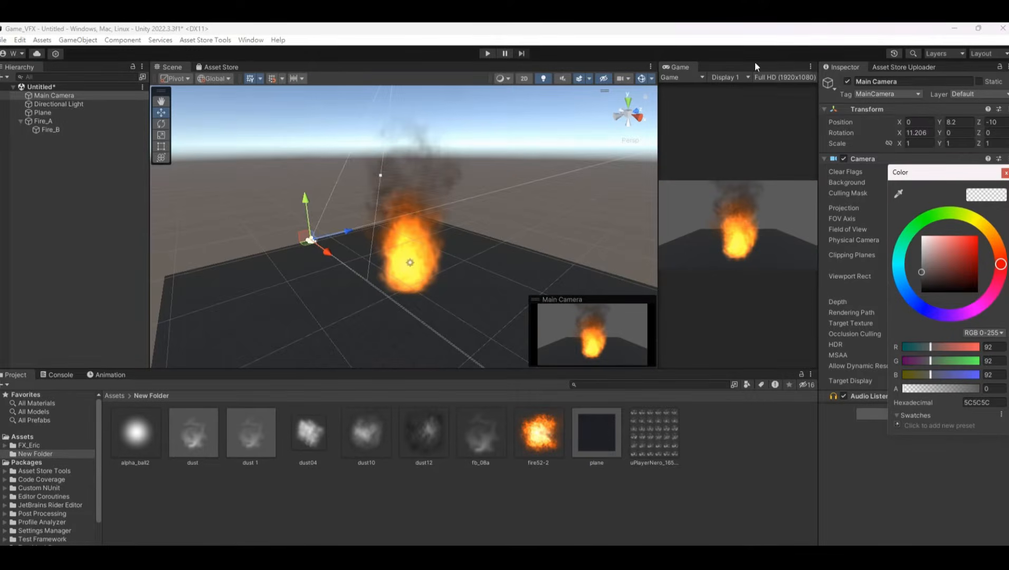
left_click(569, 23)
Step: Set Fire_A's first Start Size constant to 5 and its second Start Speed constant to 2
left_click(42, 129)
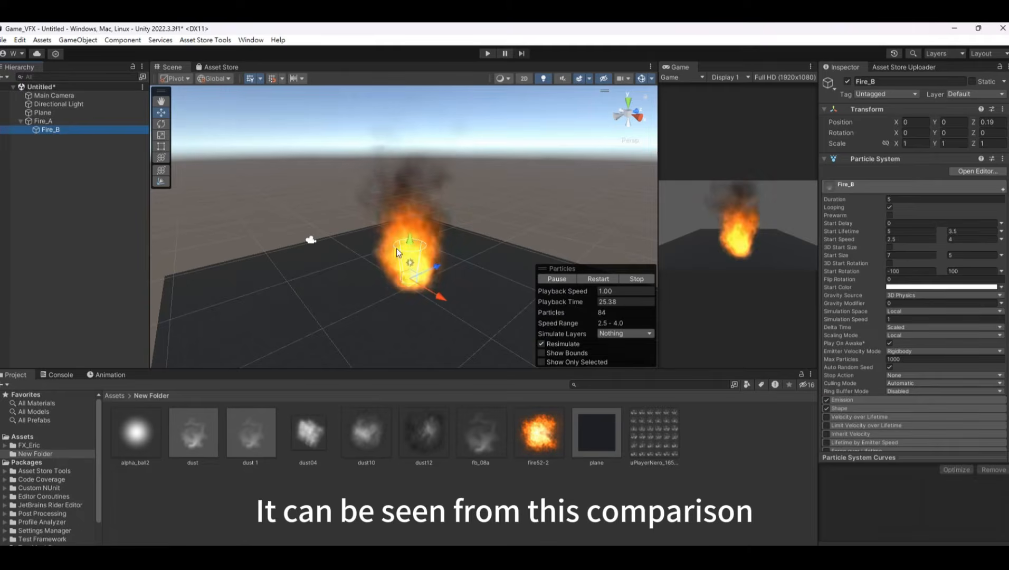
left_click(60, 121)
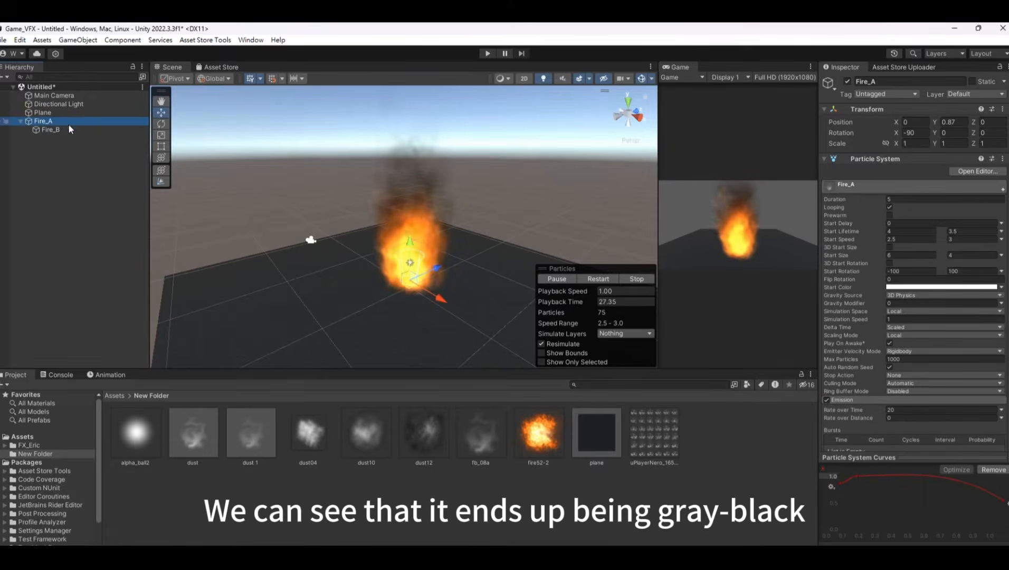
left_click(918, 256)
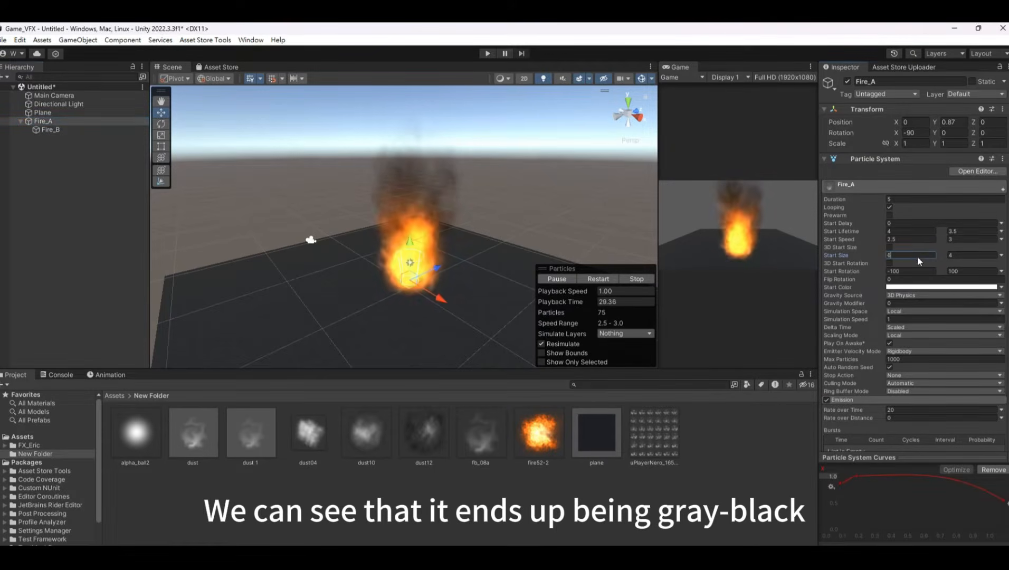
type("5")
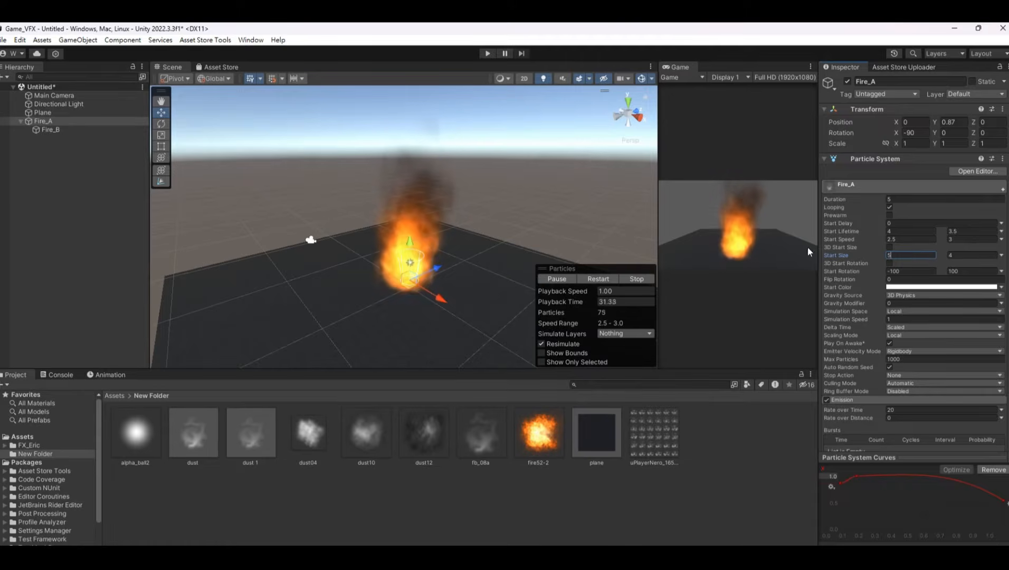
left_click(954, 239)
type("2")
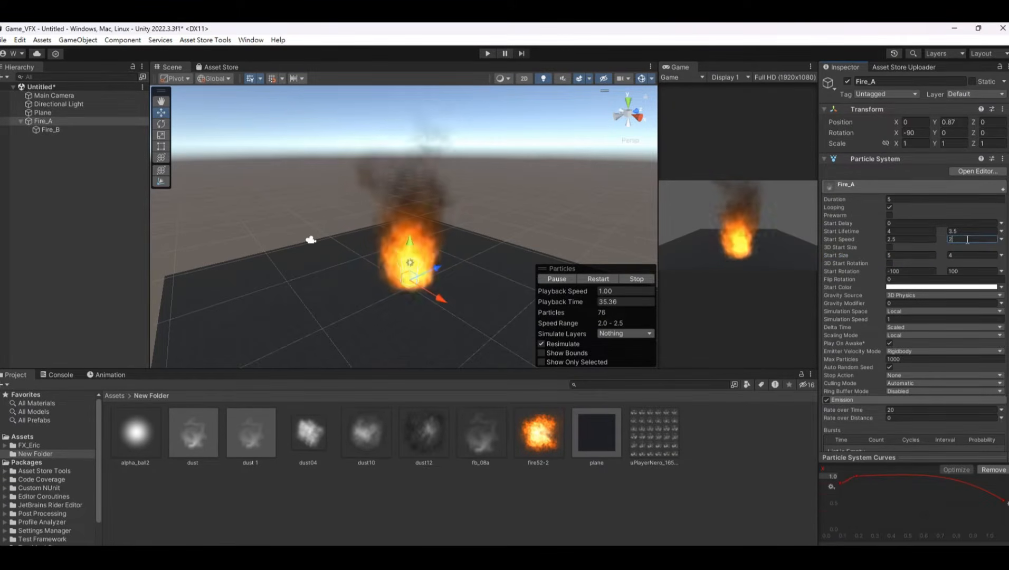
Step: Set Fire_A's second Start Lifetime constant to 3
left_click(969, 231)
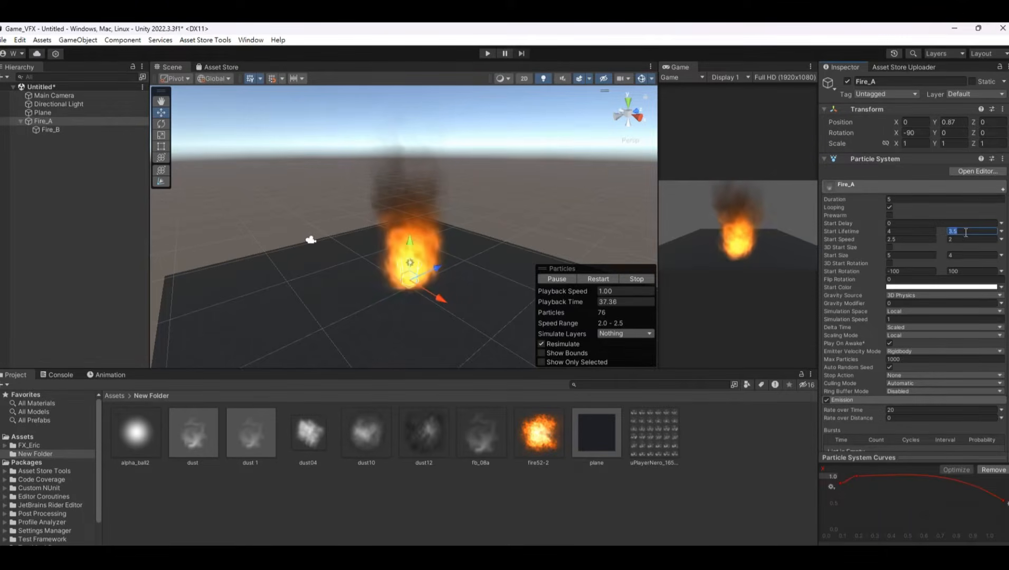
type("5")
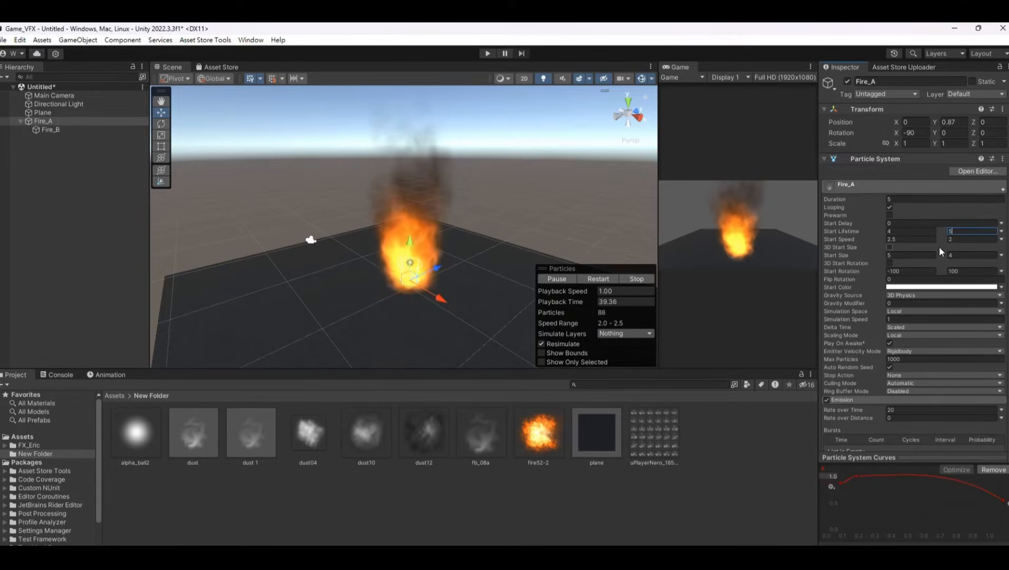
key("BackSpace")
type("3")
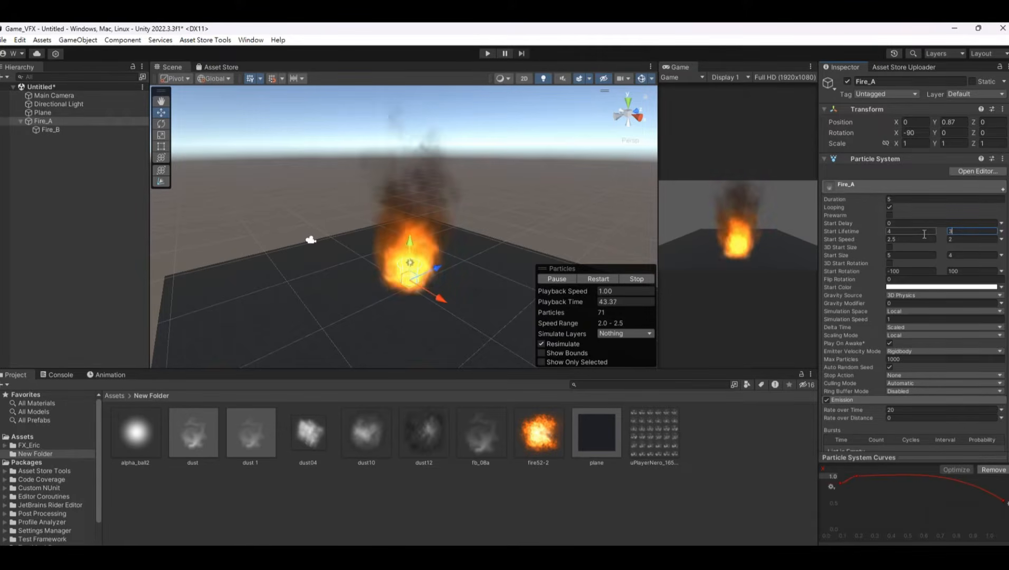
Step: Set Fire_A's first Start Speed constant to 3.5 and clear the selection in the scene hierarchy
left_click(923, 240)
type("3")
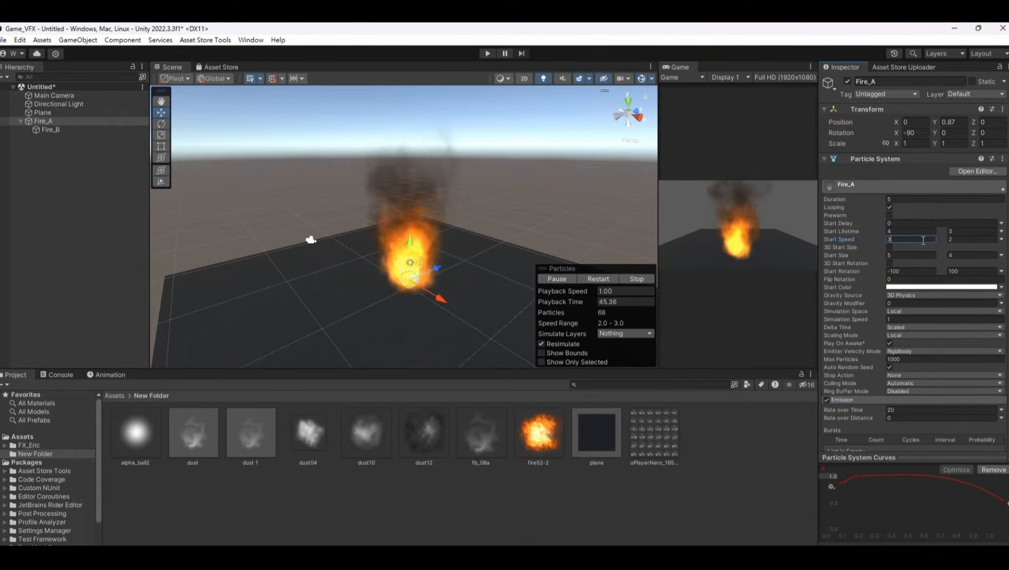
type(".5")
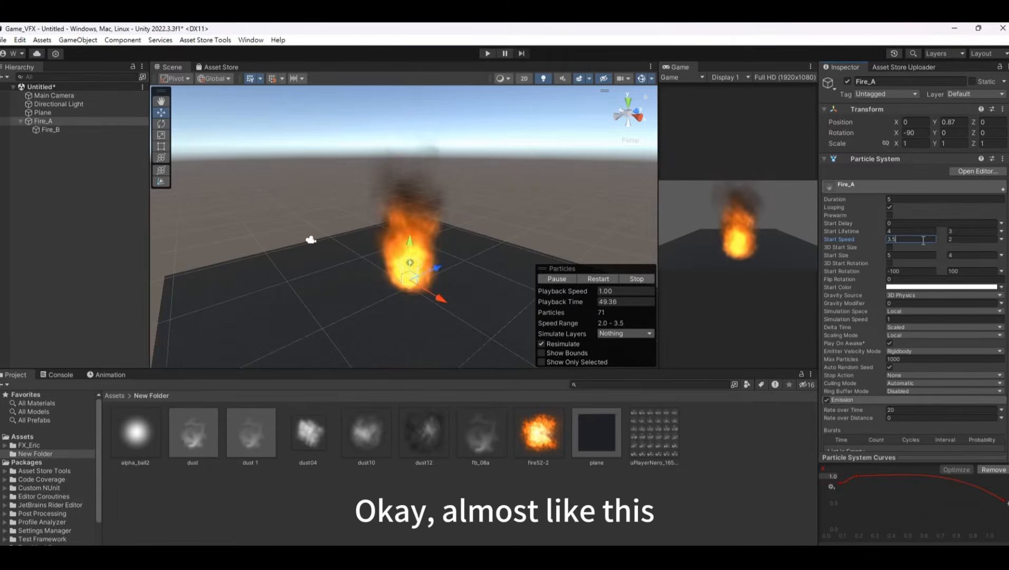
left_click_drag(325, 293, 380, 253, "alt")
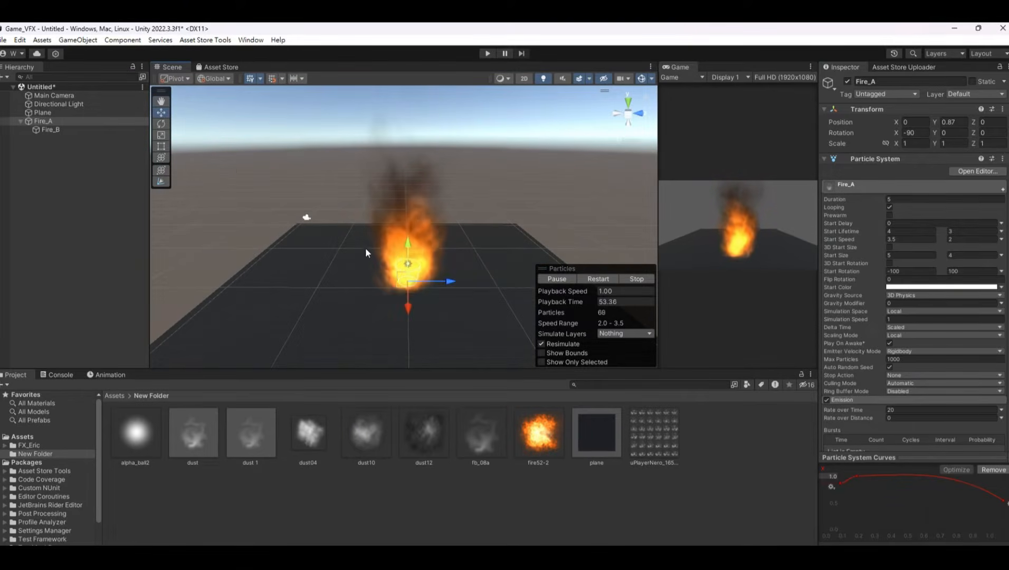
left_click(62, 157)
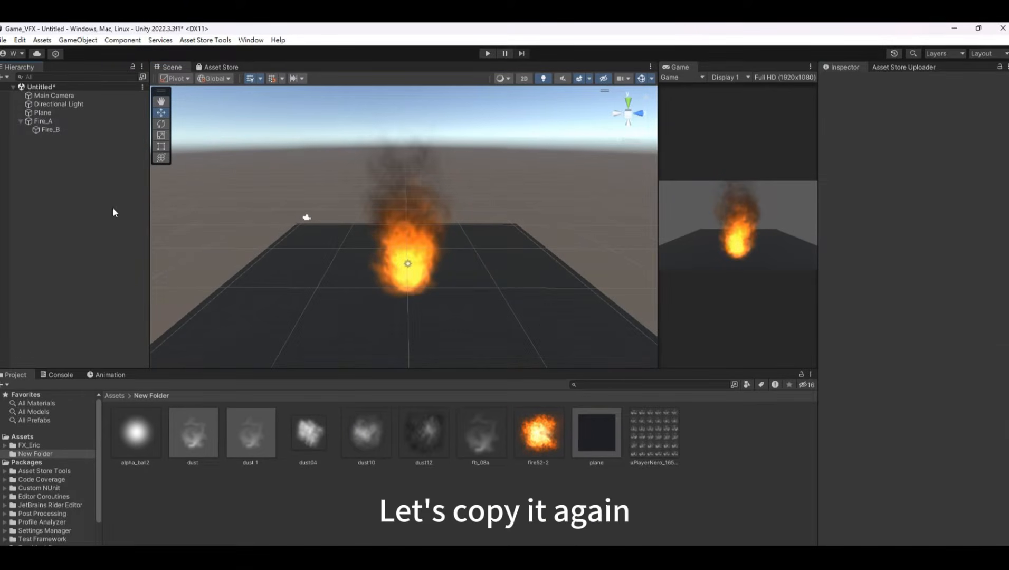
Step: Duplicate the Fire_B particle system and rename the copy Fire_particle
left_click(88, 132)
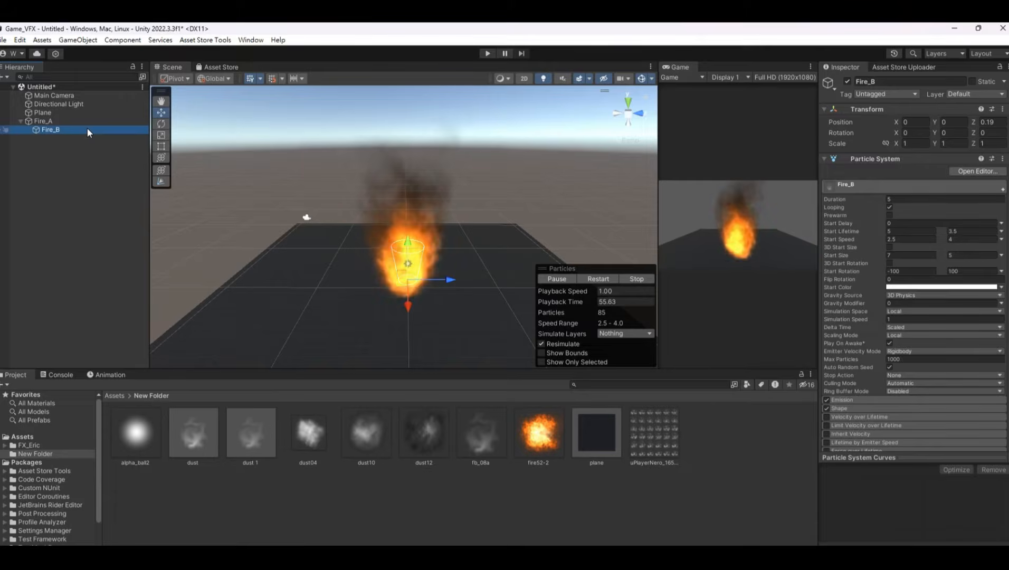
key("ctrl+d")
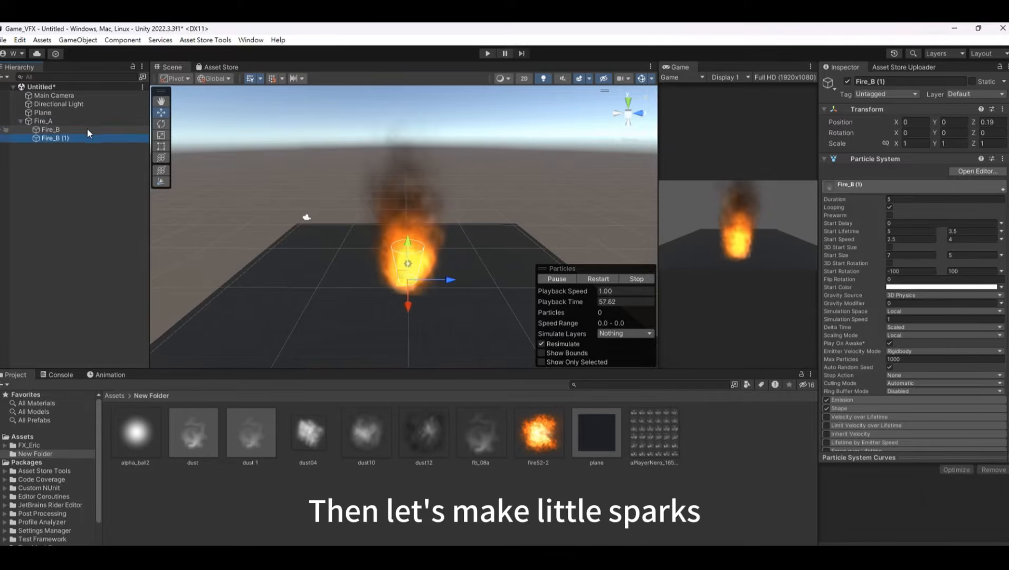
left_click(867, 82)
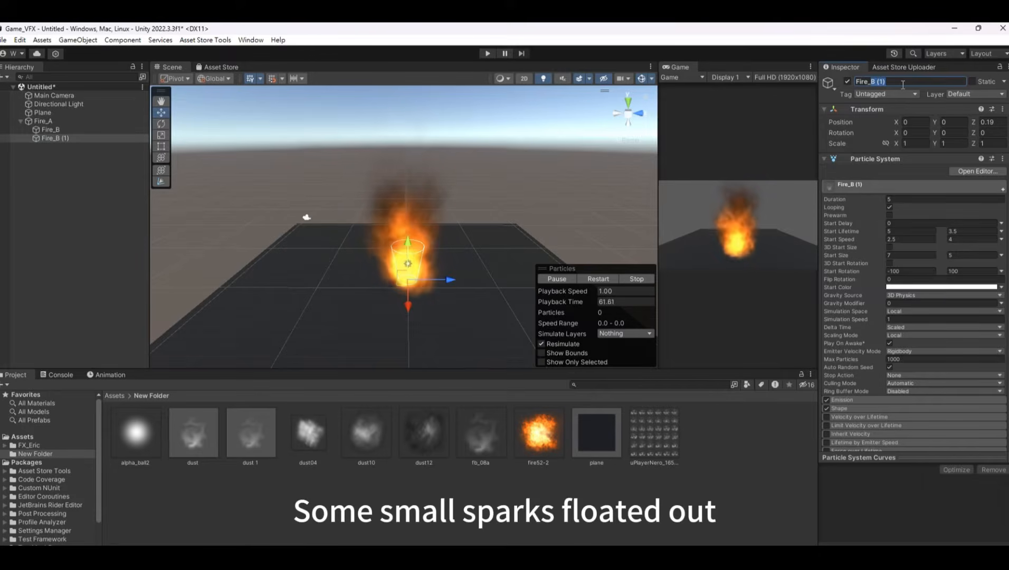
type("Fire_par")
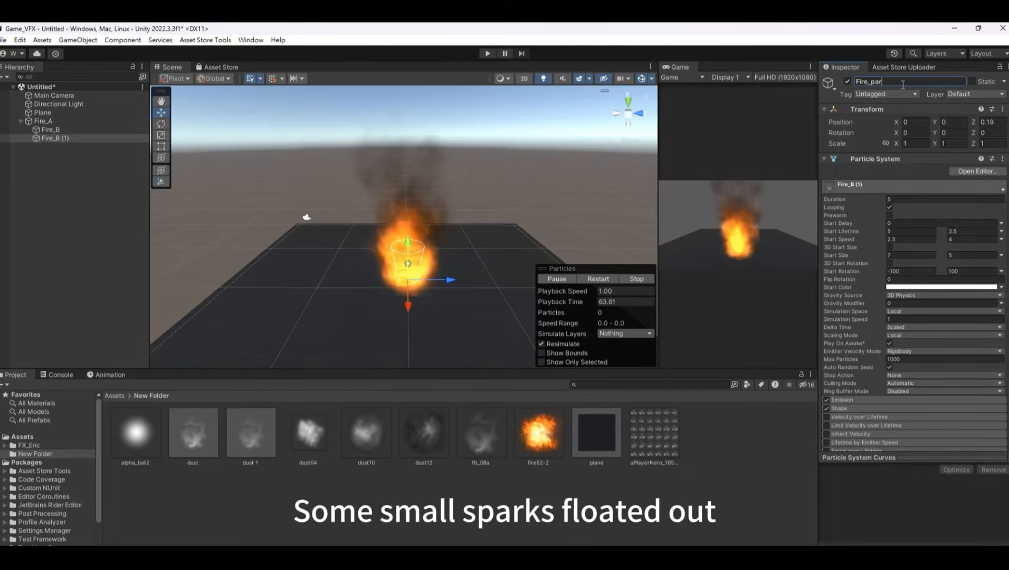
type("ticles")
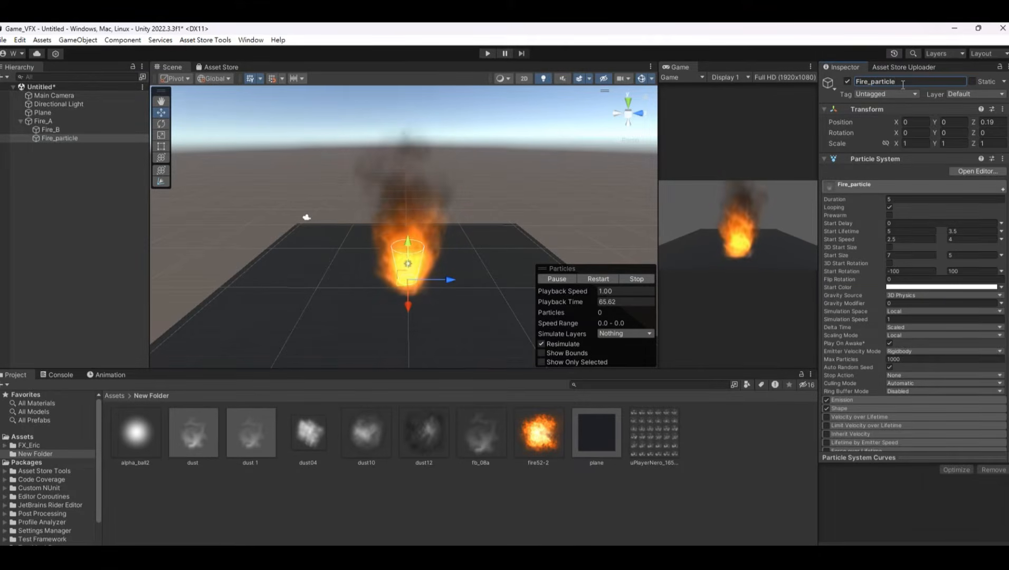
Step: Duplicate the dust material, name the copy flare, and assign the alpha_ball2 texture as its Albedo map
scroll(956, 241, "down", 3)
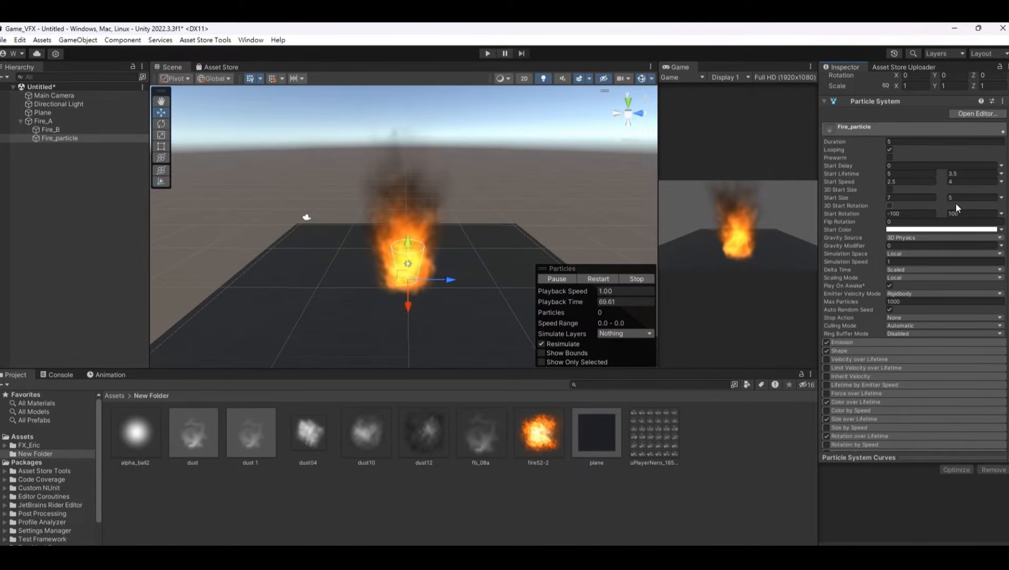
scroll(952, 264, "down", 4)
scroll(950, 308, "down", 3)
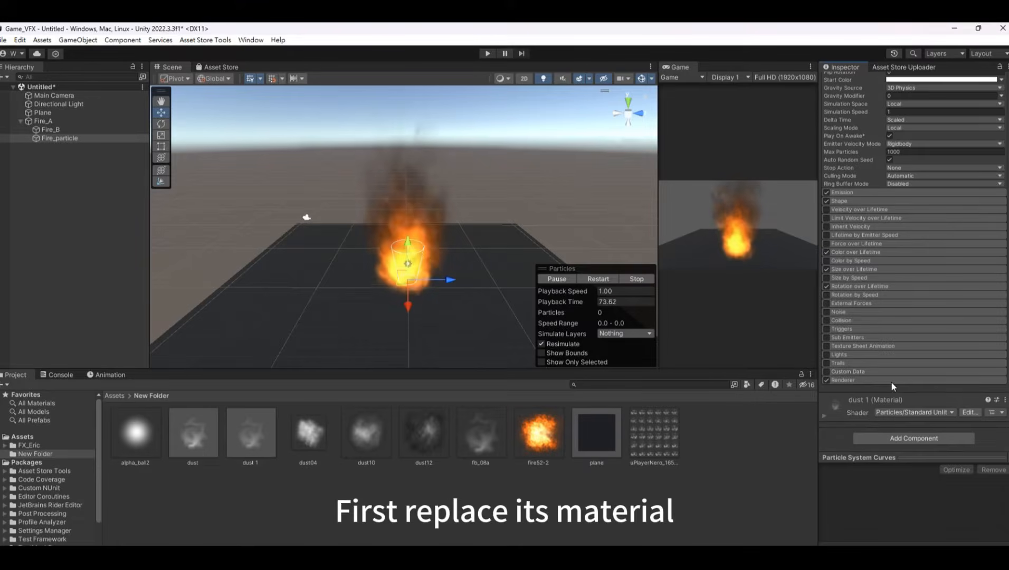
left_click(140, 436)
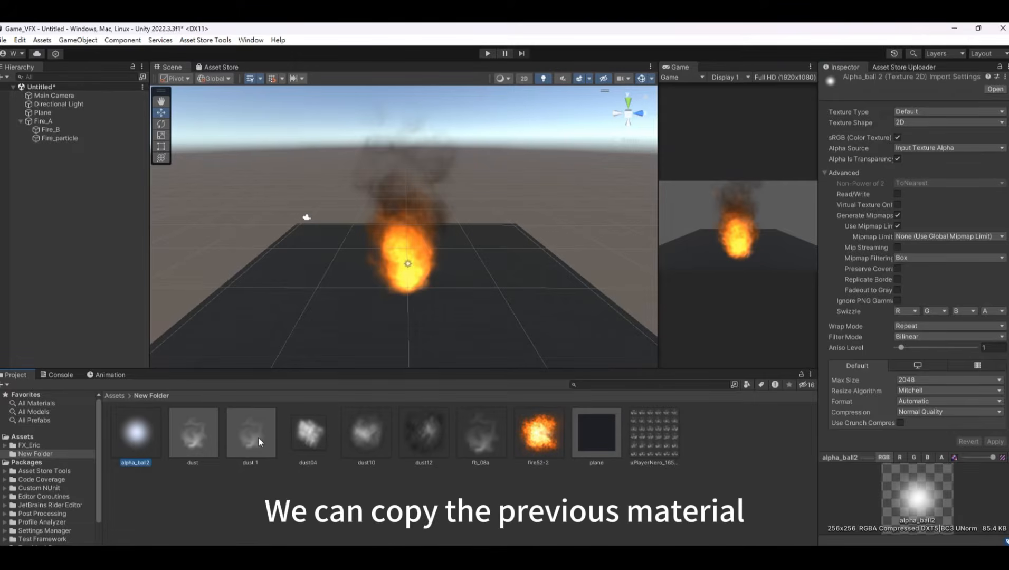
left_click(187, 439)
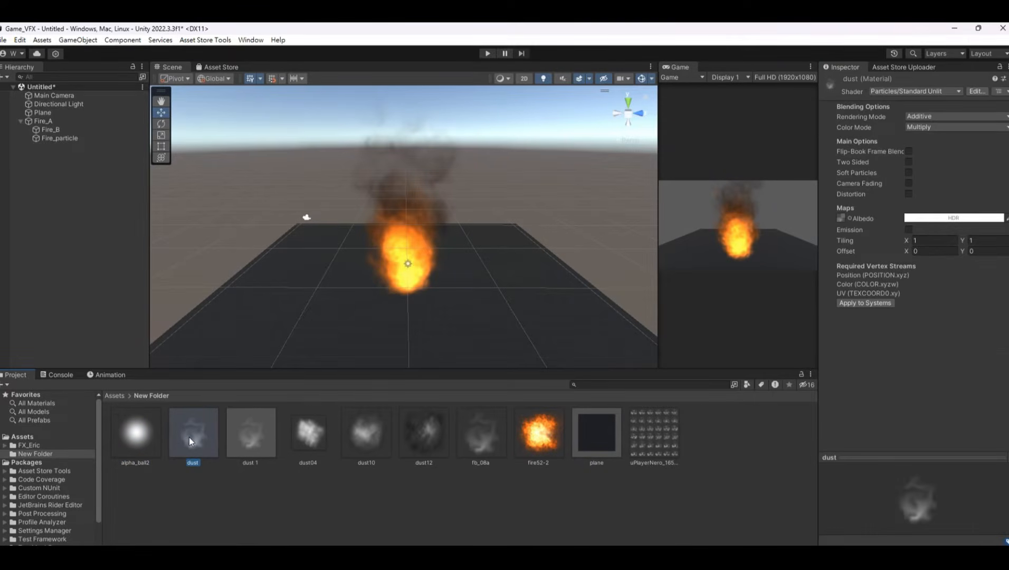
key("ctrl+d")
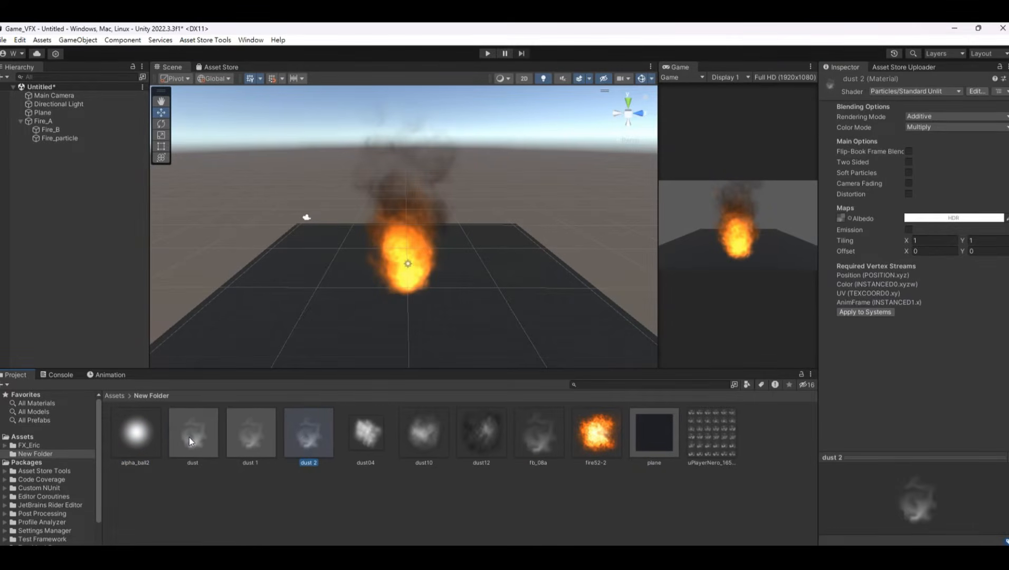
left_click(307, 462)
type("flare")
key("Return")
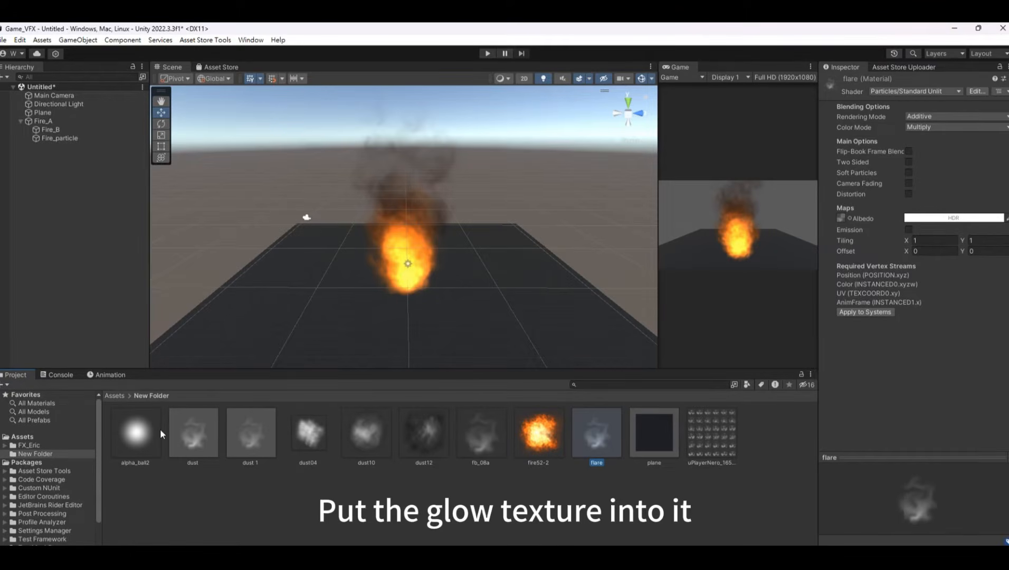
left_click_drag(136, 432, 821, 236)
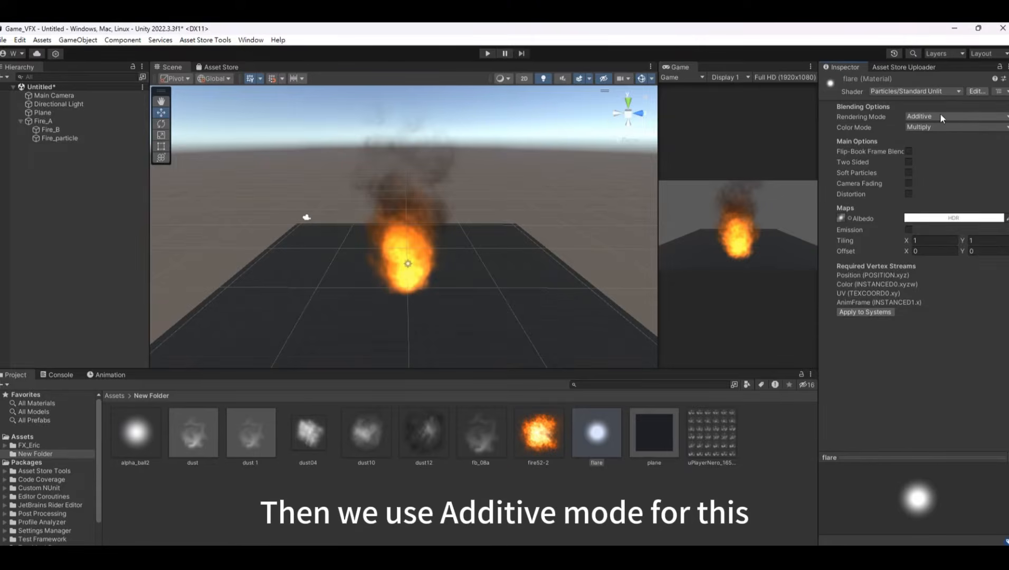
Step: Assign the flare material in the Renderer module of Fire_particle and restart the particle playback
left_click(60, 138)
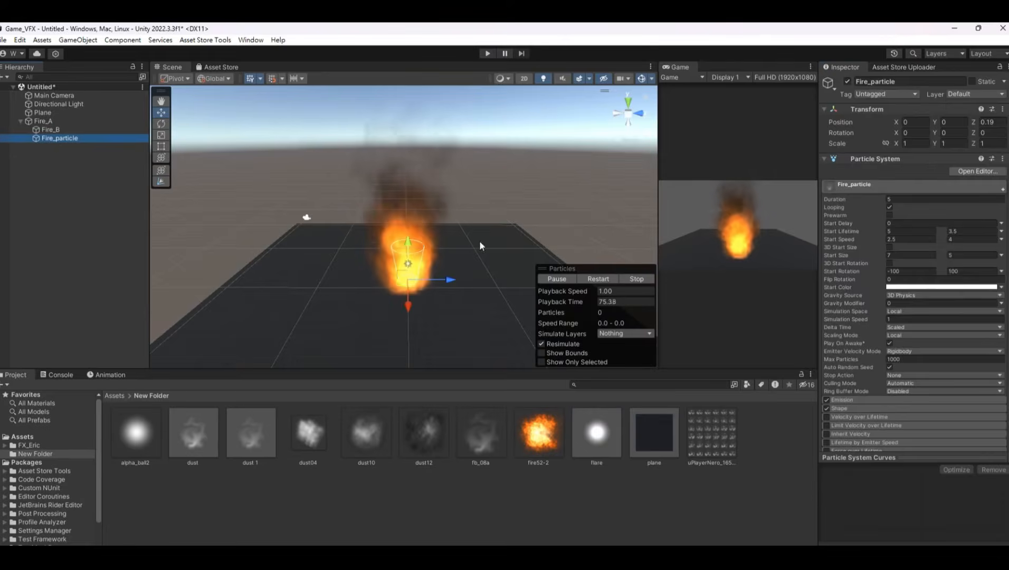
scroll(1002, 336, "down", 10)
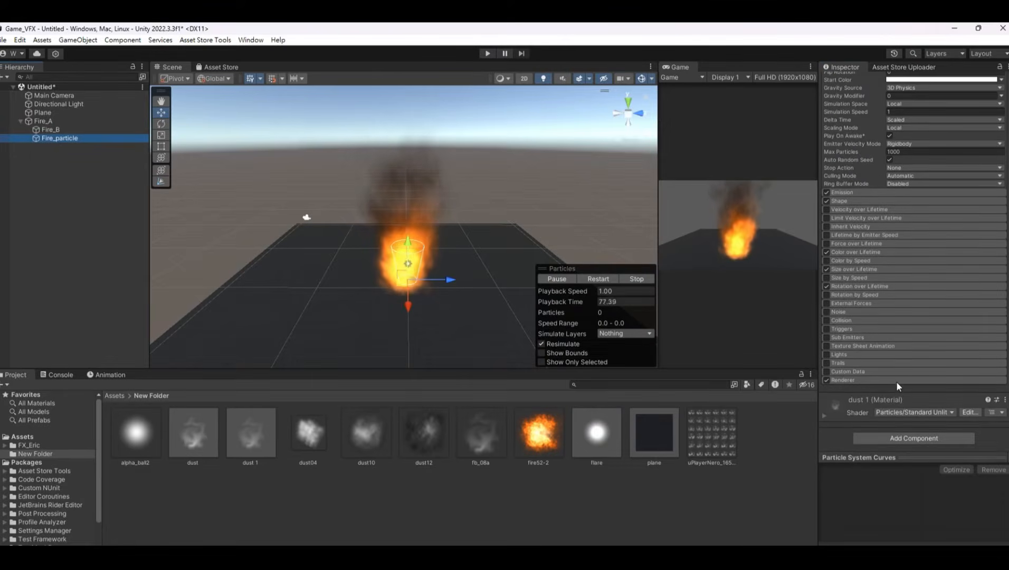
left_click(895, 380)
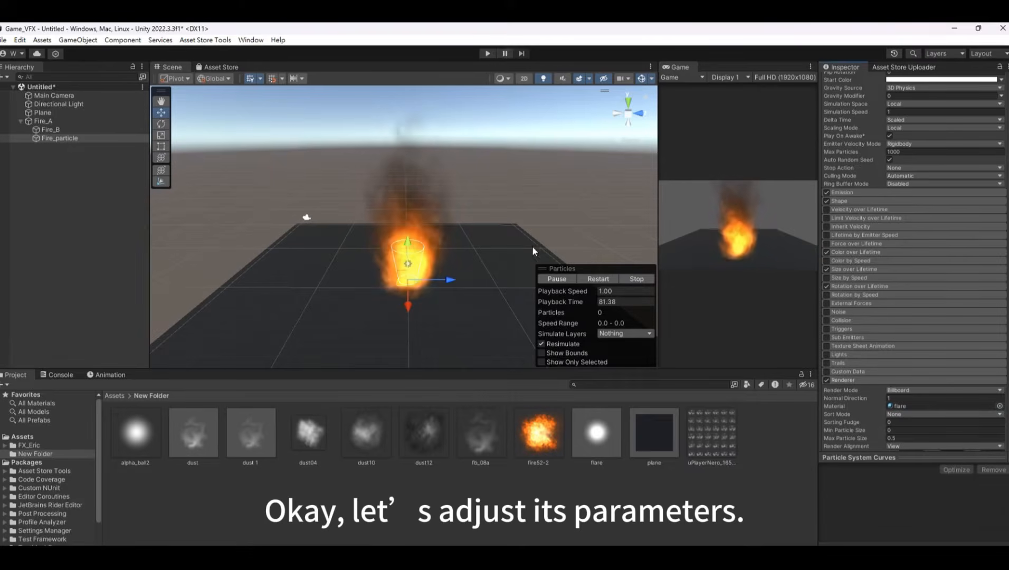
left_click(585, 278)
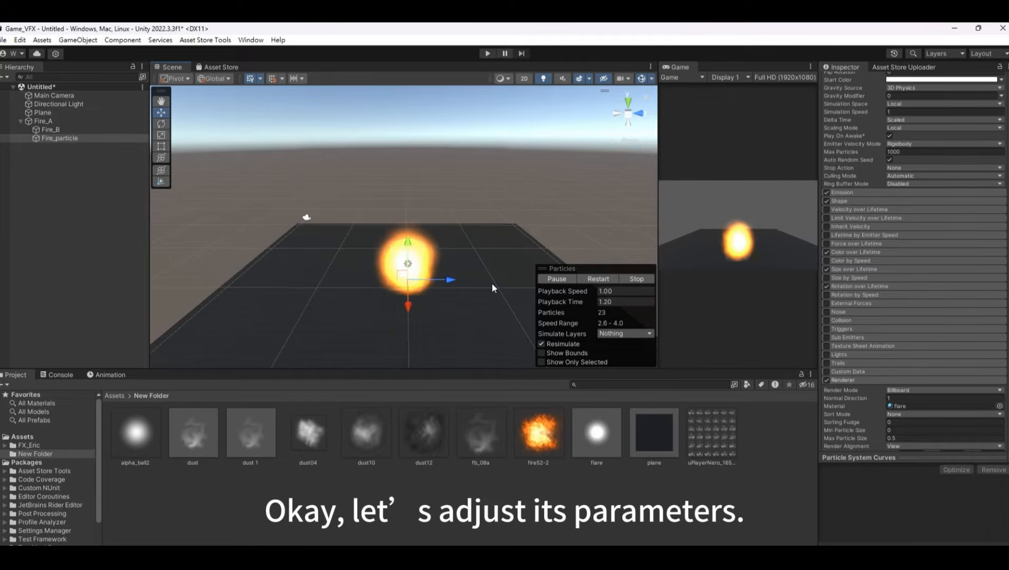
Step: Set the Start Size of Fire_particle to random values between 0.5 and 0.2
scroll(985, 333, "up", 5)
scroll(986, 332, "up", 1)
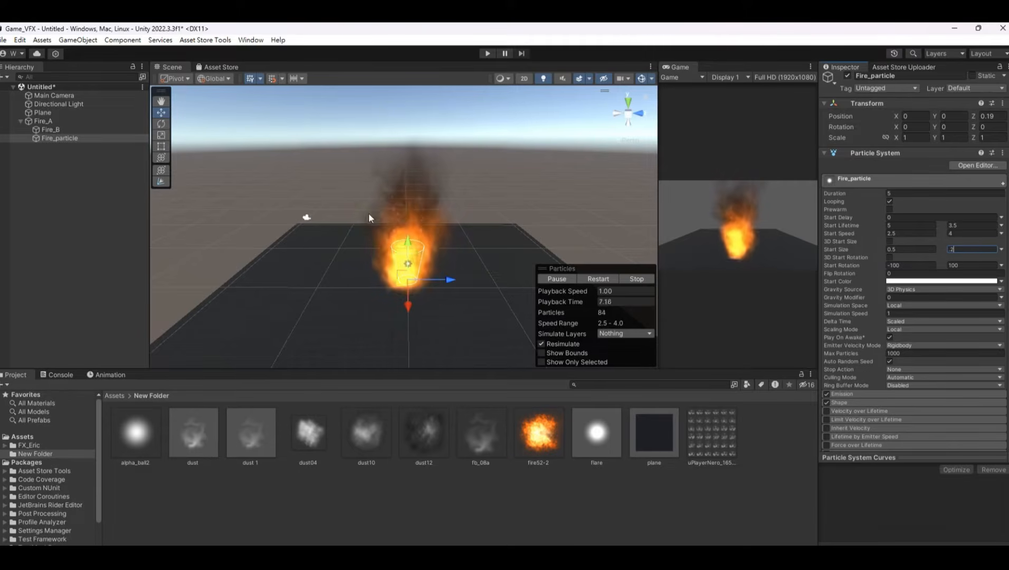
scroll(409, 232, "up", 4)
middle_click_drag(499, 283, 488, 250)
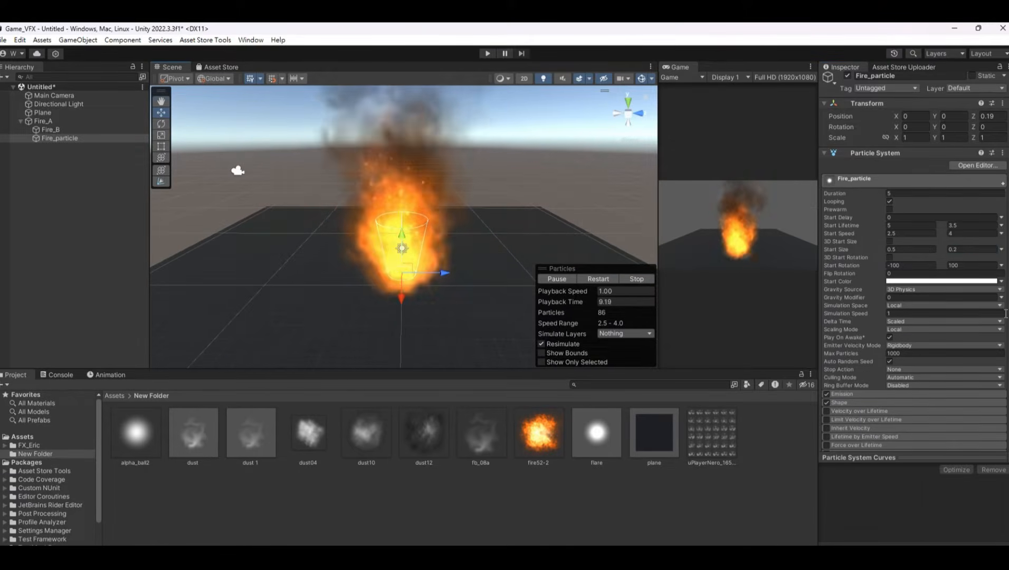
Step: Change the Render Mode of Fire_particle to Stretched Billboard
scroll(991, 327, "down", 5)
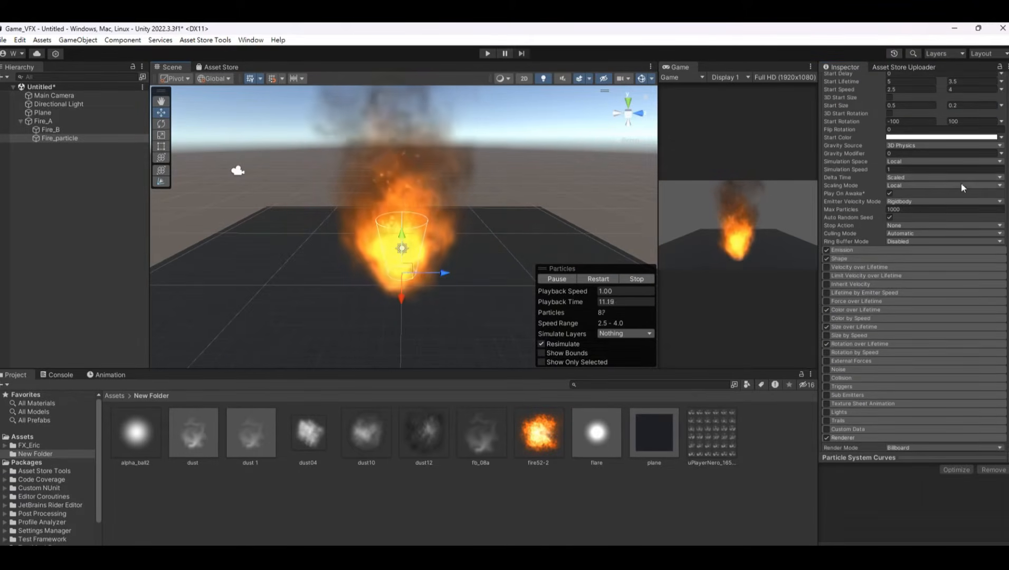
scroll(961, 188, "down", 4)
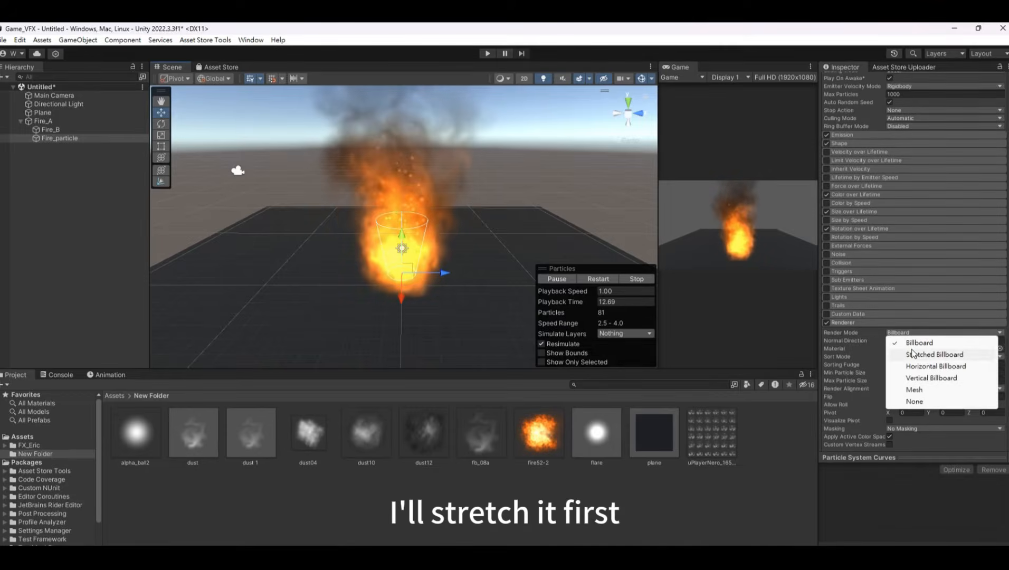
left_click(912, 353)
Step: Set Fire_particle's first Start Size value to 0.1, its Shape radius to 1.5, and its Start Speed range to 3 and 5
scroll(912, 264, "up", 10)
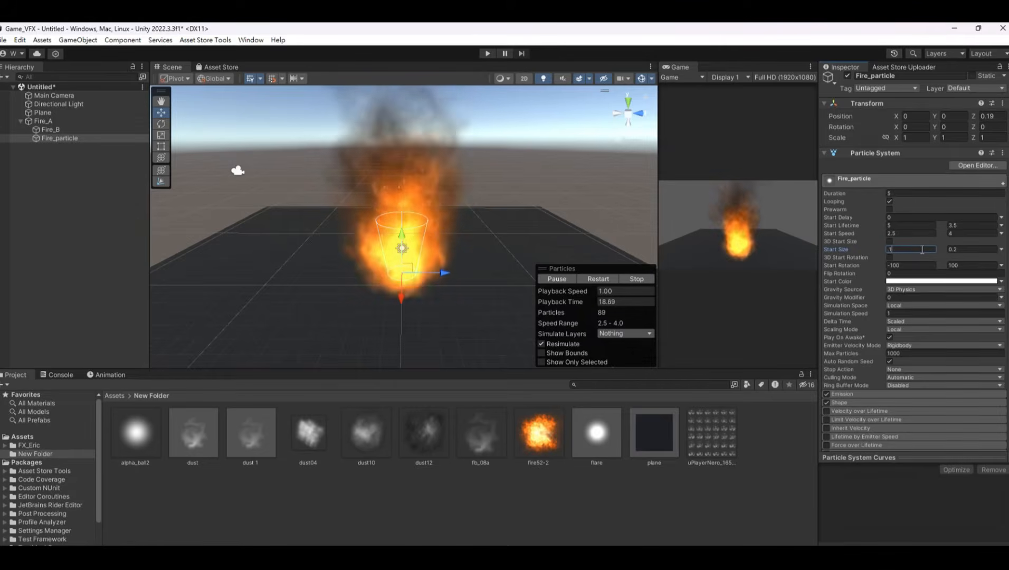
scroll(896, 332, "down", 2)
left_click(842, 346)
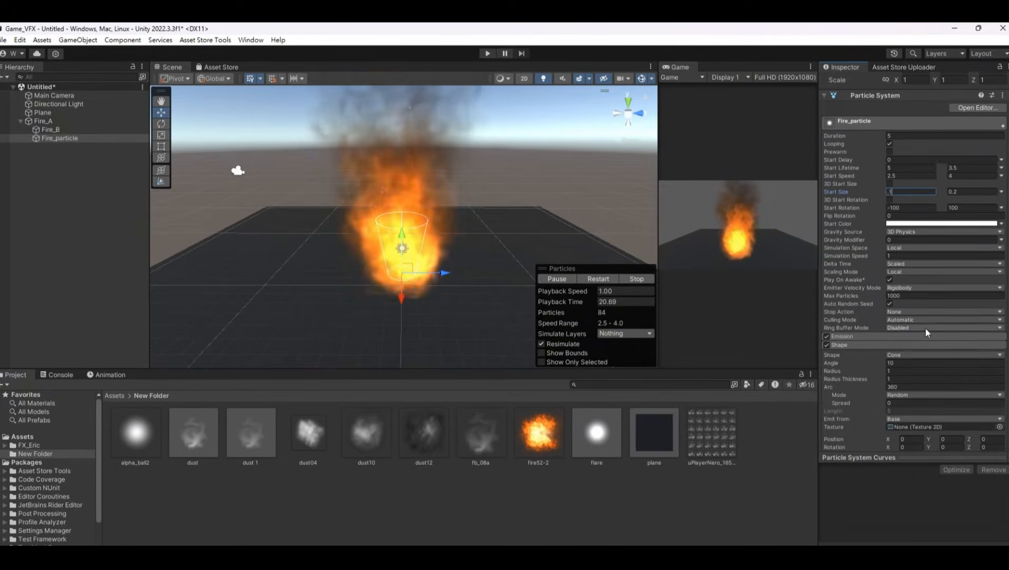
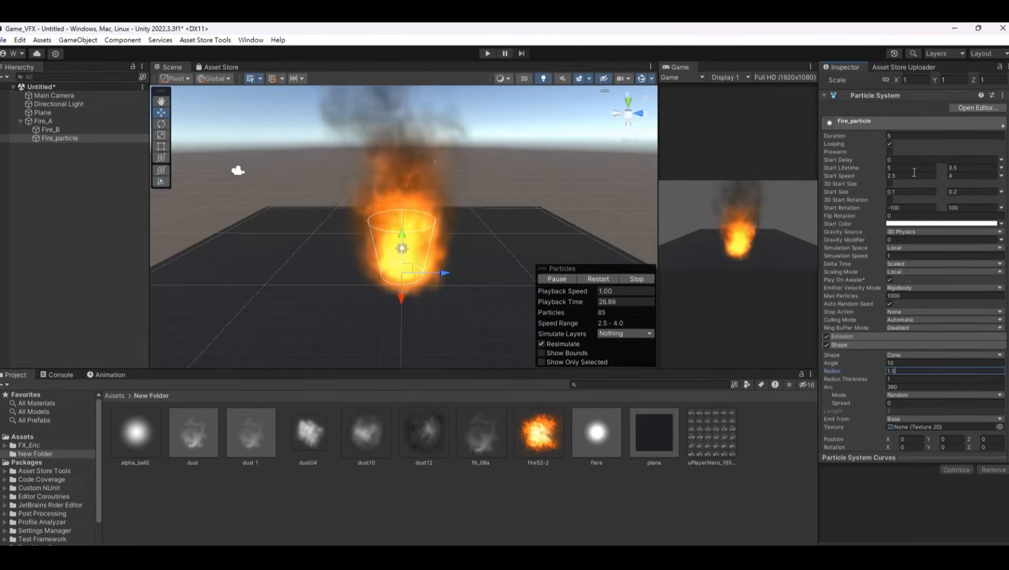
left_click(931, 176)
type("3")
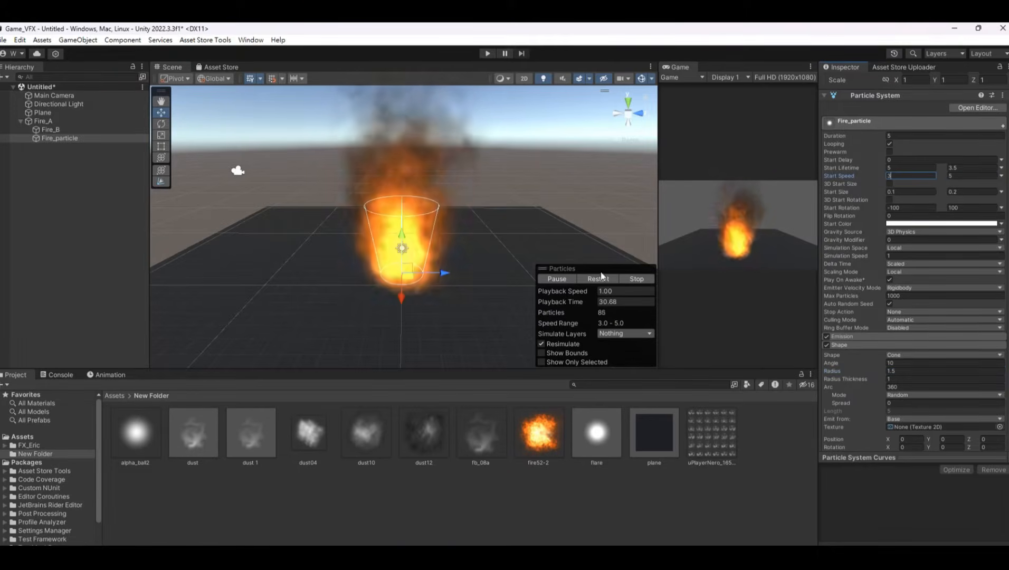
Step: Set the Order in Layer of Fire_particle to 1 in its Renderer module
scroll(932, 192, "down", 15)
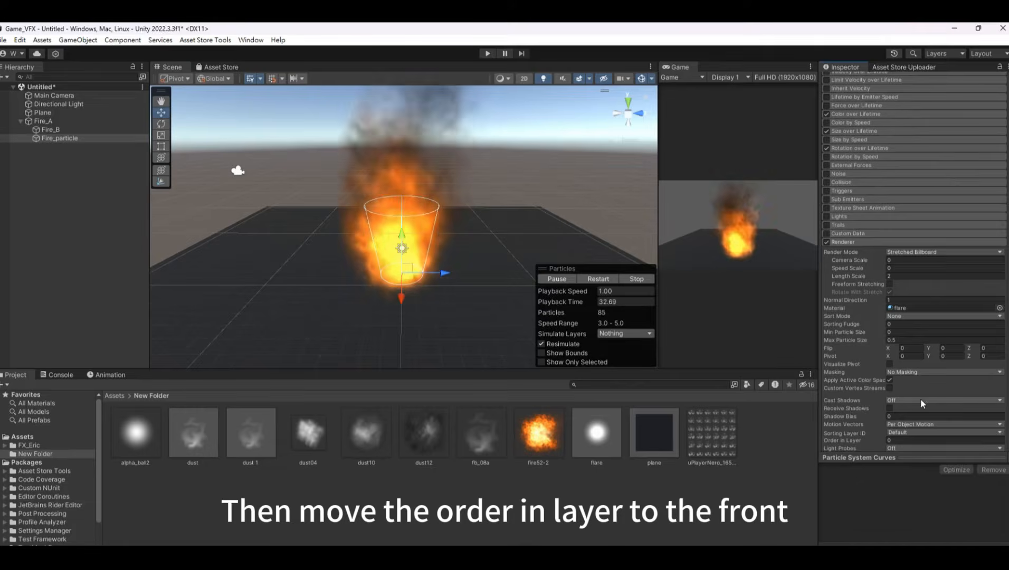
scroll(904, 410, "down", 1)
left_click(904, 411)
type("1")
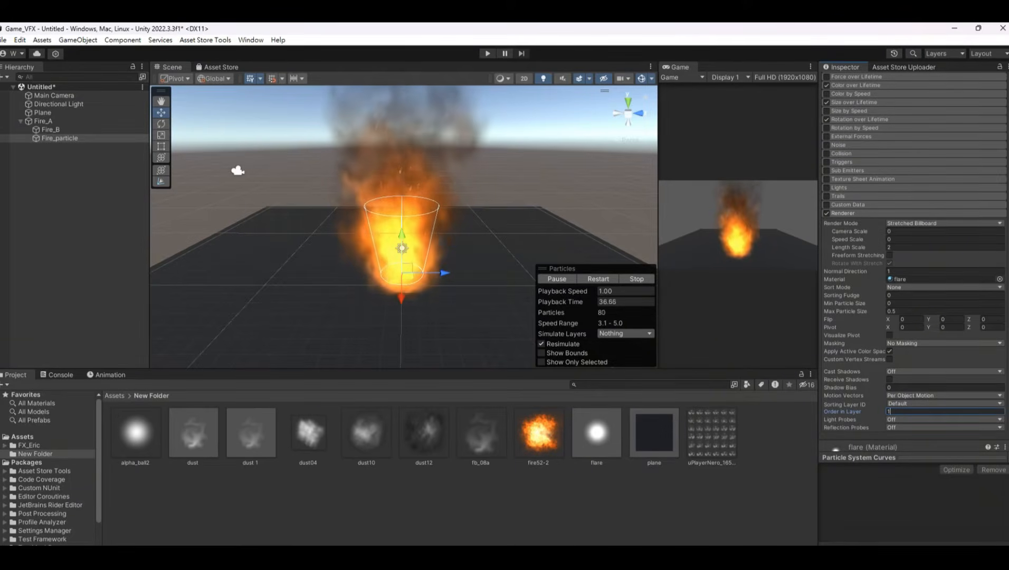
Step: Enable the Noise module on Fire_particle with Strength 0.5 and Frequency 0.5, and restart the particle playback
scroll(936, 252, "up", 1)
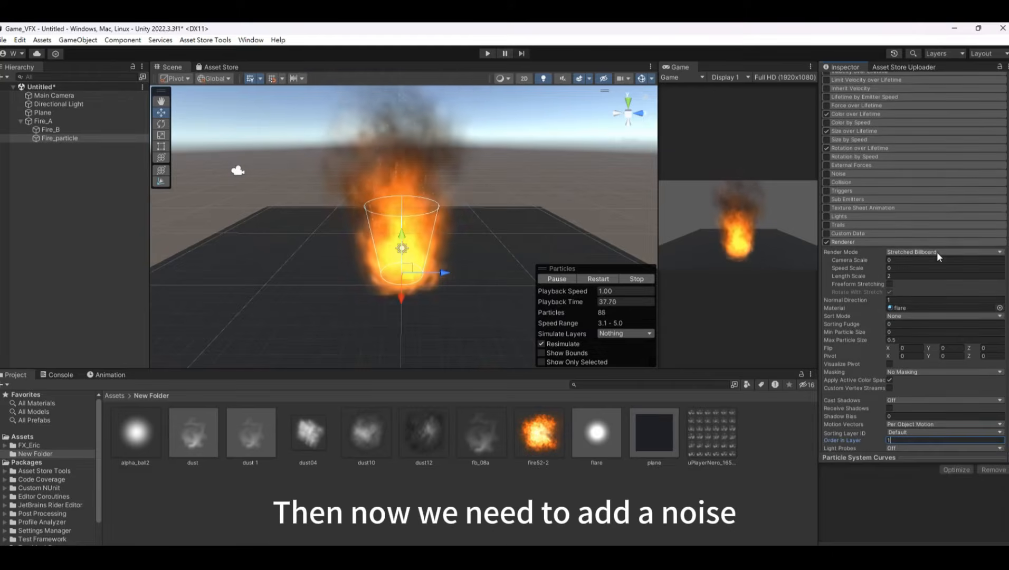
left_click(826, 173)
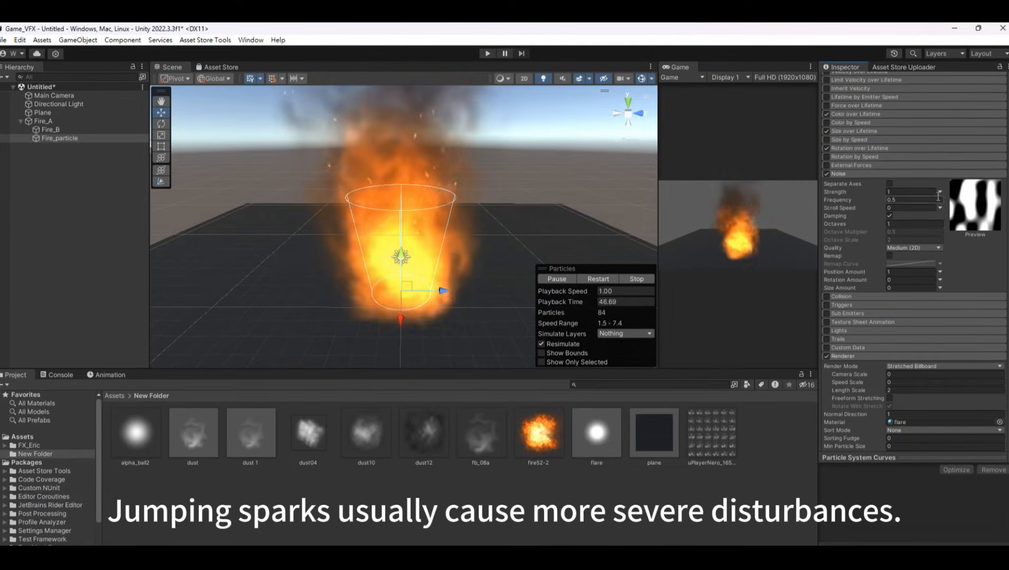
left_click(918, 191)
type("5")
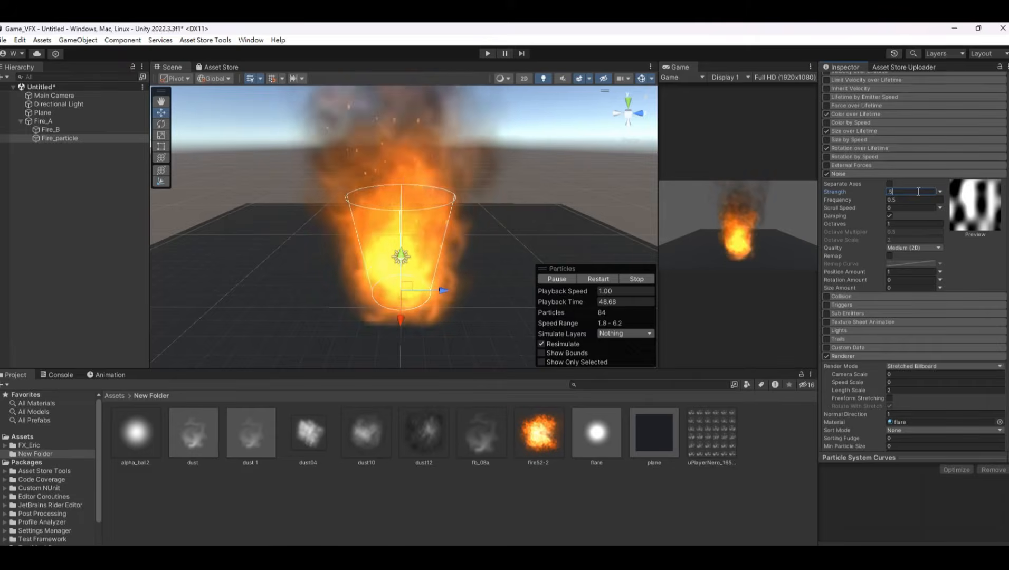
mouse_move(873, 200)
left_mouse_down()
mouse_move(861, 199)
mouse_move(885, 198)
left_mouse_up()
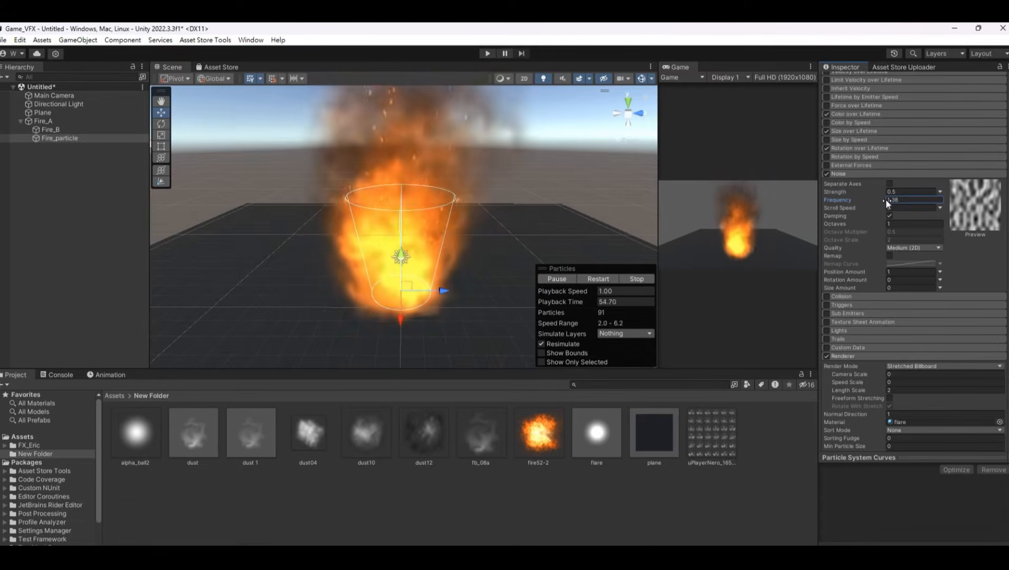
left_click(917, 199)
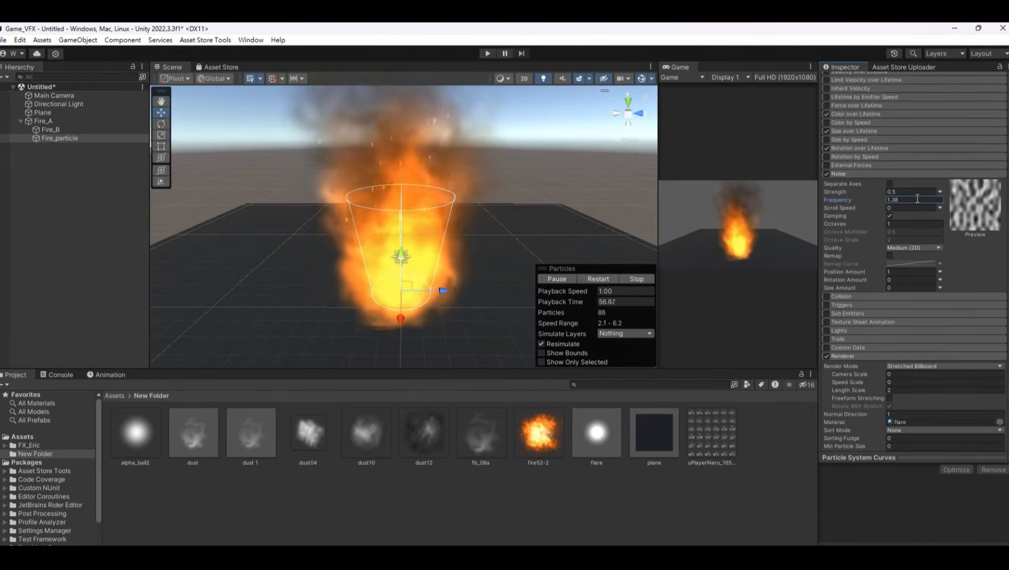
type("0.5")
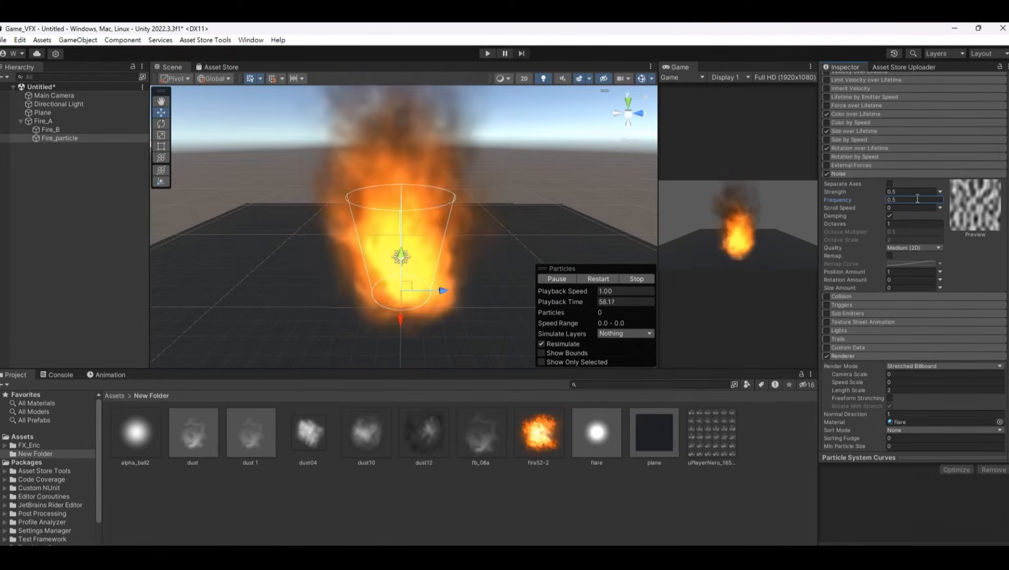
left_click(617, 279)
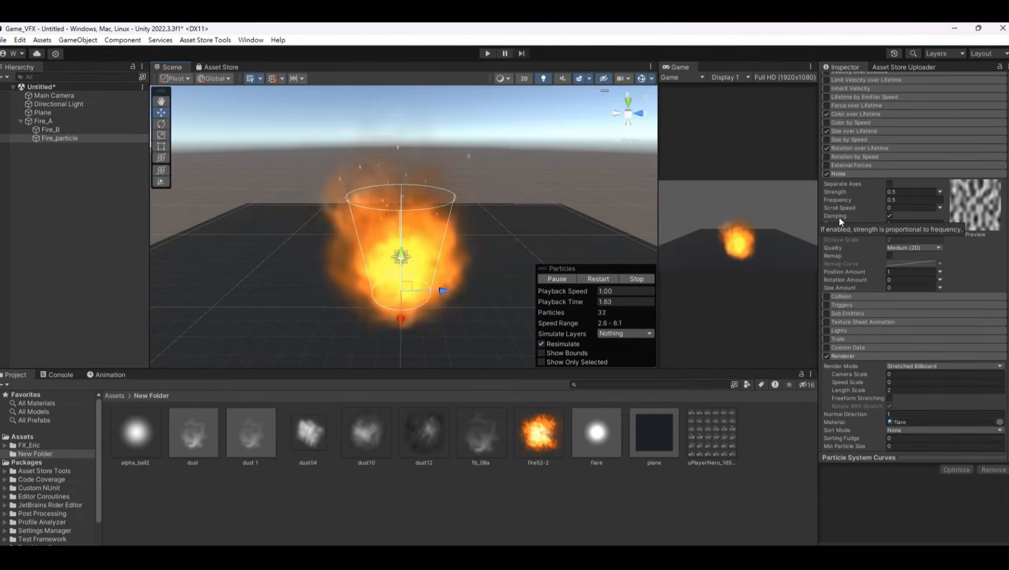
Step: Recolour the dark end key of Fire_particle's Color over Lifetime gradient to a bright red-orange
scroll(905, 248, "up", 5)
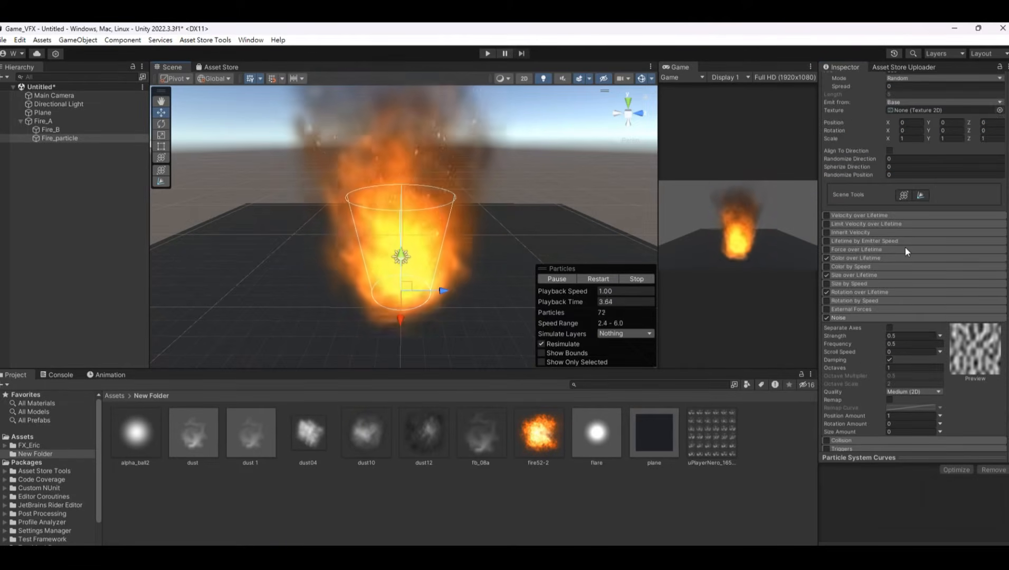
scroll(931, 287, "up", 2)
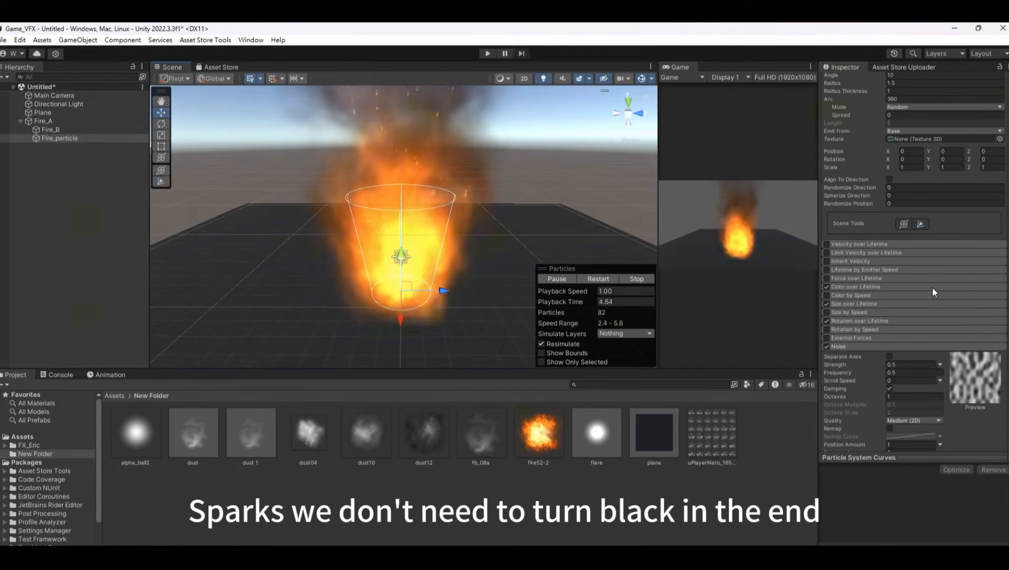
left_click(847, 286)
left_click(975, 296)
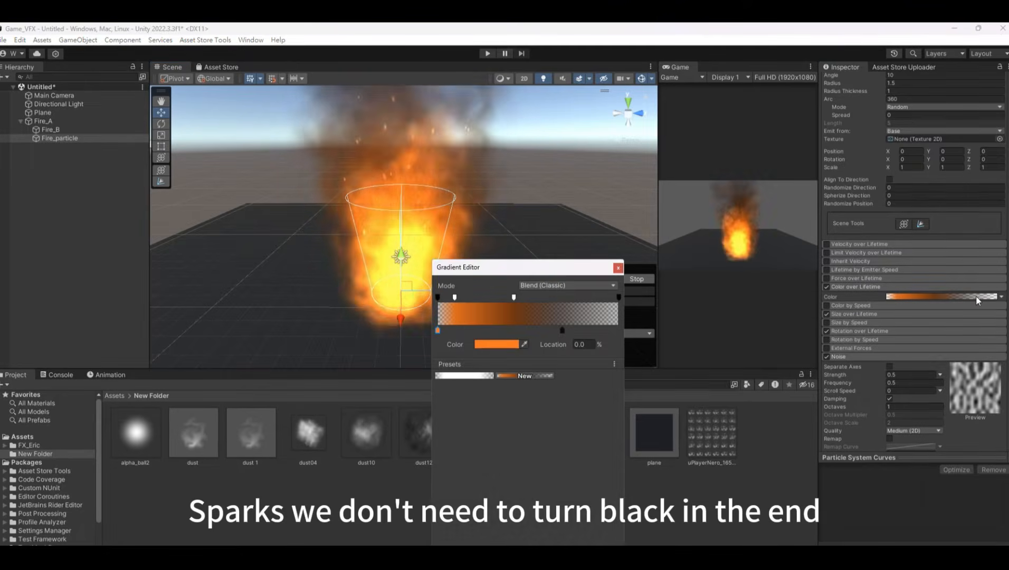
left_click(562, 329)
left_click(504, 345)
left_click_drag(563, 381, 607, 373)
left_click(621, 308)
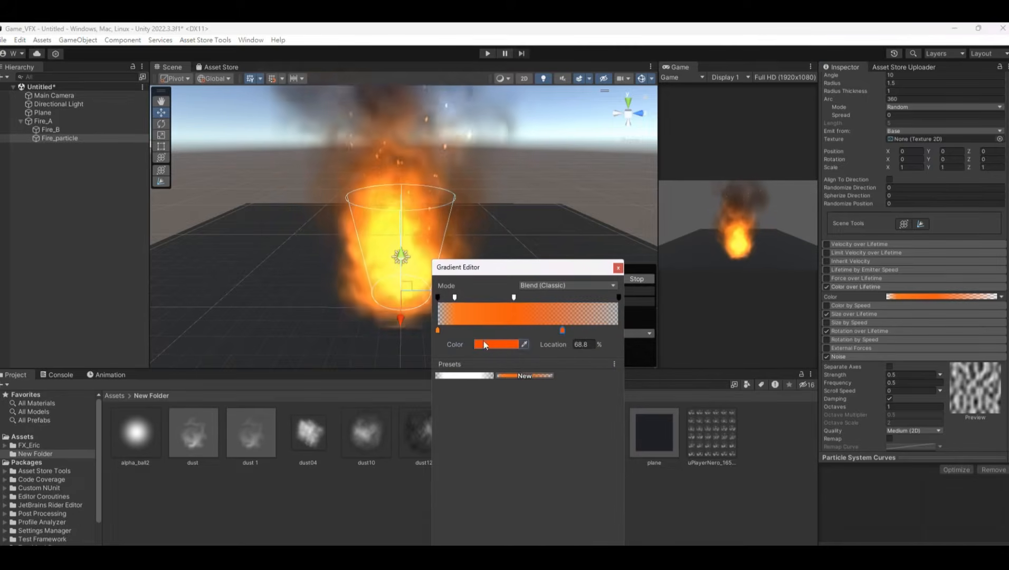
Step: Set the first colour key of Fire_particle's Color over Lifetime gradient to light orange FFC097, and close the gradient editor
left_click(438, 330)
left_click(482, 344)
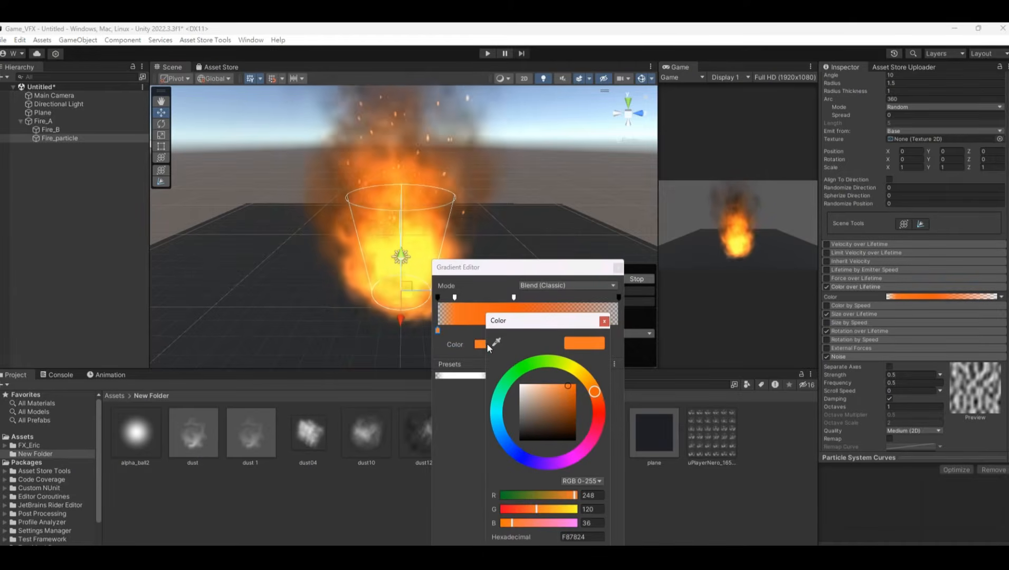
left_click(550, 383)
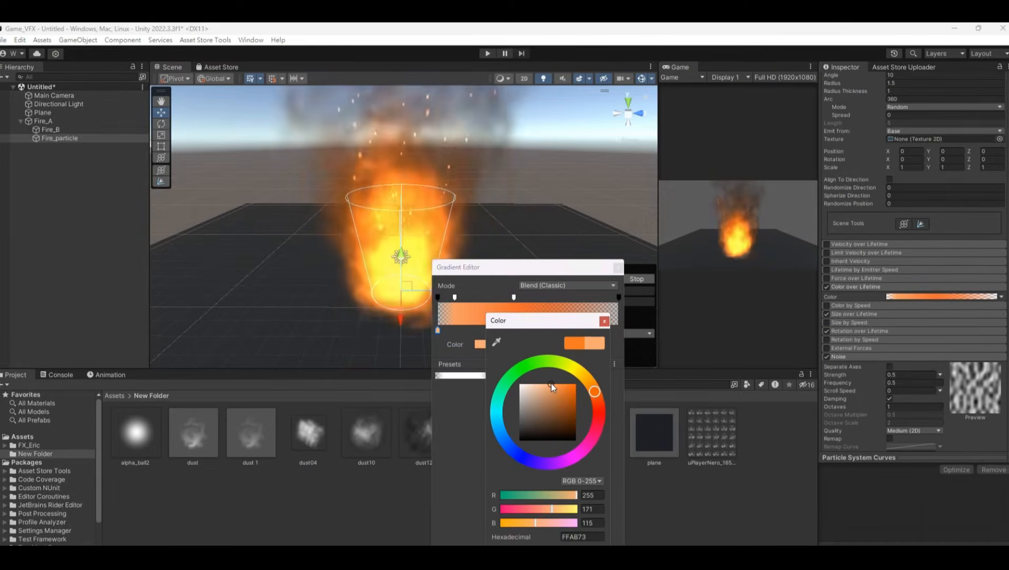
left_click_drag(550, 383, 543, 384)
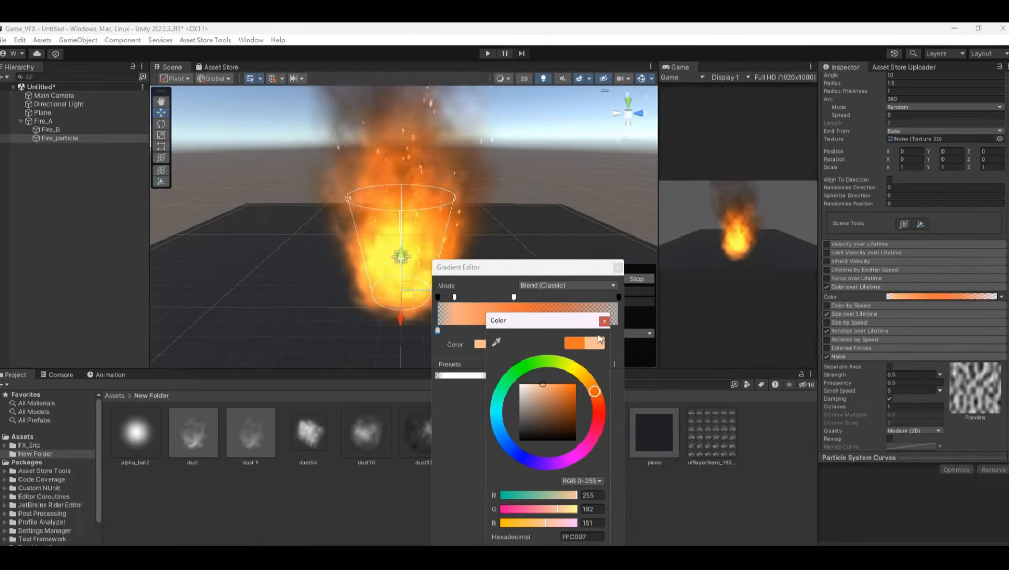
left_click(617, 268)
Step: Set the Length Scale in Fire_particle's Renderer module to 2.2
scroll(977, 259, "down", 5)
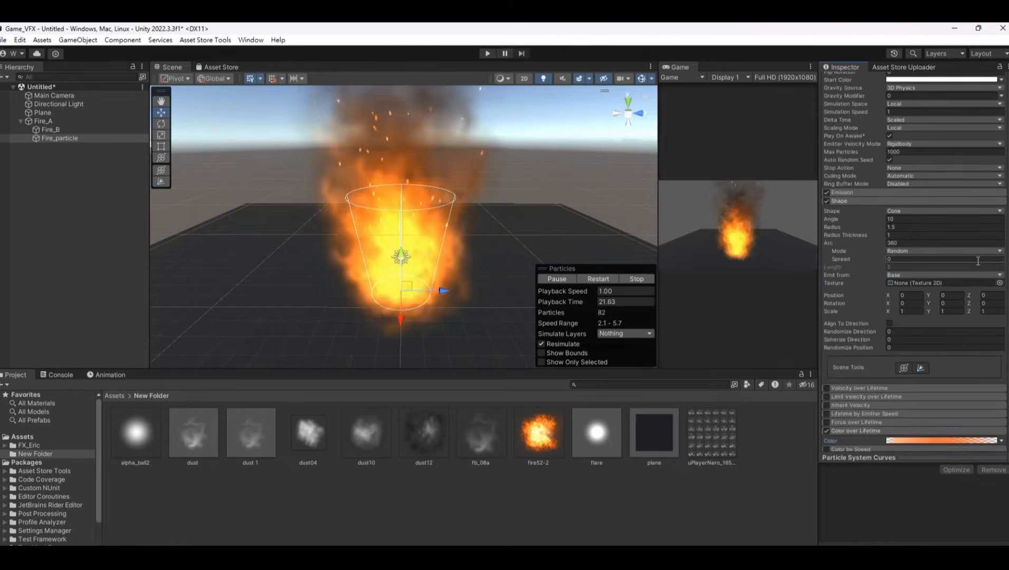
scroll(973, 286, "down", 5)
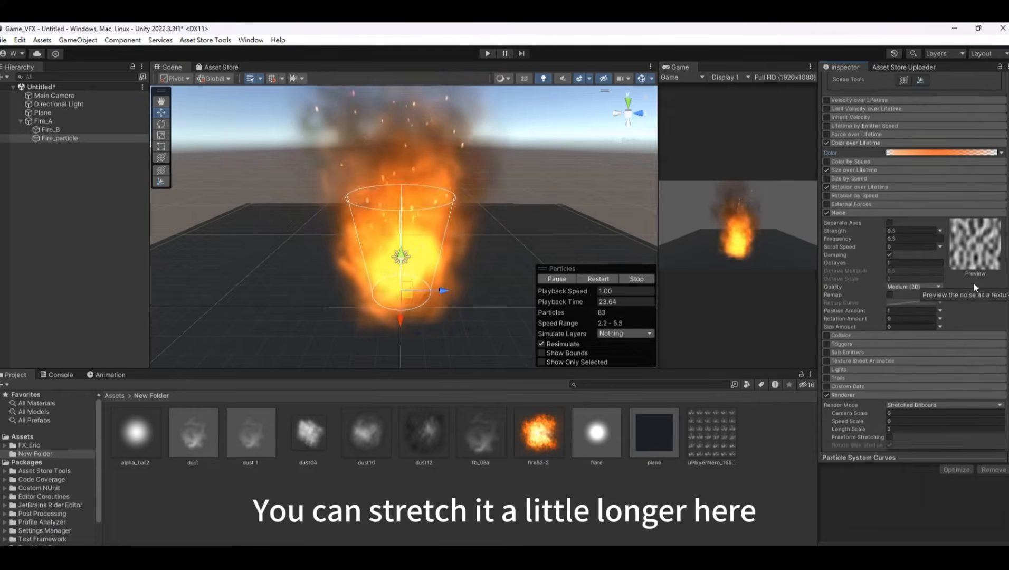
mouse_move(857, 346)
left_mouse_down()
mouse_move(904, 339)
mouse_move(851, 342)
left_mouse_up()
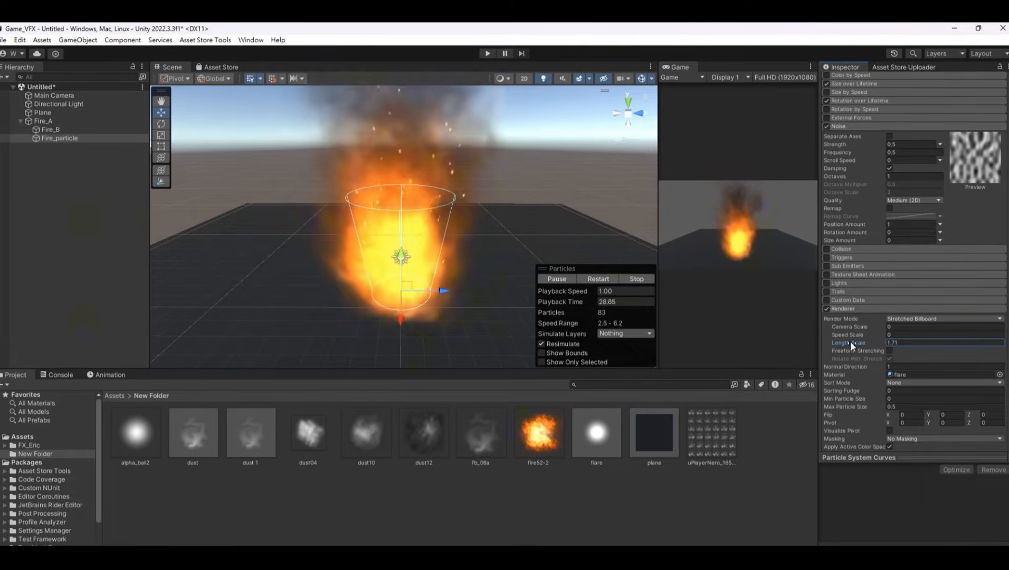
left_click(899, 343)
type("2.2")
Step: Set Fire_particle's Start Size range to 0.13 and 0.08
scroll(967, 260, "up", 15)
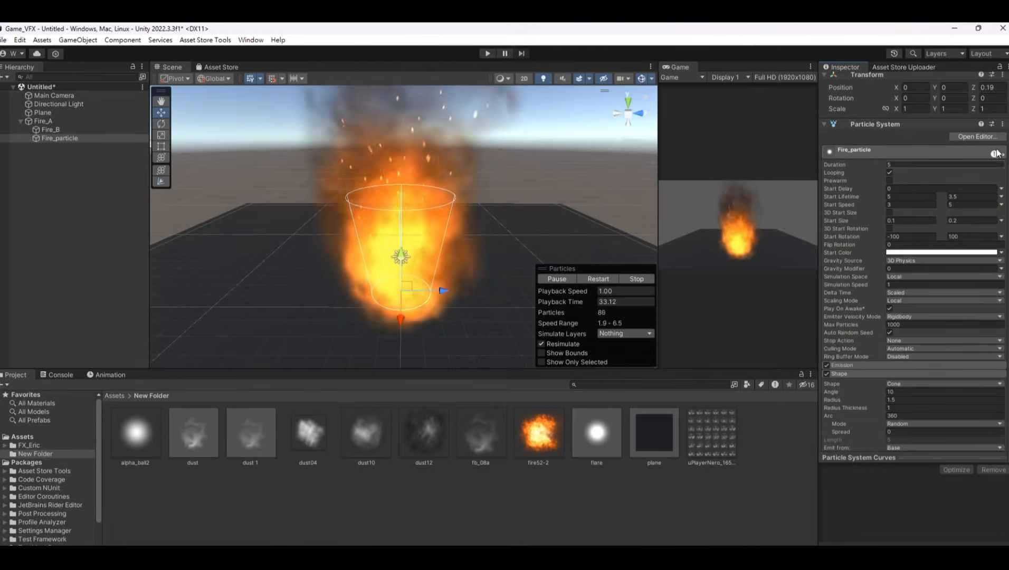
left_click(968, 220)
type("0.05")
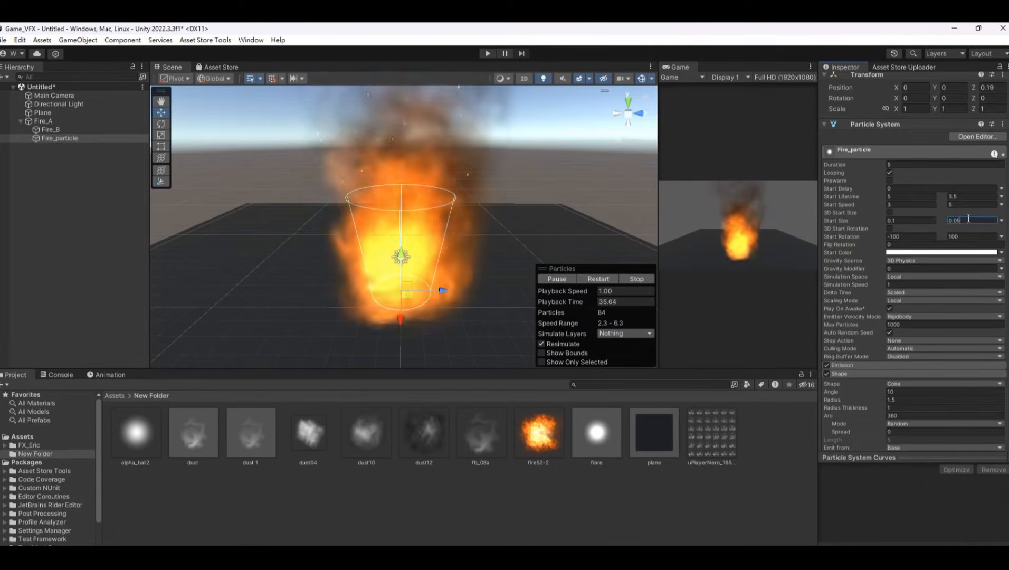
key("BackSpace")
type("8")
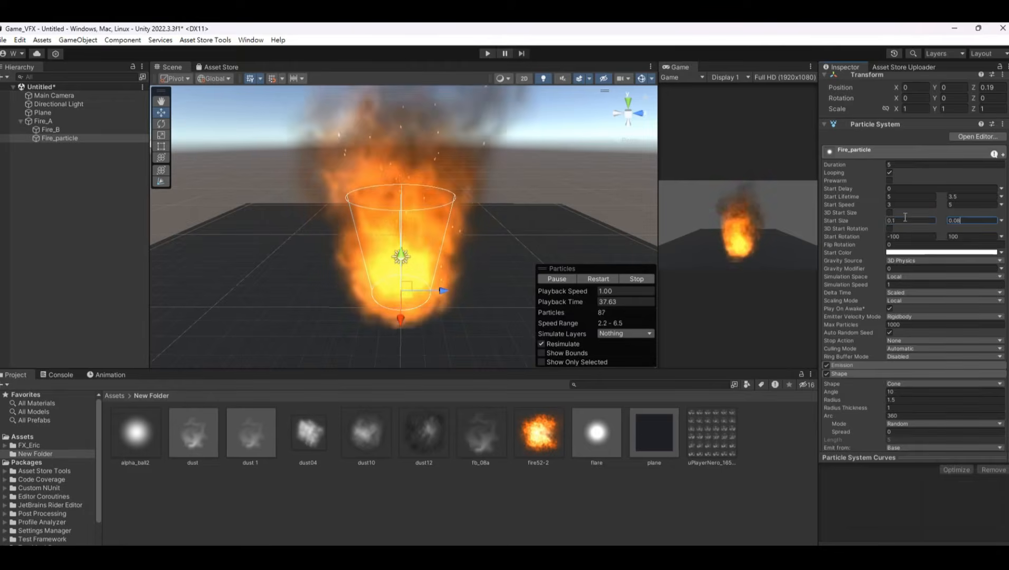
left_click(922, 220)
type("0.13")
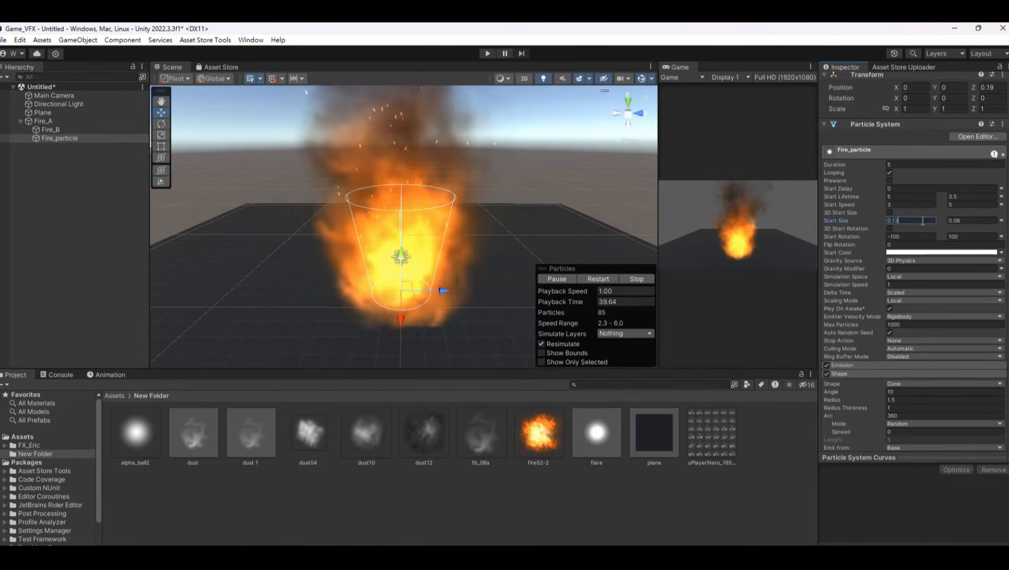
Step: Set Fire_particle's Emission Rate over Time to 15 and its first Start Lifetime value to 4, checking the sparks in an enlarged Game view
scroll(438, 166, "down", 3)
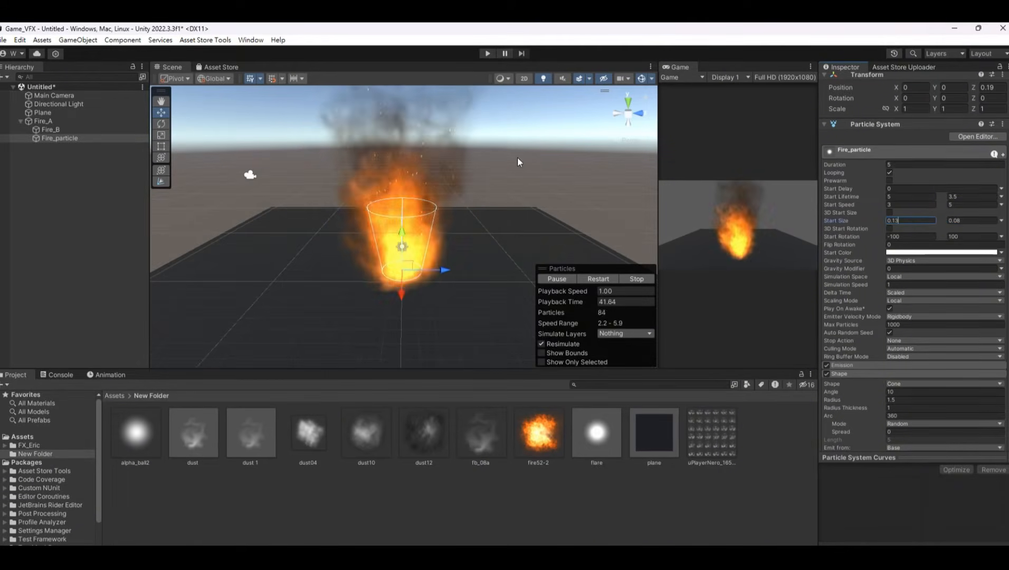
middle_click_drag(473, 241, 470, 257)
left_click_drag(353, 293, 459, 278, "alt")
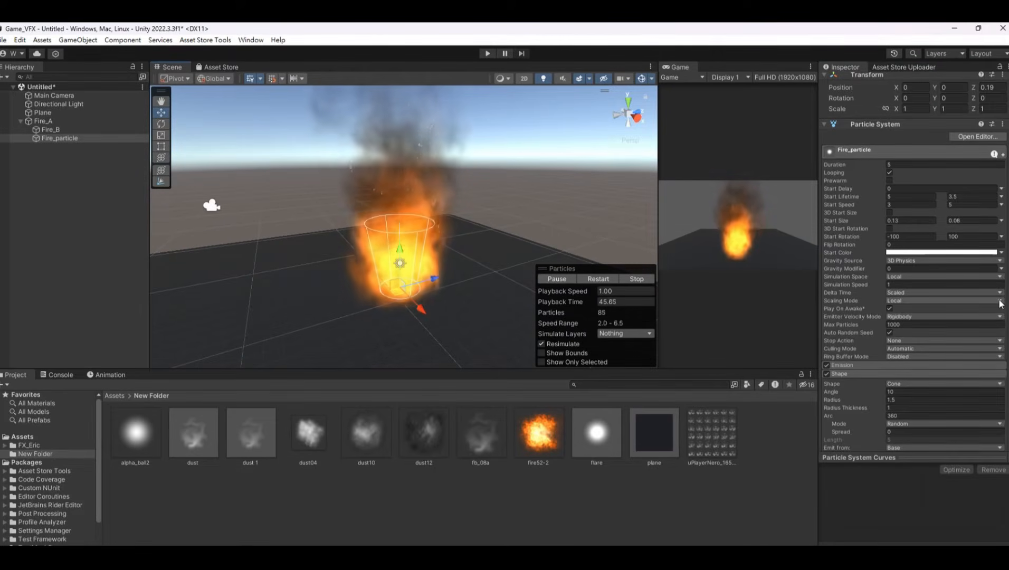
left_click_drag(658, 148, 512, 153)
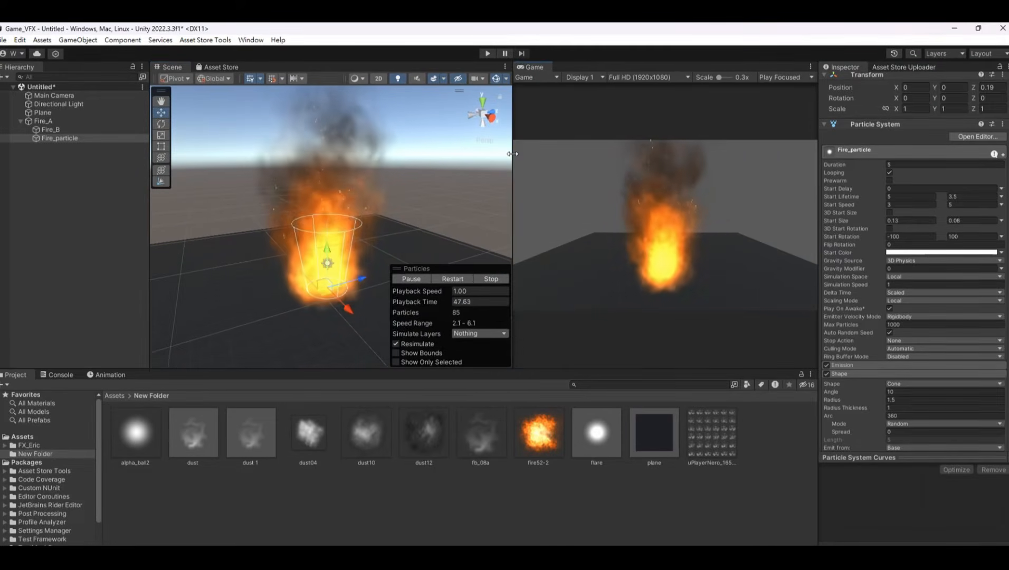
left_click(897, 366)
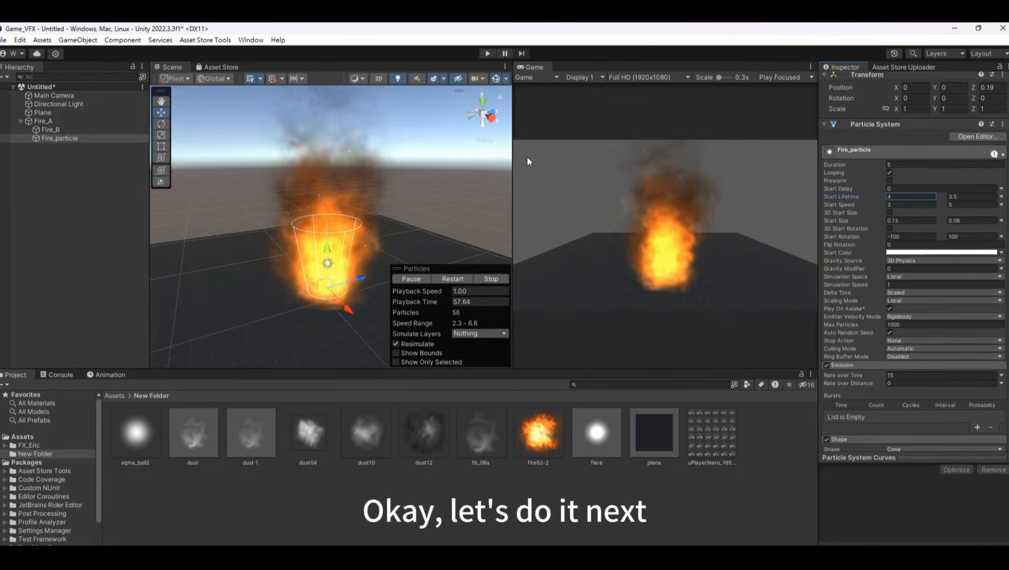
left_click_drag(513, 152, 597, 151)
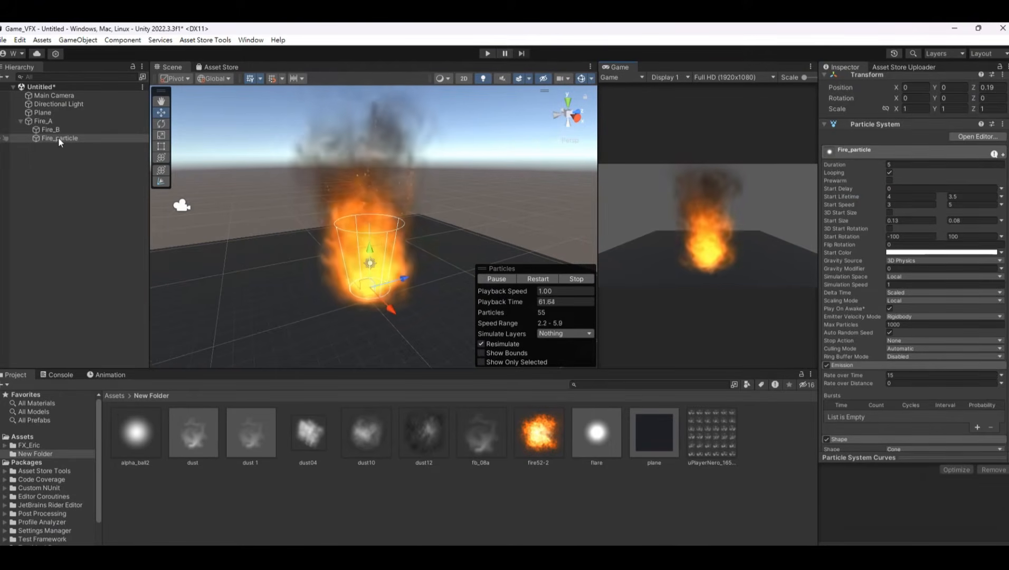
Step: Create a new particle system named Glow as a child of Fire_A and place it beside the fire at about Y -7.05
left_click(69, 120)
right_click(69, 121)
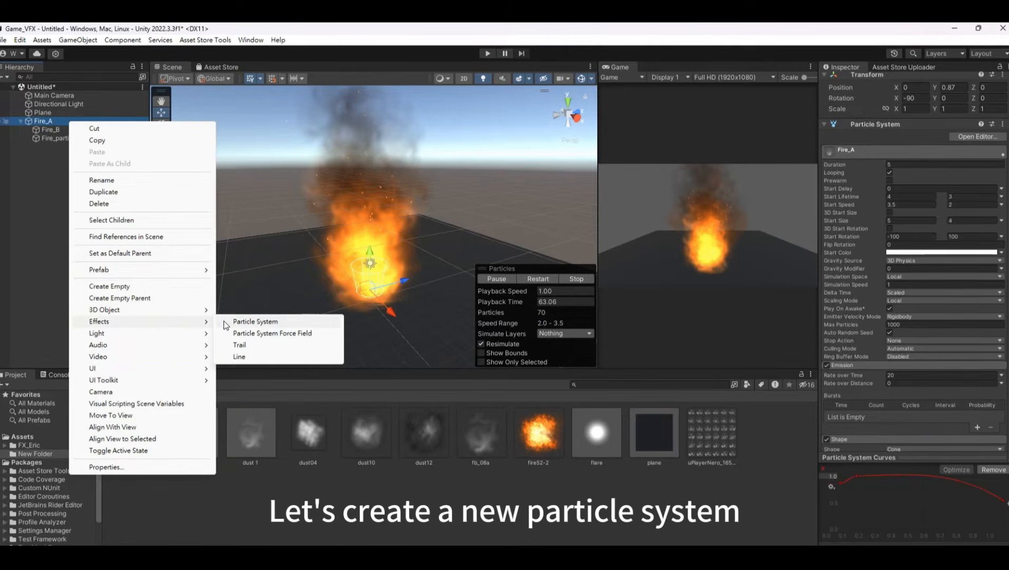
left_click(255, 322)
scroll(913, 100, "up", 2)
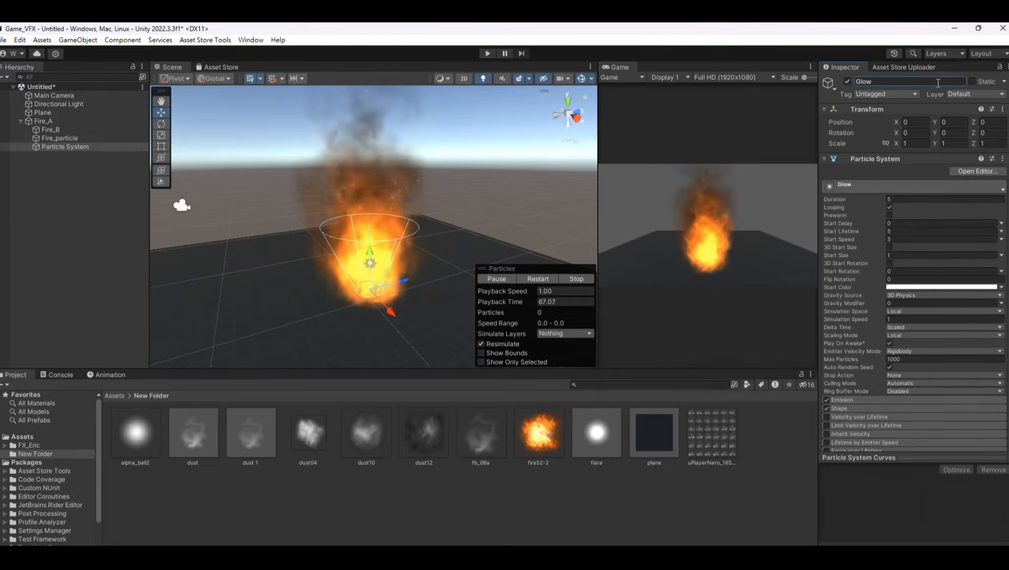
key("Return")
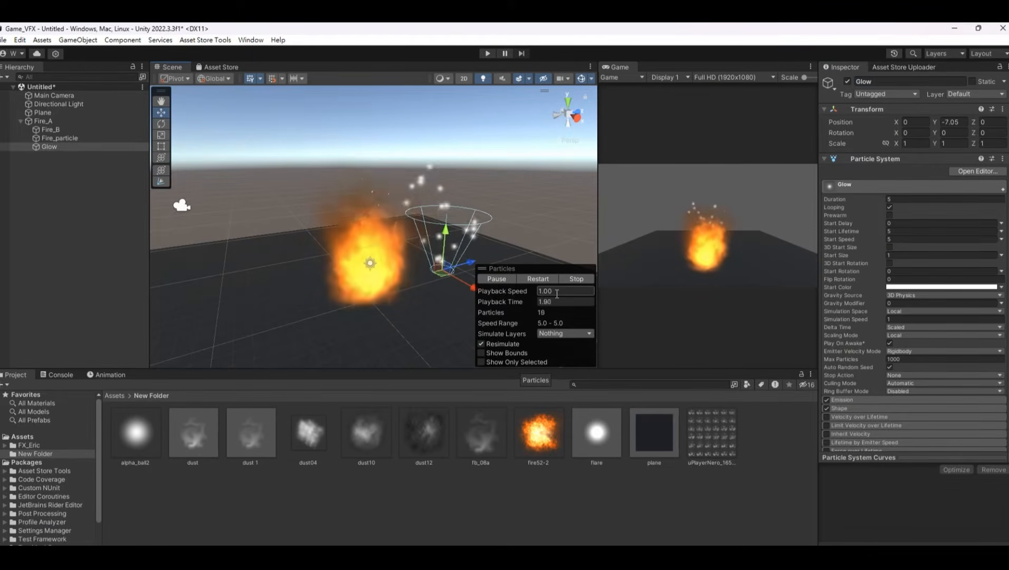
Step: Set Glow's Start Speed to 0 and its Max Particles to 1
left_click(904, 240)
type("0")
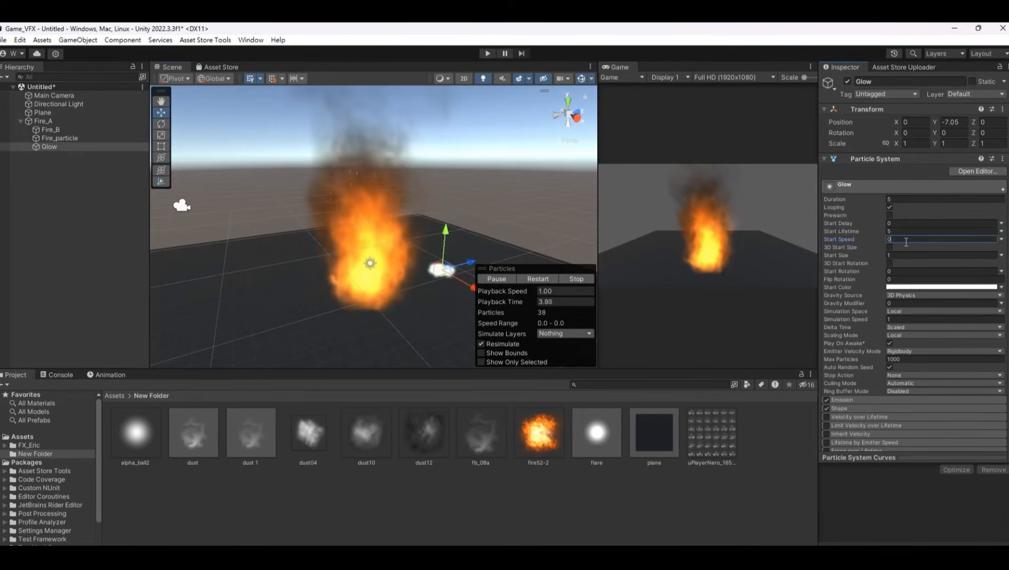
left_click(913, 360)
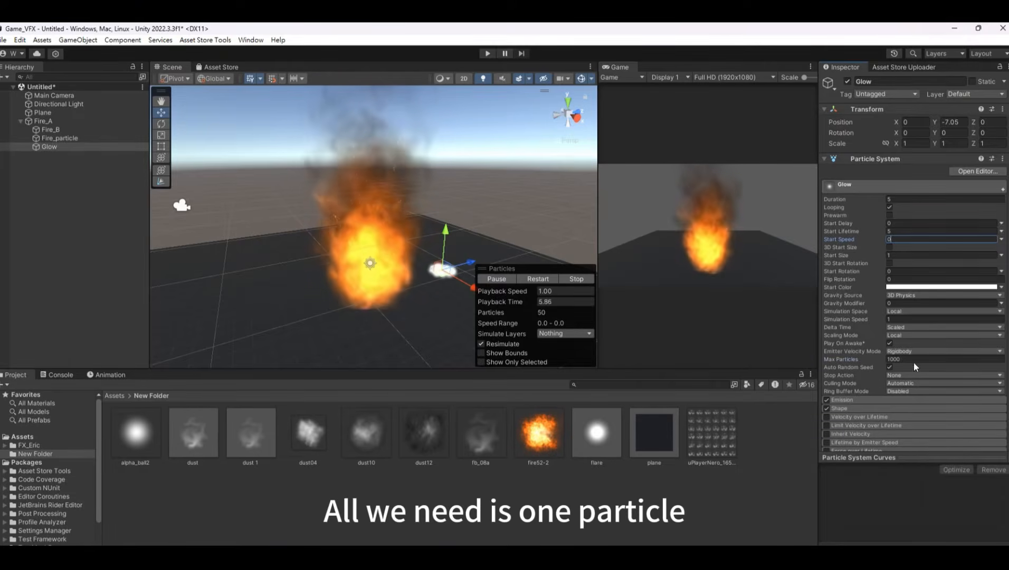
type("1")
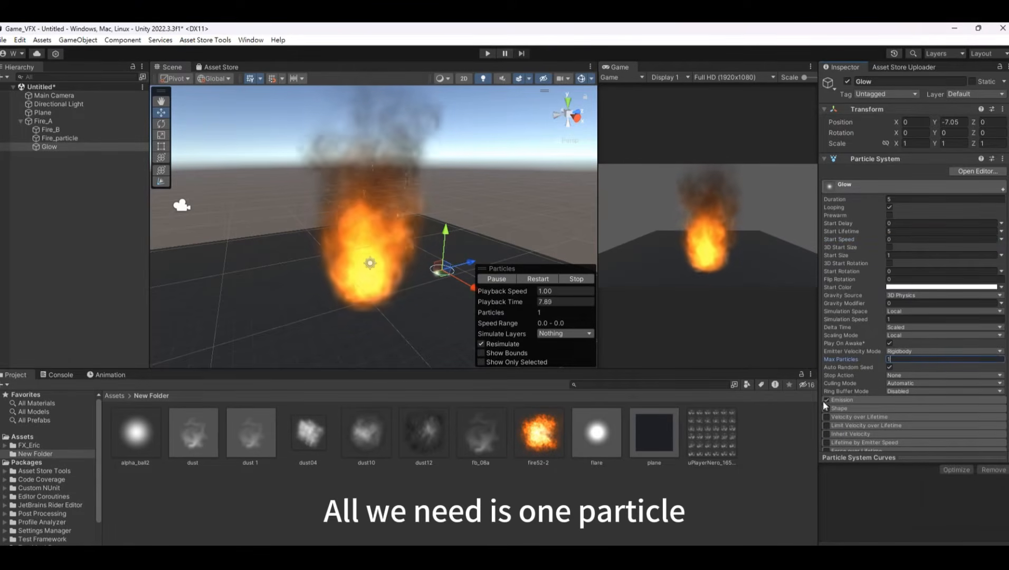
Step: Disable Glow's Shape module and set its Start Size to 10
left_click(844, 407)
scroll(971, 372, "down", 3)
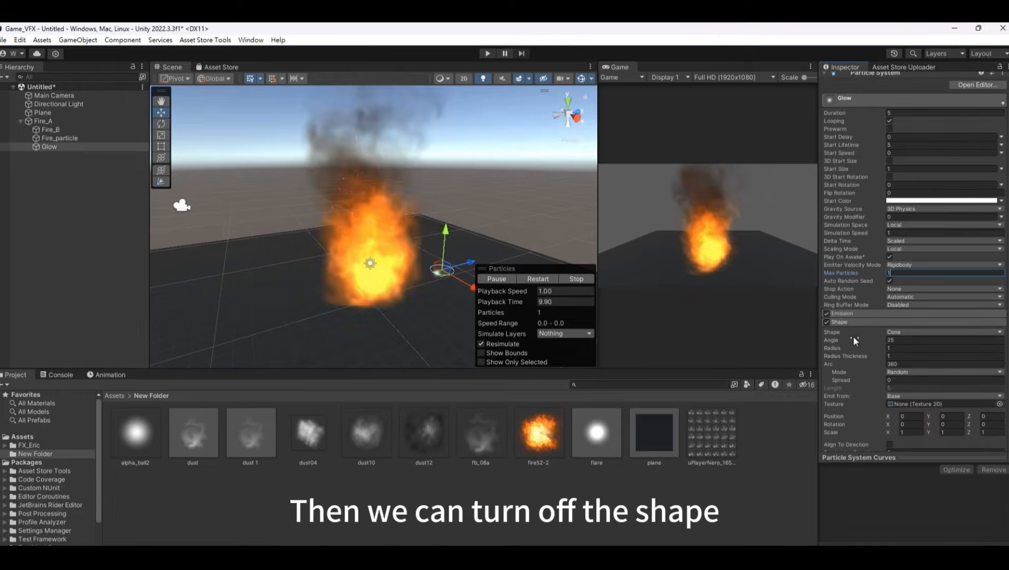
left_click(827, 322)
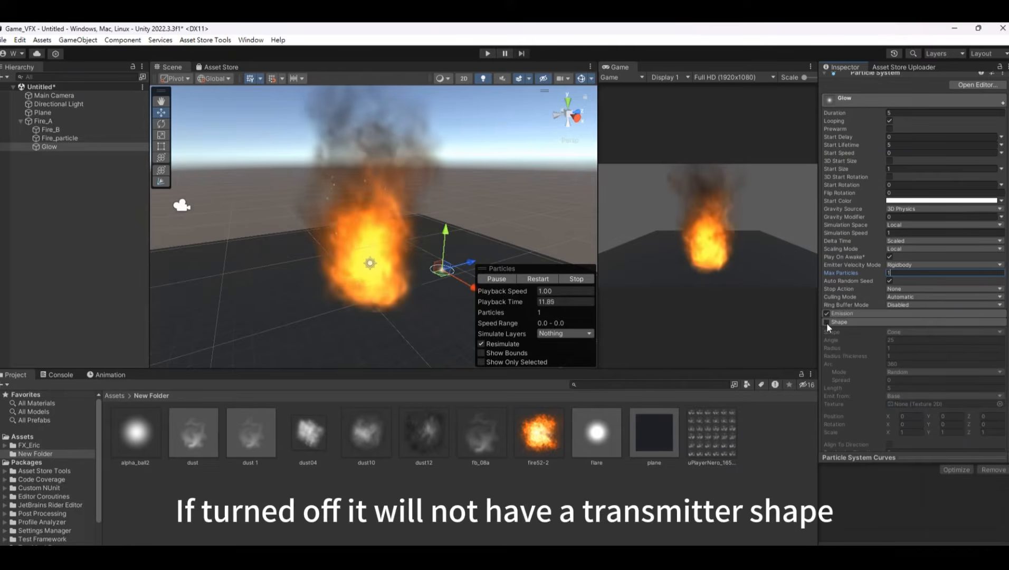
left_click(898, 170)
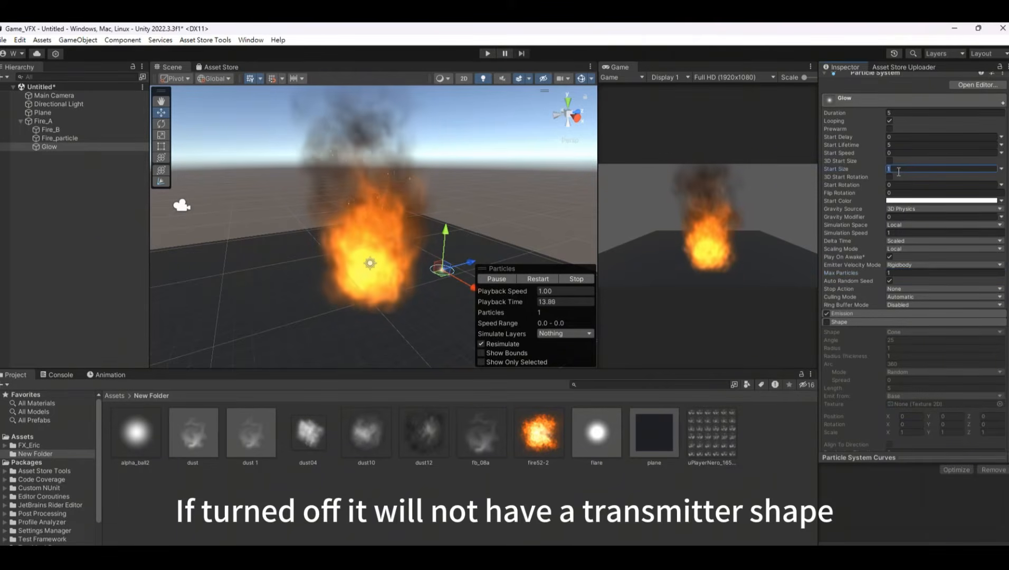
type("10")
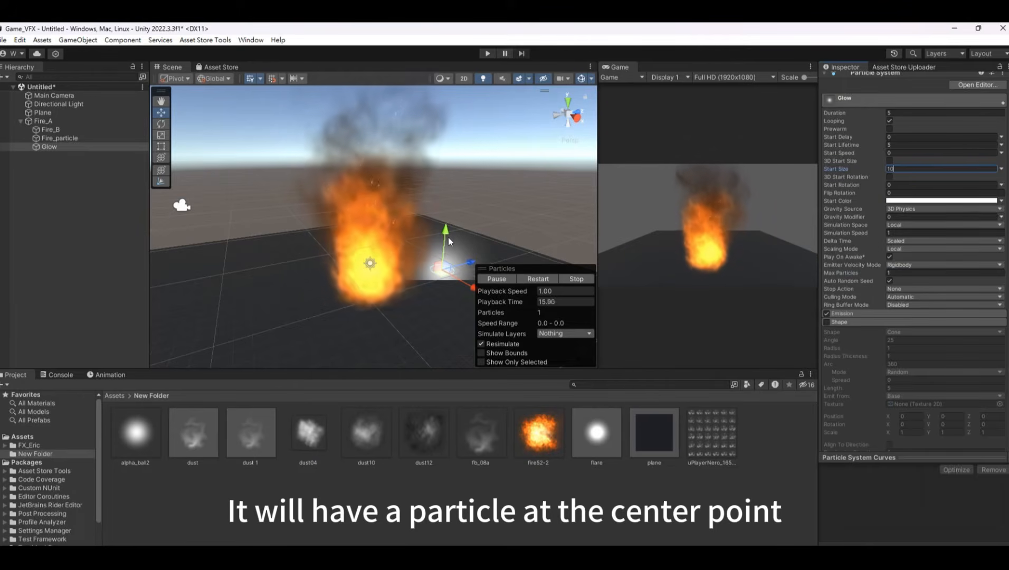
Step: Move Glow back into the fire with its Y position at 0, and raise it to about Z 2.85
left_click(445, 218)
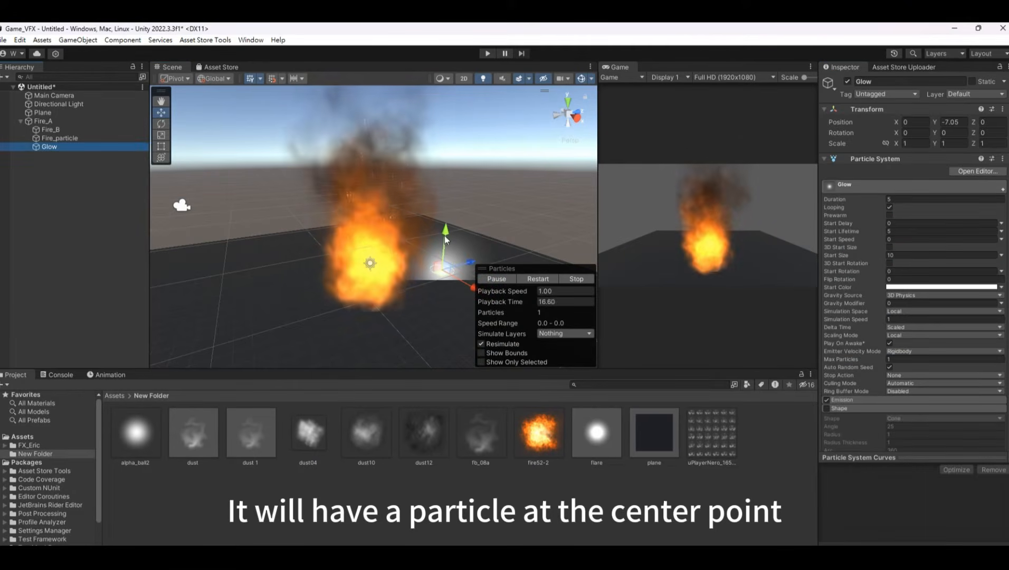
left_click_drag(465, 262, 403, 286)
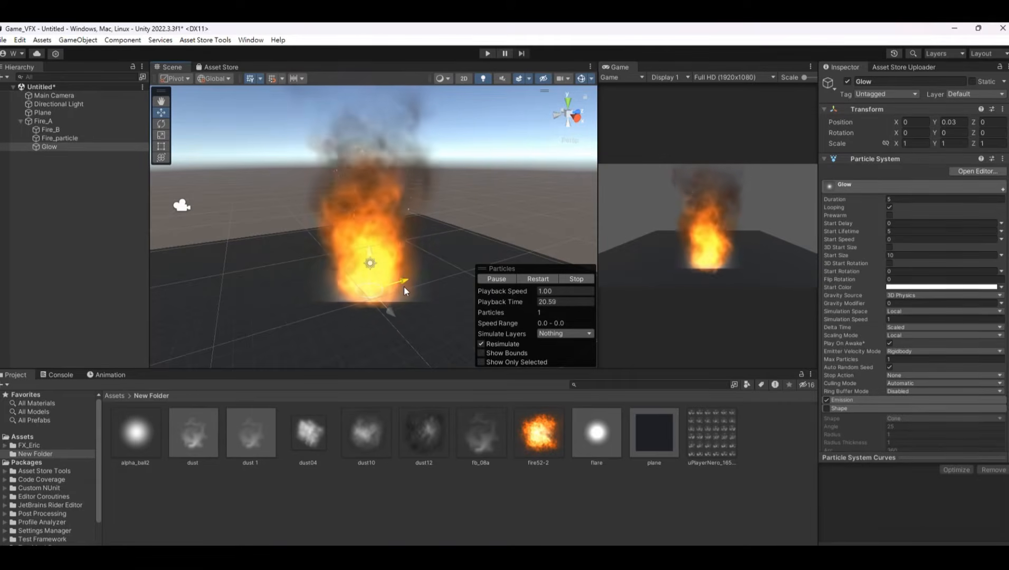
left_click(946, 122)
type("0")
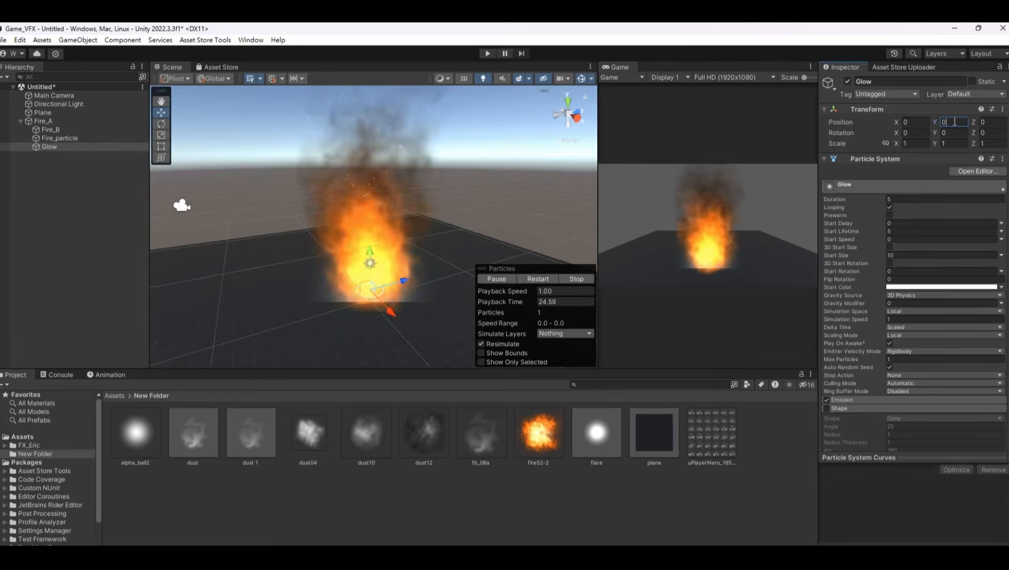
left_click_drag(373, 252, 376, 214)
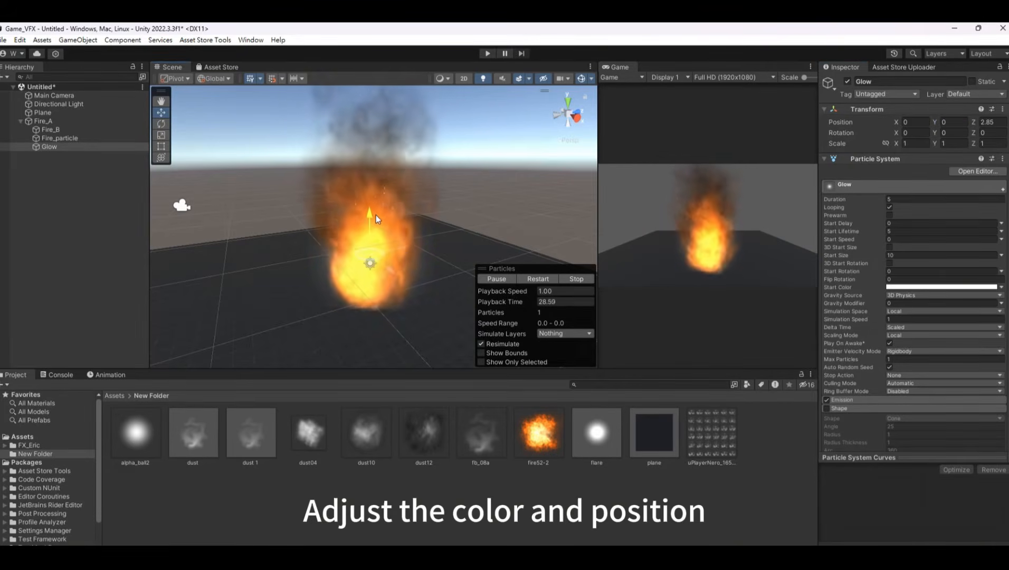
Step: Set Glow's Start Color to a light orange, hex FF8B53, at full alpha
scroll(969, 309, "down", 2)
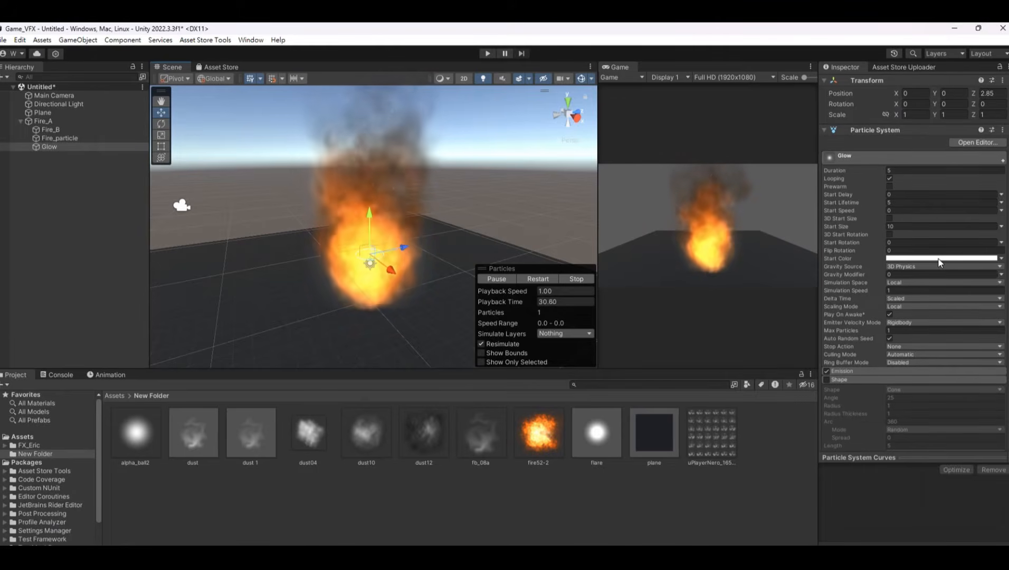
scroll(939, 274, "down", 10)
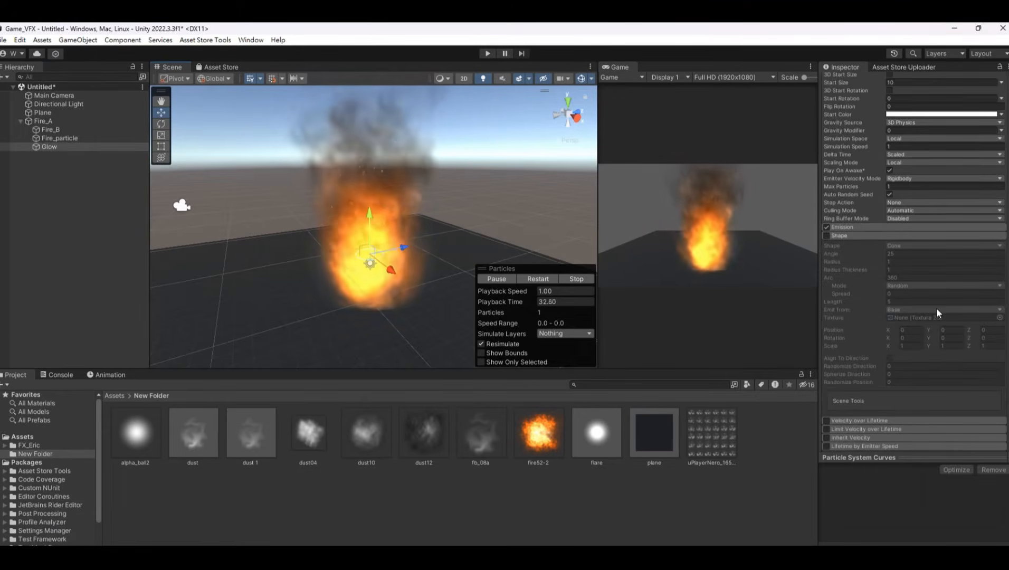
scroll(929, 308, "up", 3)
scroll(904, 273, "up", 7)
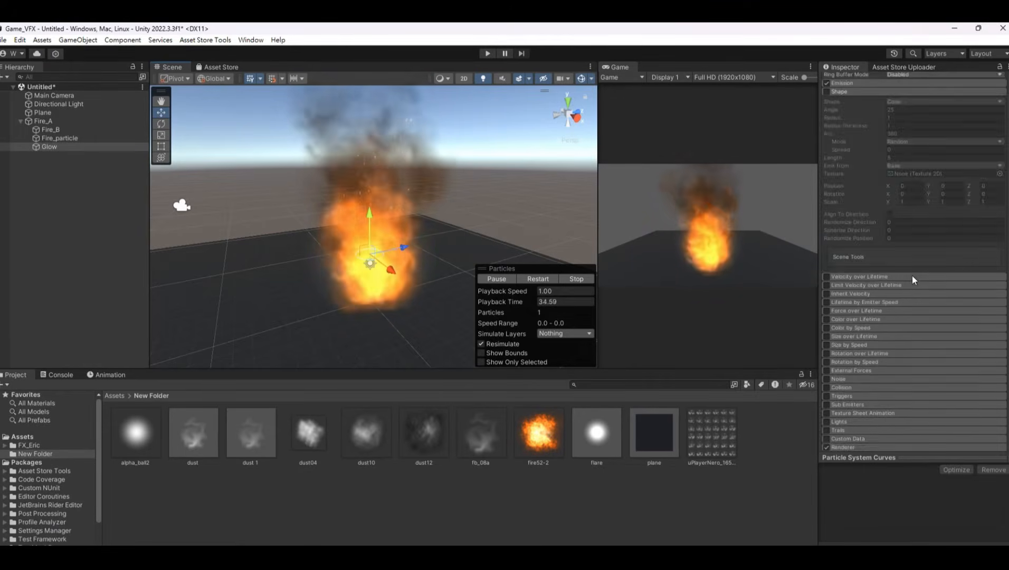
scroll(913, 280, "up", 4)
left_click(941, 201)
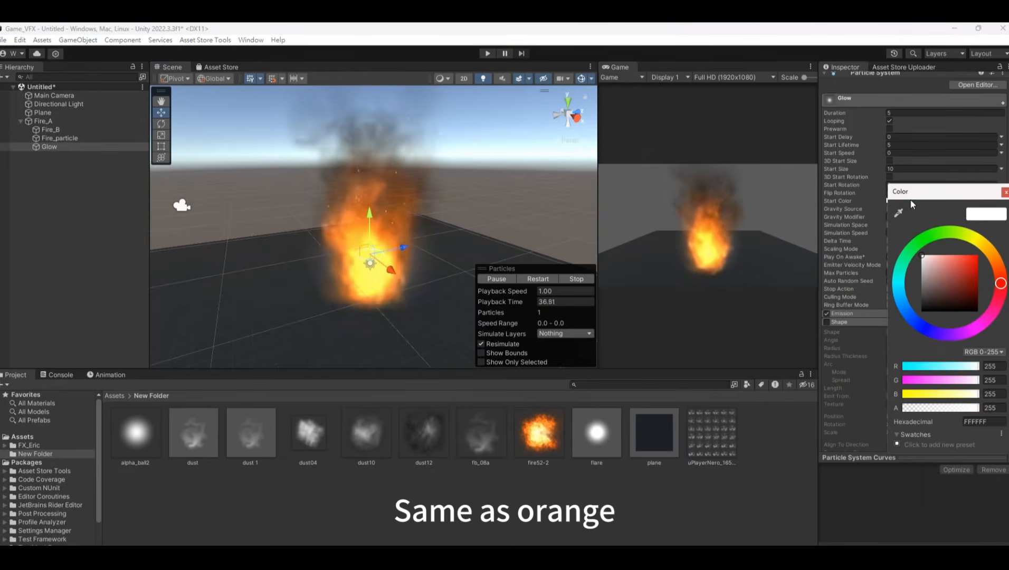
left_click(994, 254)
left_click(997, 265)
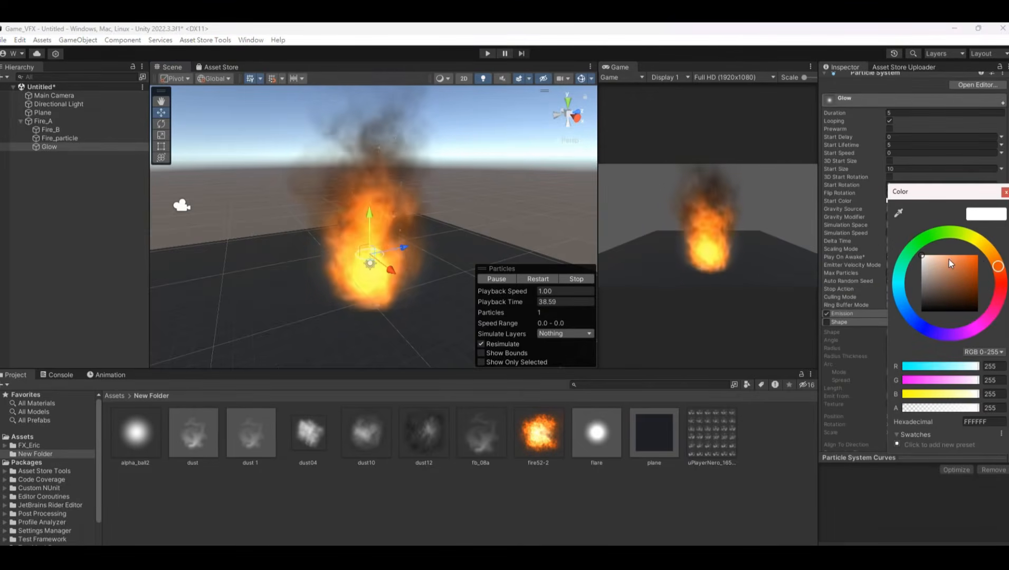
left_click(959, 256)
left_click(731, 25)
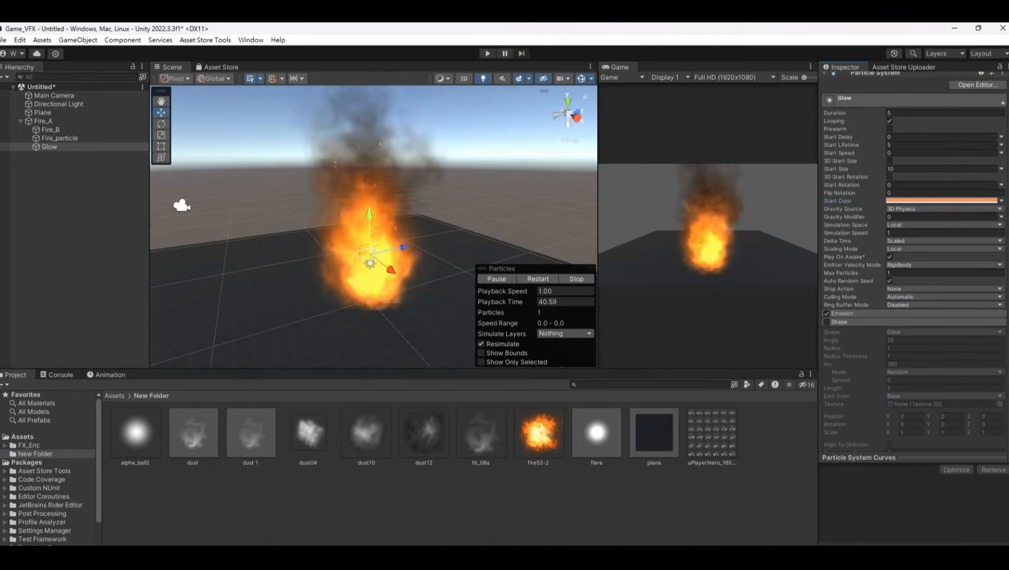
Step: Set Glow's Start Size to 20, assign the flare material in its Renderer module and adjust Order in Layer
left_click(905, 168)
type("20")
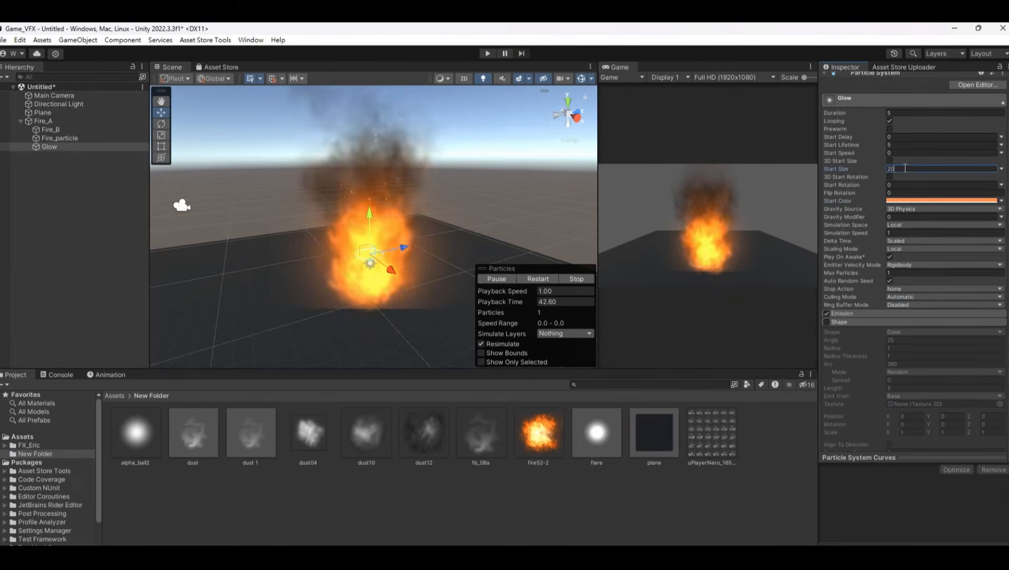
scroll(938, 282, "down", 12)
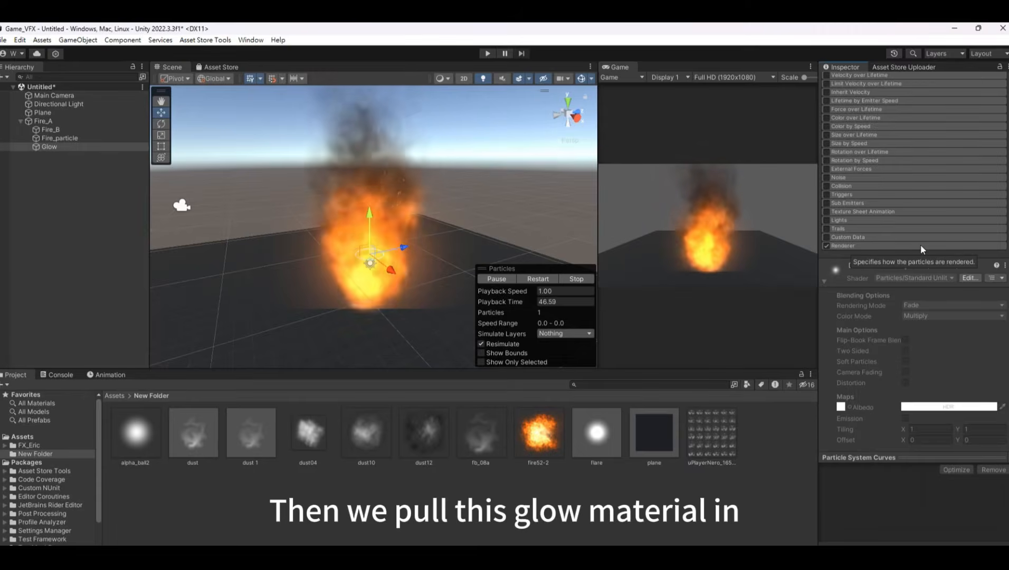
left_click(920, 247)
left_click_drag(602, 430, 825, 326)
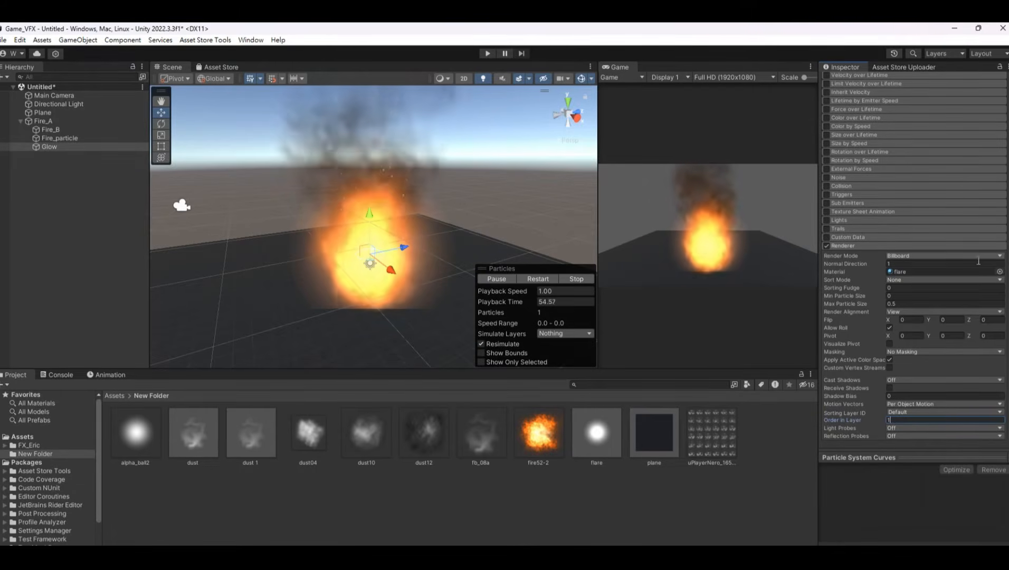
Step: Reduce Glow's Start Size, trying 15 and settling on 10
scroll(977, 260, "up", 15)
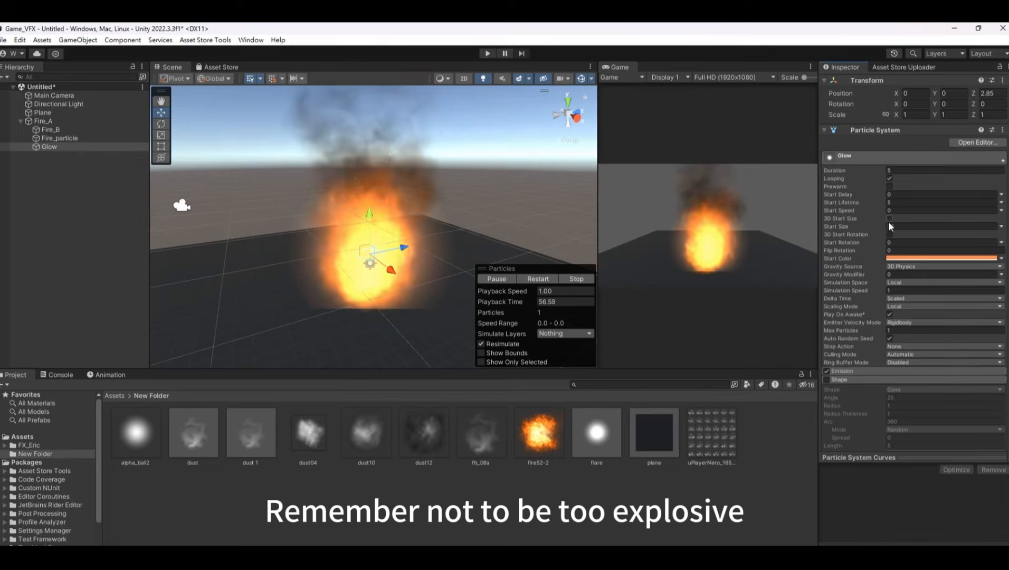
type("5")
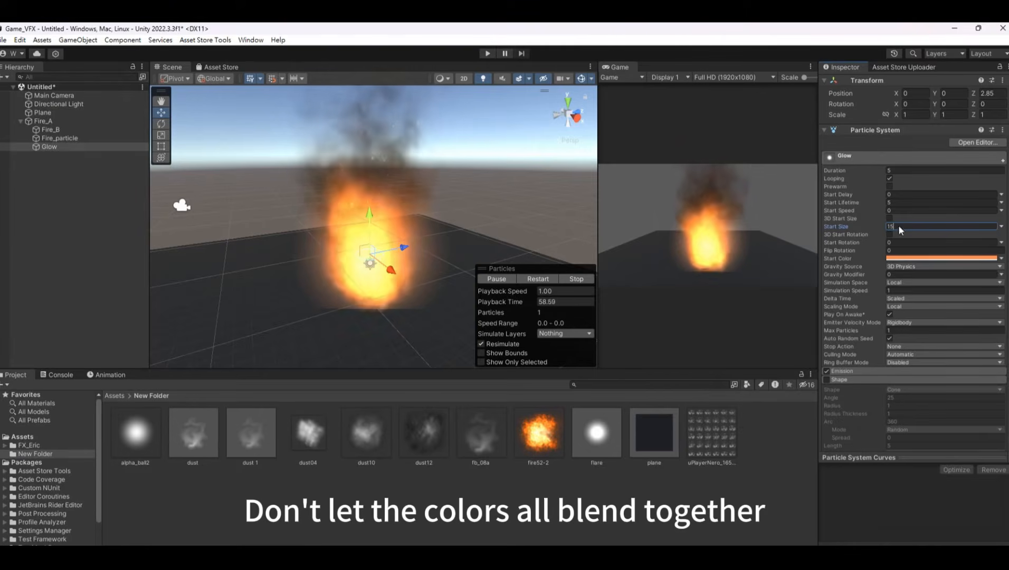
key("BackSpace")
type("0")
Step: Lower the alpha of Glow's Start Color to about 154
left_click(891, 259)
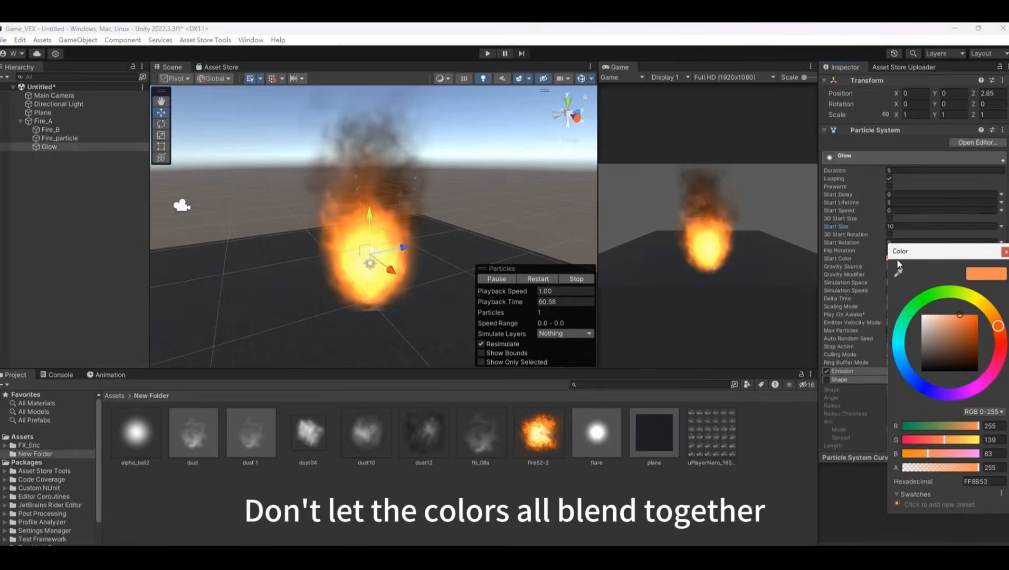
left_click(961, 467)
left_click_drag(950, 471, 947, 470)
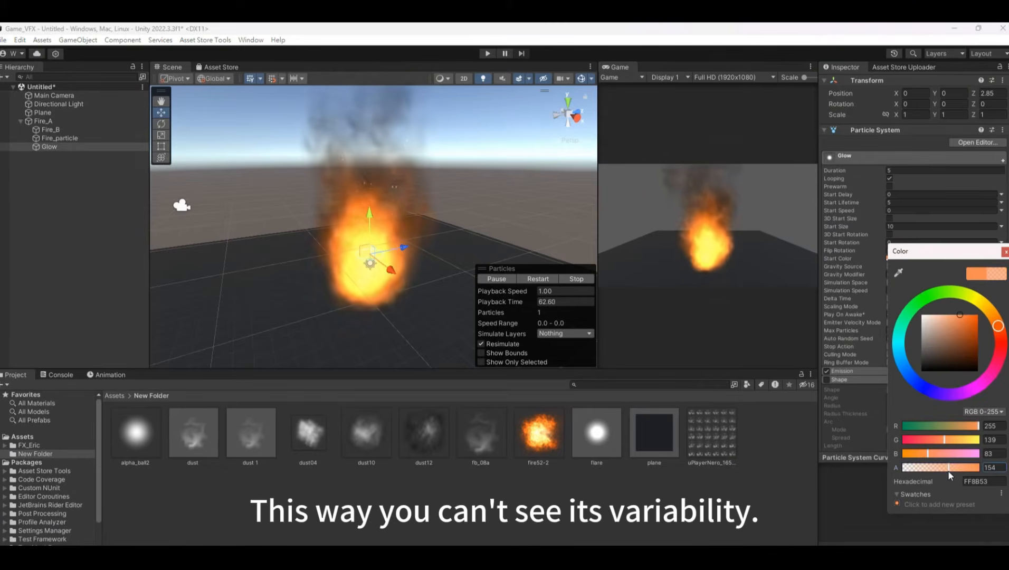
left_click(429, 24)
Step: Lower the alpha of Fire_A's white Start Color to about 183
left_click(65, 122)
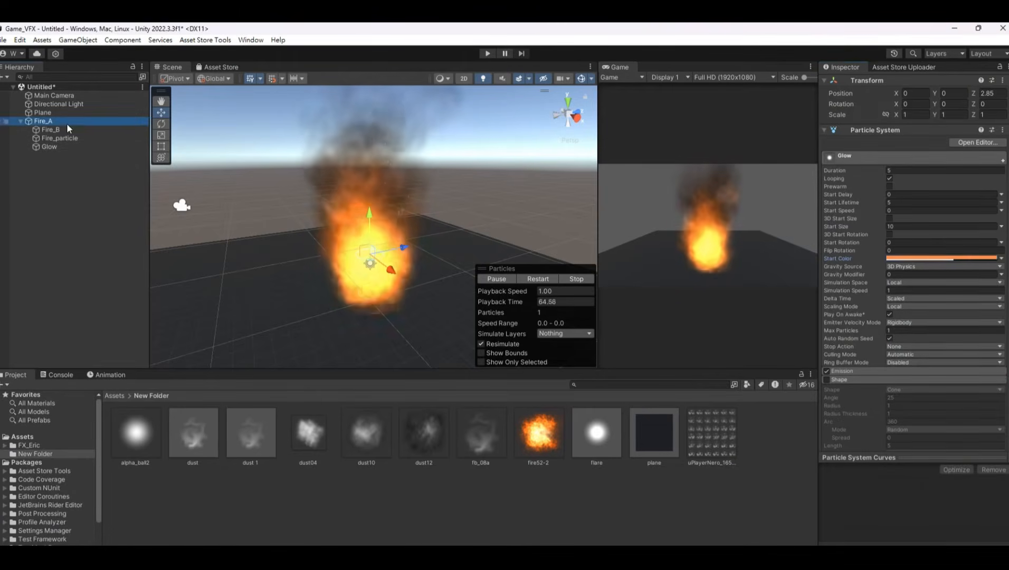
left_click(941, 258)
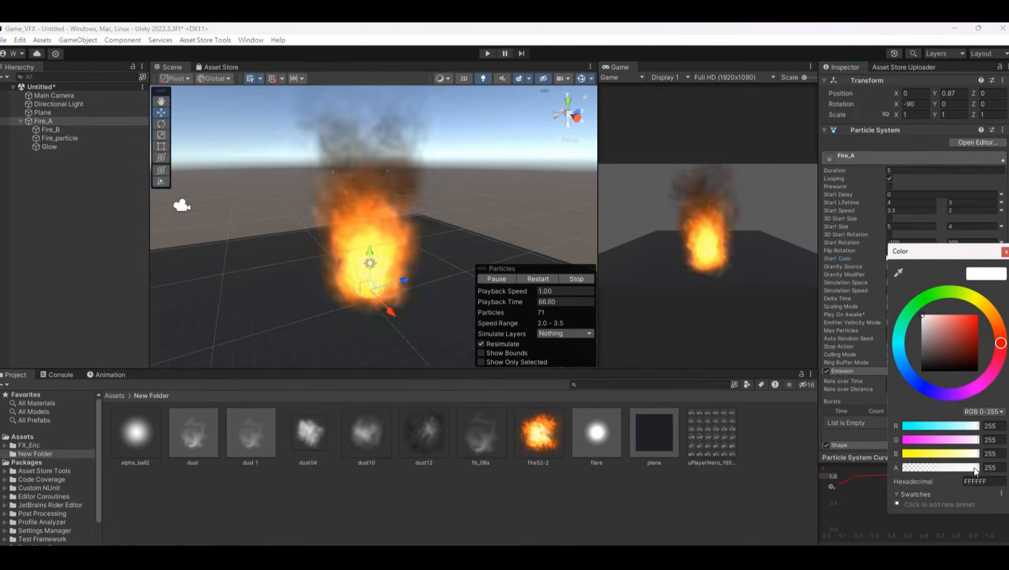
left_click(930, 468)
left_click_drag(940, 469, 957, 467)
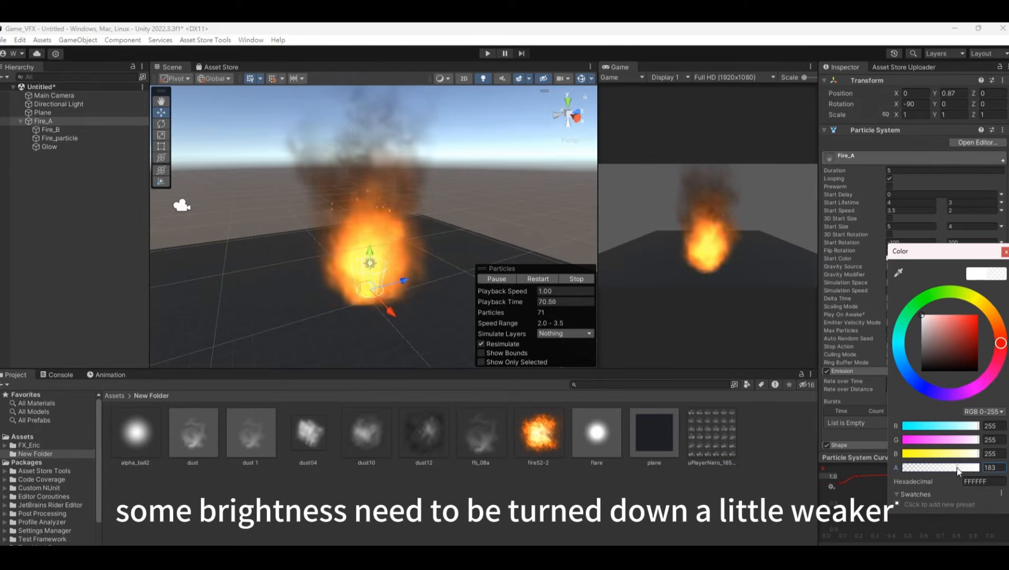
Step: Set Glow's Start Lifetime to 1 and move it out beside the fire to about Y -8.31
left_click(97, 149)
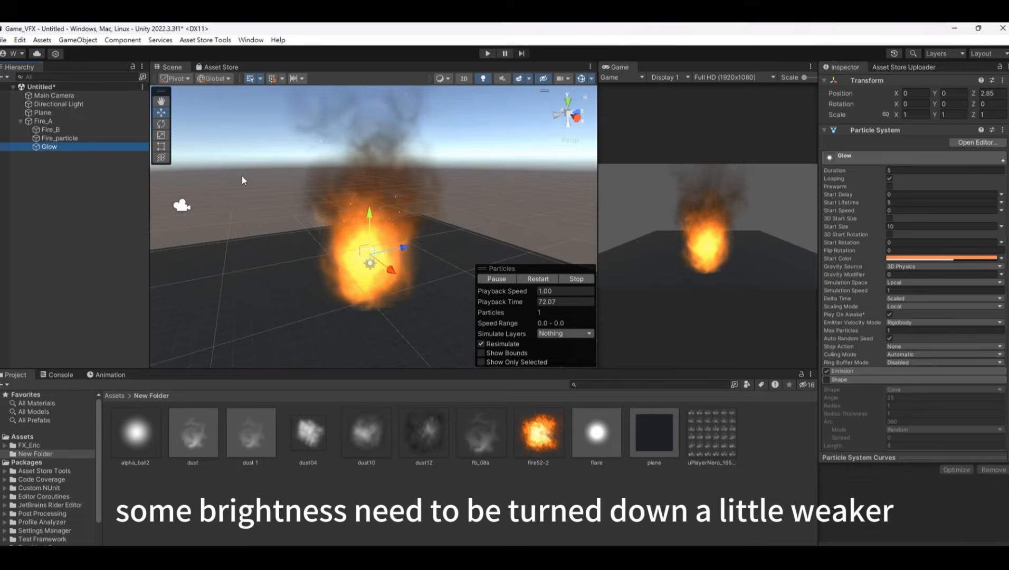
left_click(926, 203)
left_click(449, 239)
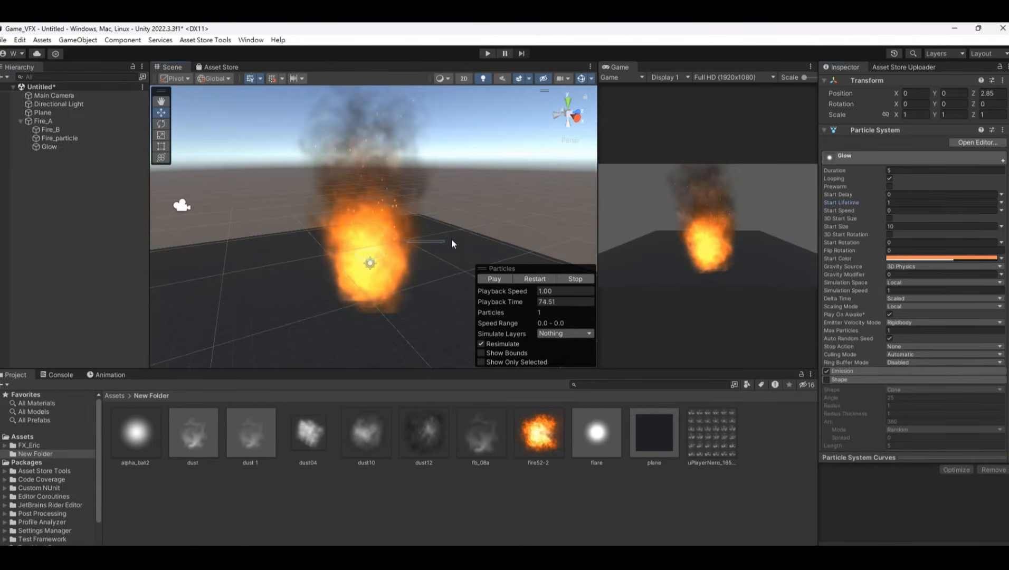
left_click(36, 148)
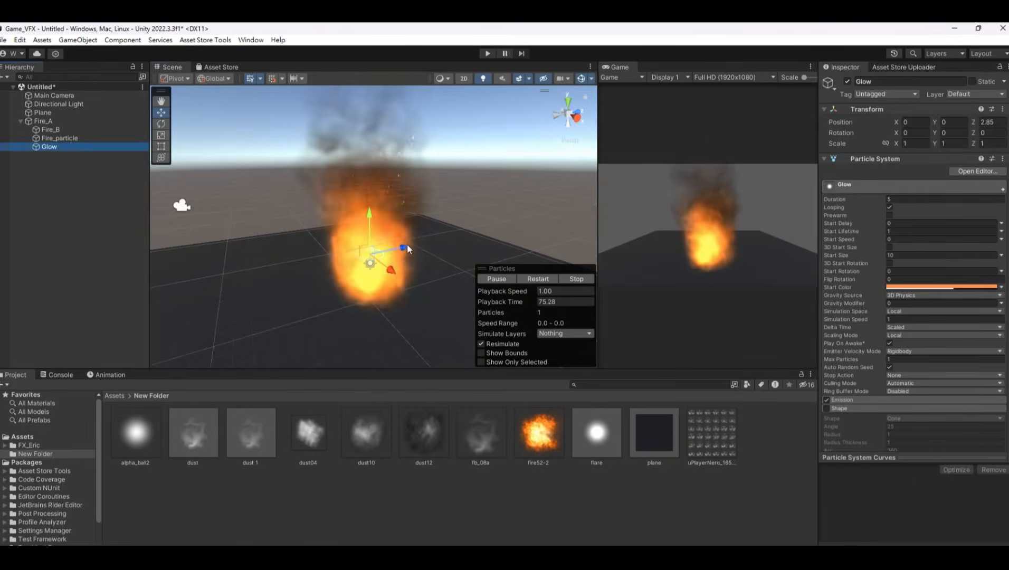
left_click_drag(407, 244, 482, 225)
Step: Enable Glow's Color over Lifetime module and collapse the Shape module's settings
scroll(950, 309, "down", 1)
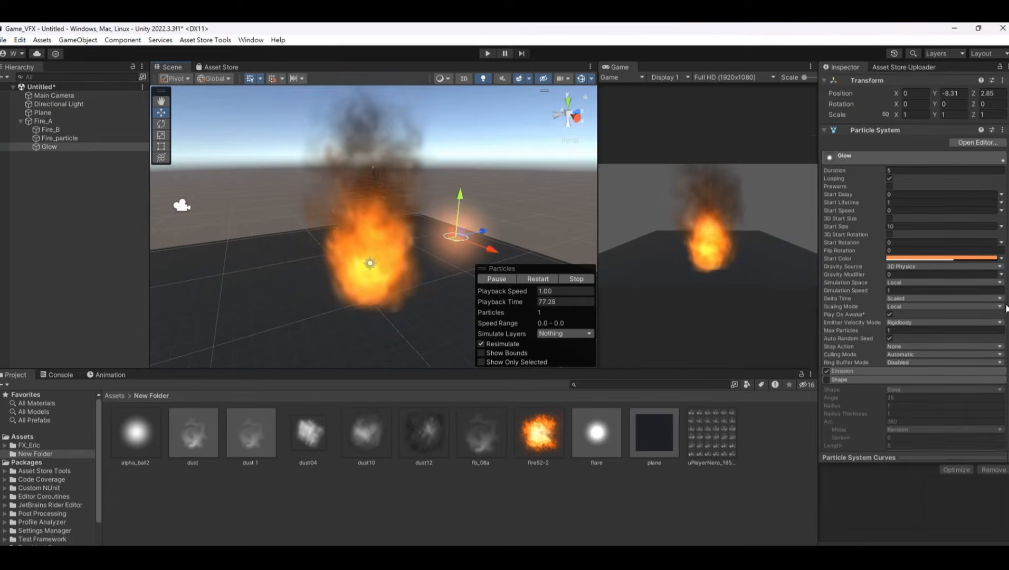
scroll(860, 413, "down", 6)
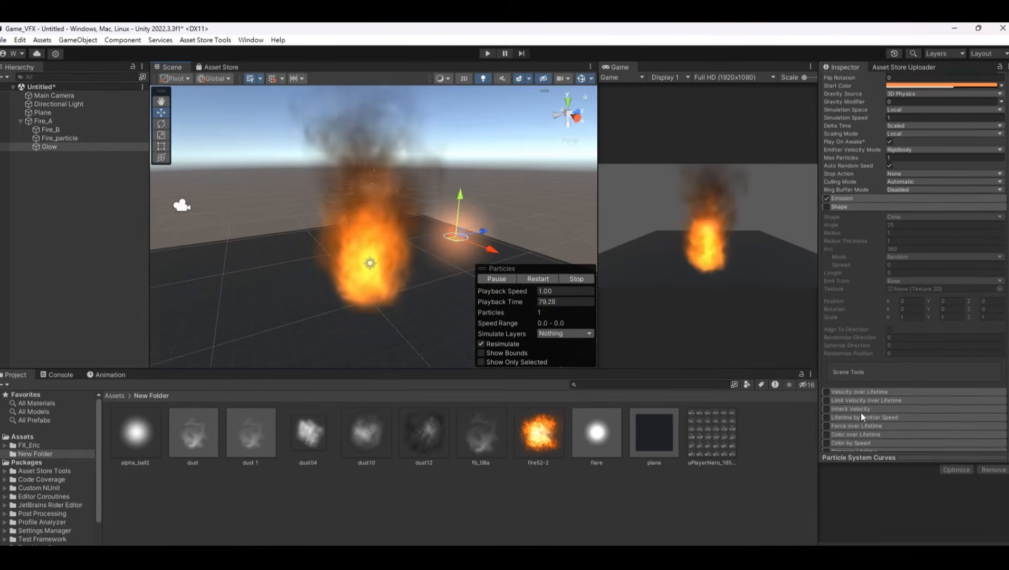
scroll(860, 413, "down", 1)
left_click(825, 404)
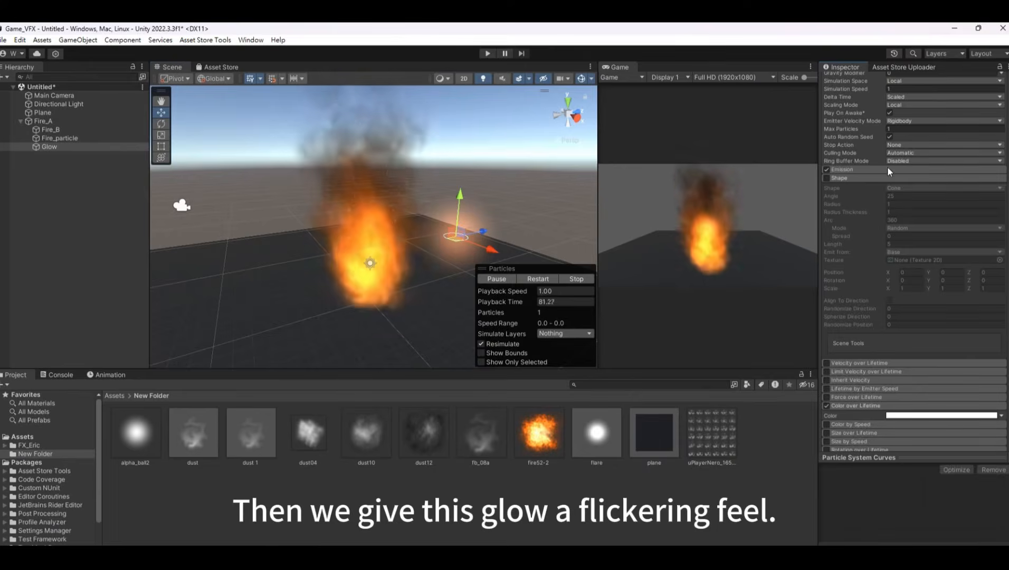
left_click(885, 178)
Step: In Glow's Color over Lifetime gradient, add an alpha key halfway and set the first and last alpha keys to 150
left_click(923, 238)
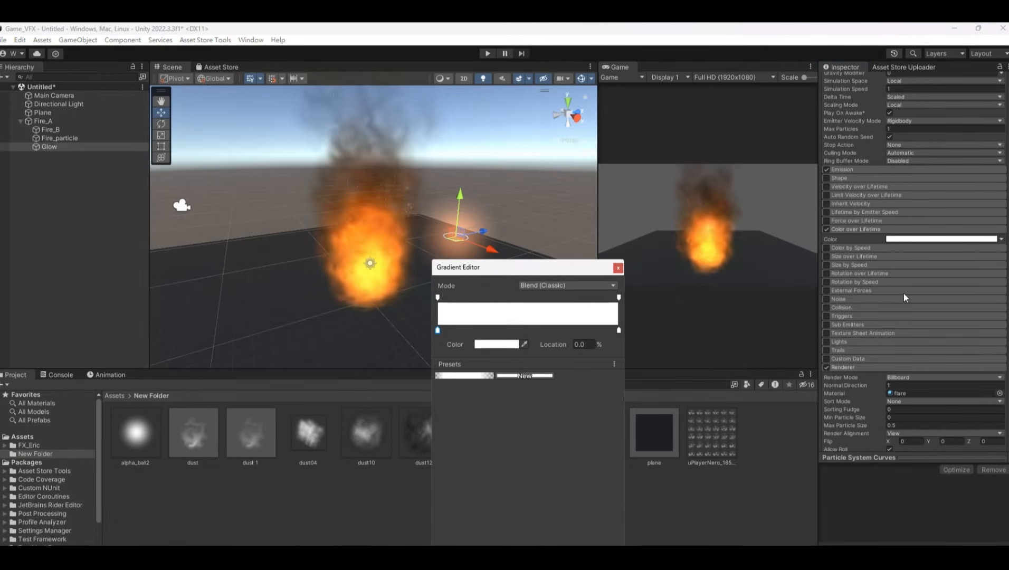
left_click(519, 298)
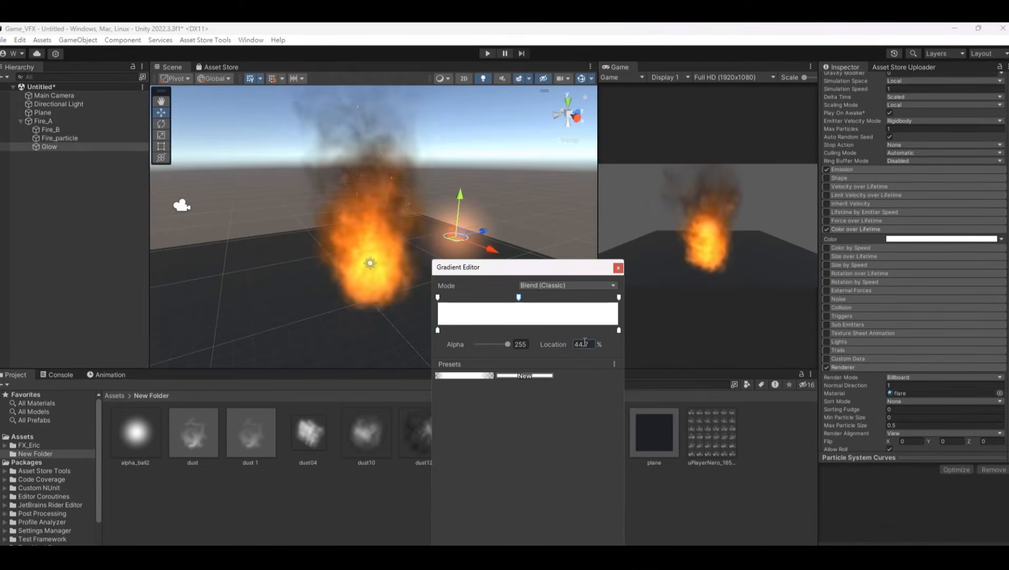
left_click(437, 297)
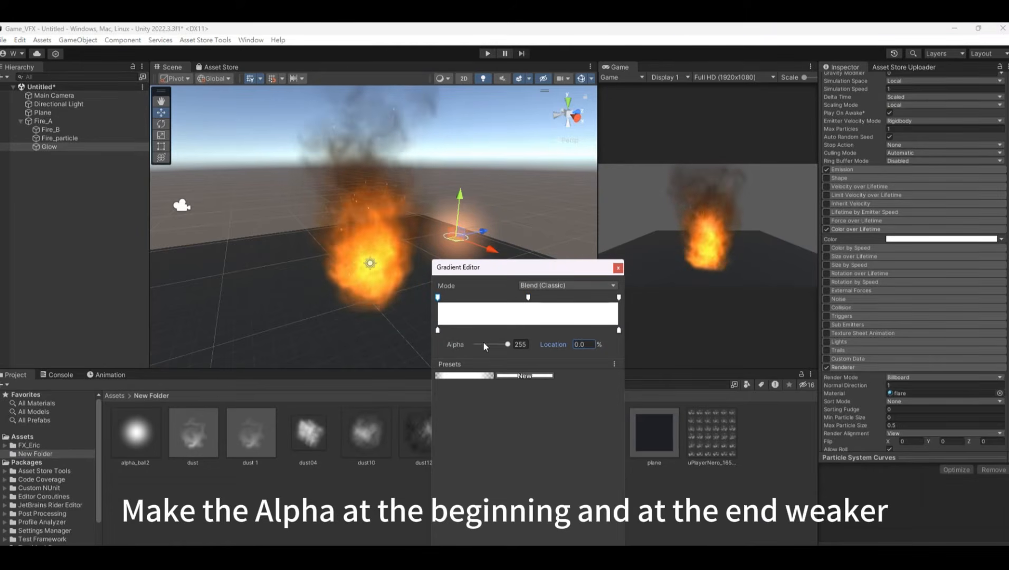
left_click(520, 344)
type("150")
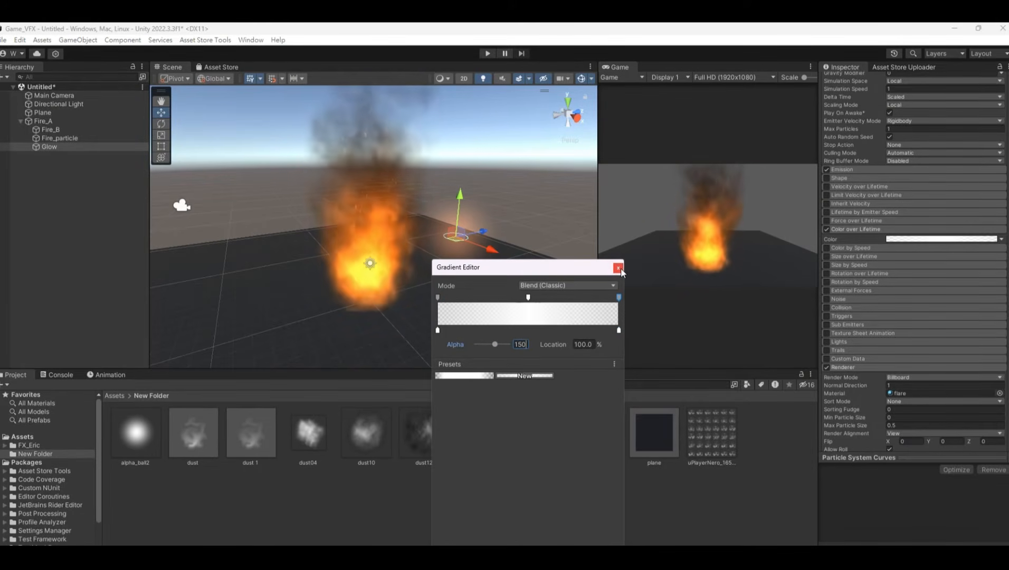
Step: Raise the gradient's first and last alpha keys to 180 so both ends match
left_click_drag(494, 343, 498, 343)
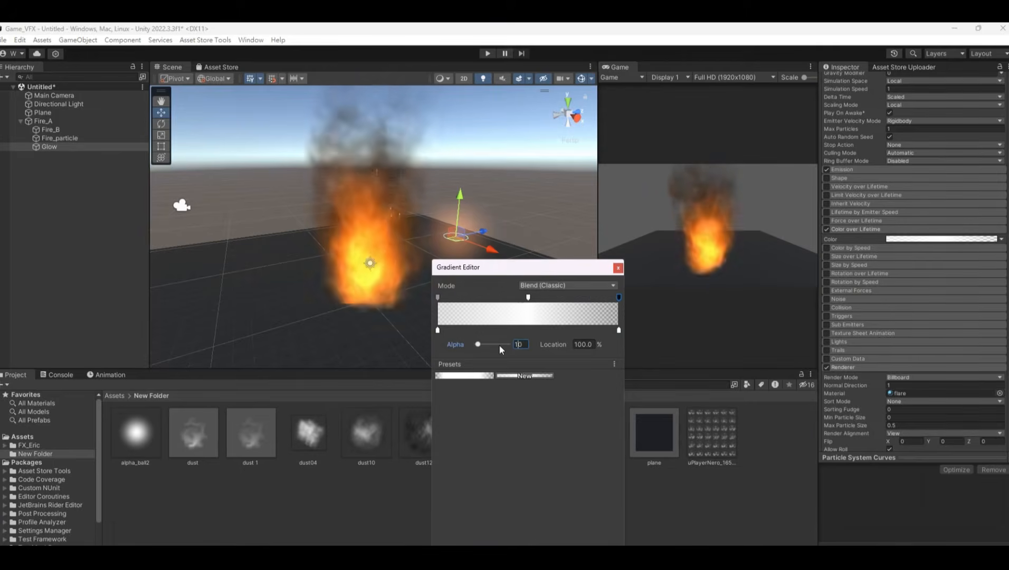
left_click(438, 297)
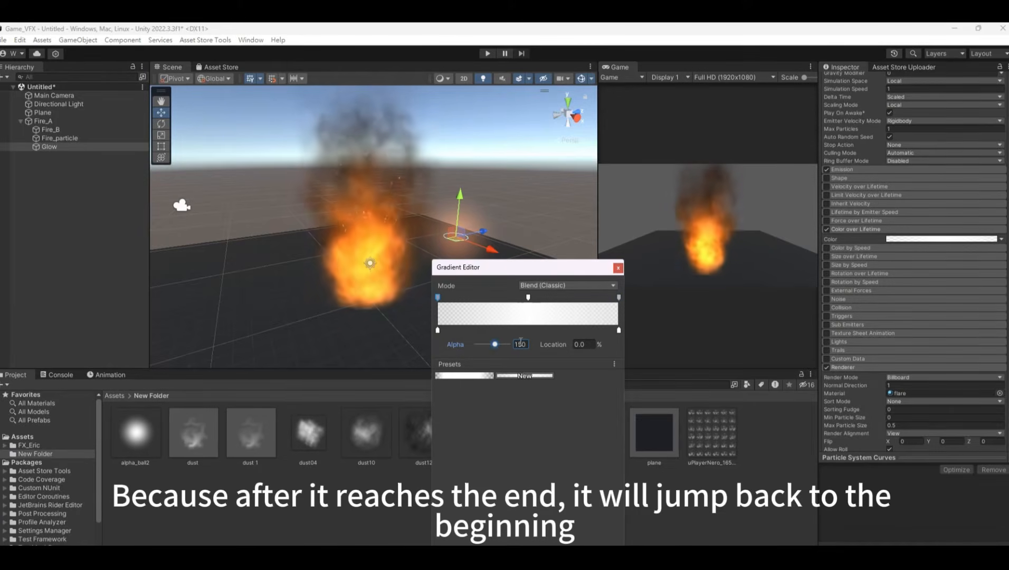
type("180")
Step: Raise the alpha of Glow's Start Color to about 201
scroll(985, 279, "up", 3)
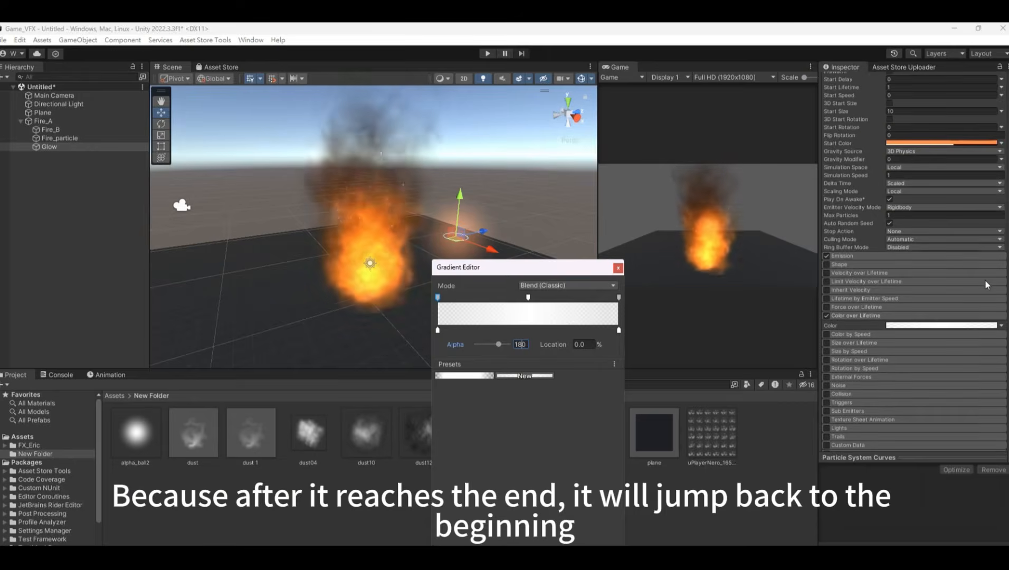
left_click(941, 143)
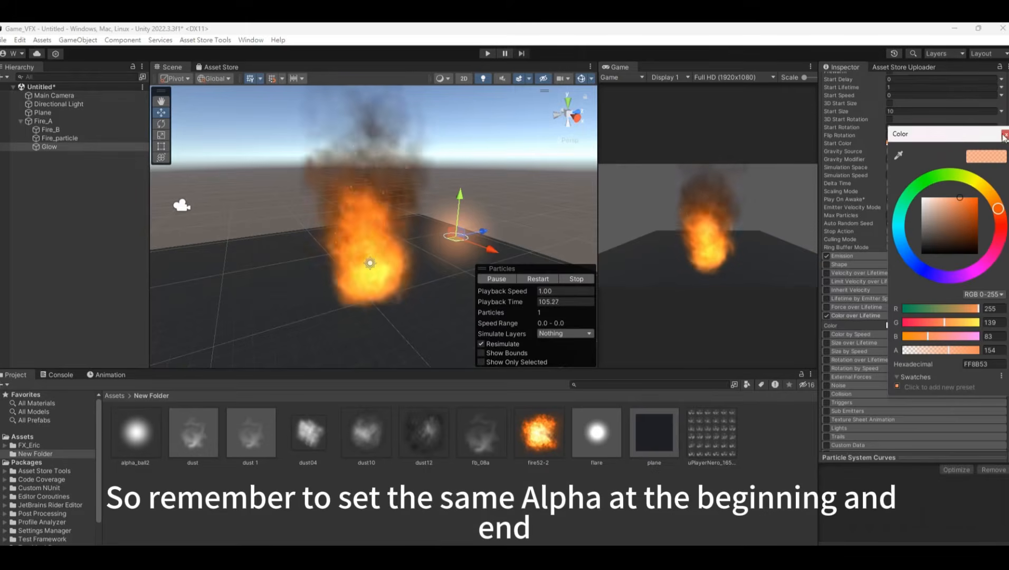
left_click(964, 350)
left_click(753, 24)
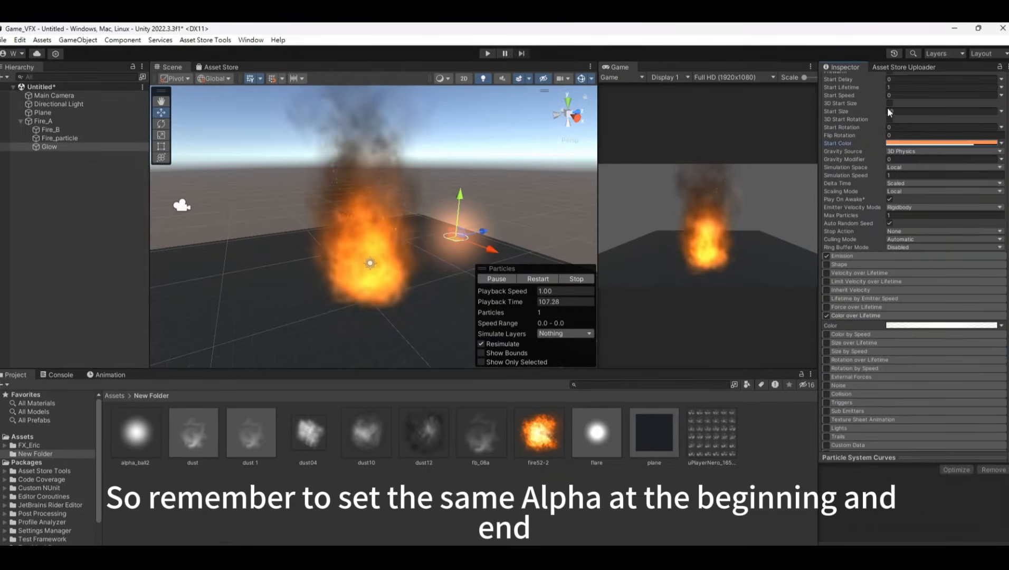
Step: Sample yellow FFCE3C from the fire's centre as Glow's Start Color and shift its hue slightly towards orange
left_click(948, 144)
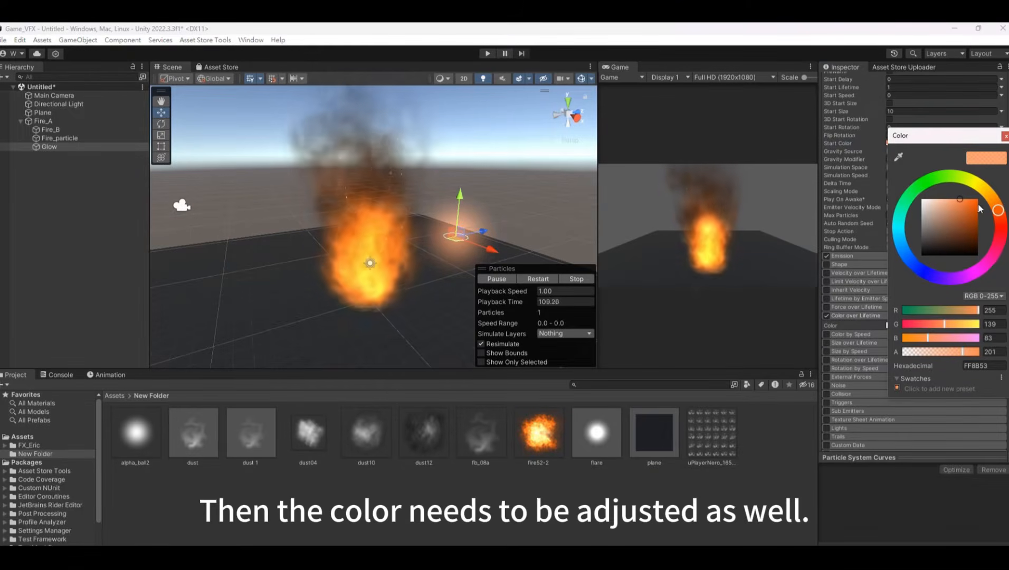
left_click(897, 156)
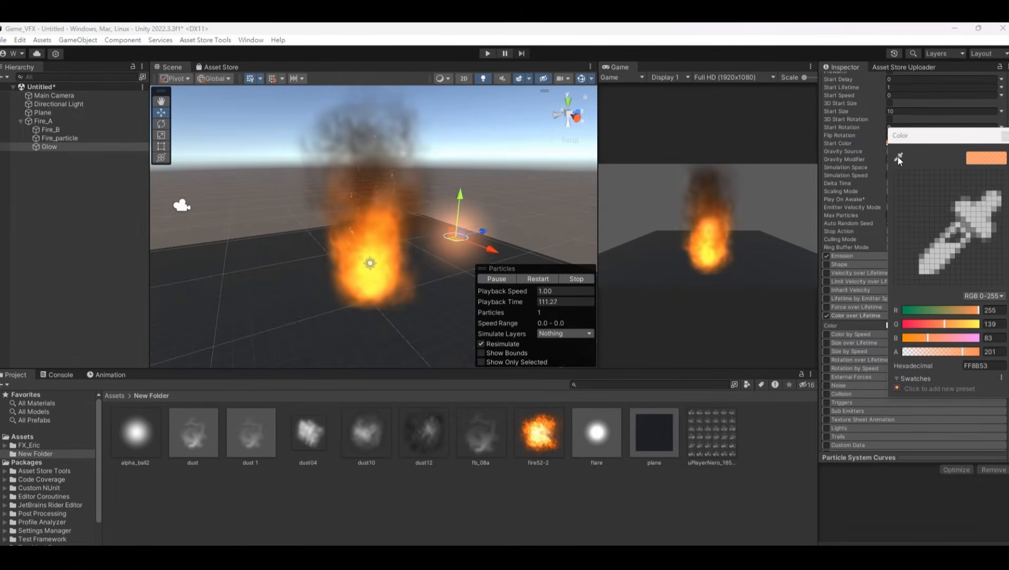
left_click(369, 272)
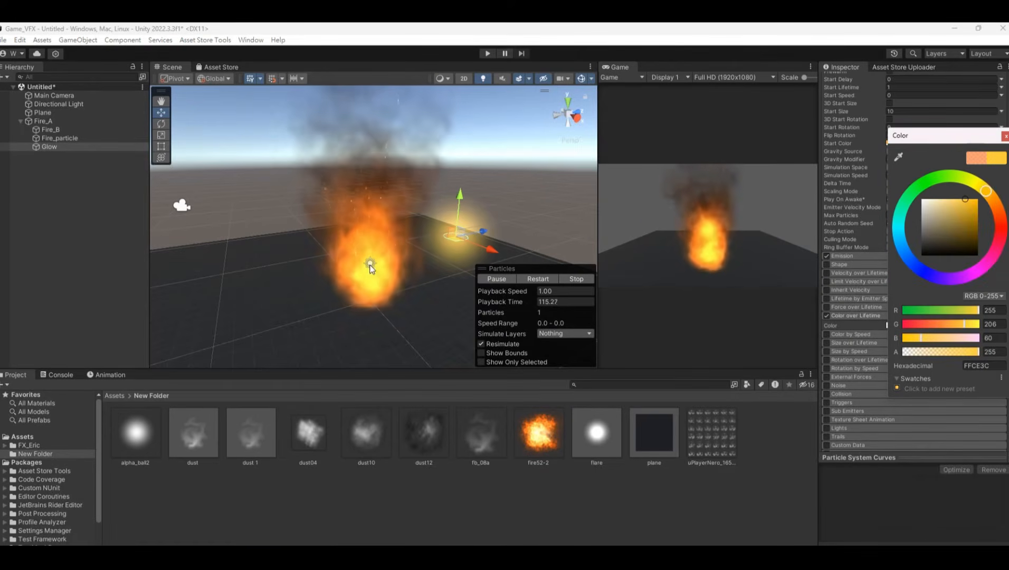
left_click(993, 199)
left_click(687, 28)
scroll(975, 189, "up", 5)
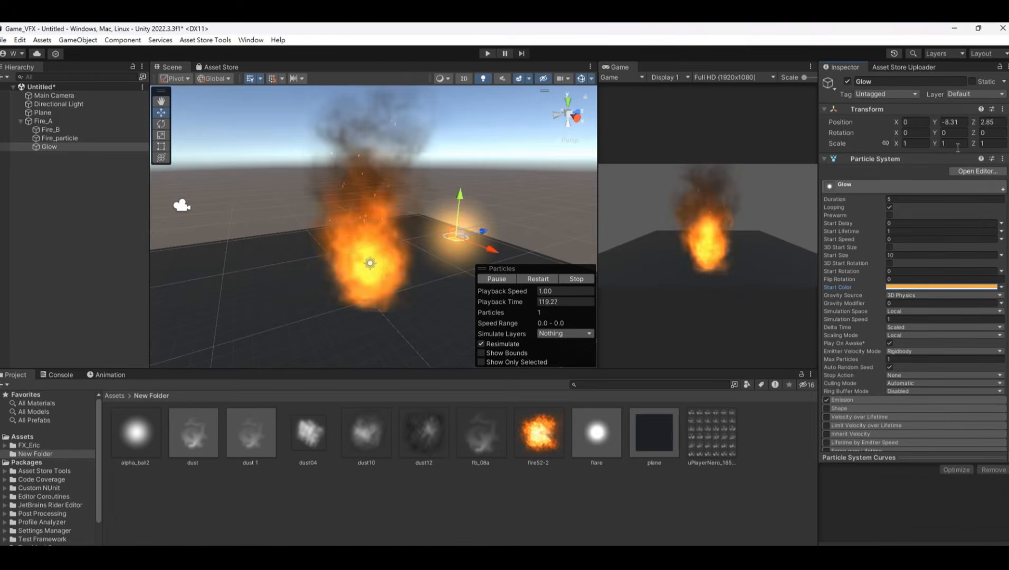
Step: Reset Glow's Position Y and Z to 0, then raise it to Z 1.78 within the flames
left_click(962, 124)
type("0")
left_click(992, 122)
type("0")
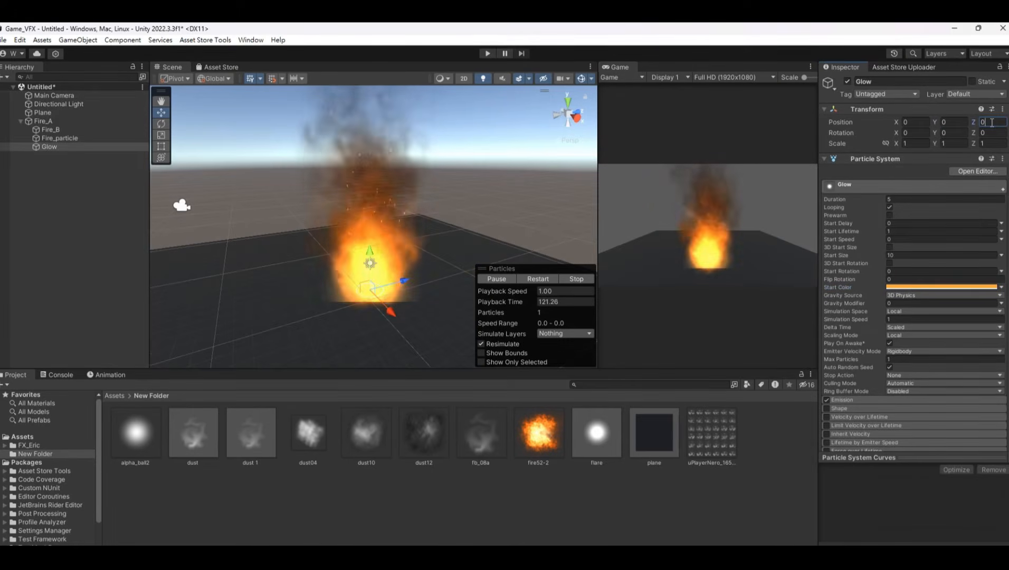
left_click_drag(373, 252, 376, 230)
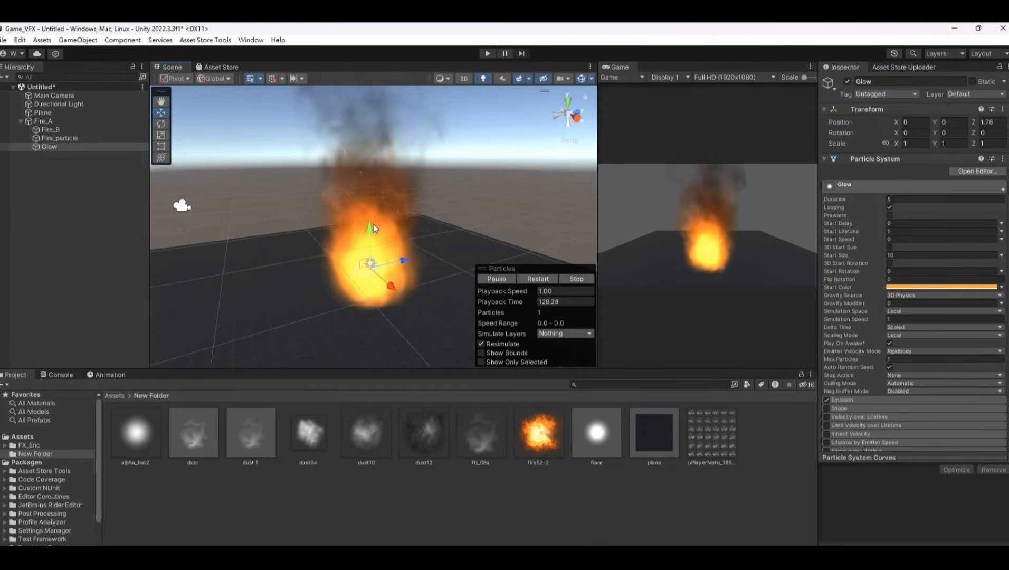
Step: Enable Soft Particles on Glow's flare material and enlarge the Game view to check where the glow meets the floor
scroll(1004, 282, "down", 2)
scroll(1004, 281, "down", 10)
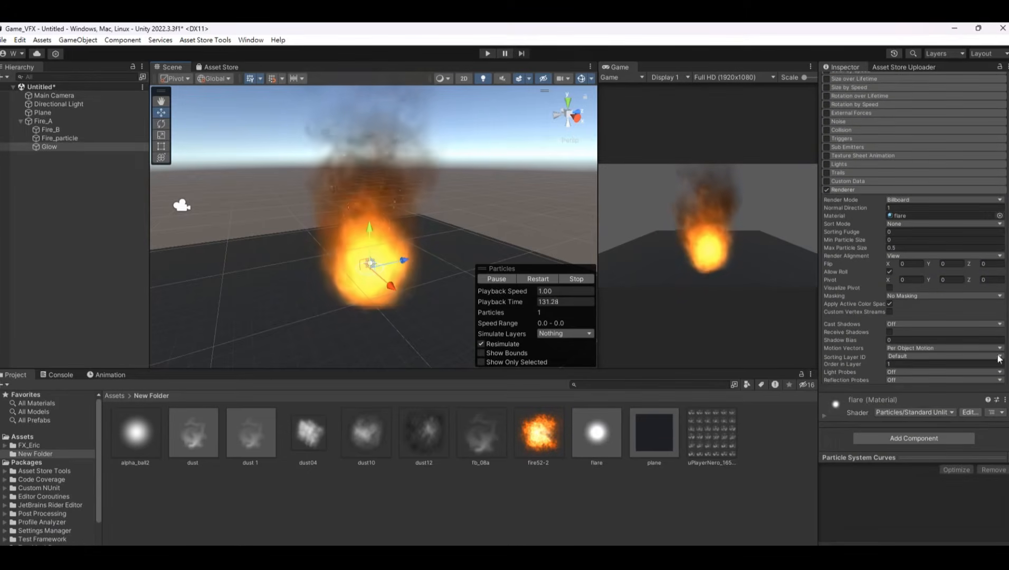
left_click(842, 422)
scroll(1005, 370, "down", 4)
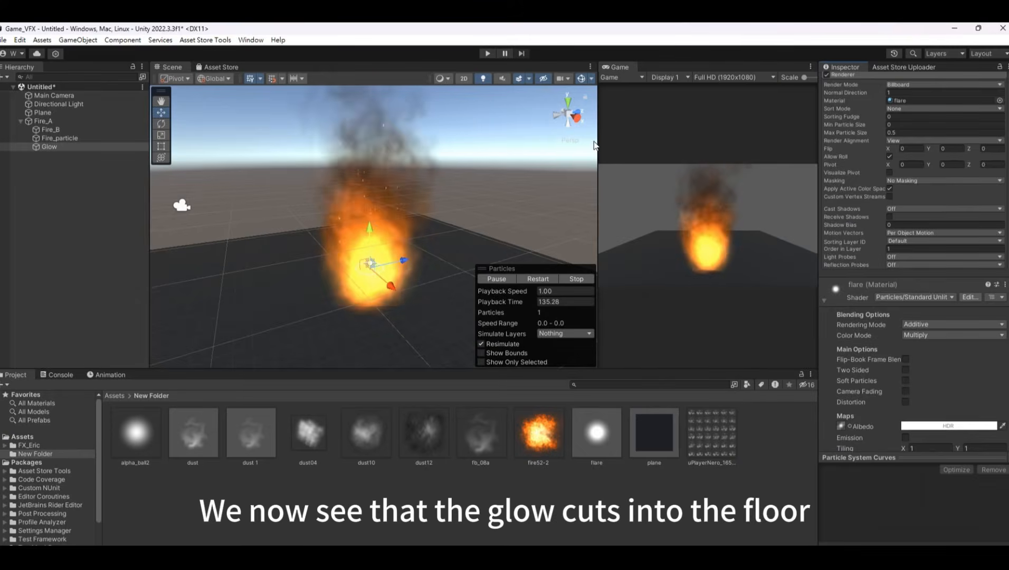
left_click_drag(598, 138, 450, 138)
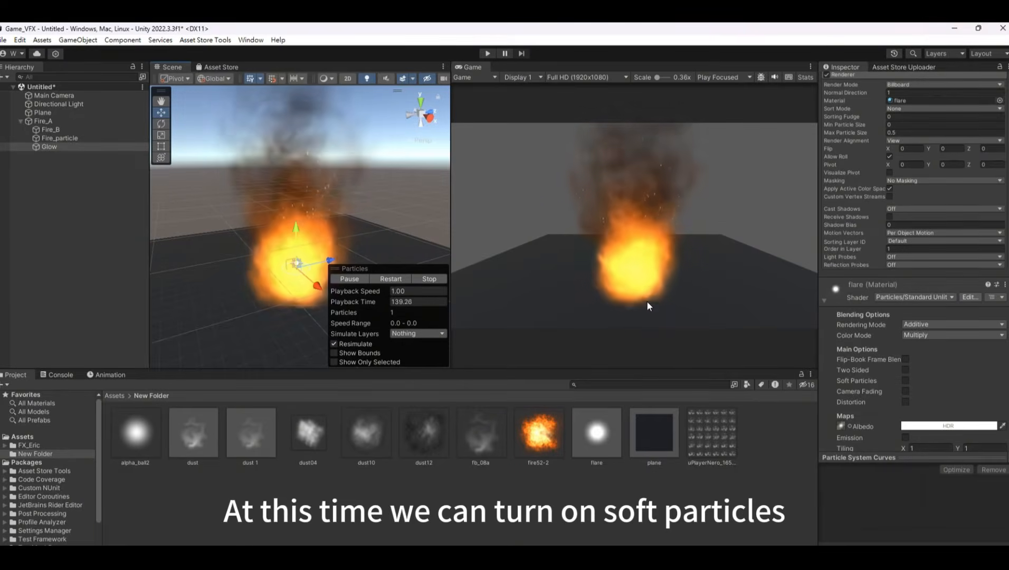
left_click(904, 380)
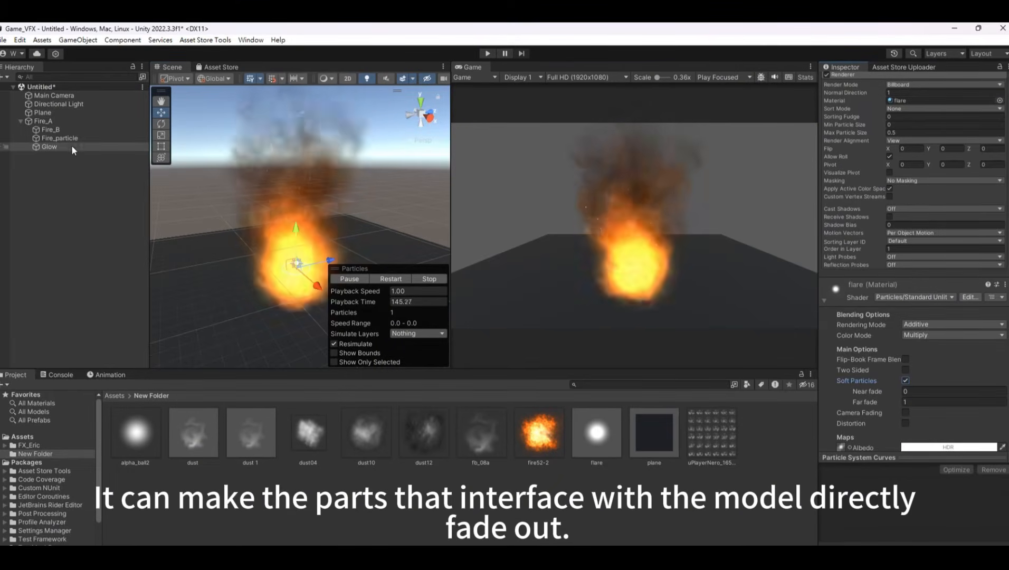
Step: Enable Soft Particles on Fire_A's dust material
left_click(87, 121)
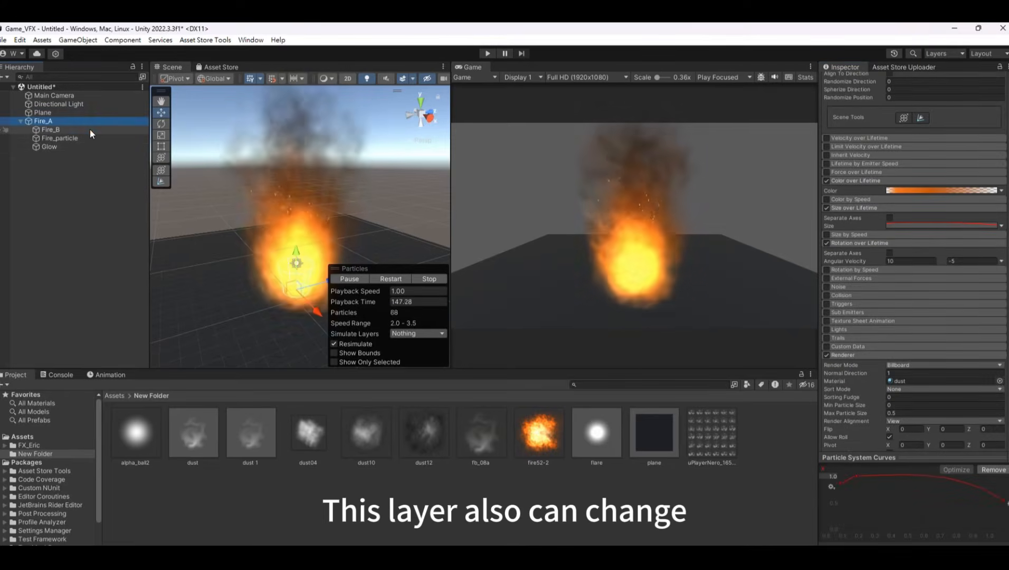
left_click(90, 130, "ctrl")
left_click(116, 120)
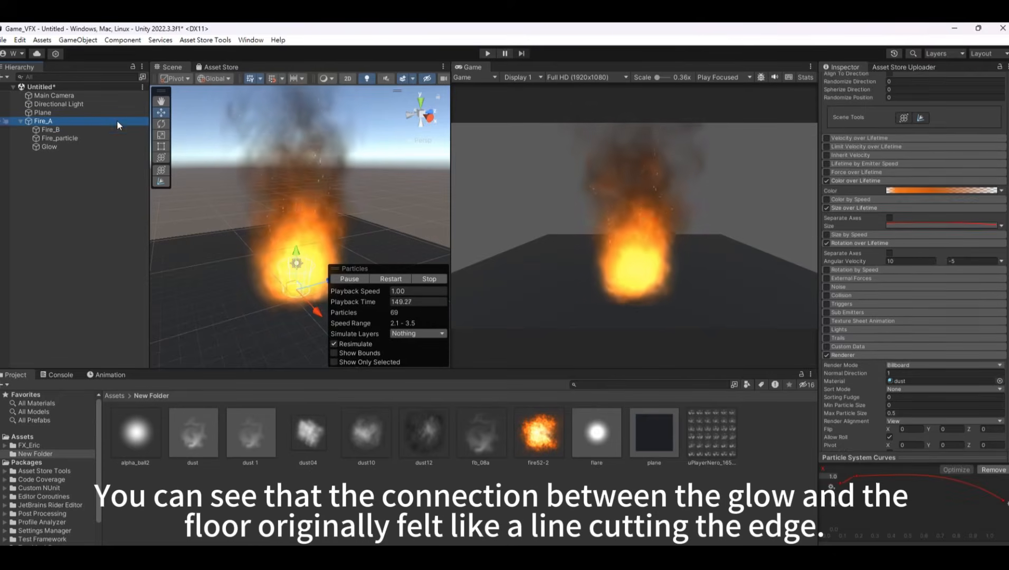
scroll(992, 366, "down", 5)
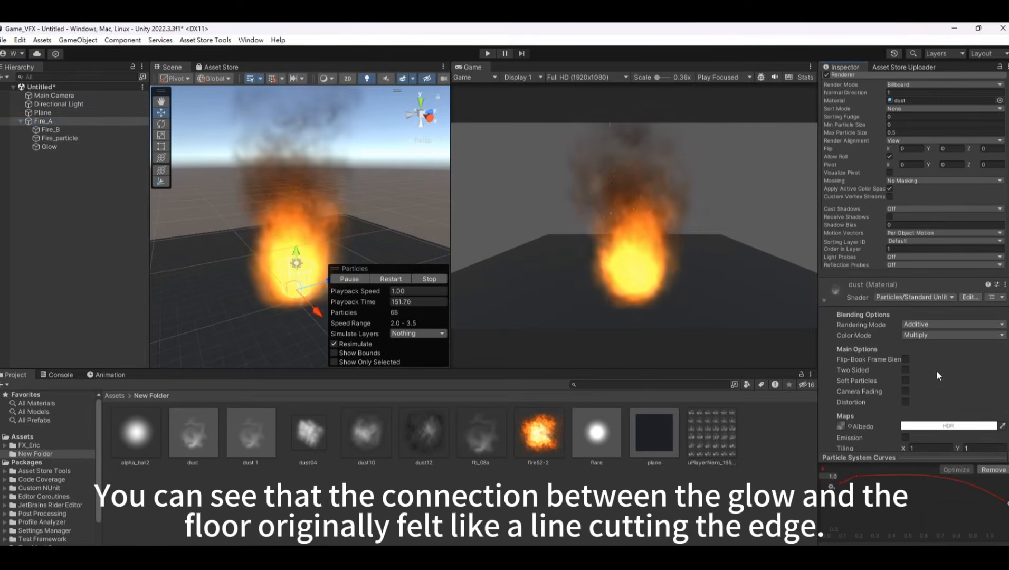
left_click(904, 381)
Step: Expand Fire_B's dust 1 material settings and enable Soft Particles
left_click(77, 131)
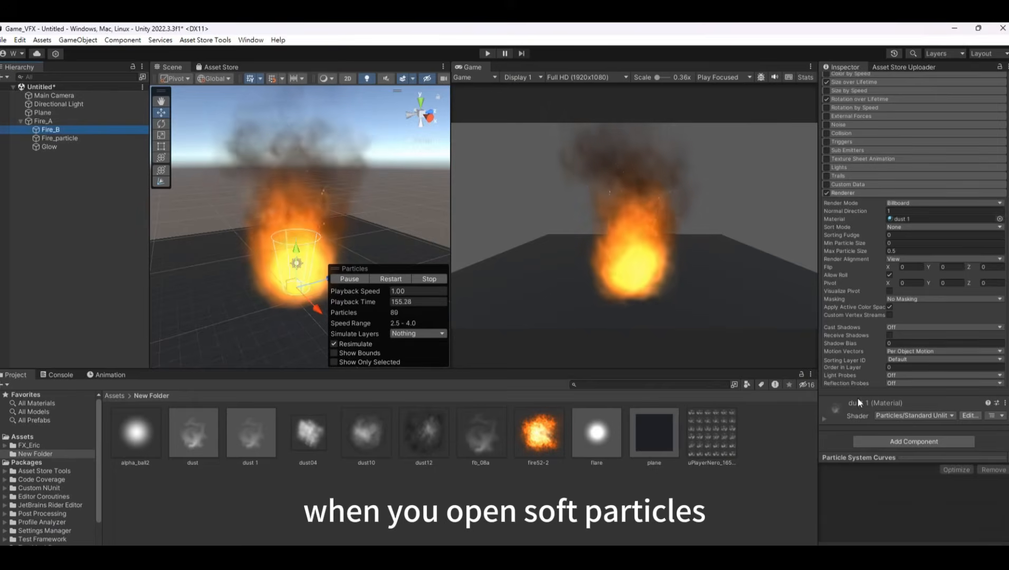
left_click(832, 418)
scroll(870, 416, "down", 4)
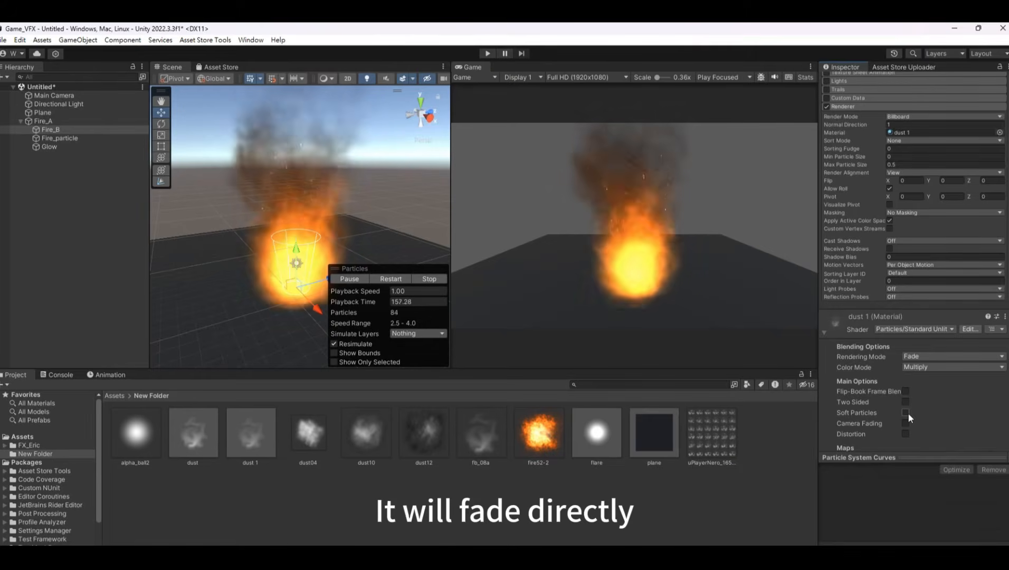
left_click(905, 412)
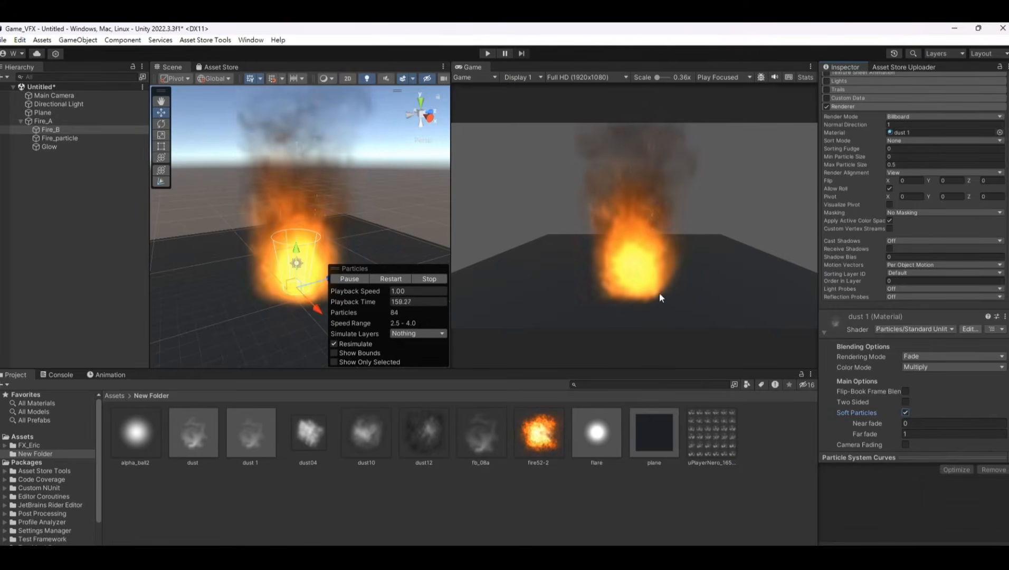
Step: Set the alpha of Fire_A's Start Color to 139
left_click(89, 122)
scroll(927, 235, "up", 12)
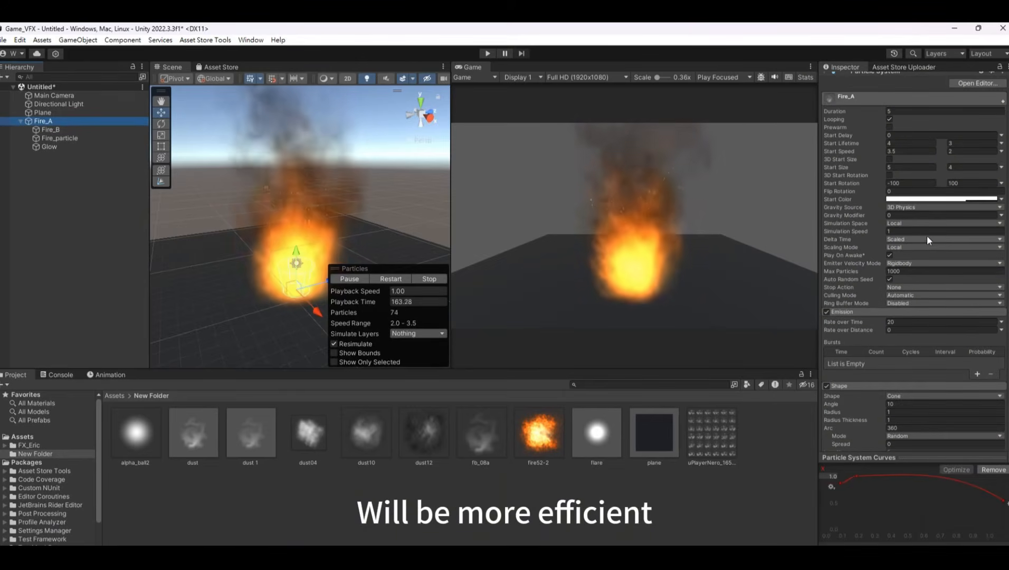
left_click(965, 199)
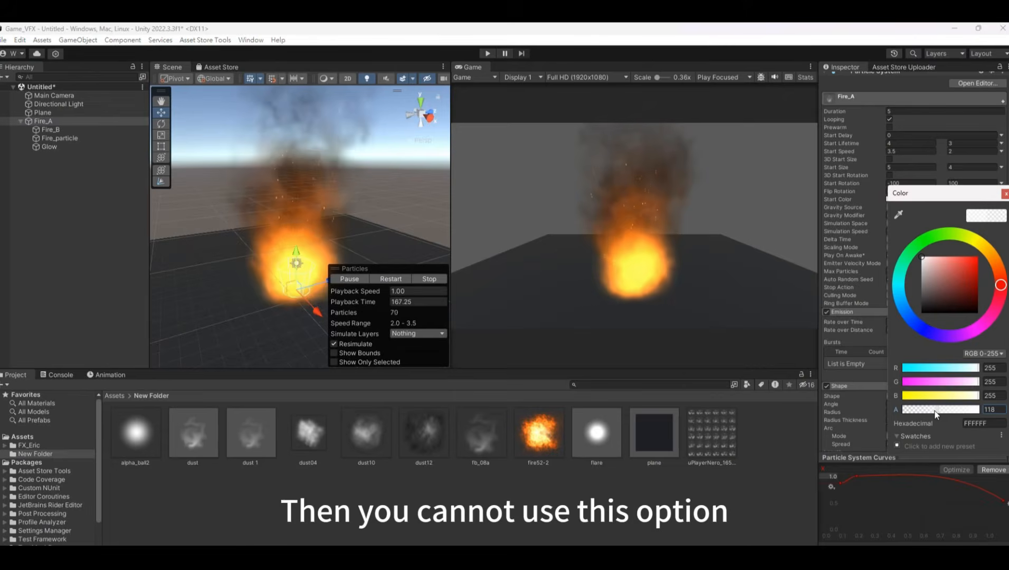
left_click_drag(956, 410, 935, 415)
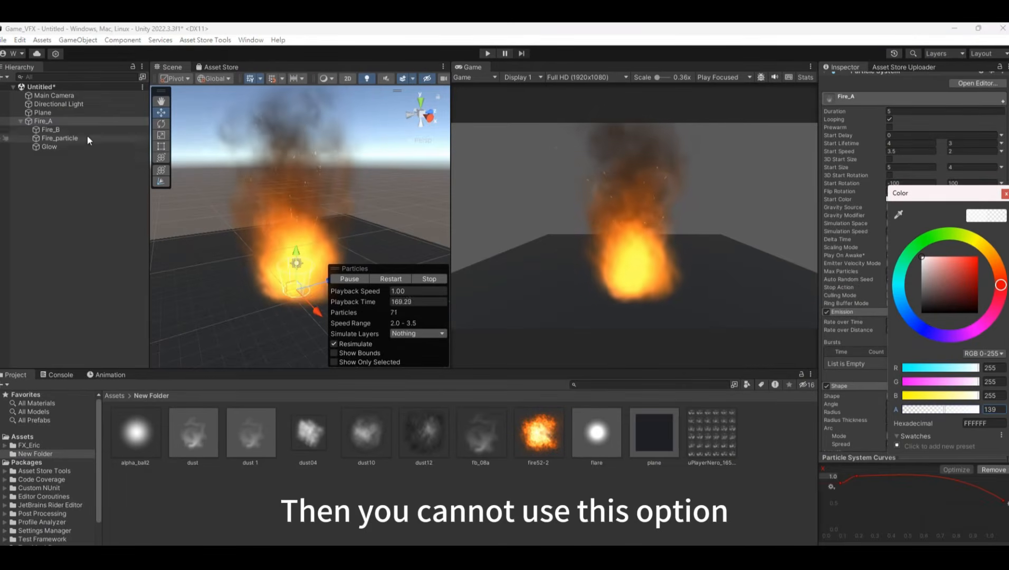
Step: Lower the alpha of Glow's Start Color to 132 and enlarge the Scene view again
left_click(63, 147)
left_click(945, 199)
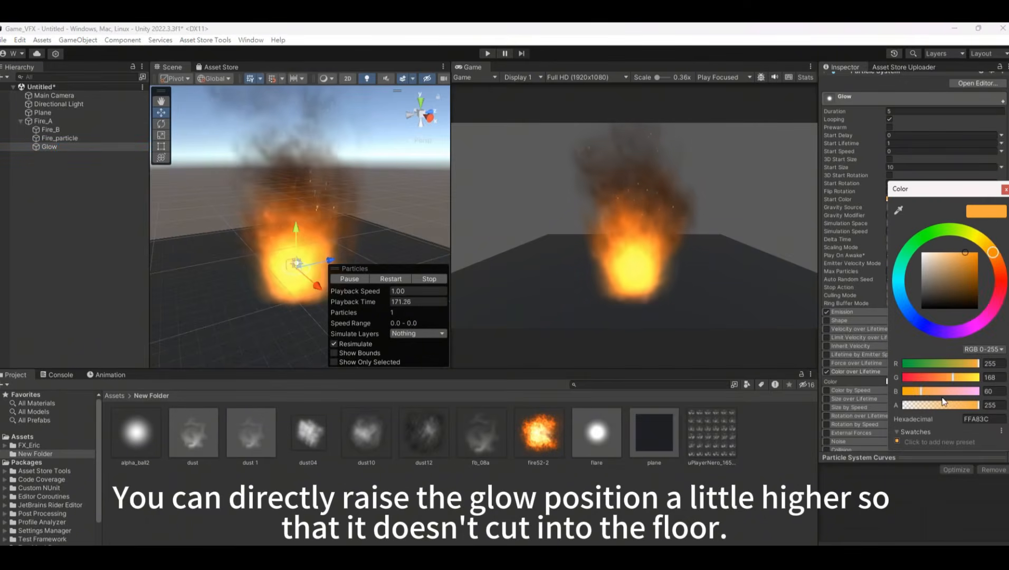
left_click_drag(966, 408, 942, 405)
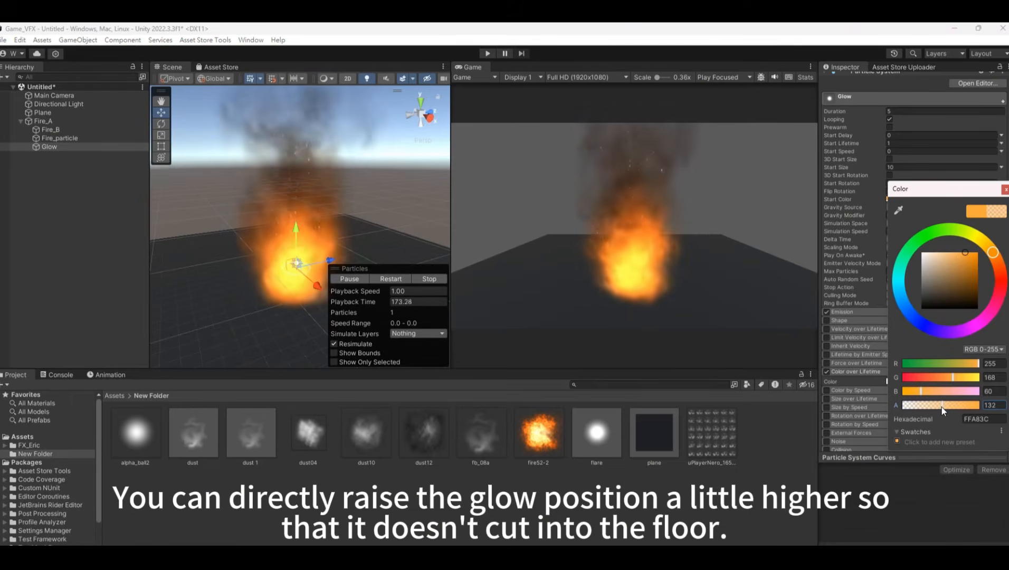
left_click_drag(449, 154, 626, 154)
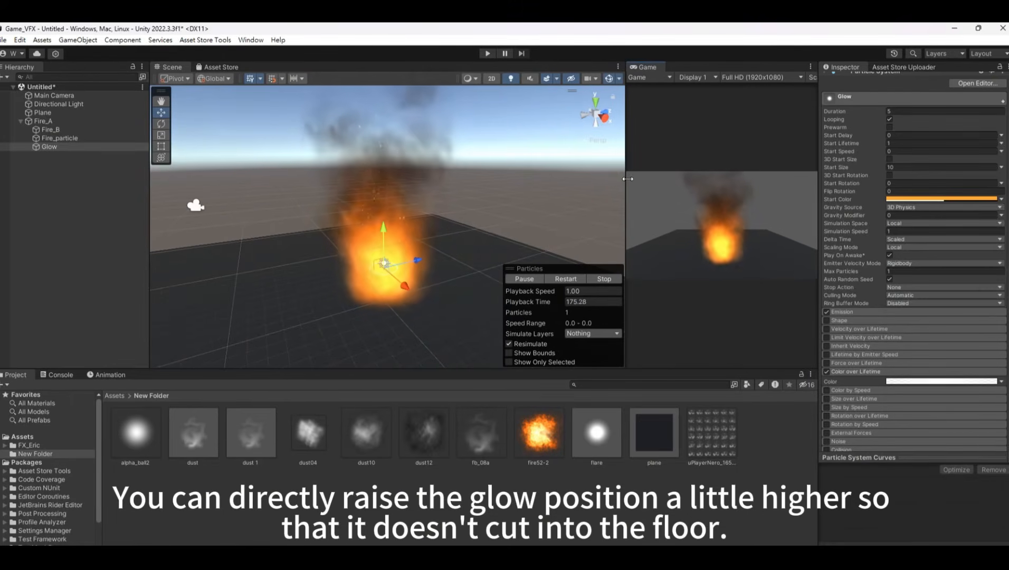
Step: Duplicate the Glow layer and rename the copy Glow_Floor
left_click(88, 146)
key("ctrl+d")
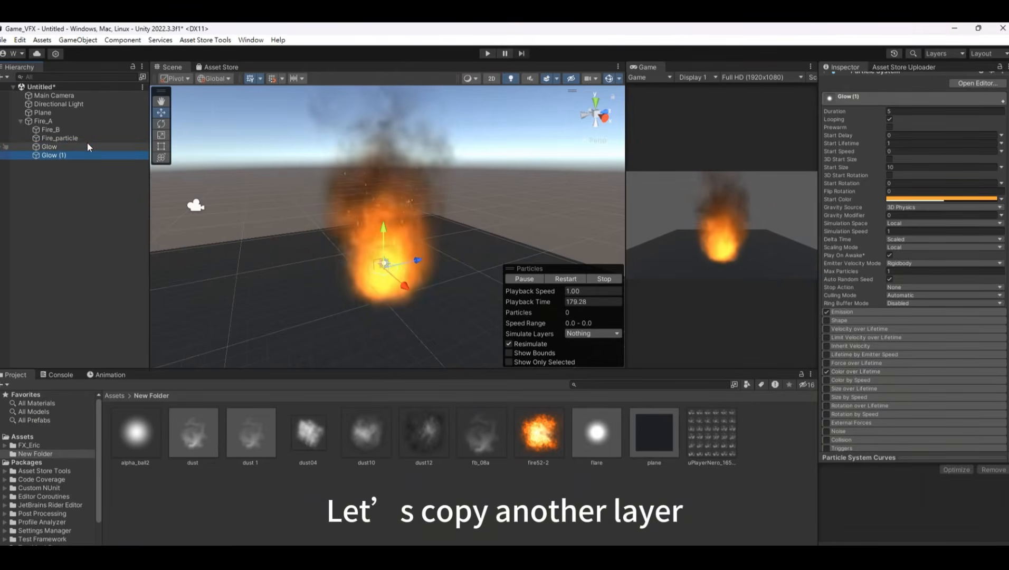
scroll(913, 158, "up", 5)
left_click(874, 80)
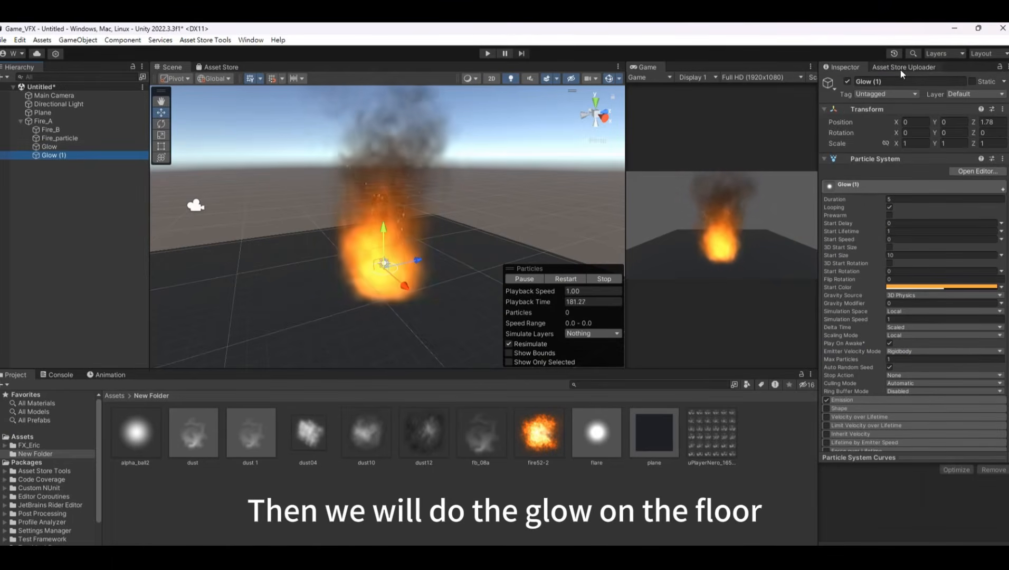
type("Glow")
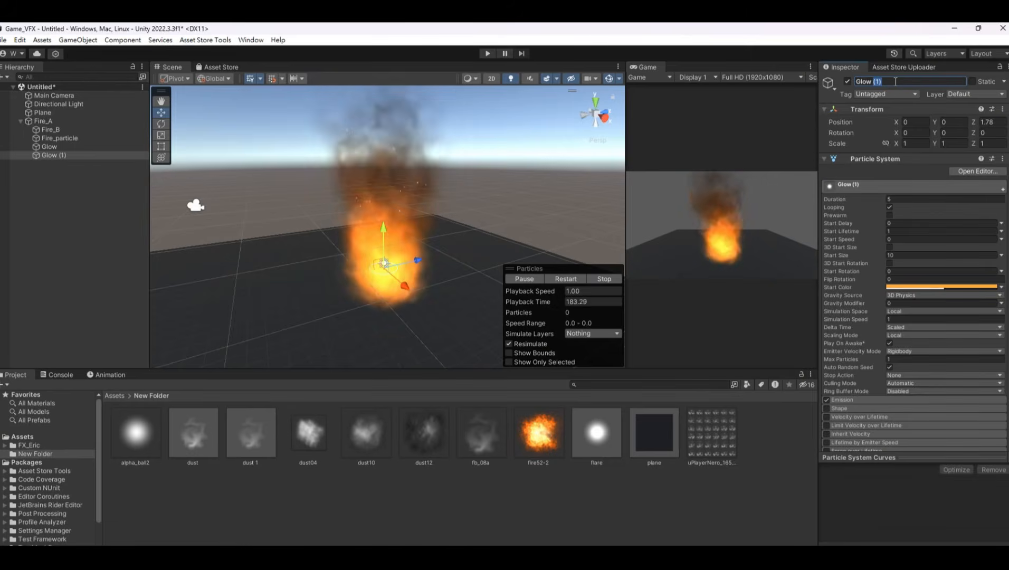
type("_Floor")
key("Return")
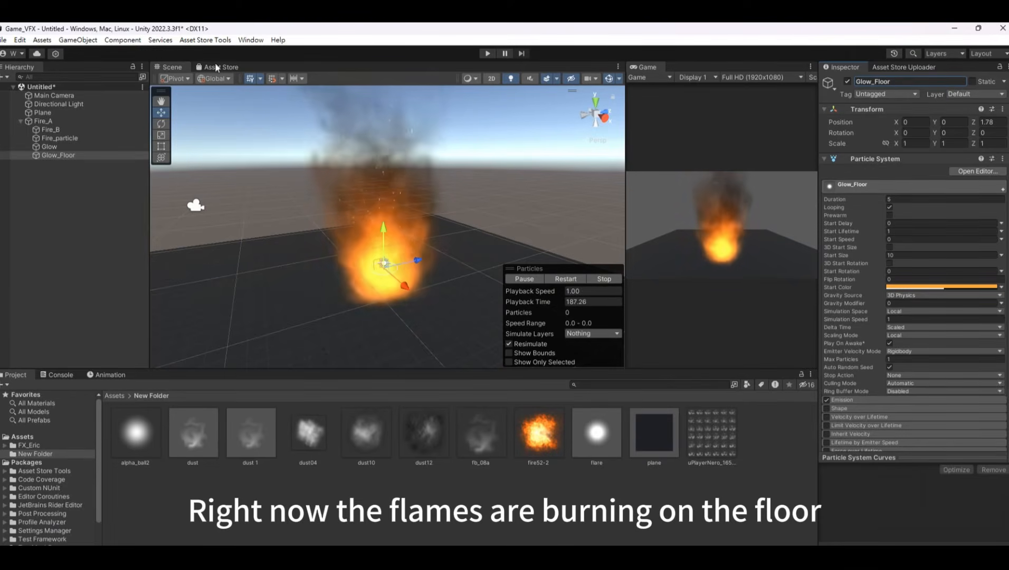
Step: Move Glow_Floor beside the fire, restart its playback and set its Render Mode to Horizontal Billboard
scroll(996, 266, "down", 7)
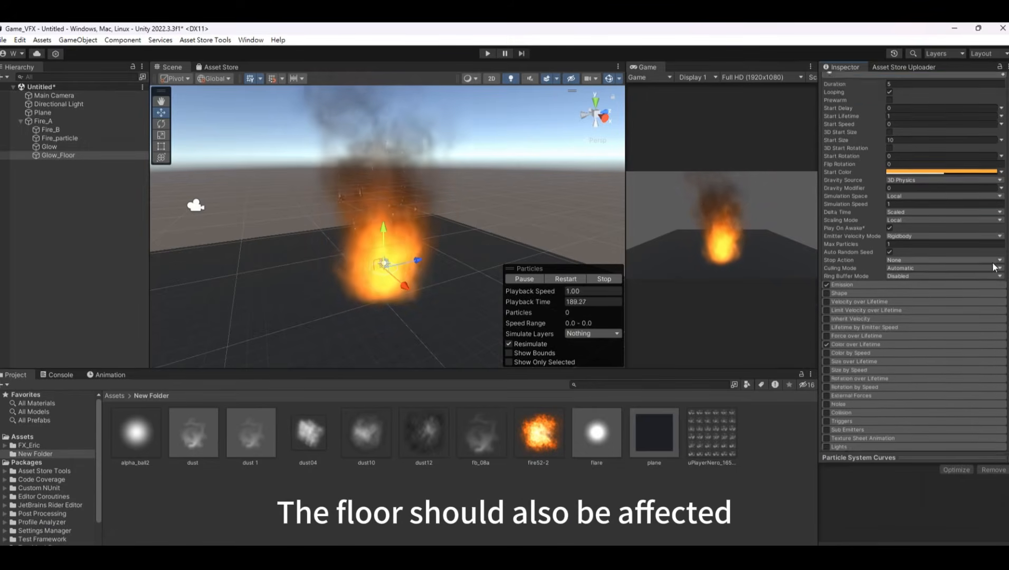
left_click_drag(420, 259, 490, 248)
left_click(555, 279)
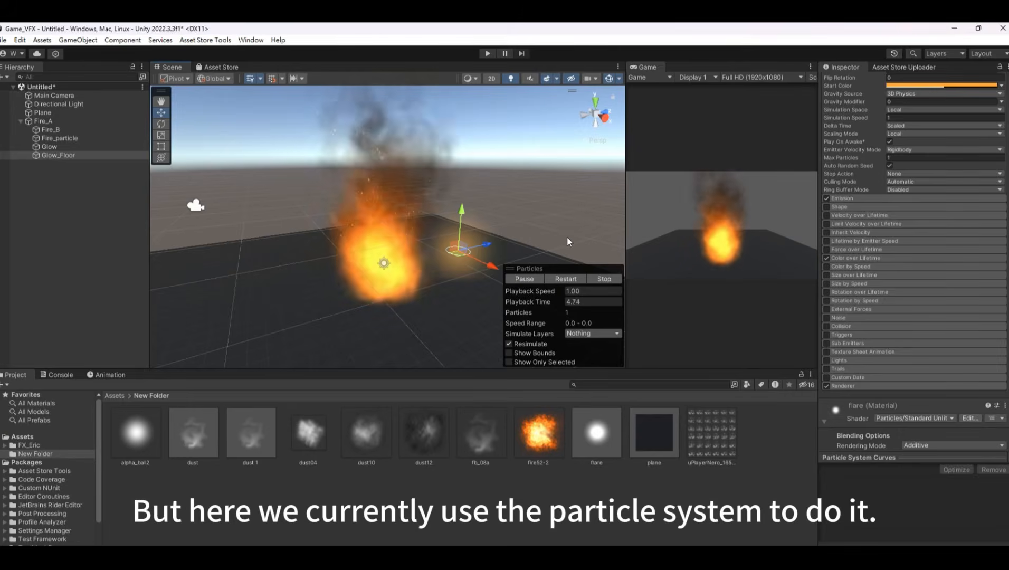
left_click(910, 383)
scroll(910, 348, "down", 3)
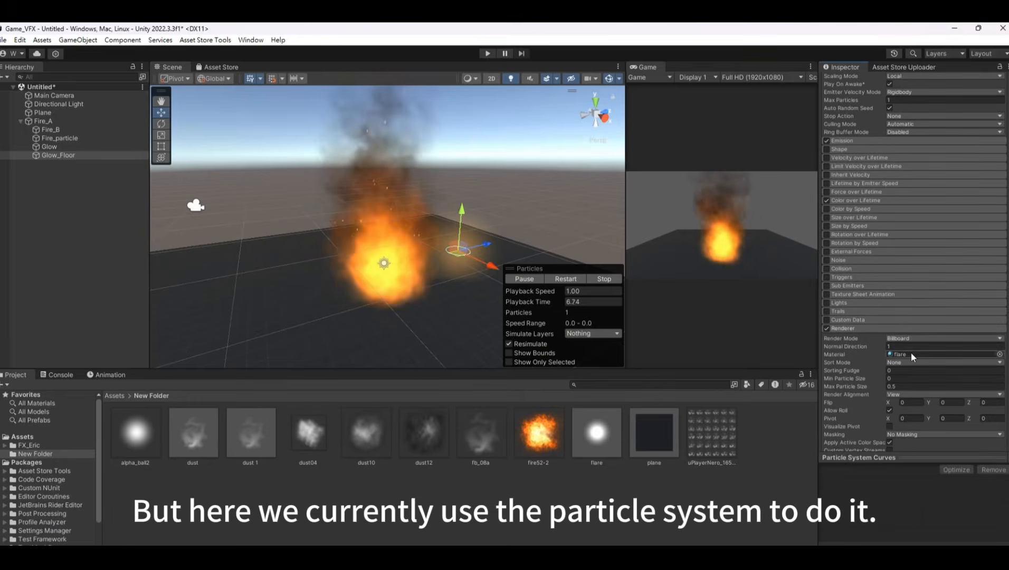
left_click(902, 340)
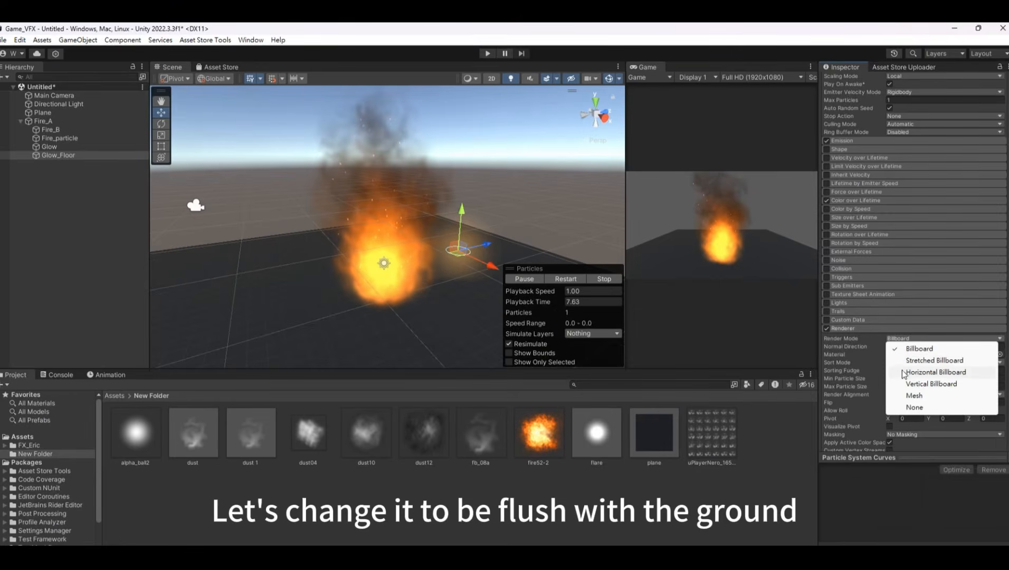
left_click(935, 372)
left_click_drag(438, 222, 417, 236, "alt")
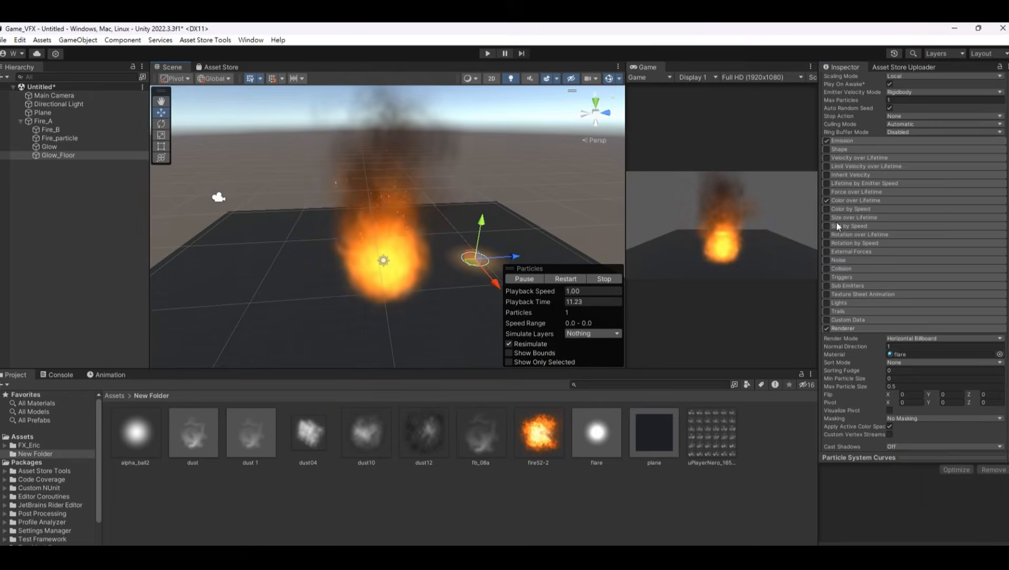
Step: Set Glow_Floor's Position Y and Z to 0 so it sits back under the fire
scroll(839, 226, "up", 5)
scroll(993, 203, "up", 3)
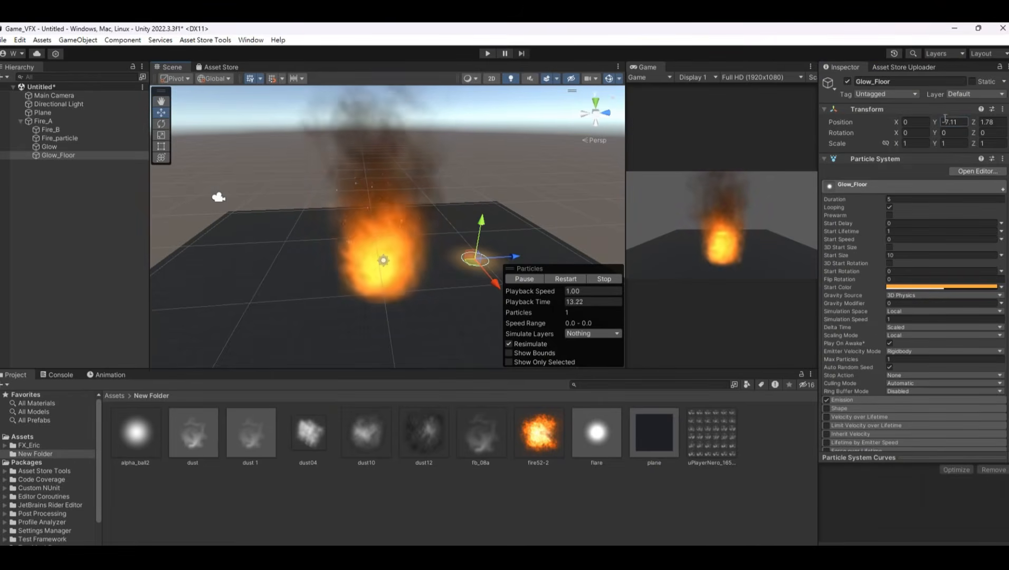
type("0")
left_click(982, 122)
type("0")
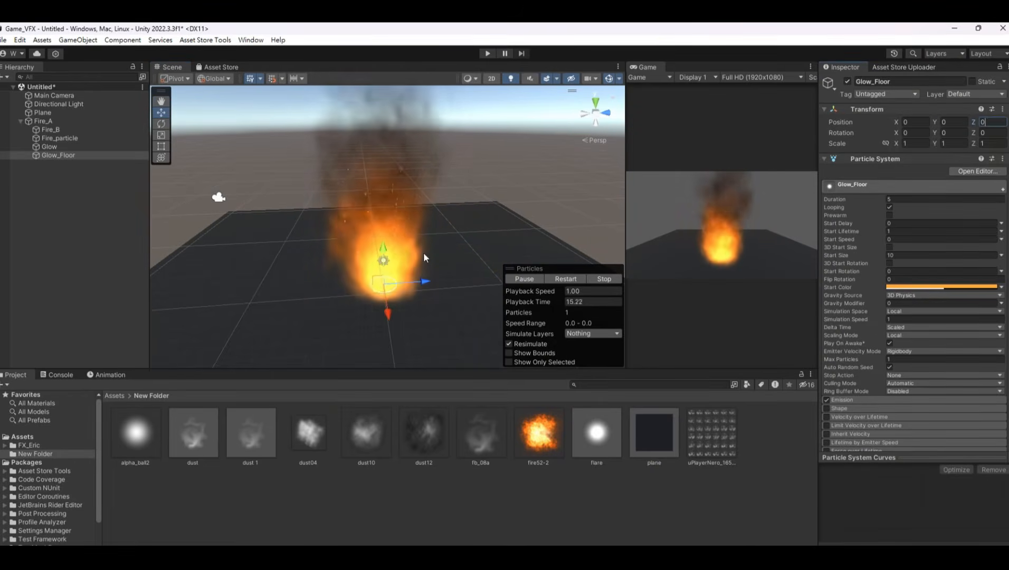
Step: Set Glow_Floor's Start Size to 20 and lower it towards the floor to Position Z -0.58
left_click_drag(425, 254, 469, 205, "alt")
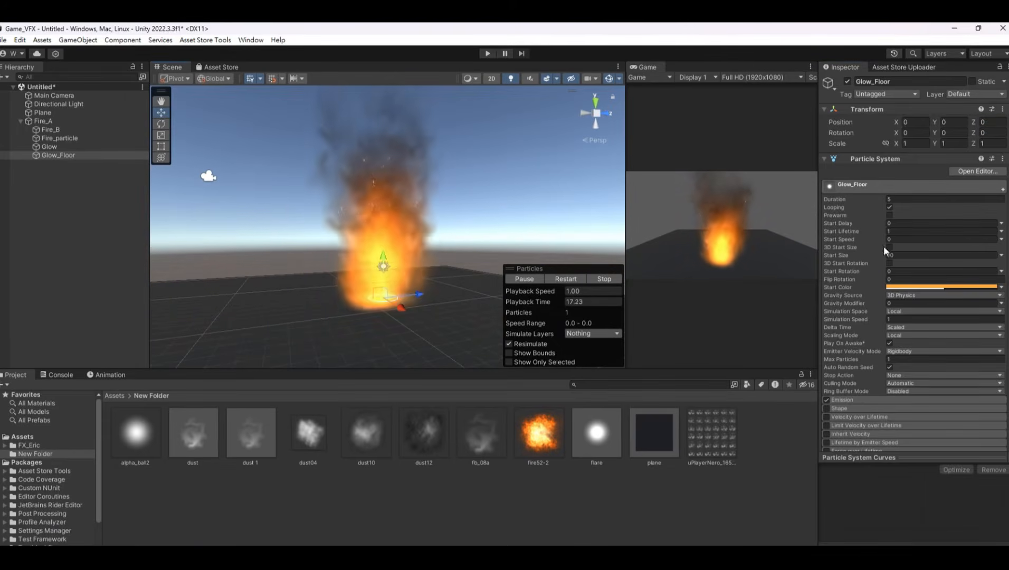
left_click(897, 255)
type("20")
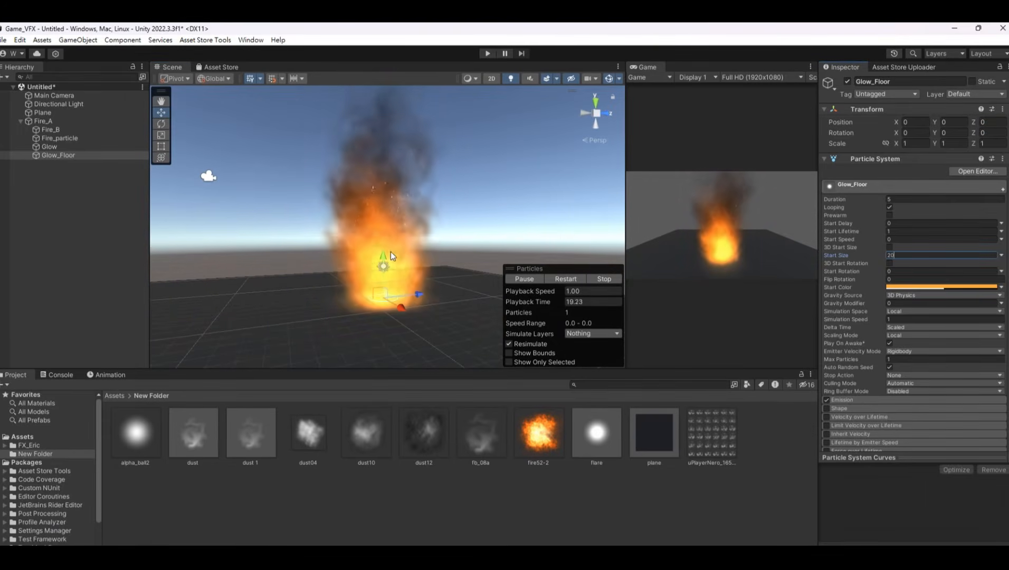
mouse_move(385, 257)
left_mouse_down()
mouse_move(383, 280)
mouse_move(386, 267)
left_mouse_up()
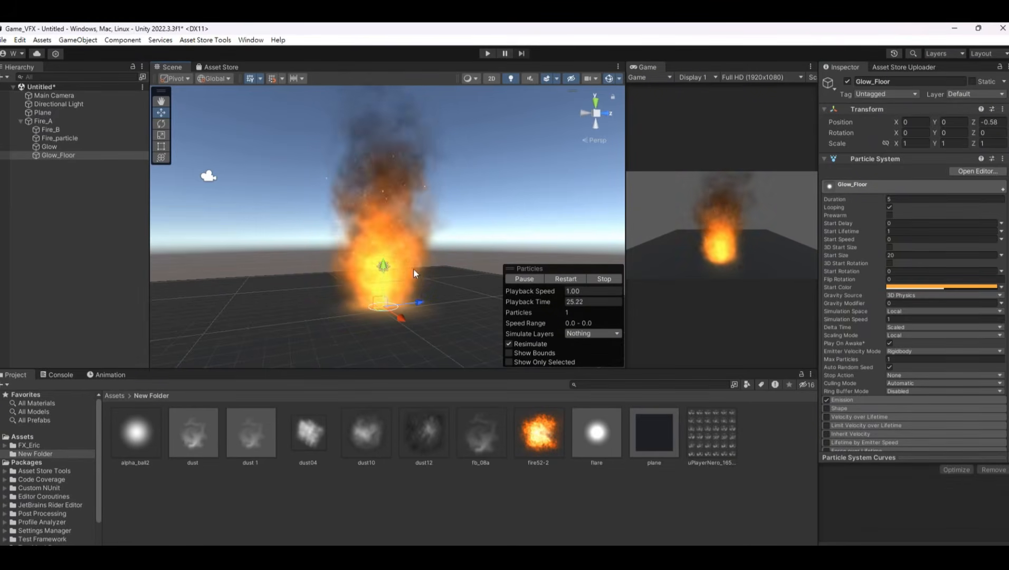
Step: Set Glow_Floor's Start Size to 25 and view the floor glow from a higher angle
left_click(900, 255)
type("25")
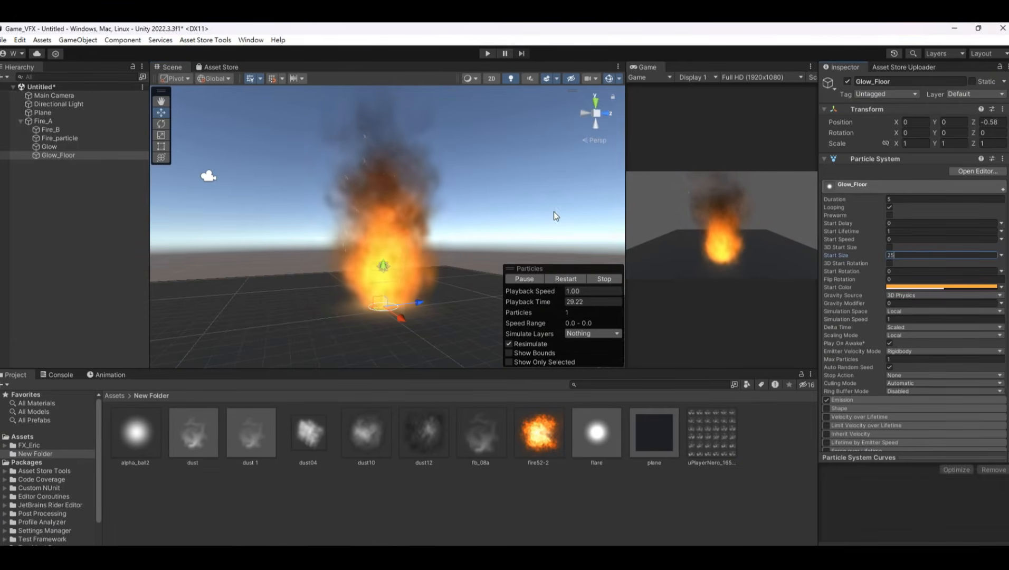
left_click_drag(521, 192, 445, 338, "alt")
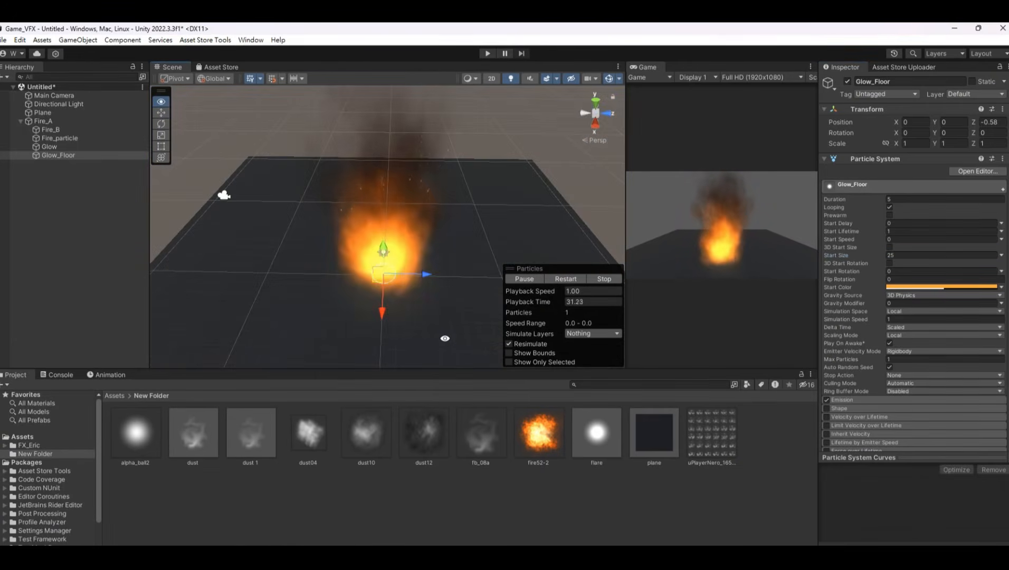
Step: Make Glow_Floor's Start Color fully opaque with alpha 255 and shift it to a deeper orange, about FB9312
left_click(948, 286)
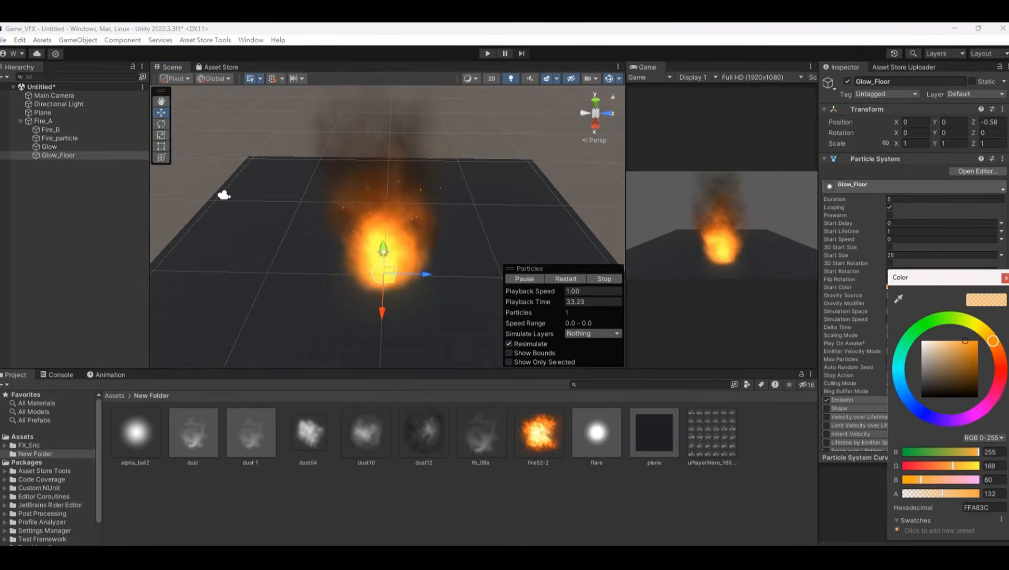
left_click_drag(993, 491, 971, 497)
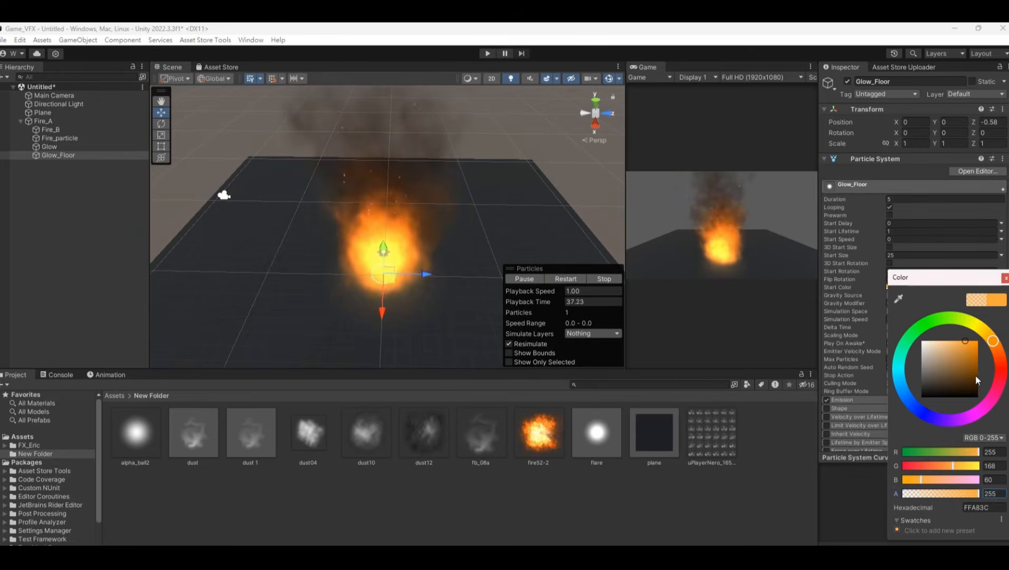
left_click_drag(975, 379, 976, 345)
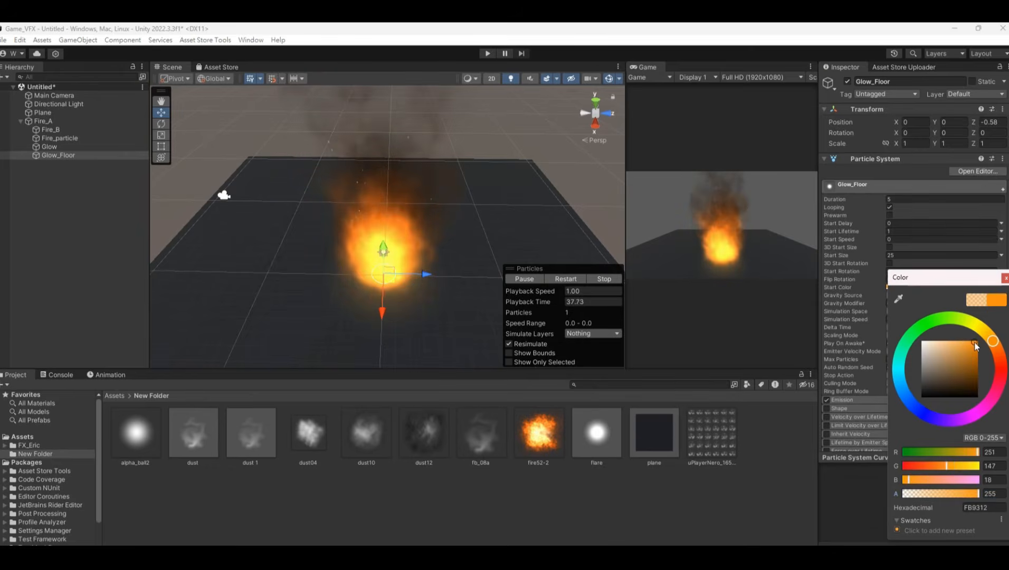
left_click(625, 28)
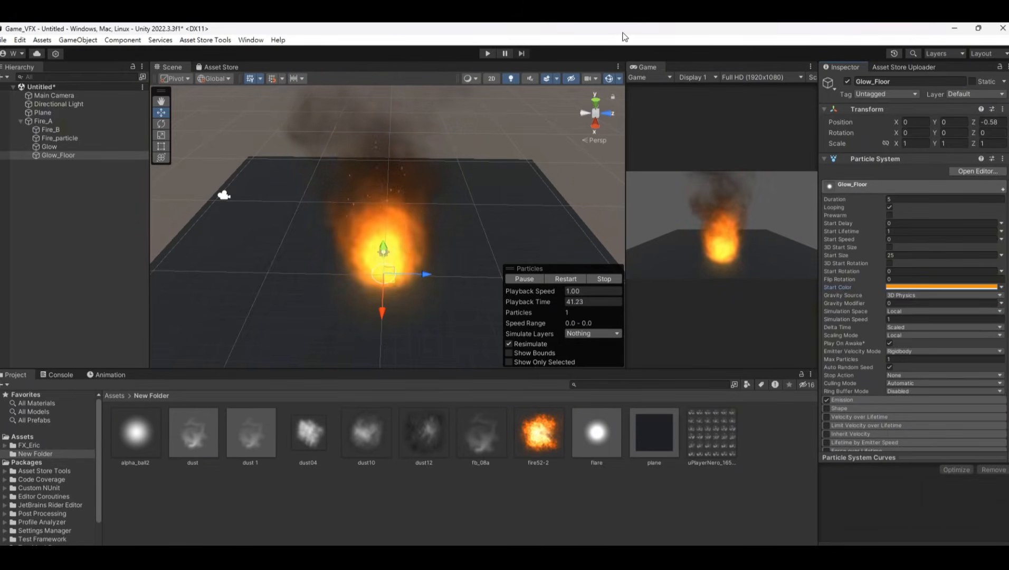
Step: Raise Fire_A's emitter to a Shape Position Z of 0.55, undoing a trial offset along Y
left_click(81, 122)
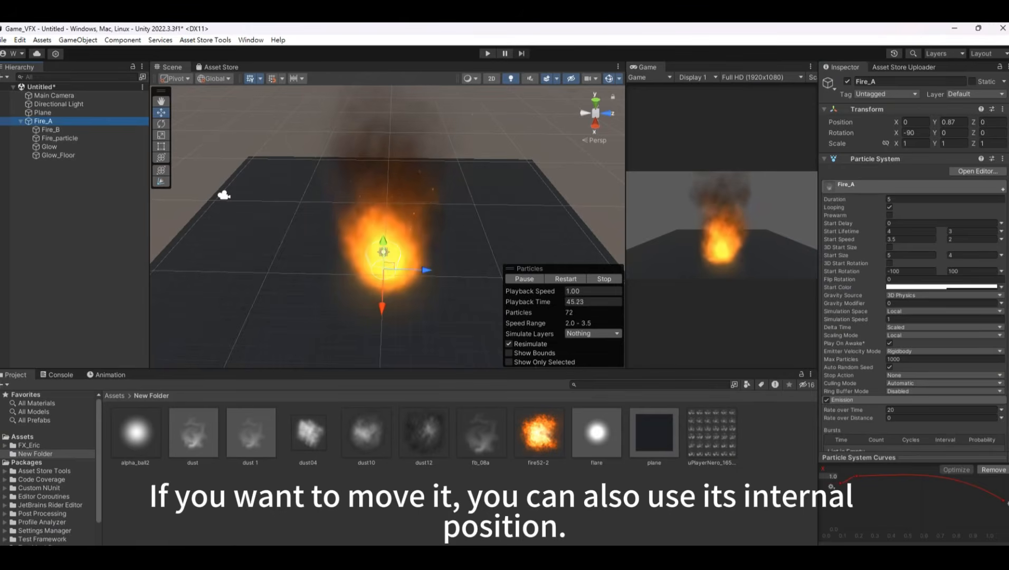
scroll(836, 246, "down", 10)
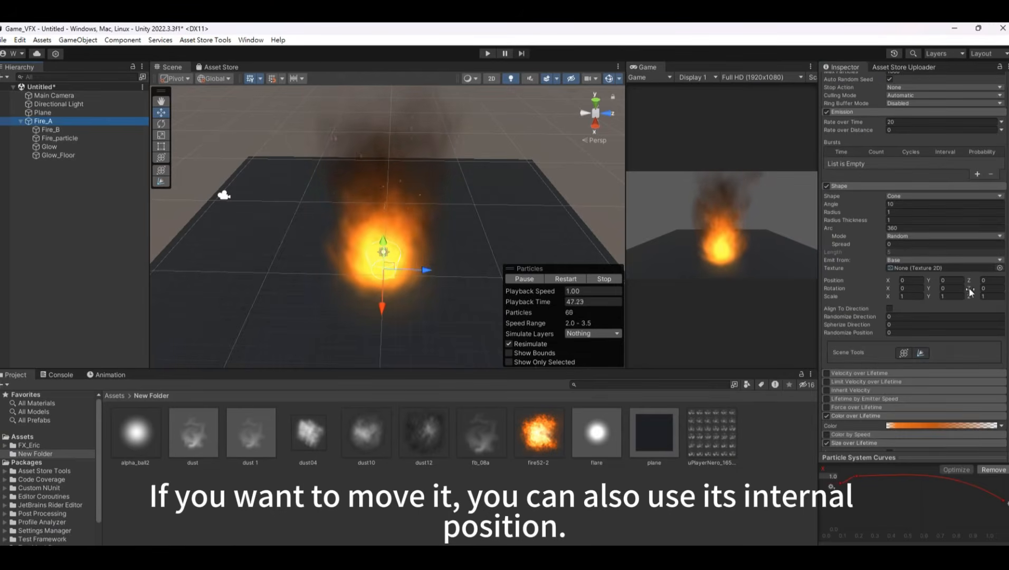
left_click_drag(941, 283, 957, 280)
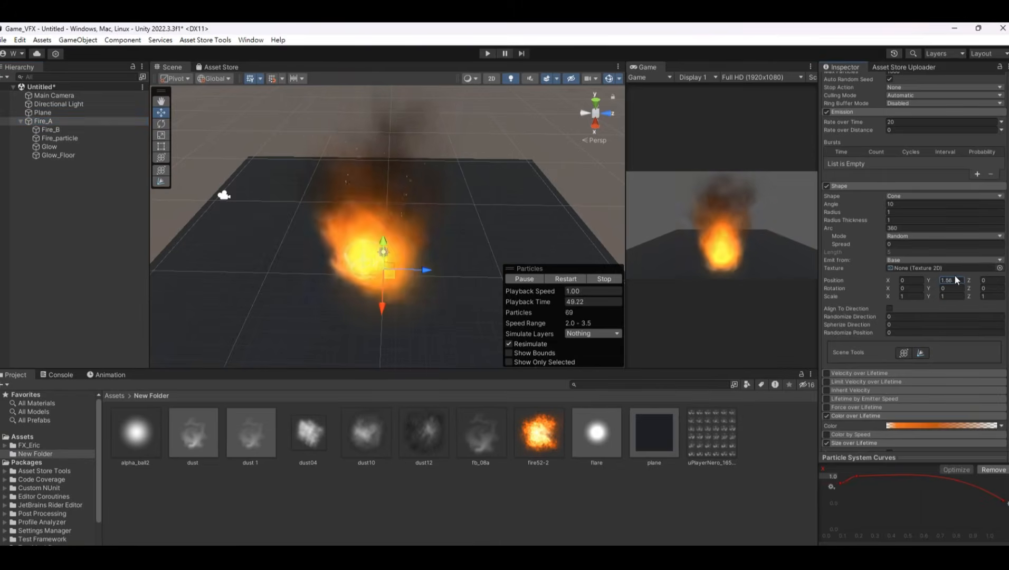
key("ctrl+z")
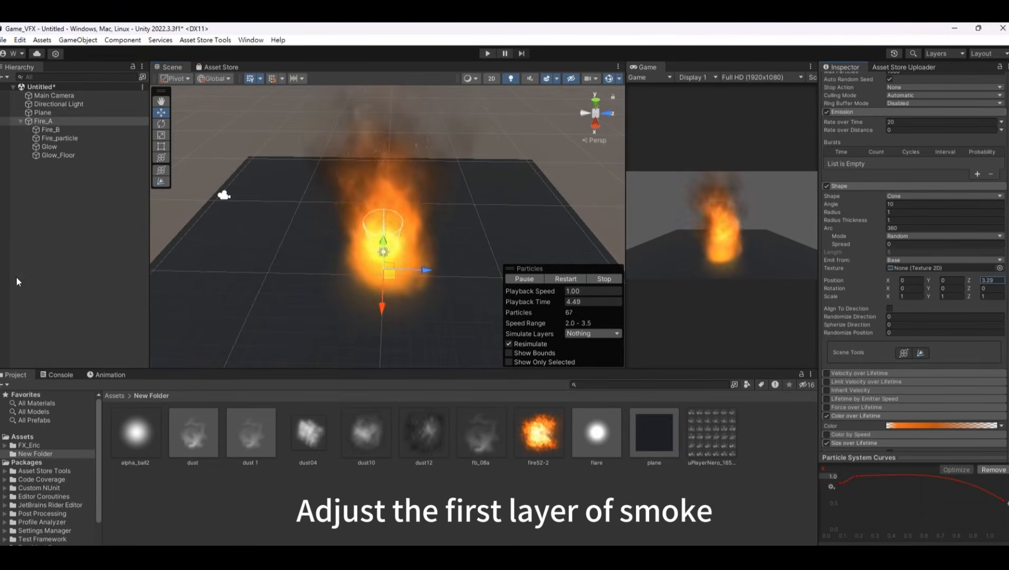
Step: Set Fire_A's Start Size range to 4.5 and 4
scroll(982, 274, "up", 10)
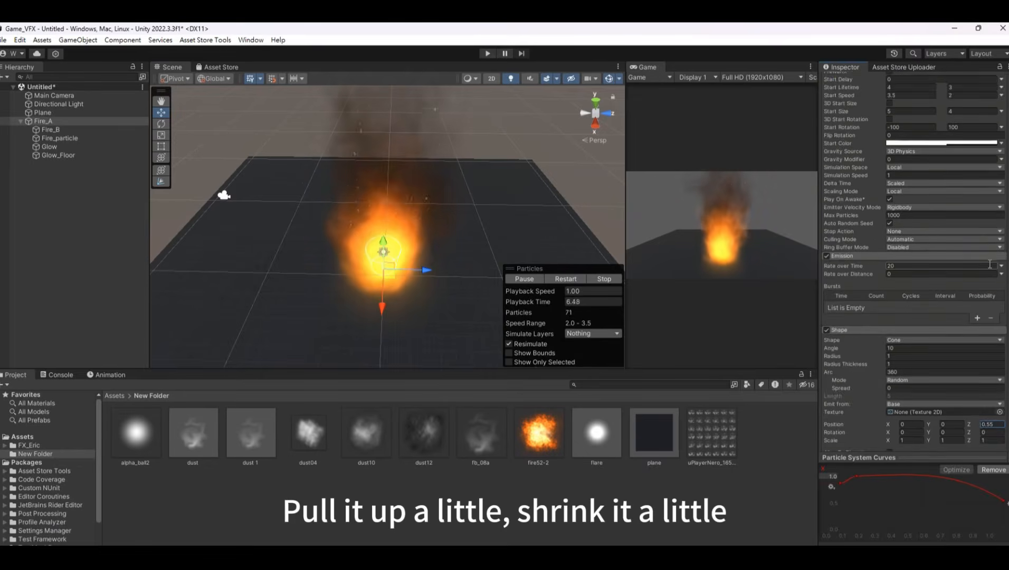
left_click(933, 255)
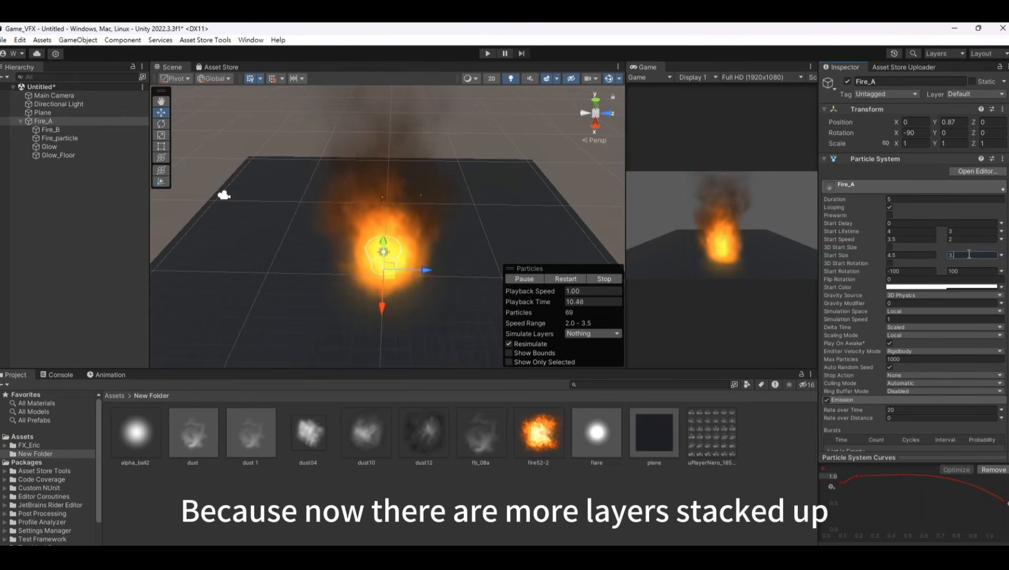
type("4")
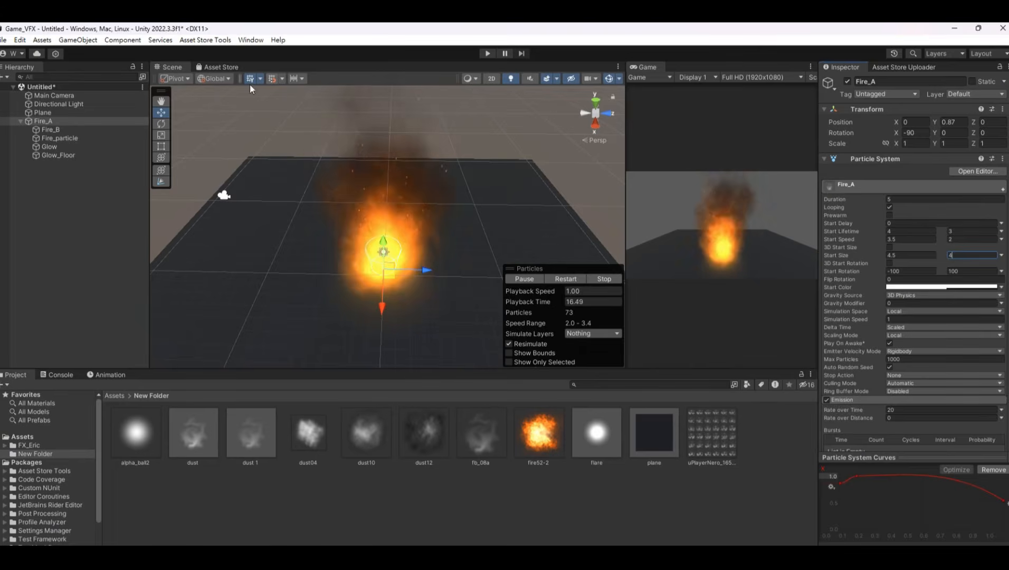
Step: Try raising the Albedo HDR intensity of Glow_Floor's flare material to 2.2, and set it back to 0
left_click(88, 154)
scroll(989, 293, "down", 10)
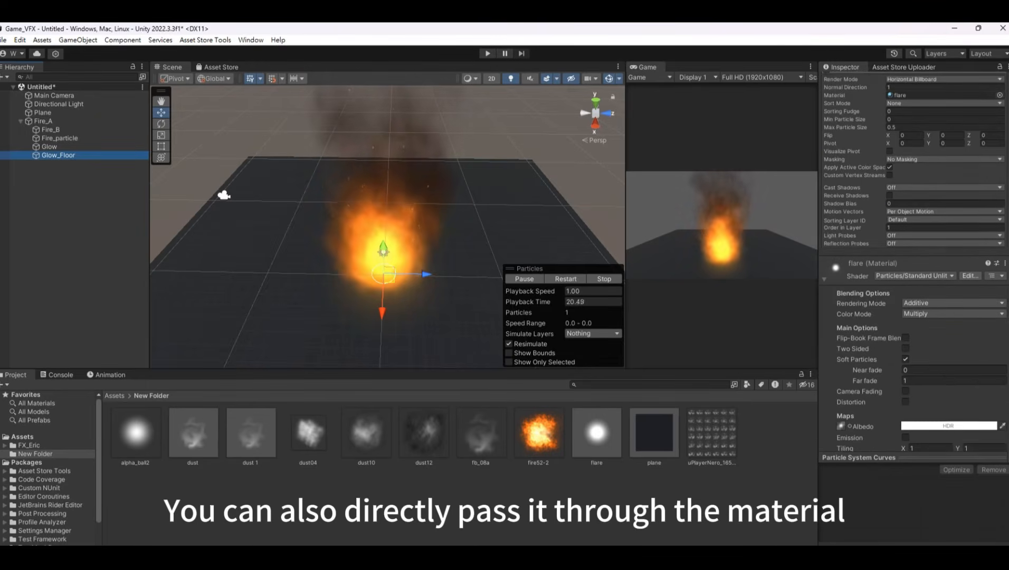
scroll(912, 295, "down", 3)
left_click(952, 342)
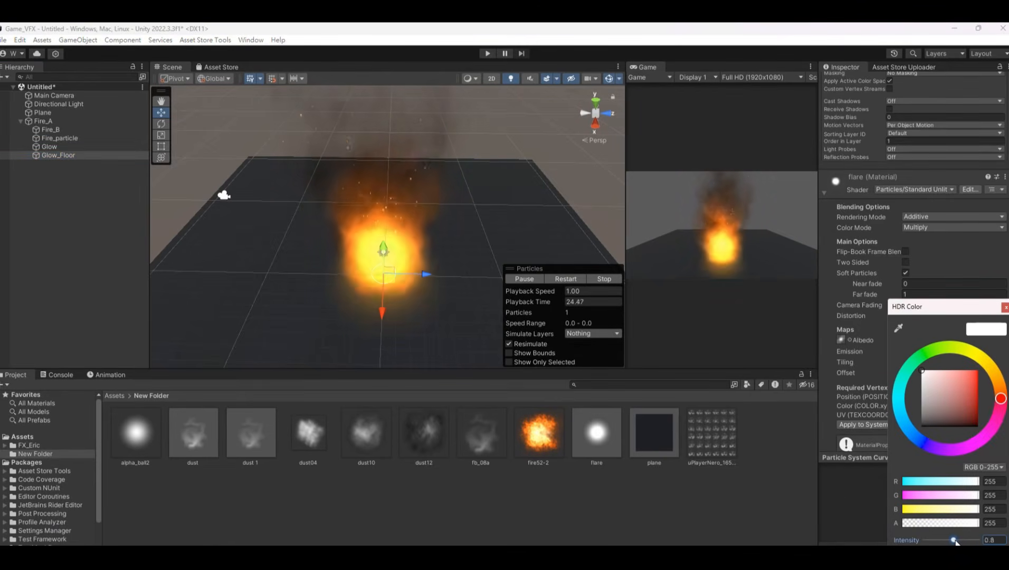
left_click_drag(956, 542, 960, 541)
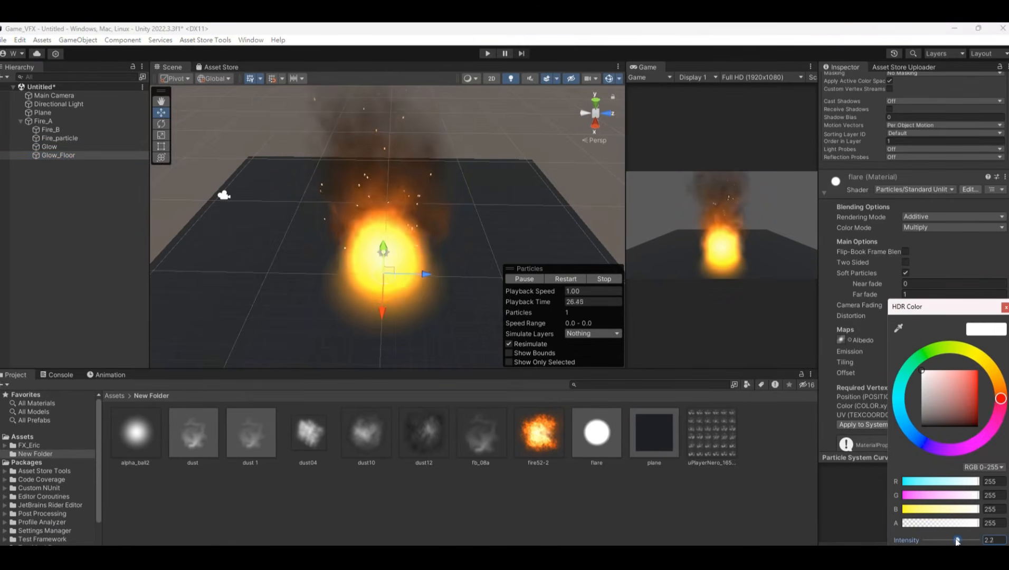
left_click(994, 540)
type("0")
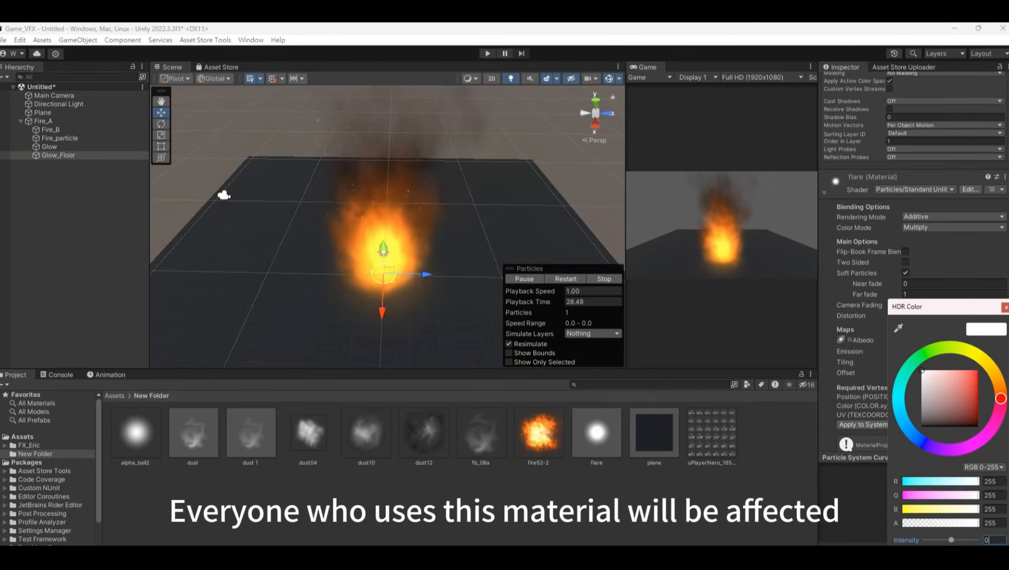
left_click(1003, 309)
Step: Fine-tune Glow_Floor's Start Color to the brightest shade of its orange
scroll(954, 258, "up", 10)
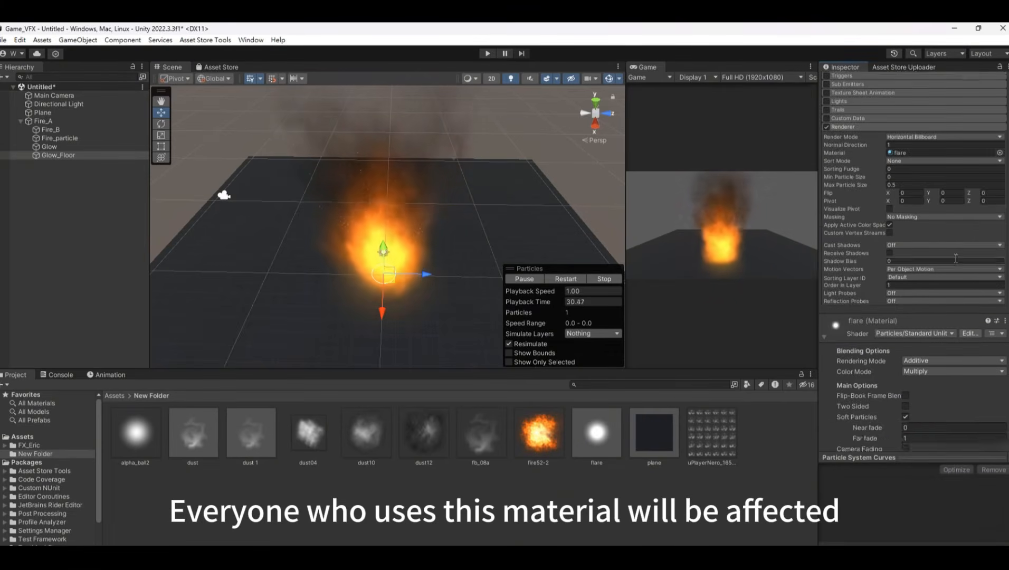
scroll(954, 258, "up", 4)
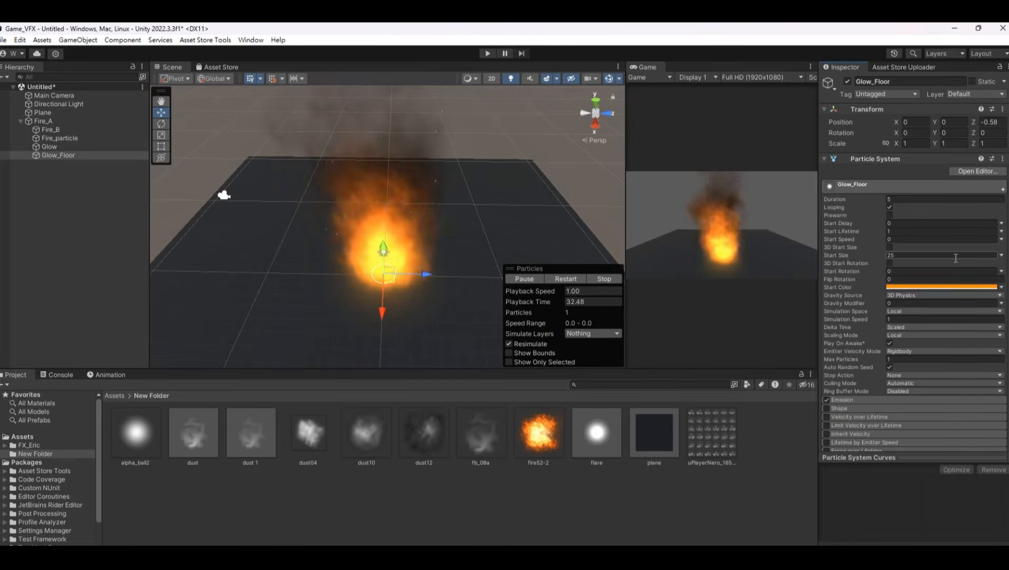
left_click(932, 286)
mouse_move(975, 341)
left_mouse_down()
mouse_move(959, 334)
mouse_move(975, 336)
left_mouse_up()
Step: Run the scene in Play mode and examine the fire from a low angle with a slightly wider Game view
left_click(487, 53)
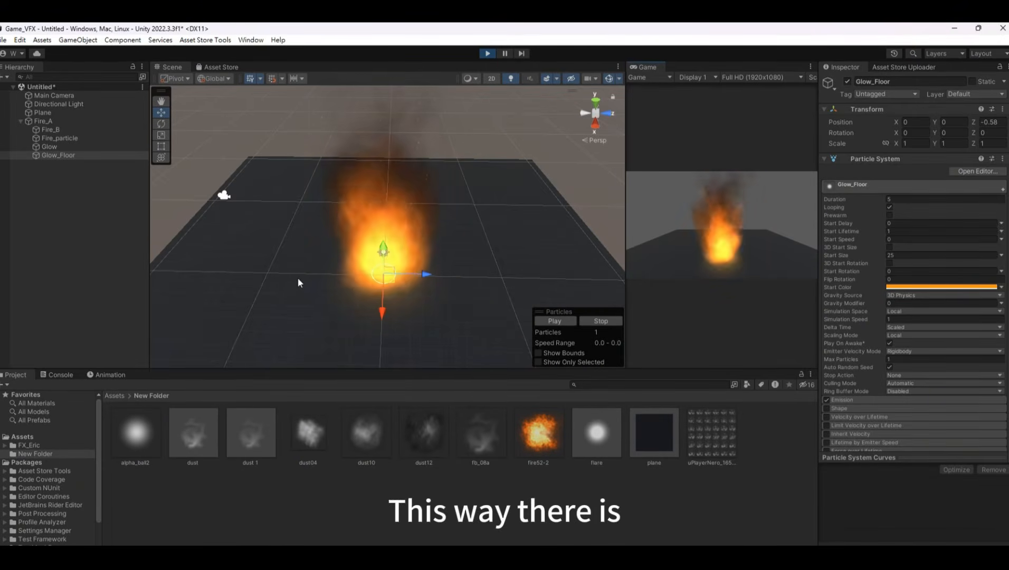
left_click_drag(298, 277, 314, 183, "alt")
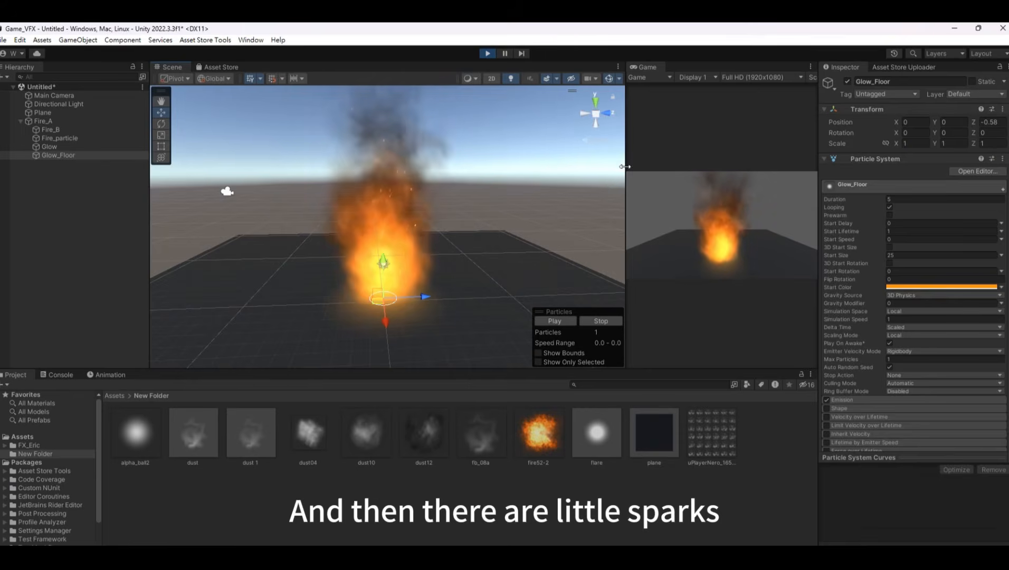
mouse_move(626, 165)
left_mouse_down()
mouse_move(544, 165)
mouse_move(610, 165)
left_mouse_up()
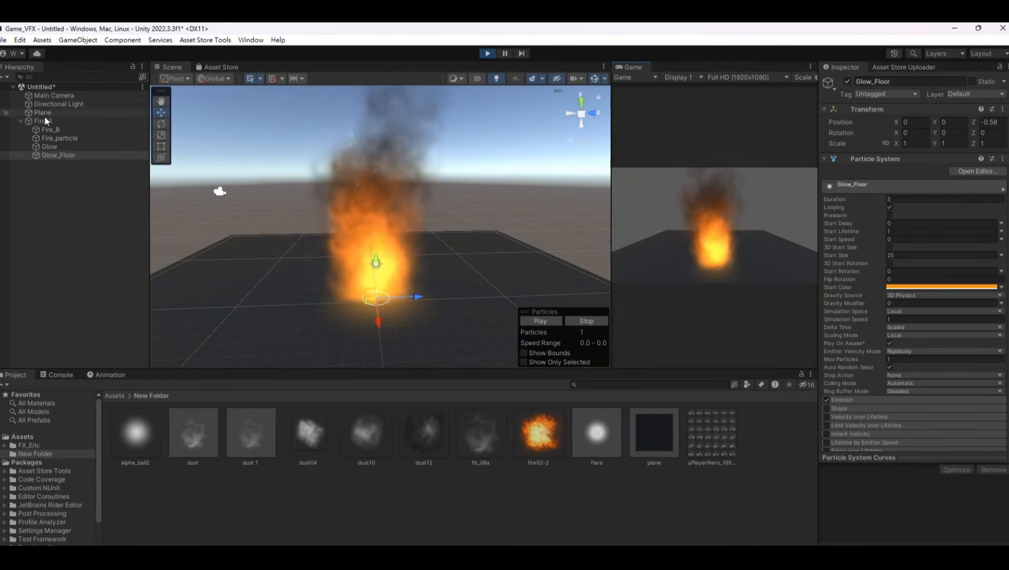
Step: Try lowering Fire_A's Start Color alpha to 109 during Play mode, and stop the running scene
left_click(83, 121)
left_click(902, 288)
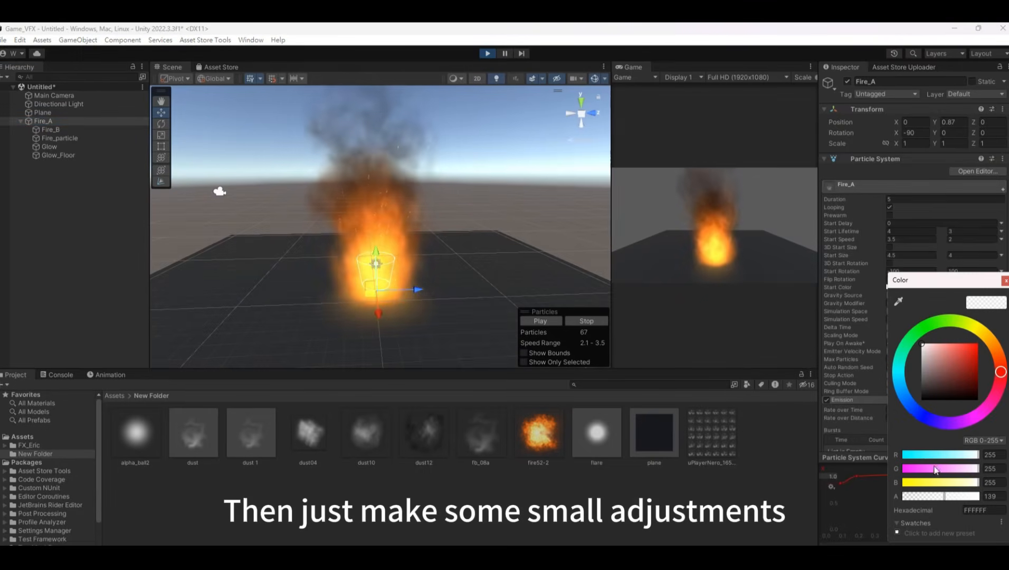
mouse_move(943, 497)
left_mouse_down()
mouse_move(927, 498)
mouse_move(952, 495)
mouse_move(910, 499)
mouse_move(935, 497)
left_mouse_up()
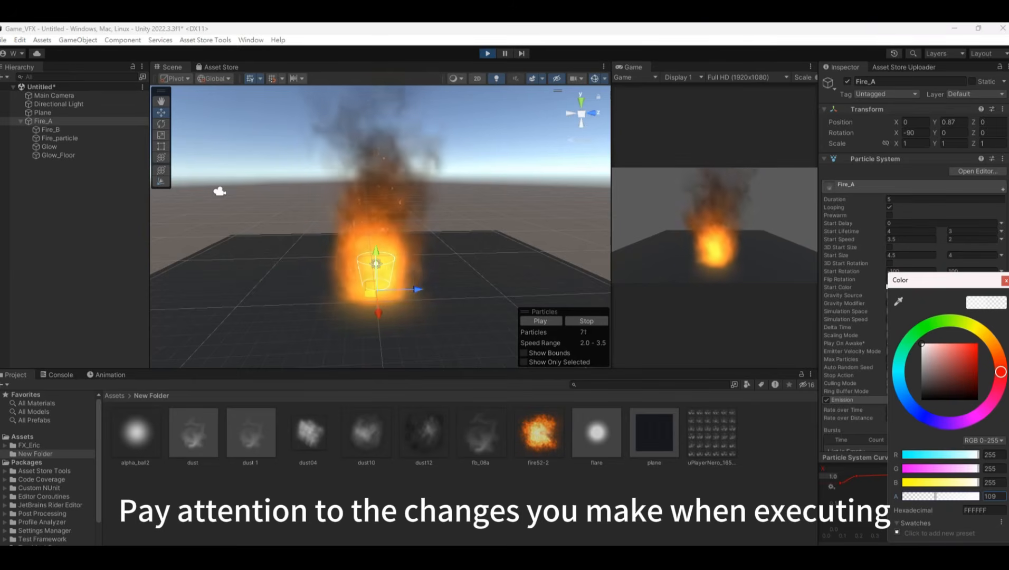
left_click(1005, 281)
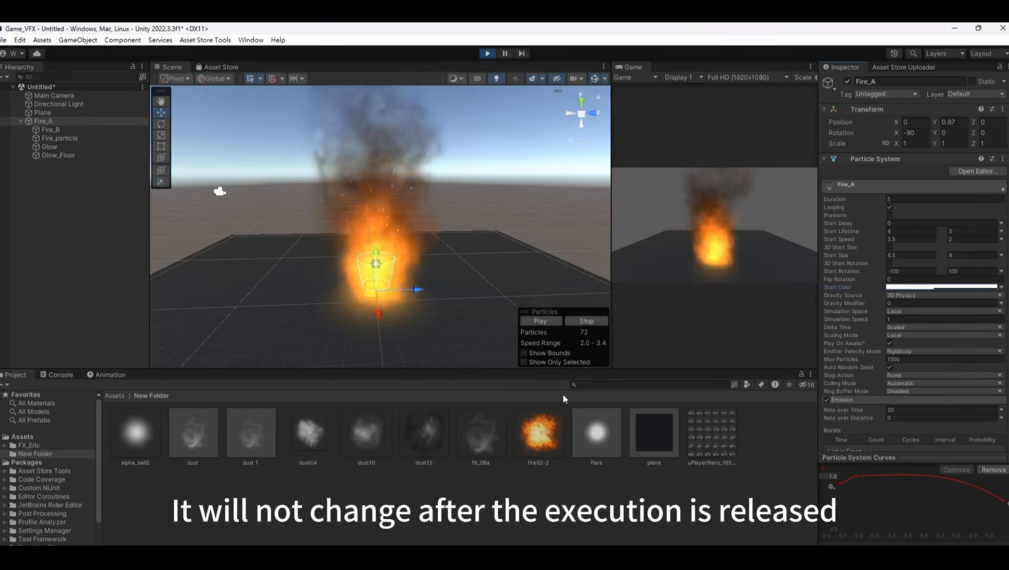
left_click(486, 53)
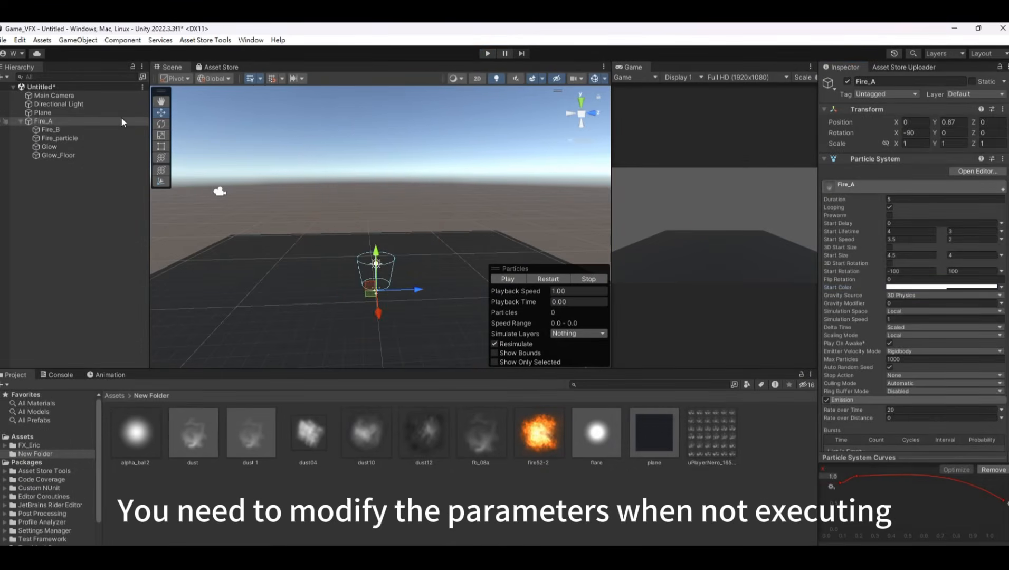
Step: Duplicate Fire_B, move the copy beside the fire to Position Y -6.97 and restart its playback
left_click(108, 131)
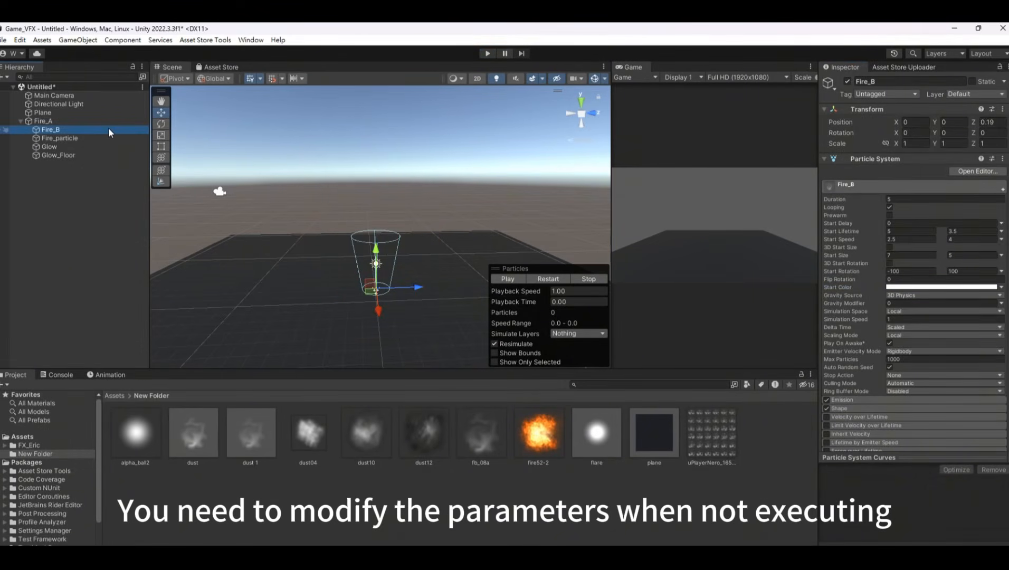
key("ctrl+d")
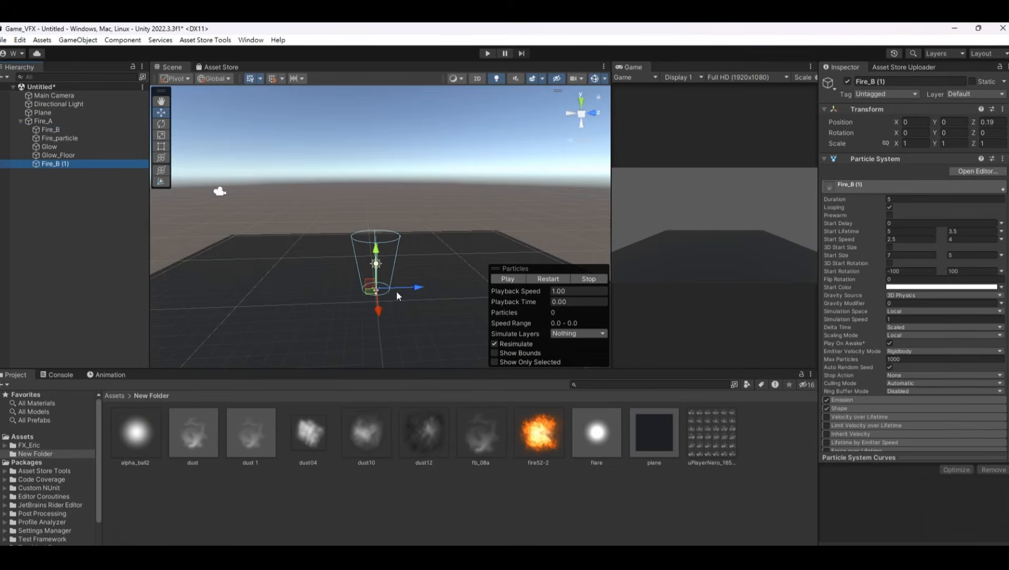
left_click_drag(429, 286, 530, 278)
left_click(542, 280)
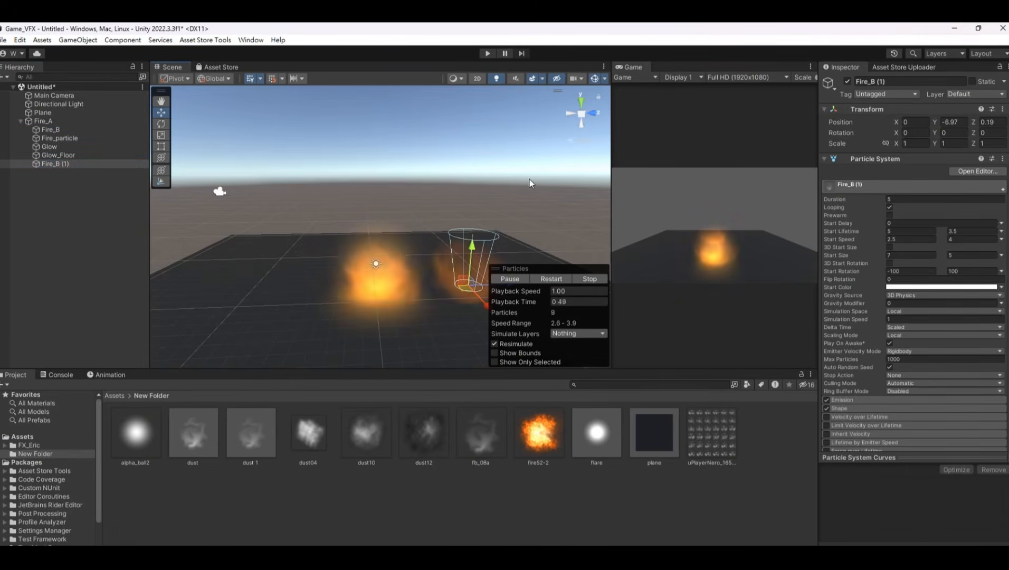
middle_click_drag(536, 172, 426, 133)
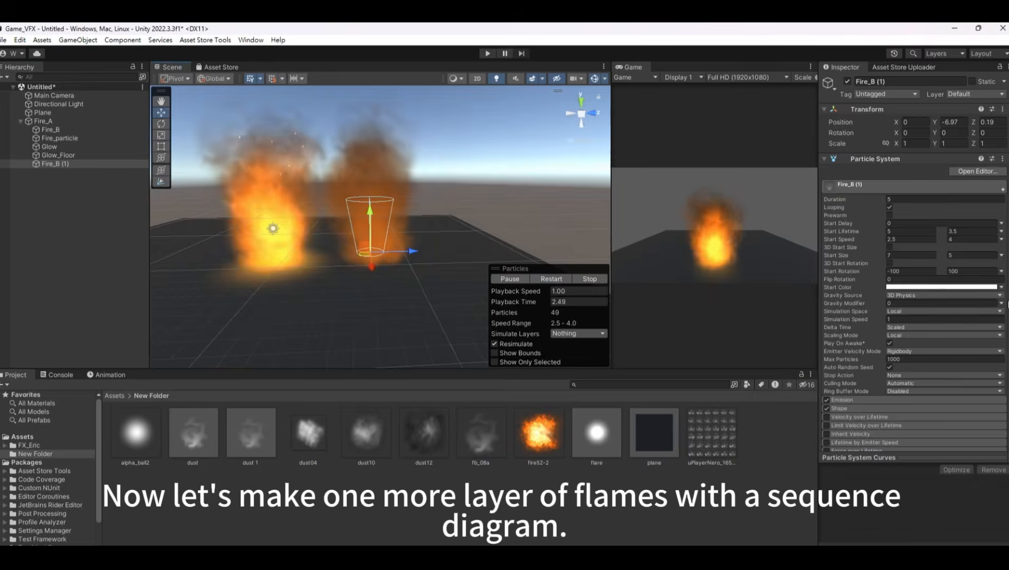
Step: Examine the uPlayerNero_165 flame sequence texture in an enlarged preview
scroll(975, 295, "down", 10)
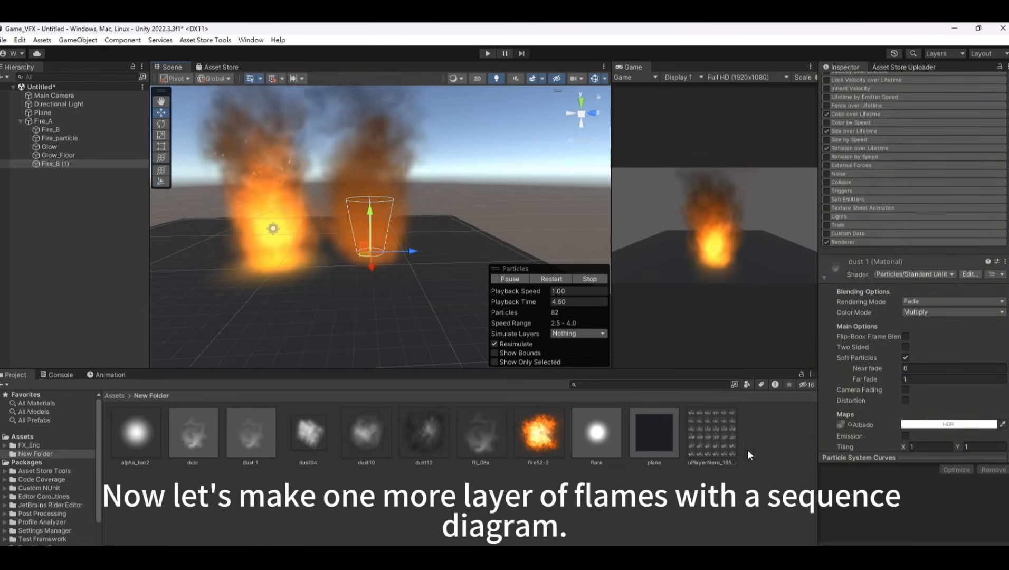
left_click(730, 447)
left_click_drag(867, 459, 876, 316)
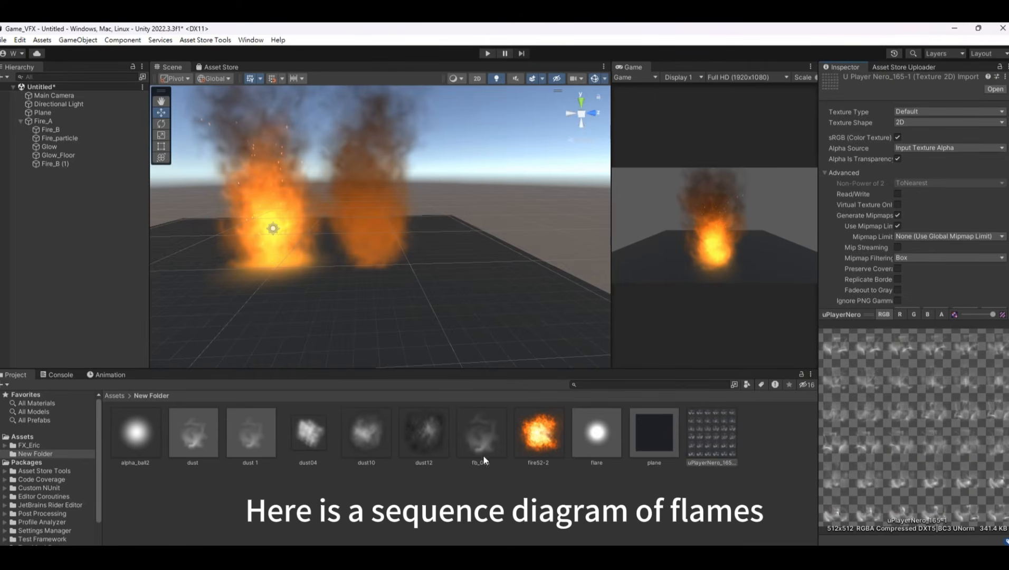
Step: Duplicate the dust material in New Folder and name the copy dust_Sheet
left_click(501, 527)
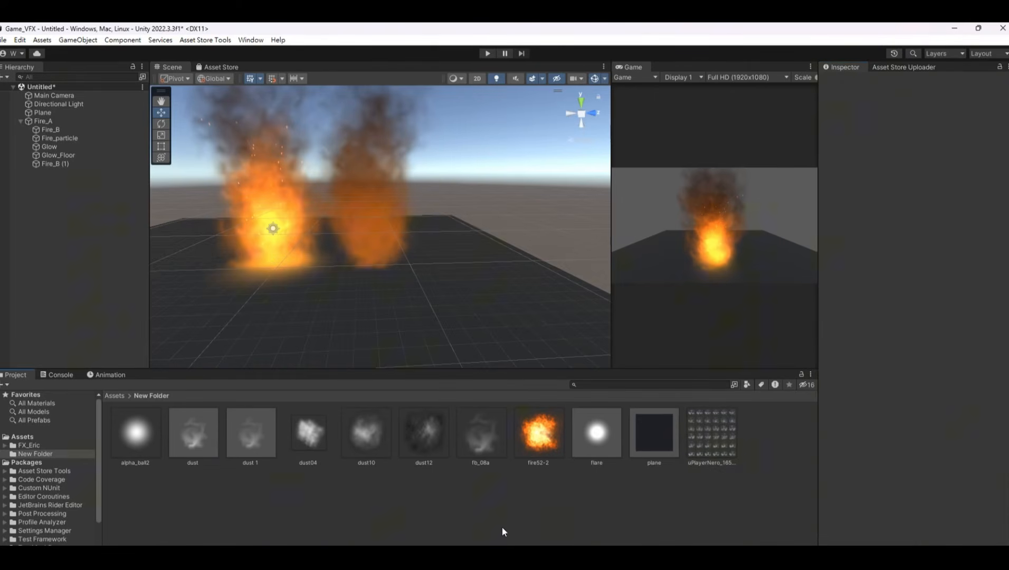
left_click(380, 439)
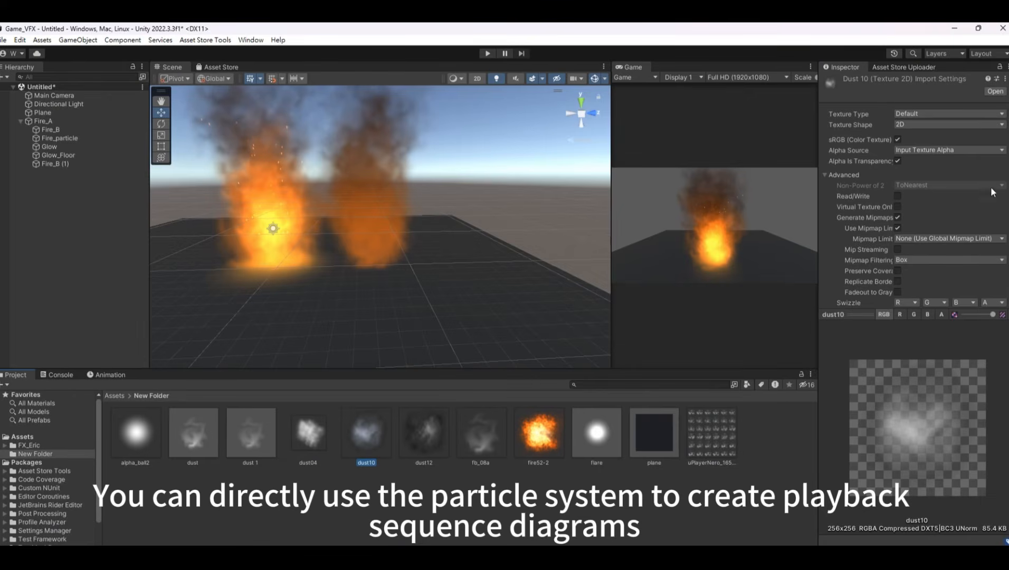
left_click(188, 426)
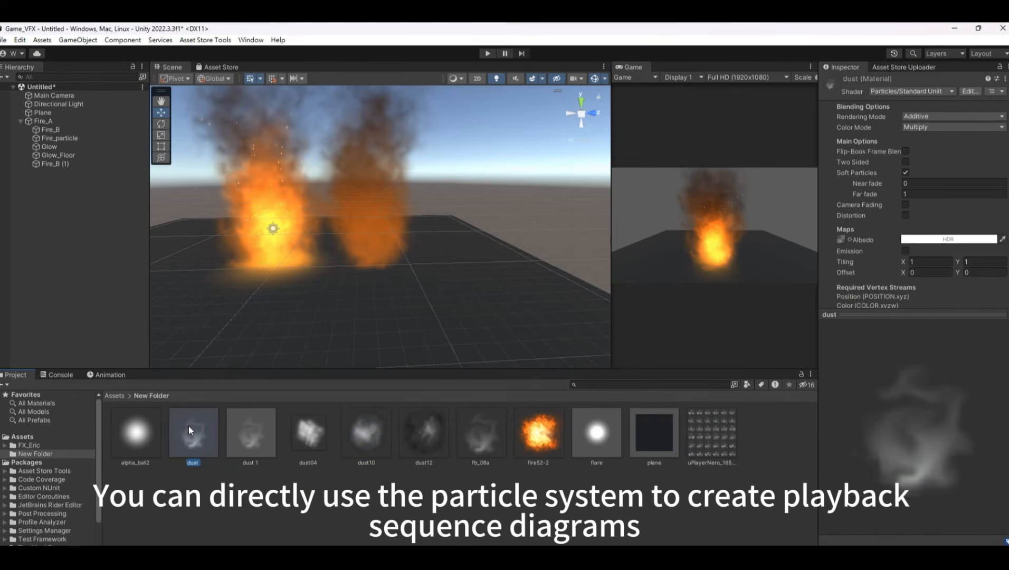
key("ctrl+d")
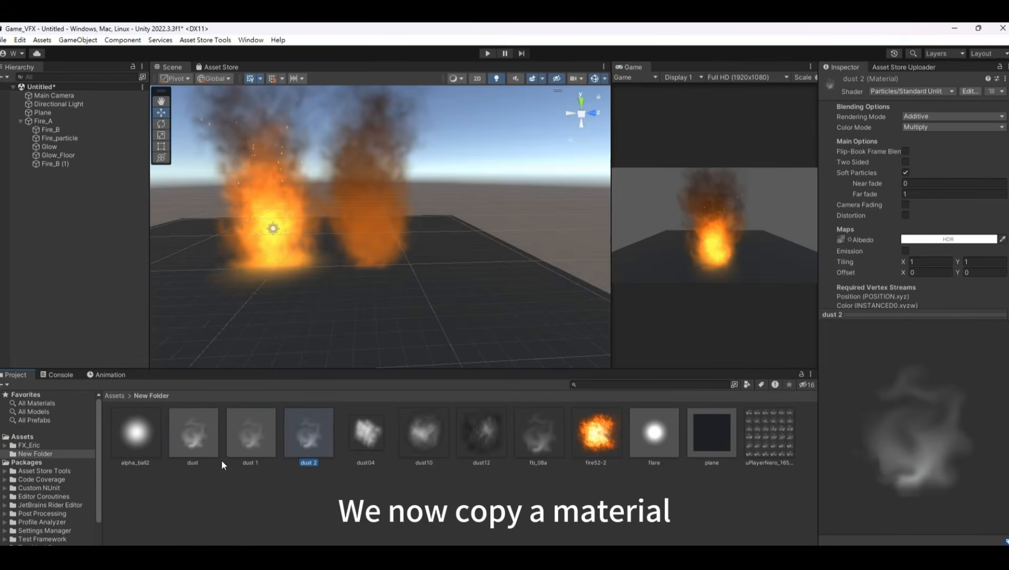
left_click(307, 462)
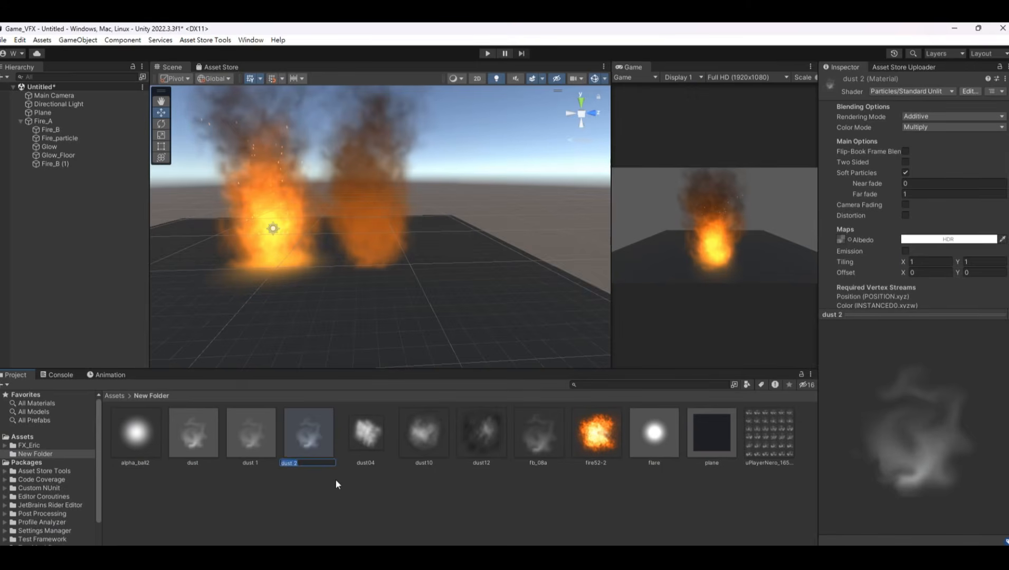
key("Right")
key("BackSpace")
key("BackSpace")
type("_Sheet")
key("Return")
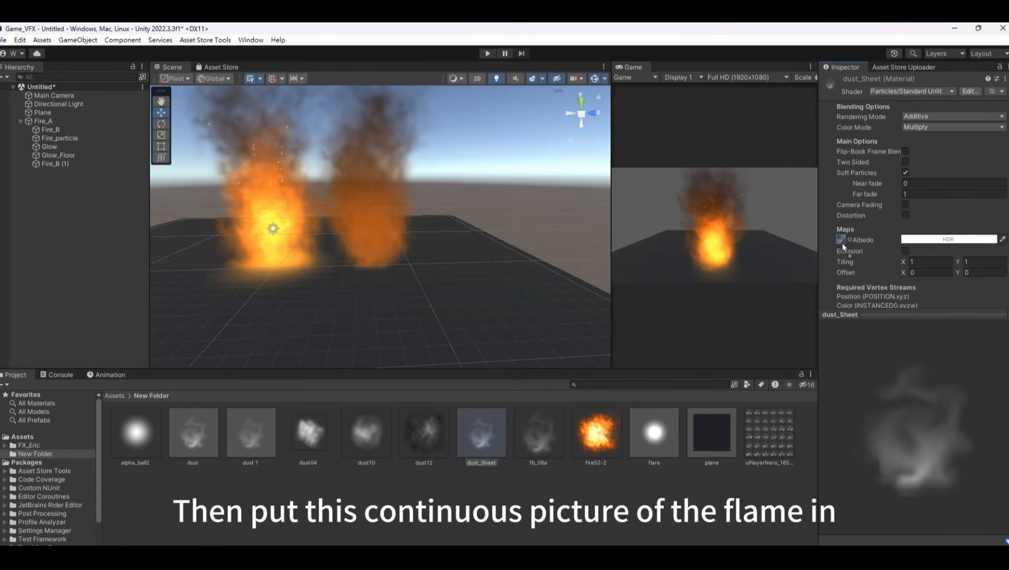
Step: Put the uPlayerNero_165 flame sequence into dust_Sheet's Albedo map and assign that material to Fire_B (1)'s Renderer
left_click_drag(842, 246, 843, 240)
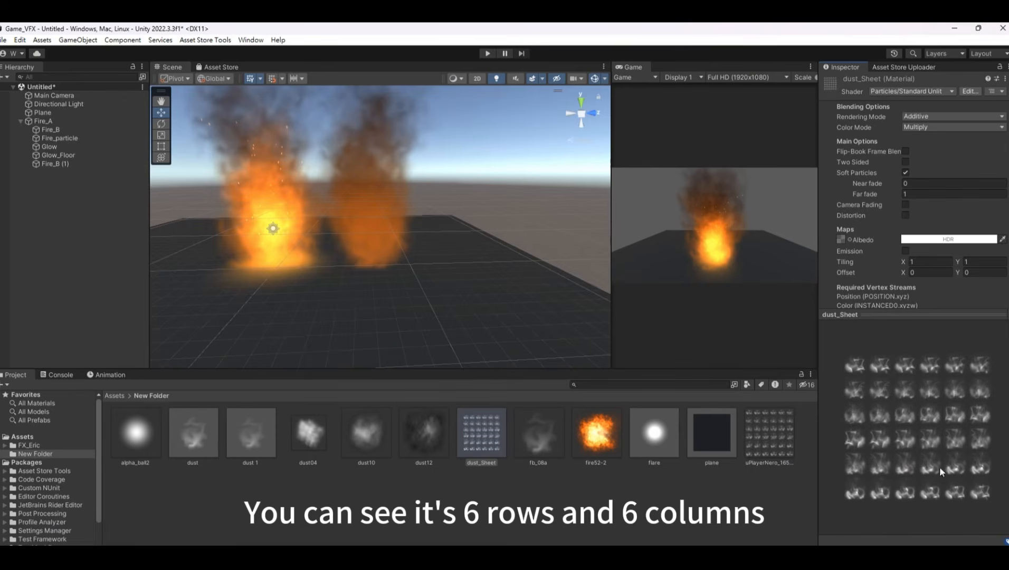
left_click(89, 165)
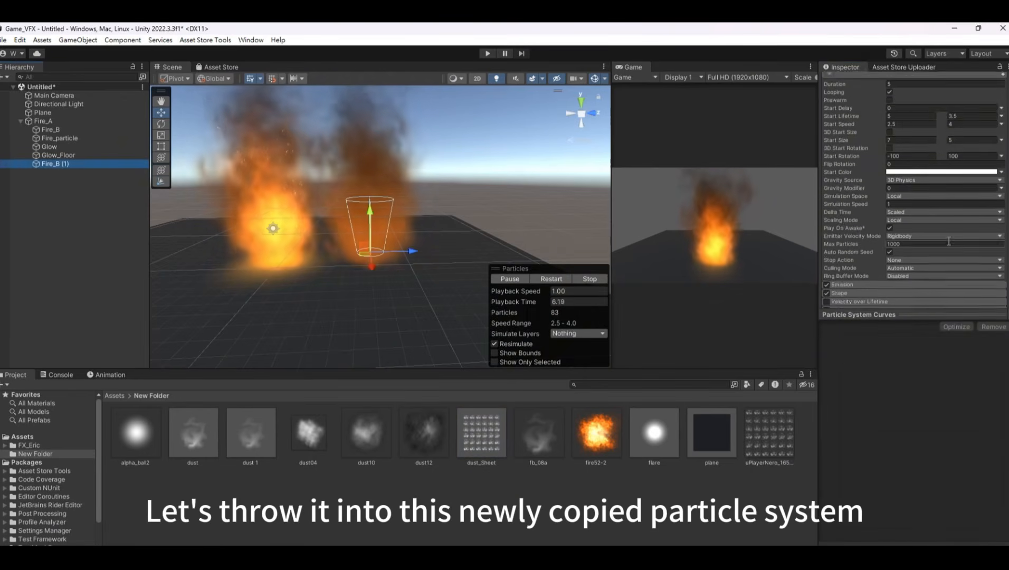
left_click_drag(921, 313, 929, 439)
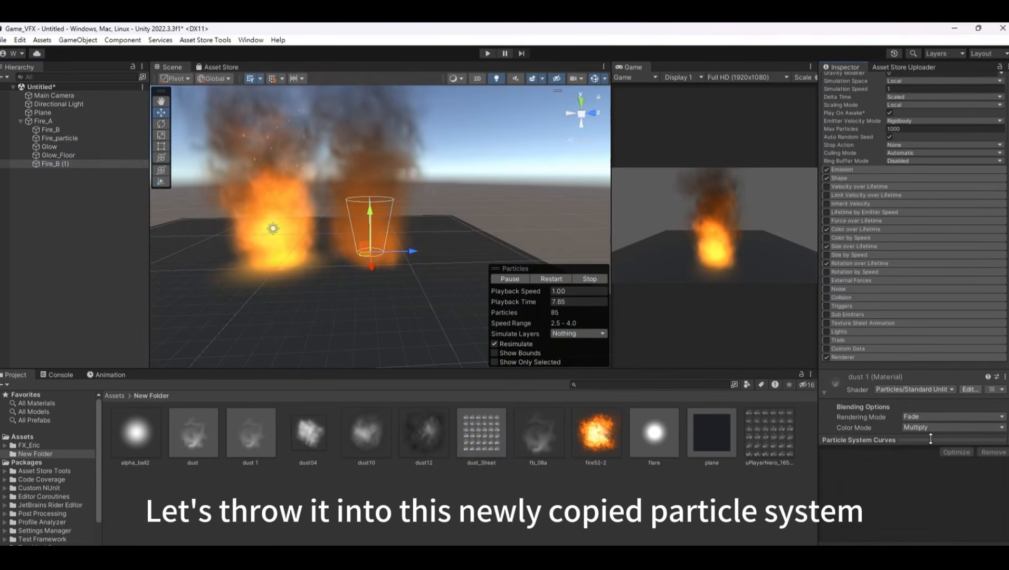
left_click(923, 356)
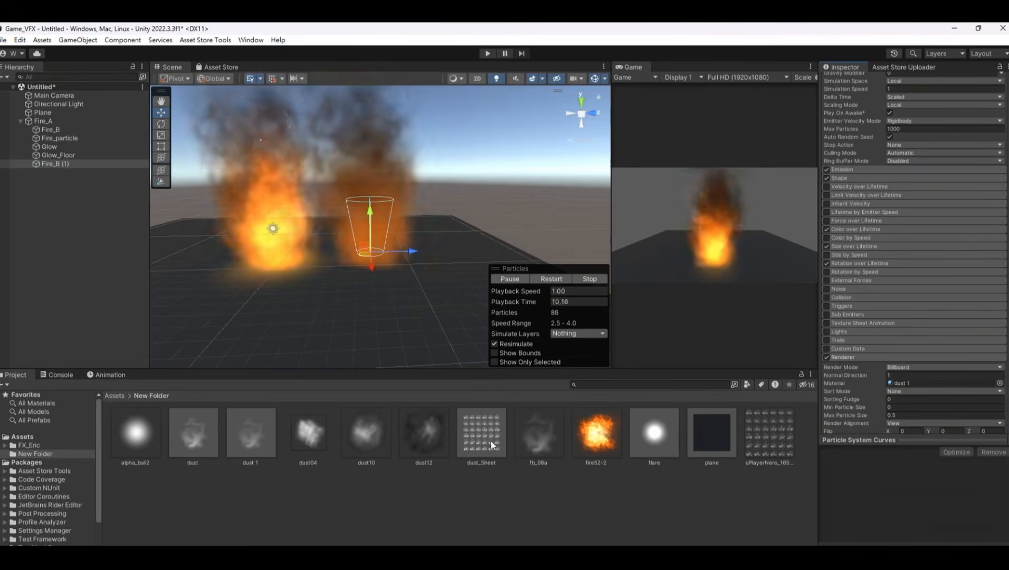
left_click_drag(490, 439, 894, 383)
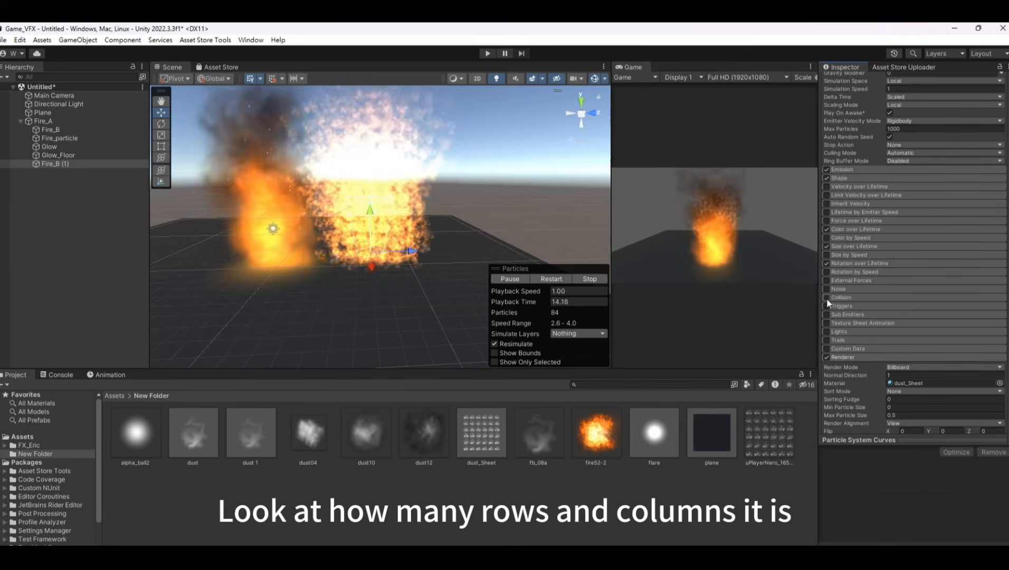
Step: Enable Texture Sheet Animation on Fire_B (1) with Tiles X 6 and Y 6, and set Cycles to 2
left_click(826, 322)
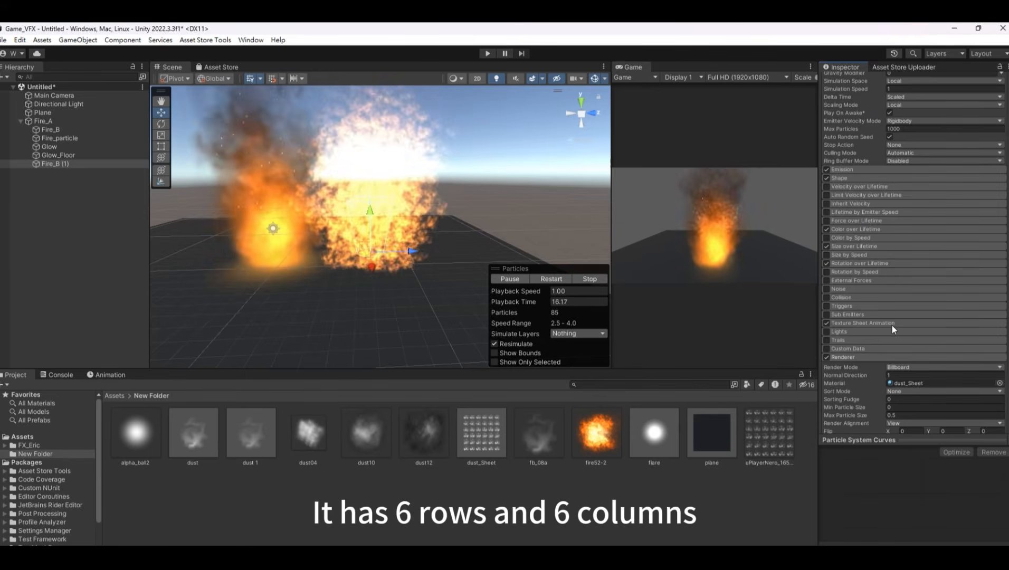
left_click(891, 324)
left_click(908, 340)
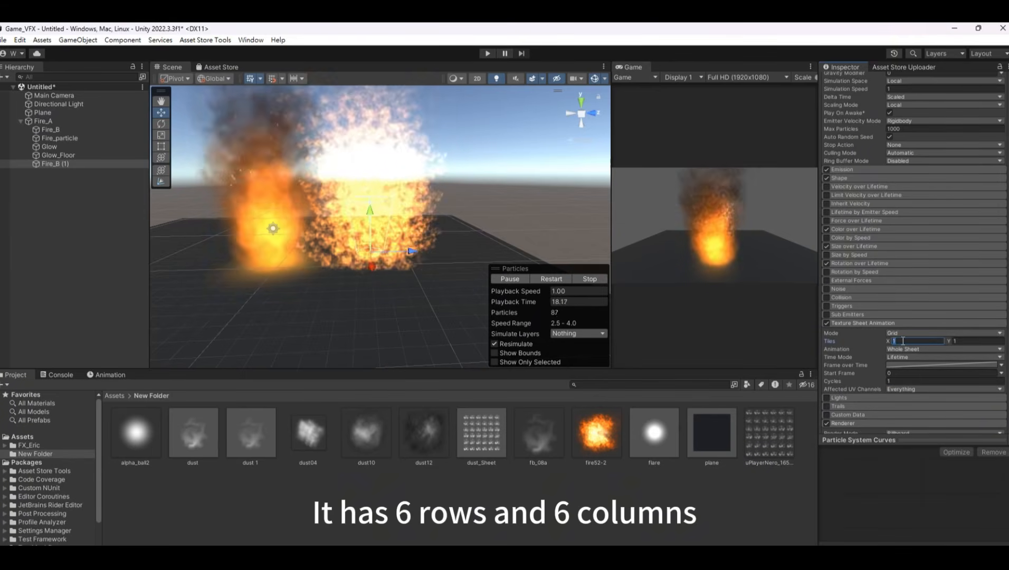
type("6")
left_click(976, 341)
type("6")
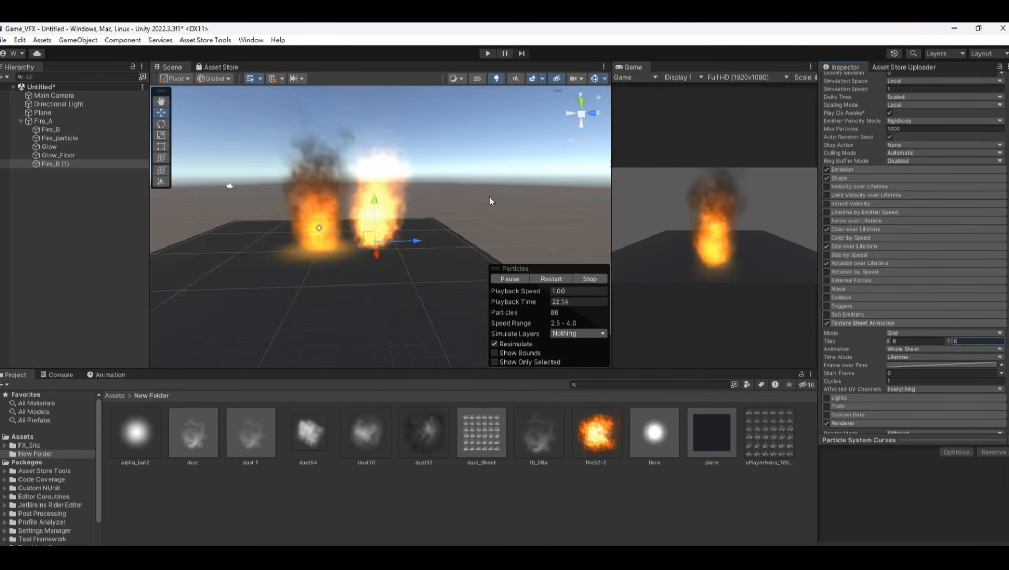
left_click_drag(490, 196, 534, 250, "alt")
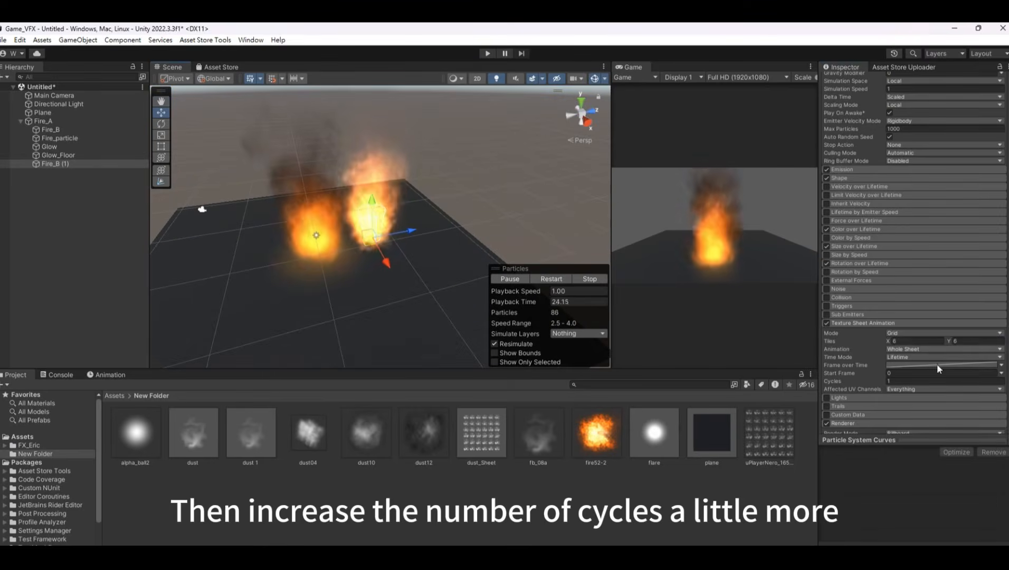
left_click(907, 380)
type("2")
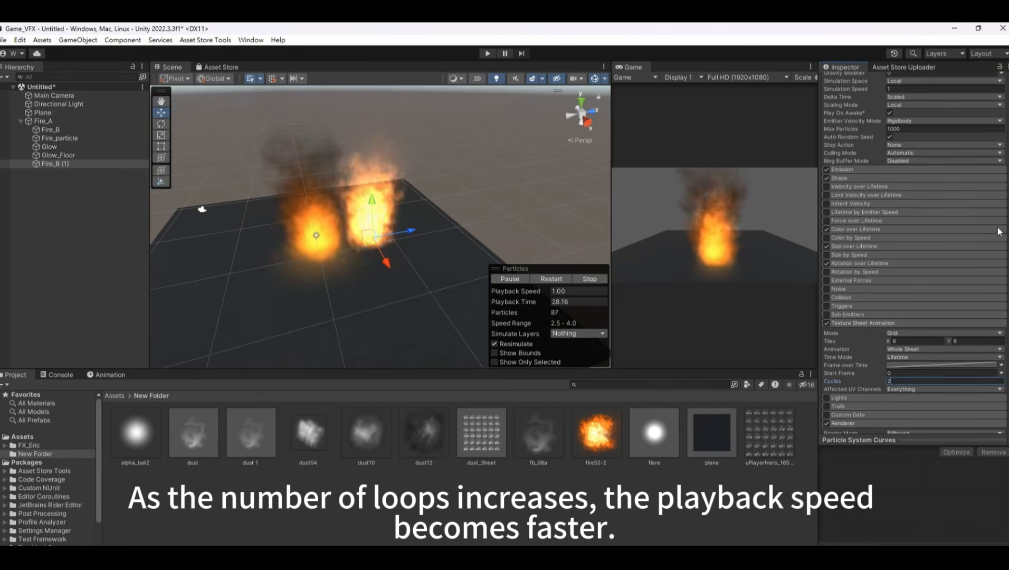
Step: Make Fire_B (1)'s Start Rotation a constant 0 and set its emission Rate over Time to 10
scroll(999, 231, "up", 5)
left_click(1001, 184)
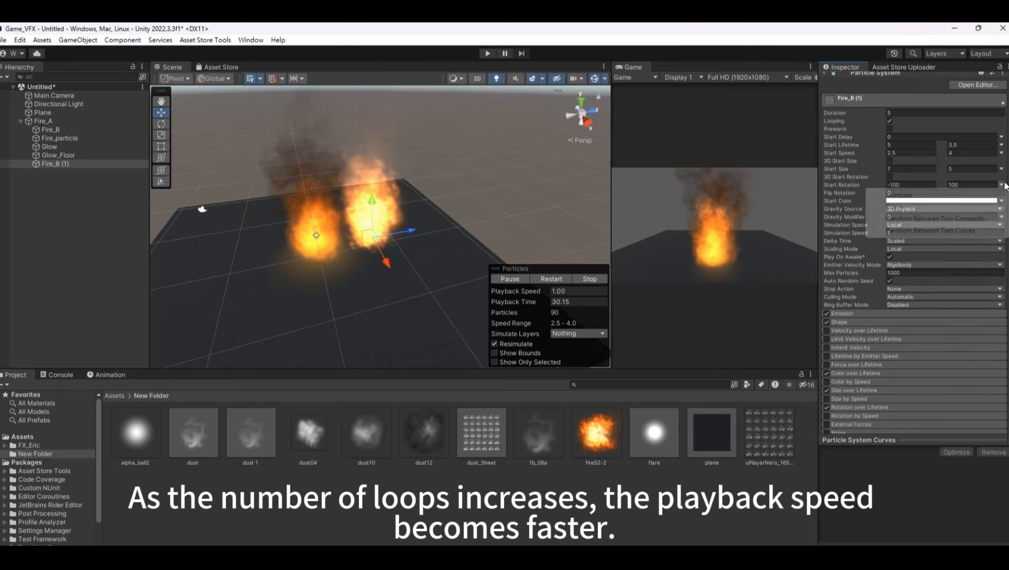
left_click(995, 195)
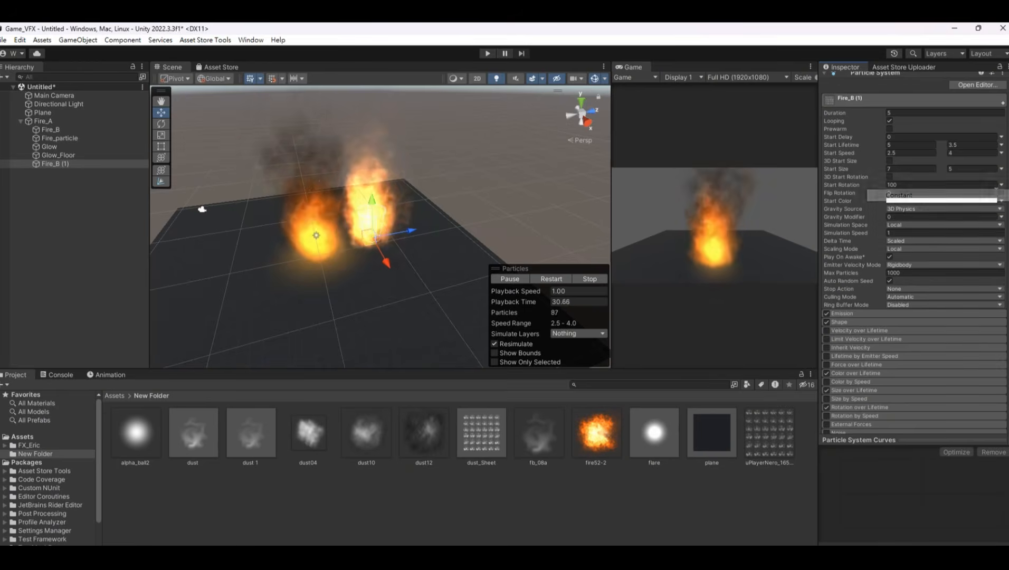
left_click(919, 185)
type("0")
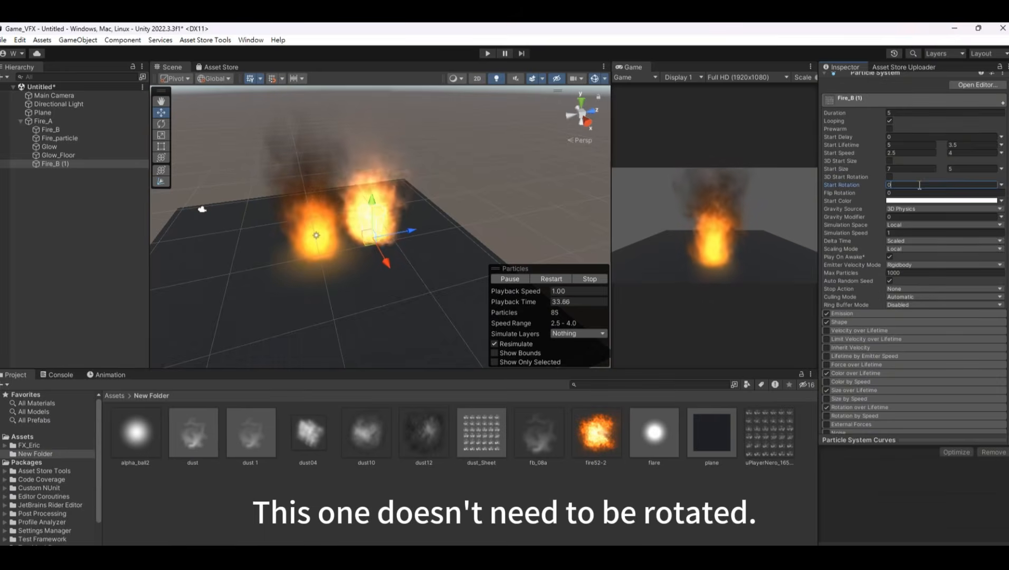
left_click(902, 314)
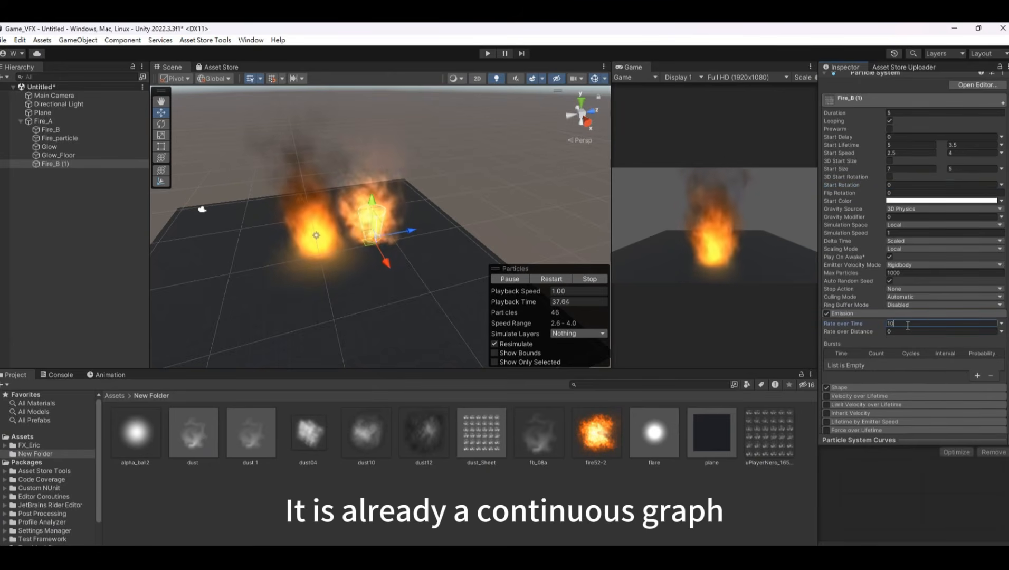
Step: Move Fire_B (1) back to Position Y 0, and set its first Start Size and Start Lifetime values to 4
scroll(943, 197, "up", 3)
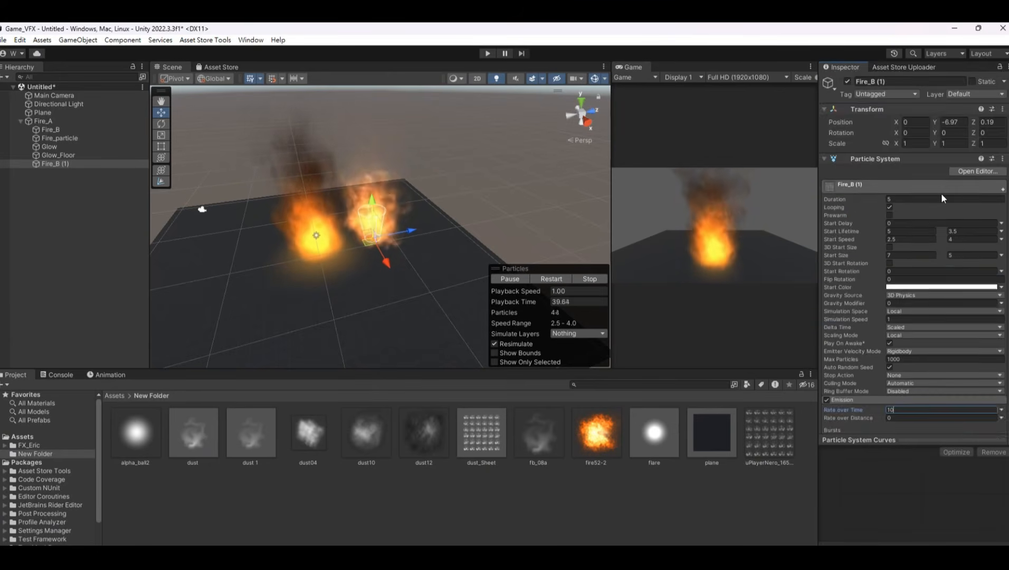
left_click(954, 122)
type("0")
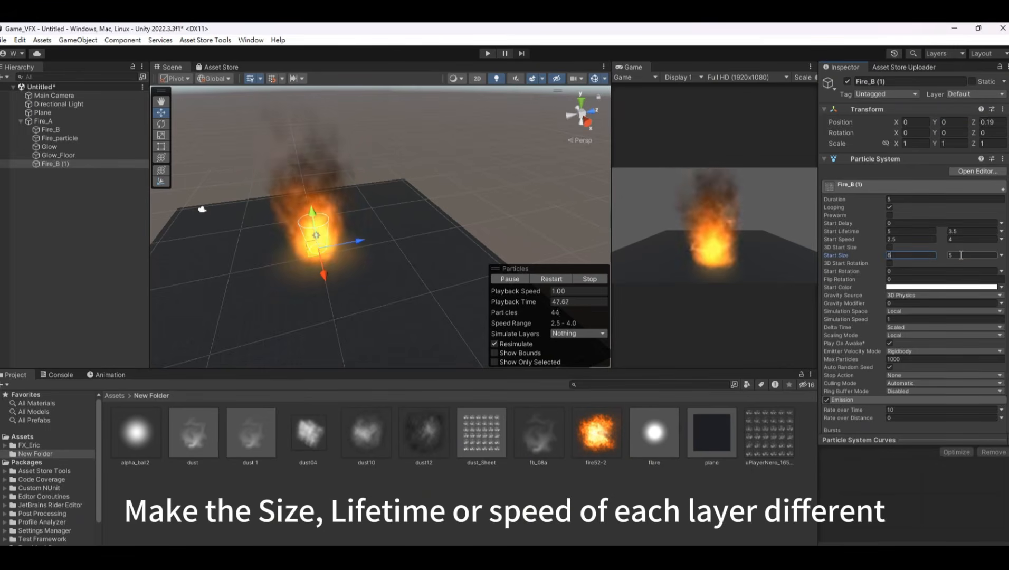
left_click(961, 255)
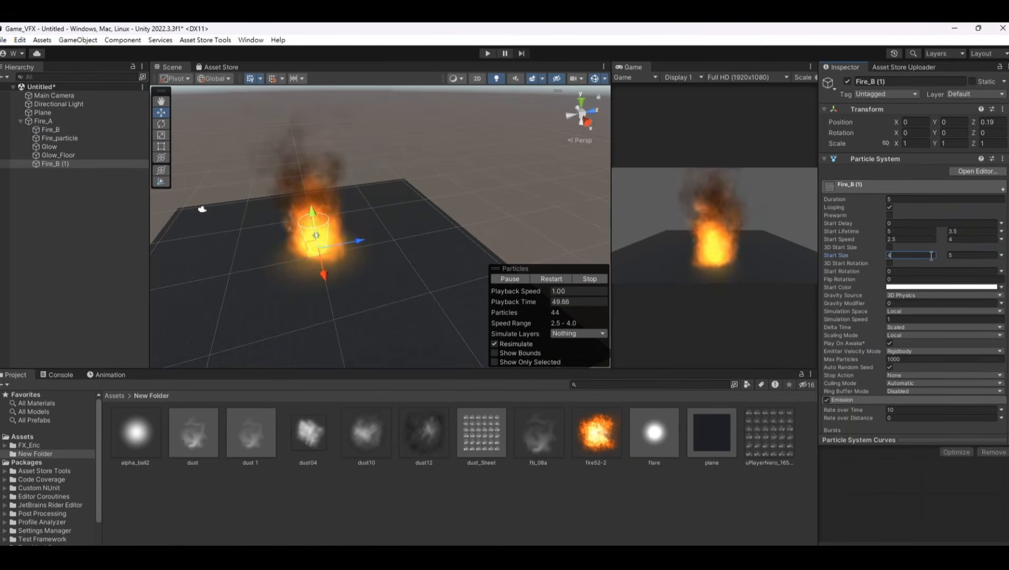
type("4")
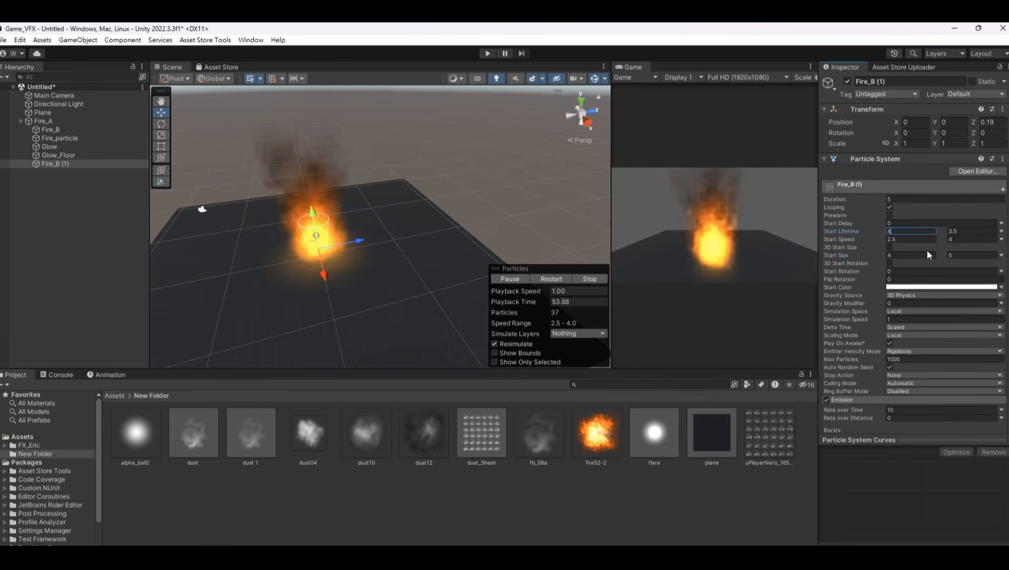
Step: Try Order in Layer 1 for Fire_B (1)'s Renderer and return it to 0
scroll(963, 324, "down", 15)
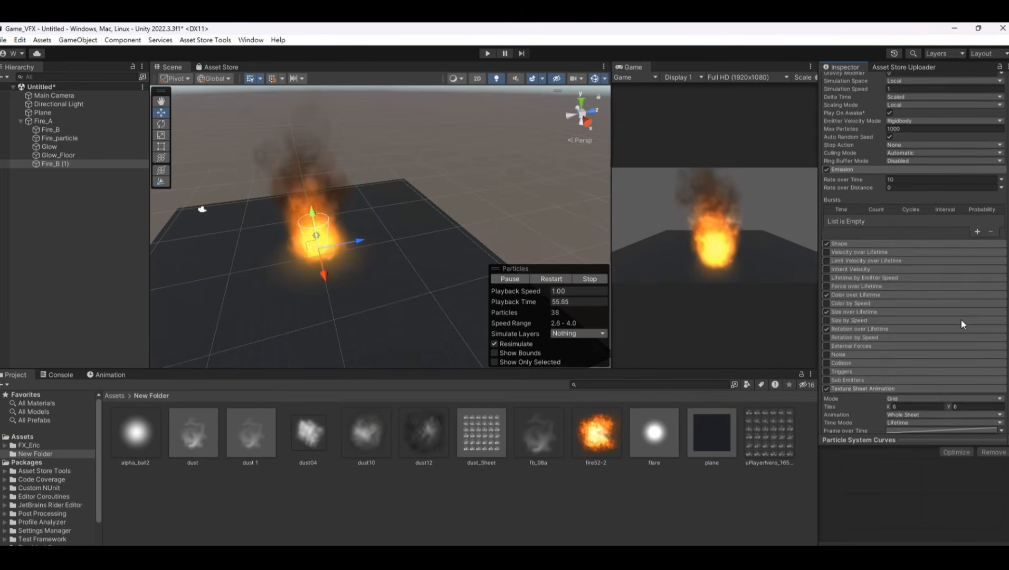
scroll(962, 324, "down", 6)
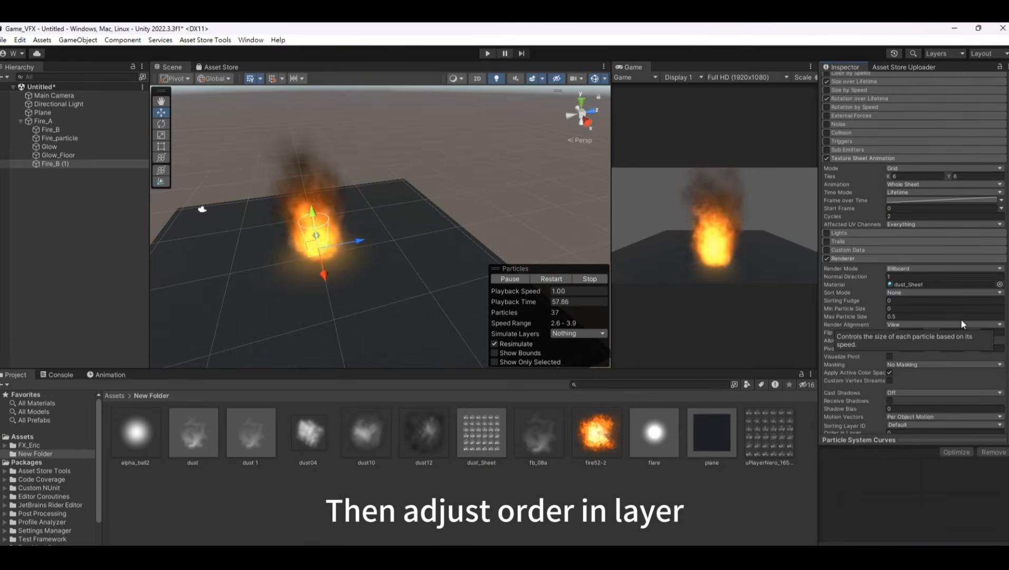
left_click(905, 345)
type("1")
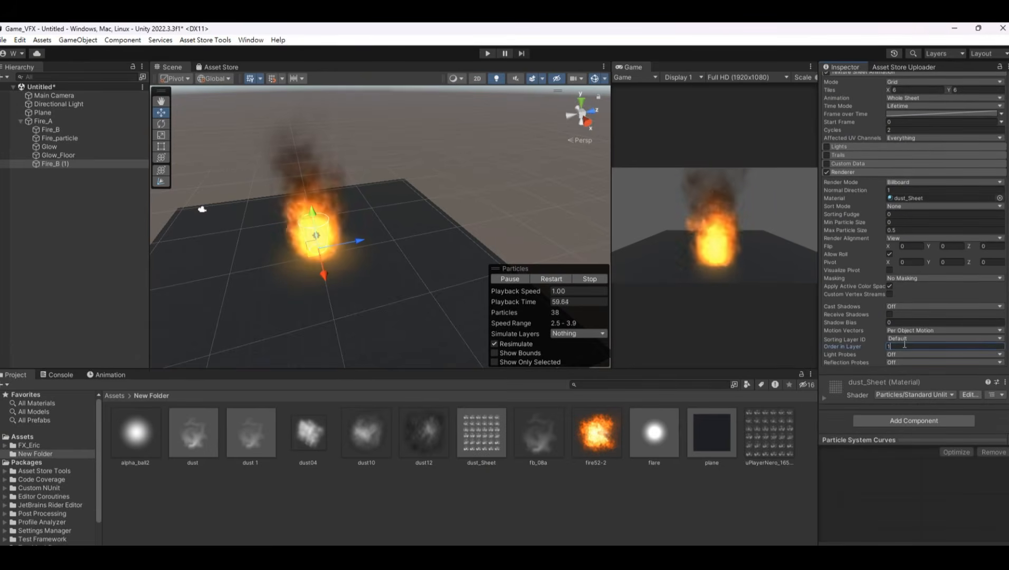
type("0")
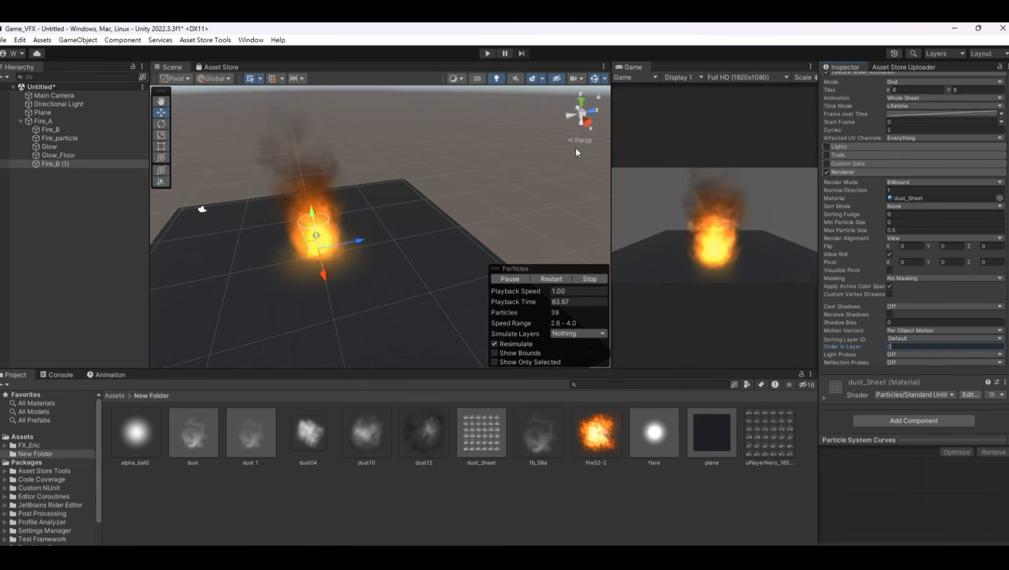
Step: Widen the Game view, set Fire_B (1)'s Start Size between 3.5 and 4.5, and its second Start Speed value to 3
left_click_drag(611, 136, 468, 135)
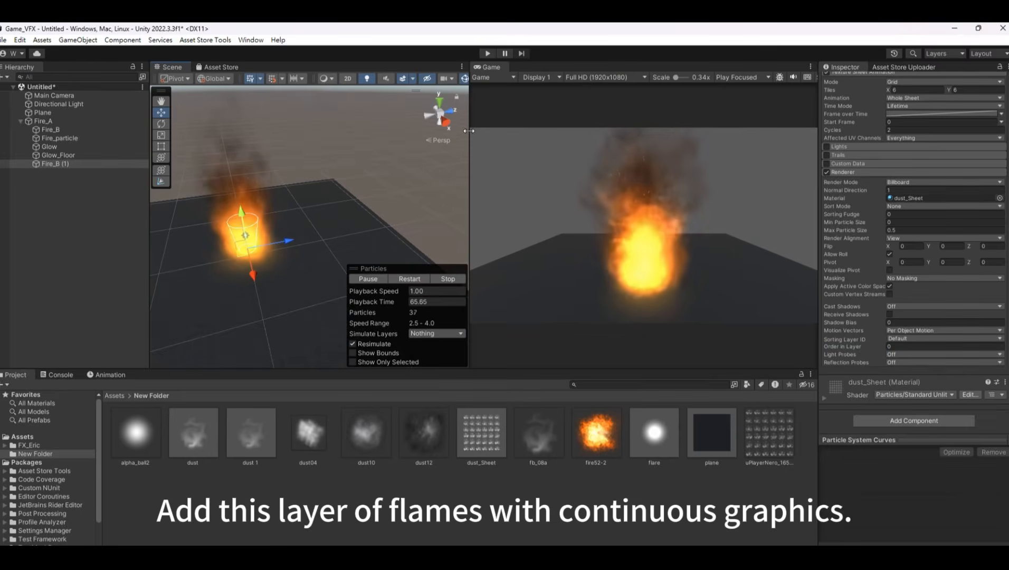
scroll(1003, 299, "up", 15)
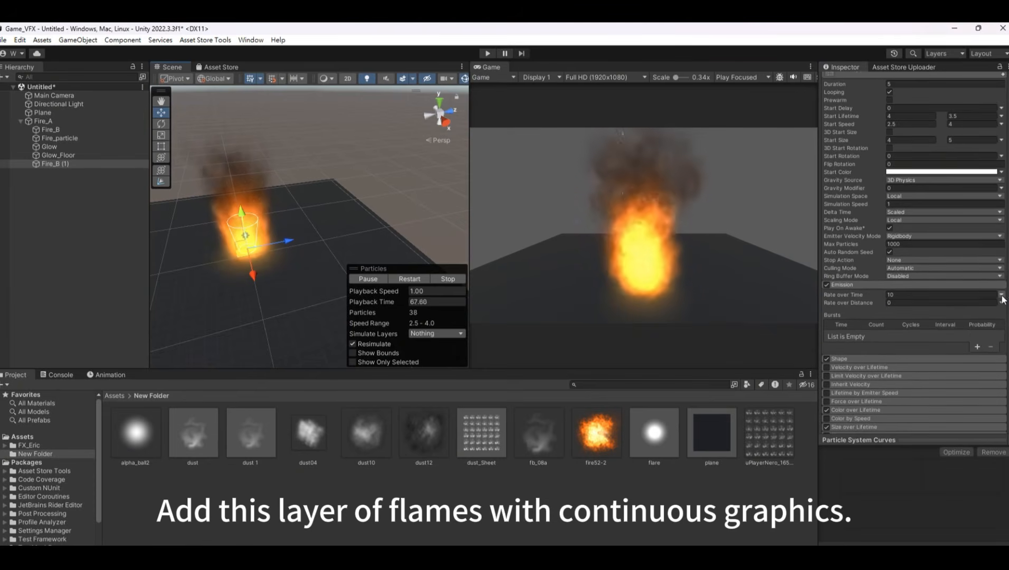
left_click(959, 139)
type("4.5")
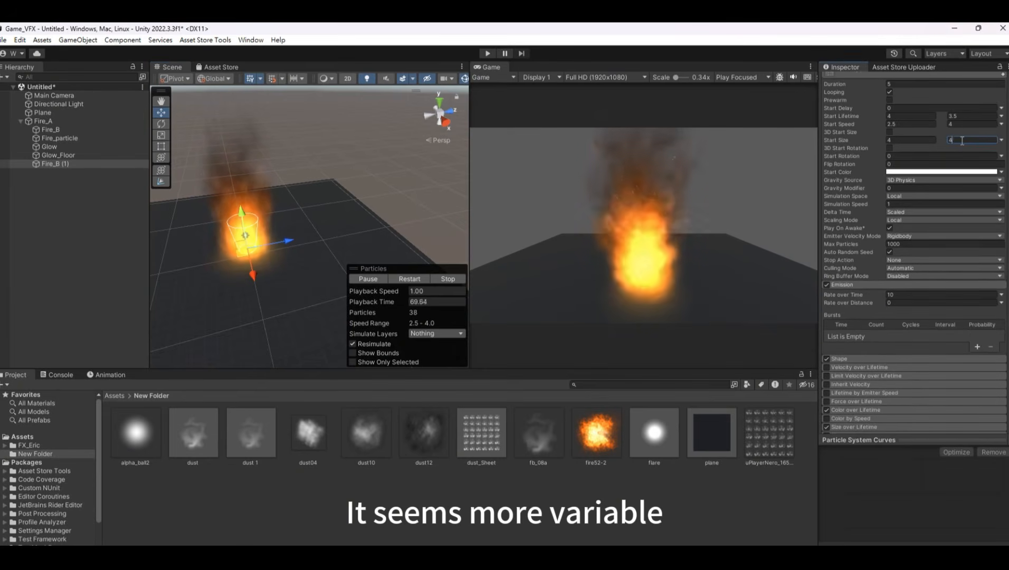
left_click(906, 140)
type("3.5")
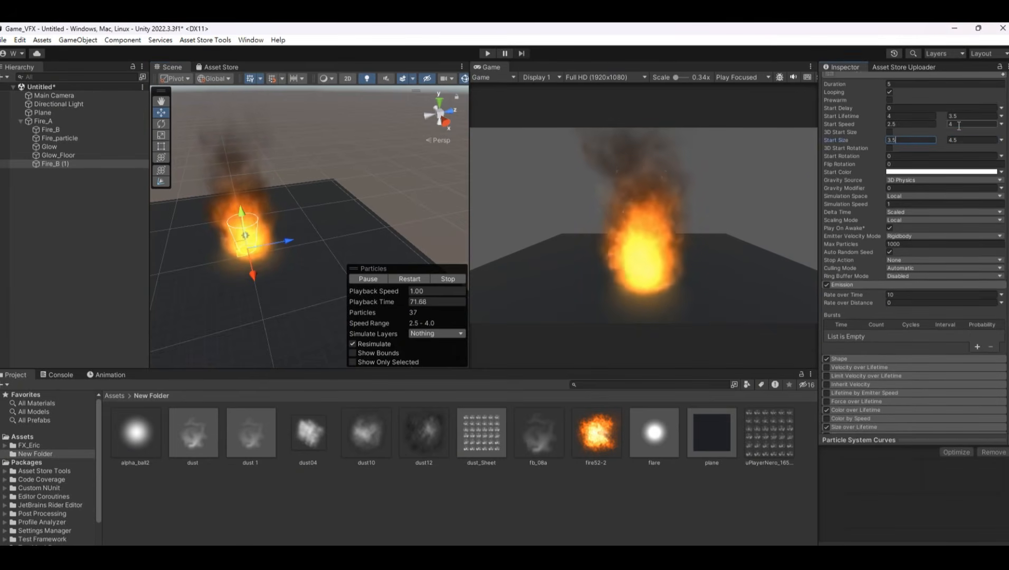
left_click(959, 124)
type("3")
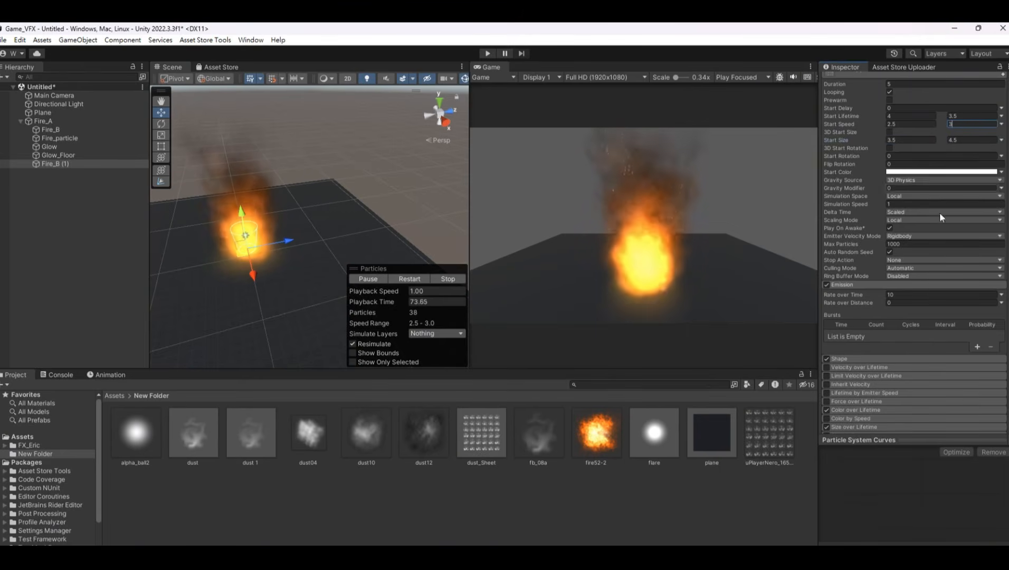
Step: Set the Radius of Fire_B (1)'s cone emission shape to 0.8
left_click(883, 359)
left_click(901, 384)
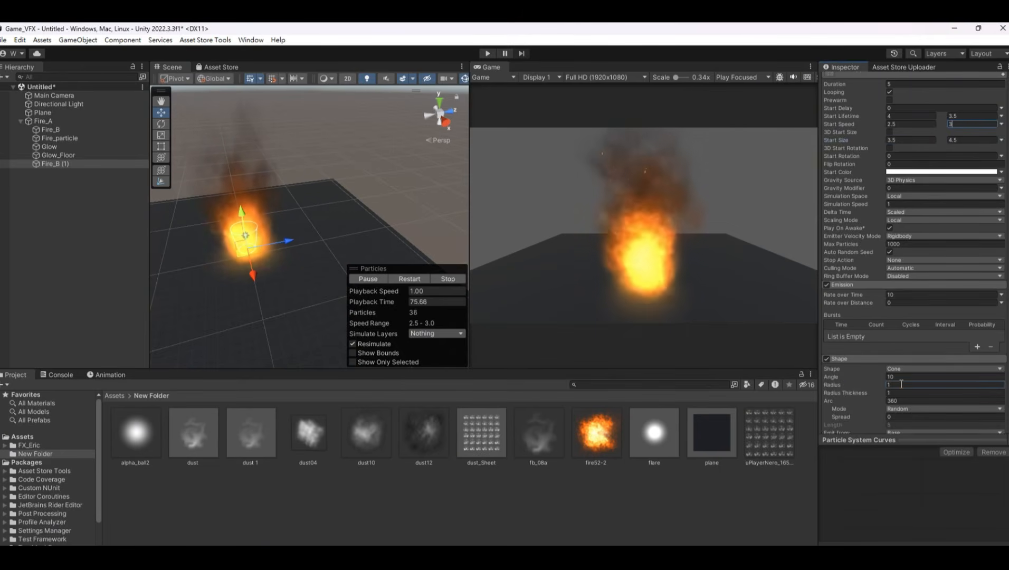
type(".8")
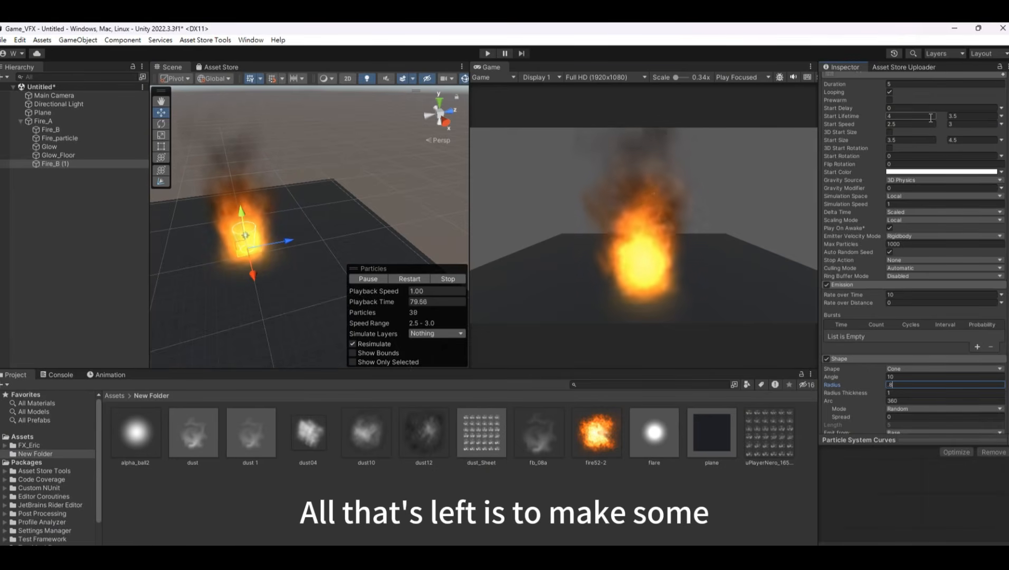
left_click(491, 54)
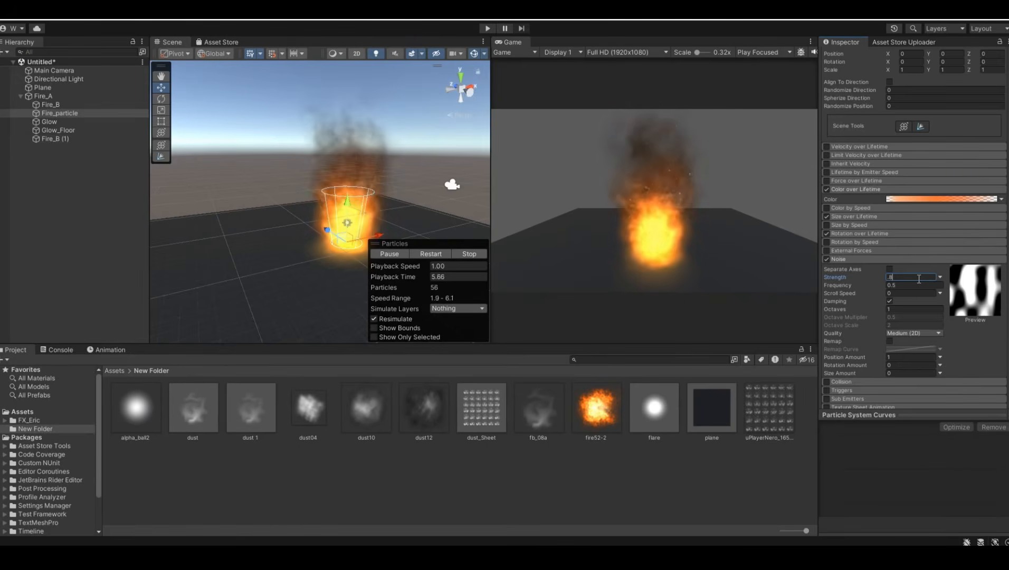
Step: Set the alpha of Fire_A's Start Color to 131
left_click(42, 96)
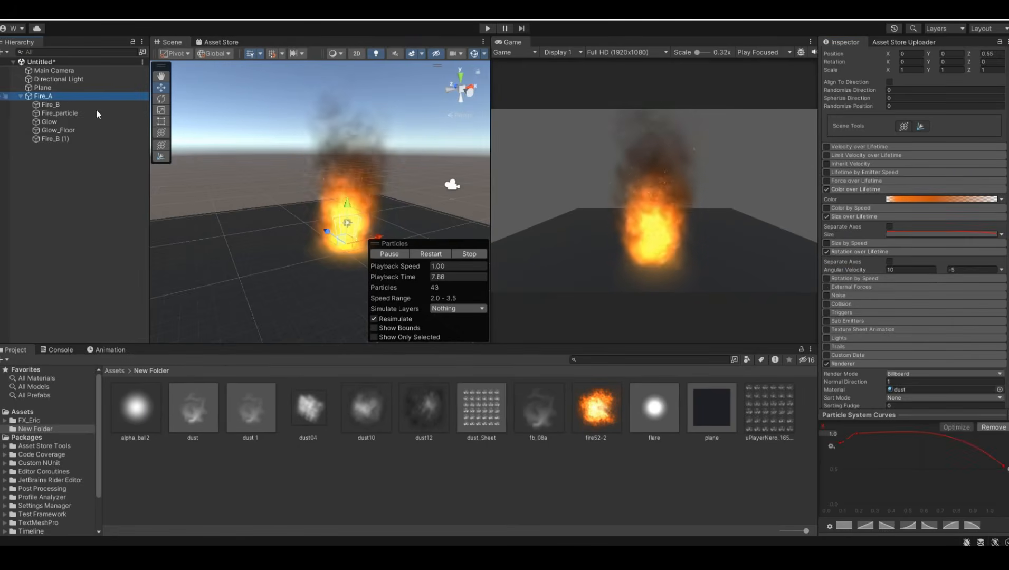
scroll(952, 280, "up", 3)
scroll(952, 280, "up", 7)
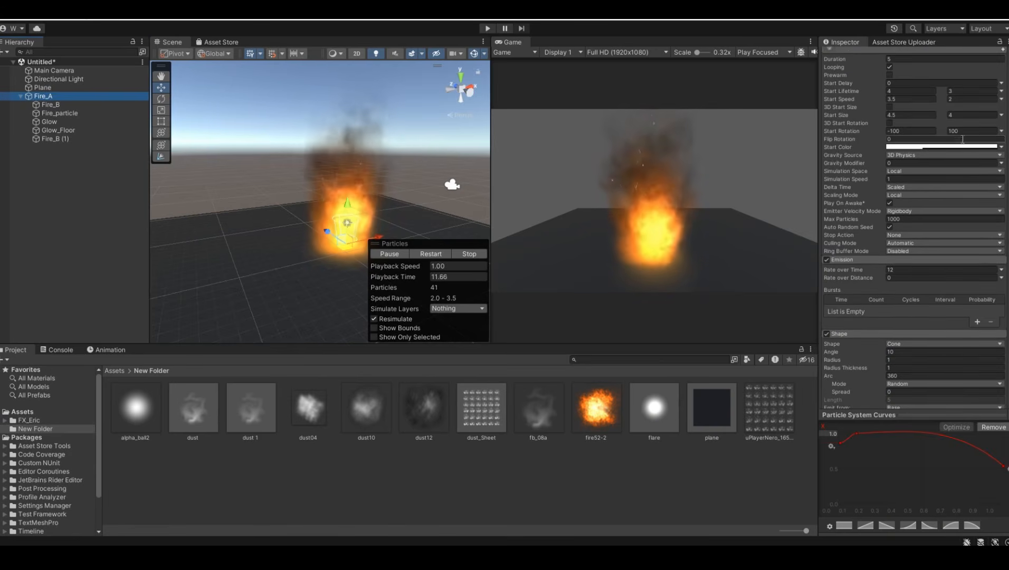
left_click(928, 146)
left_click(943, 353)
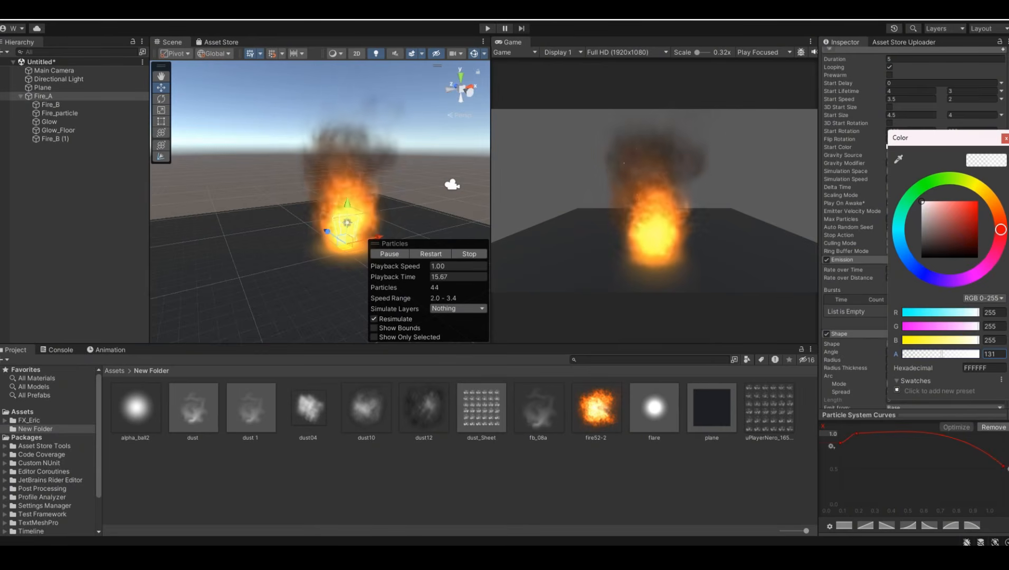
left_click(1005, 139)
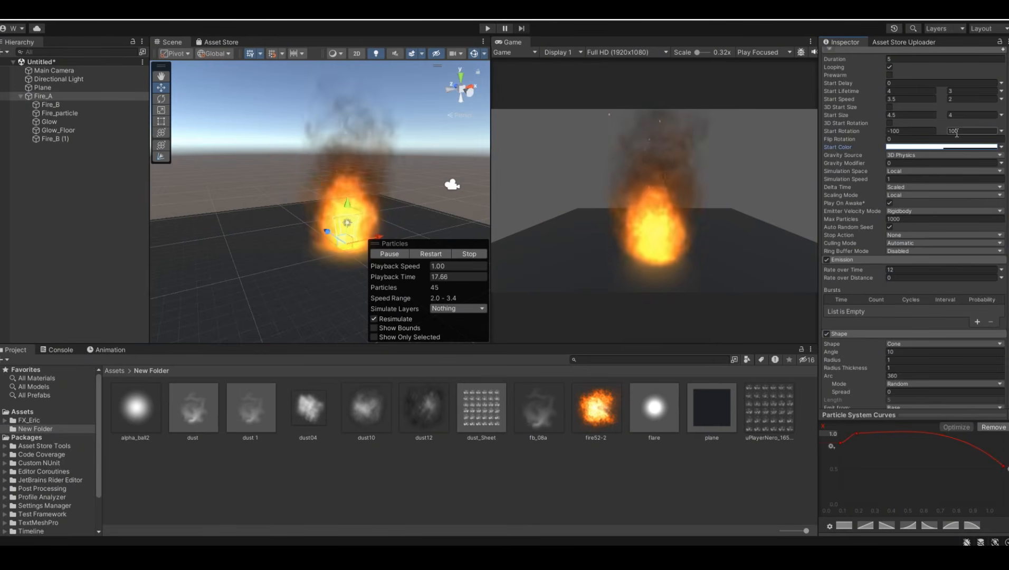
Step: Set Fire_B's first Start Lifetime value to 3.8 and its second Start Speed value to 3.5
left_click(110, 105)
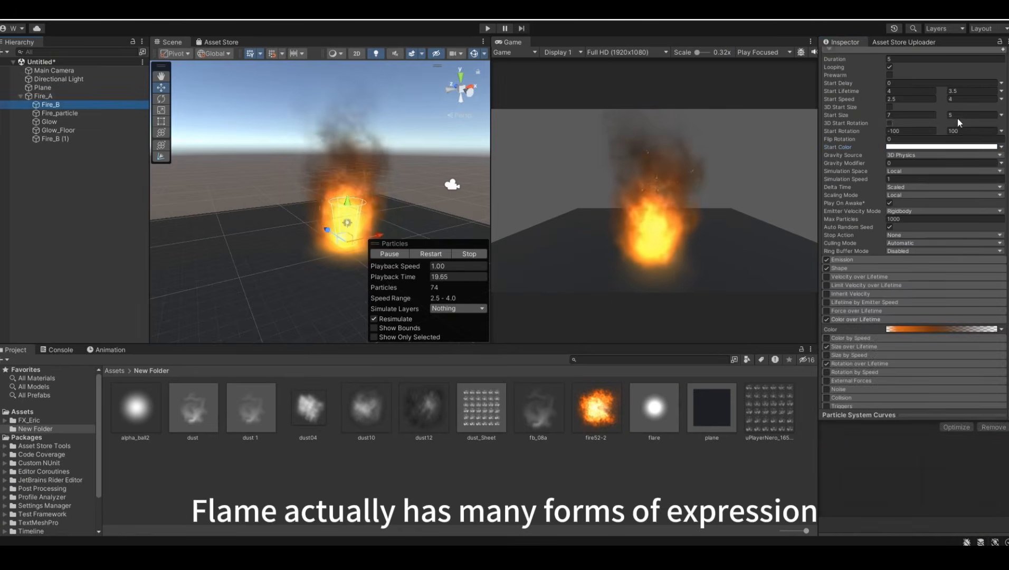
left_click(924, 92)
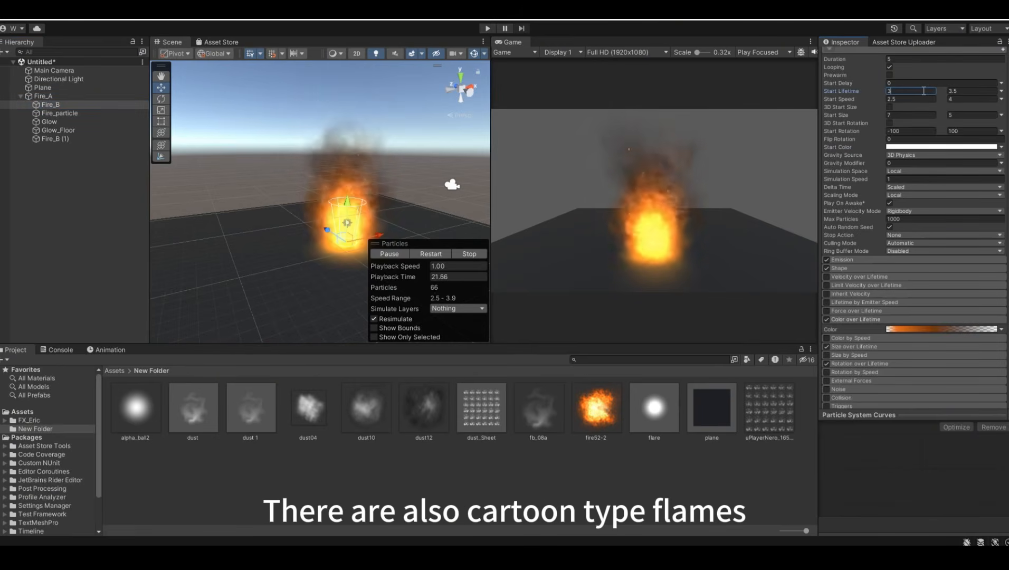
type("3.8")
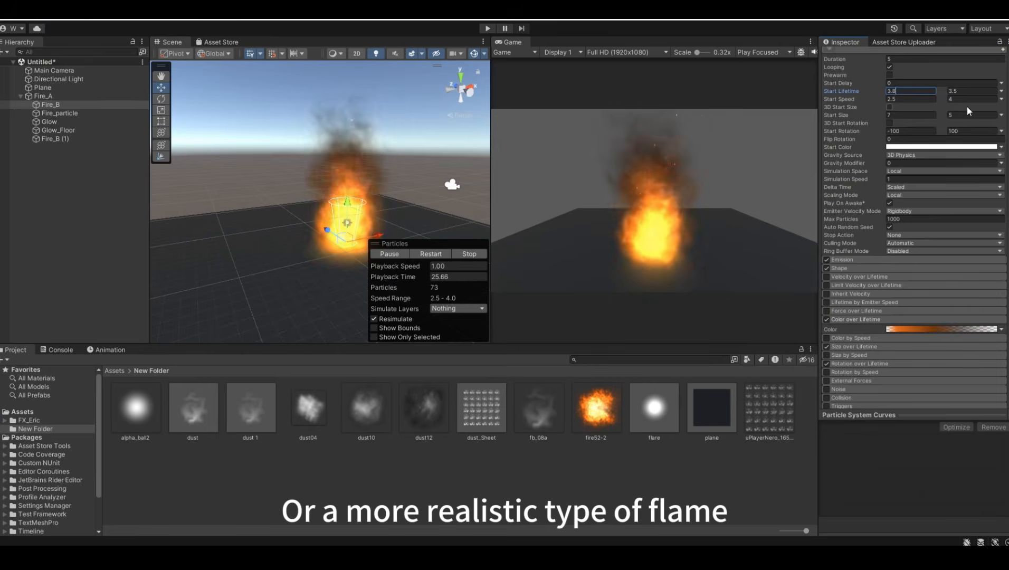
left_click(976, 99)
type("3.5")
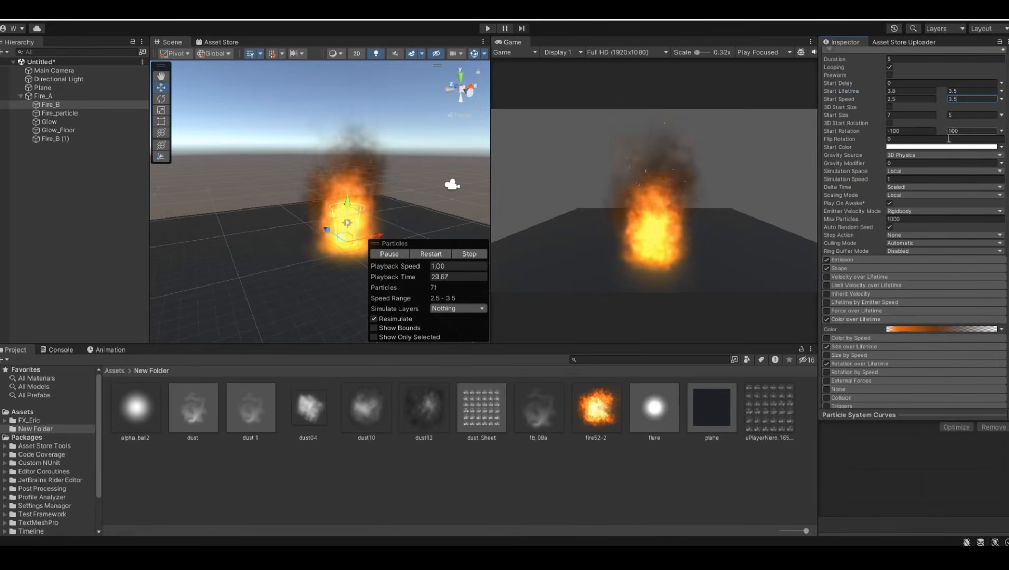
Step: Set Fire_B's cone shape Angle to 5 and its emission Rate over Time to 20, restarting the particle preview
left_click(862, 269)
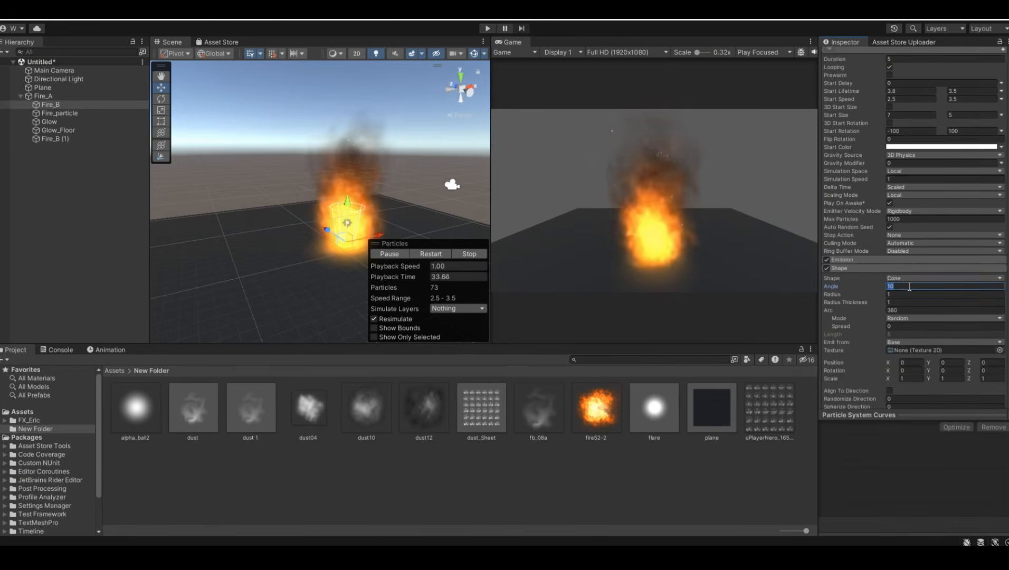
type("5")
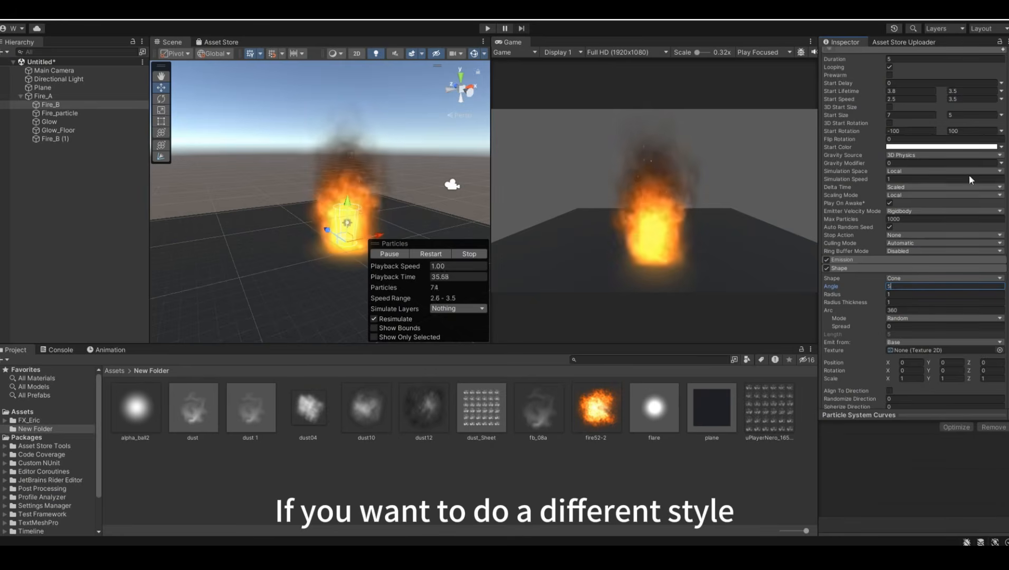
left_click(900, 258)
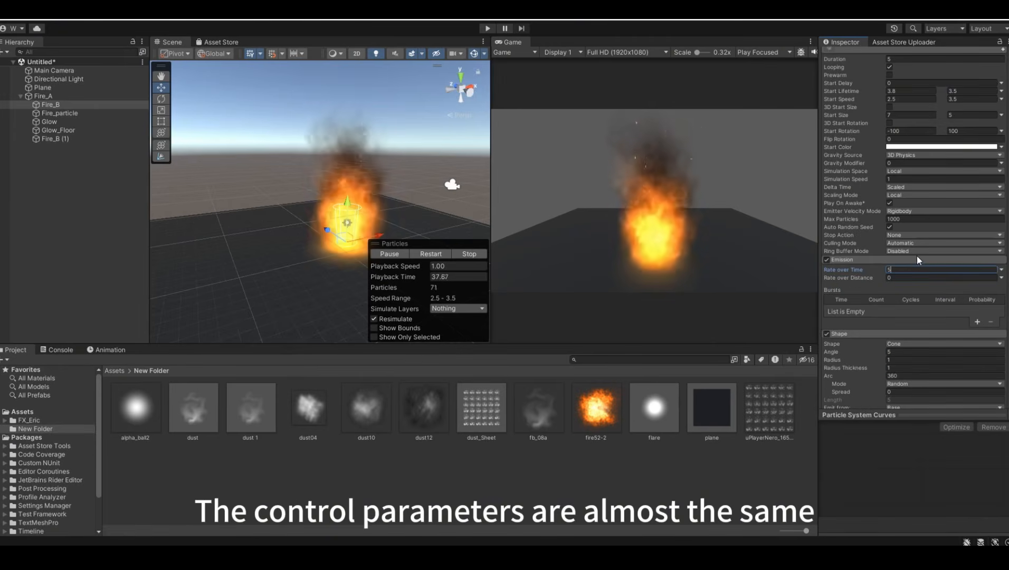
left_click_drag(900, 268, 880, 268)
type("4")
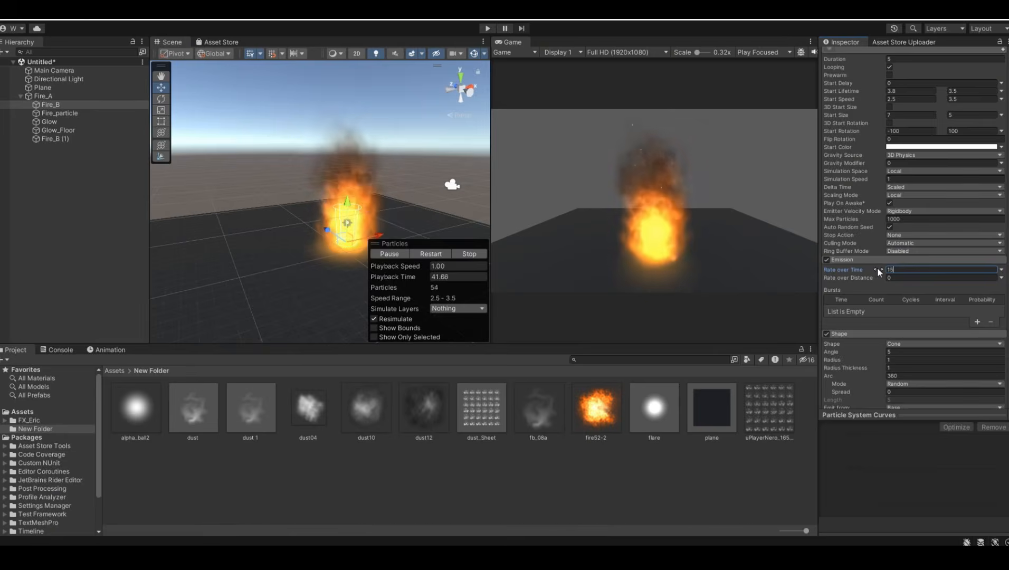
type("5")
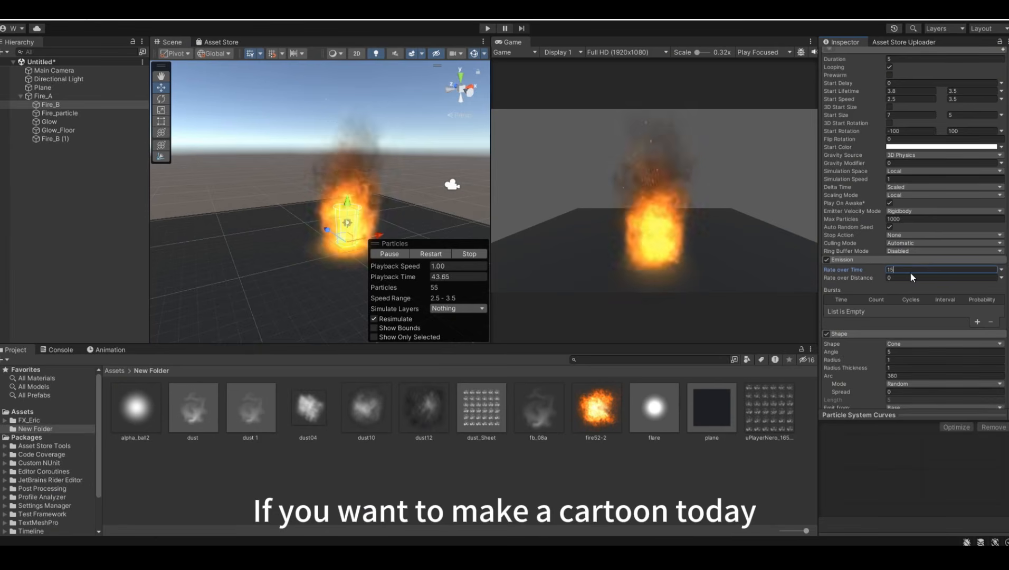
key("BackSpace")
key("BackSpace")
type("4")
left_click(933, 219)
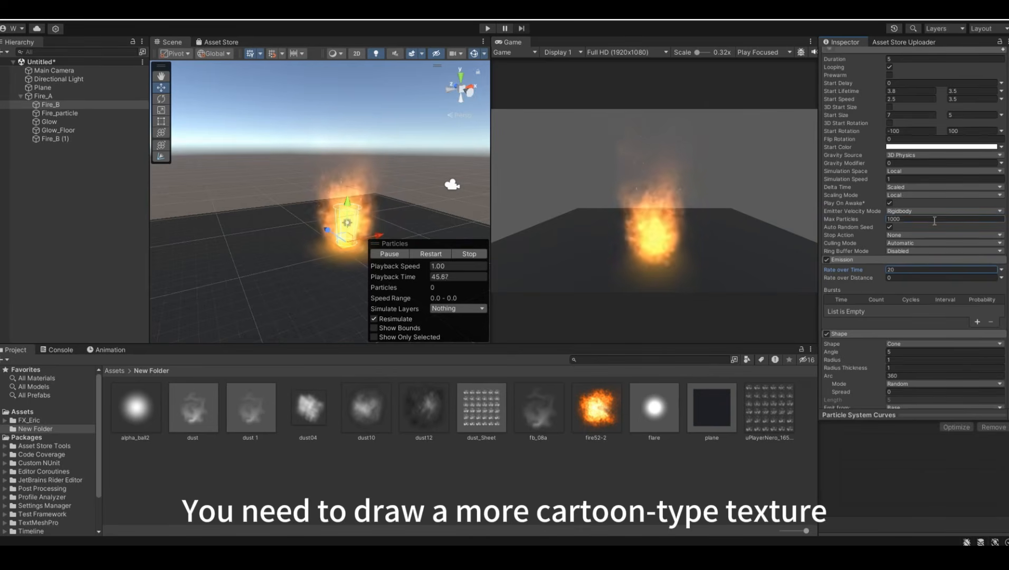
left_click(447, 255)
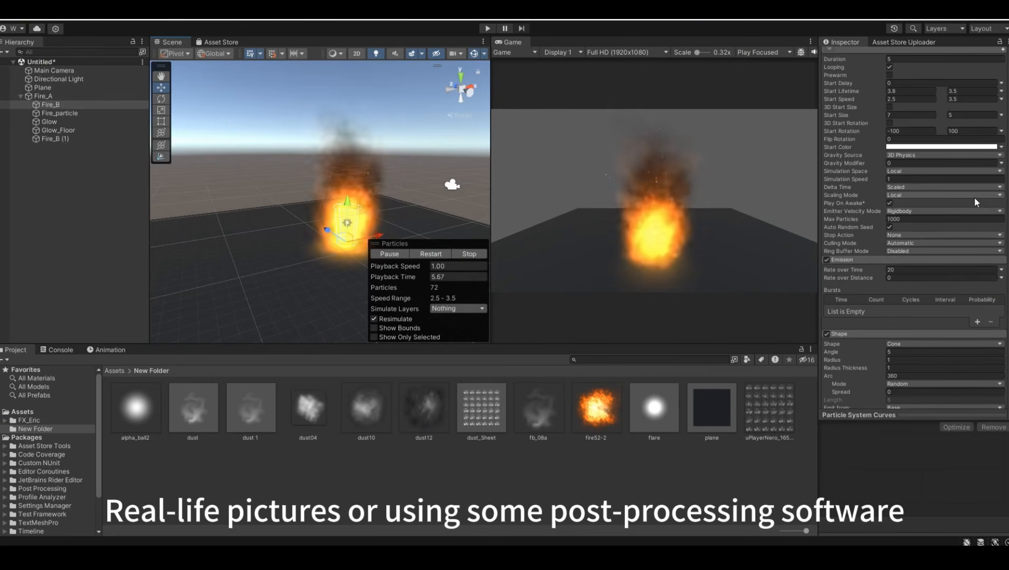
Step: Rename the Fire_B (1) particle object as Fire_Sheet
left_click(60, 138)
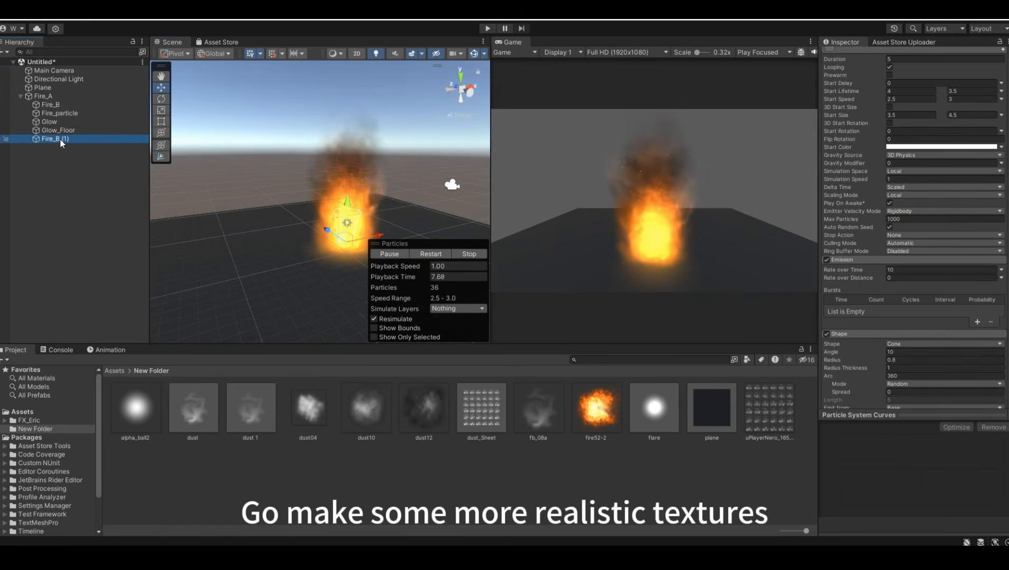
scroll(982, 157, "up", 4)
left_click(893, 57)
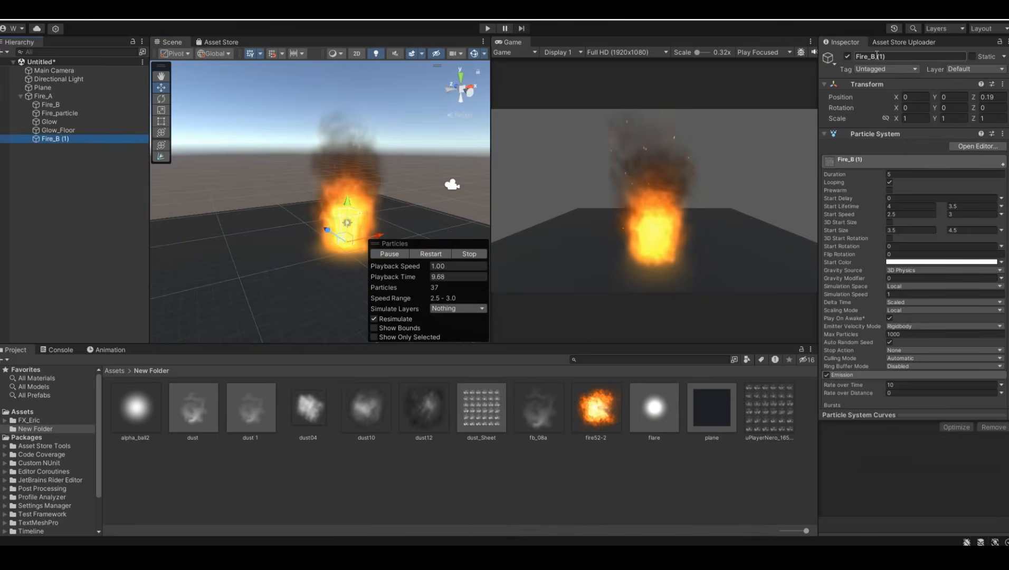
type("Fire_Sheet")
key("Return")
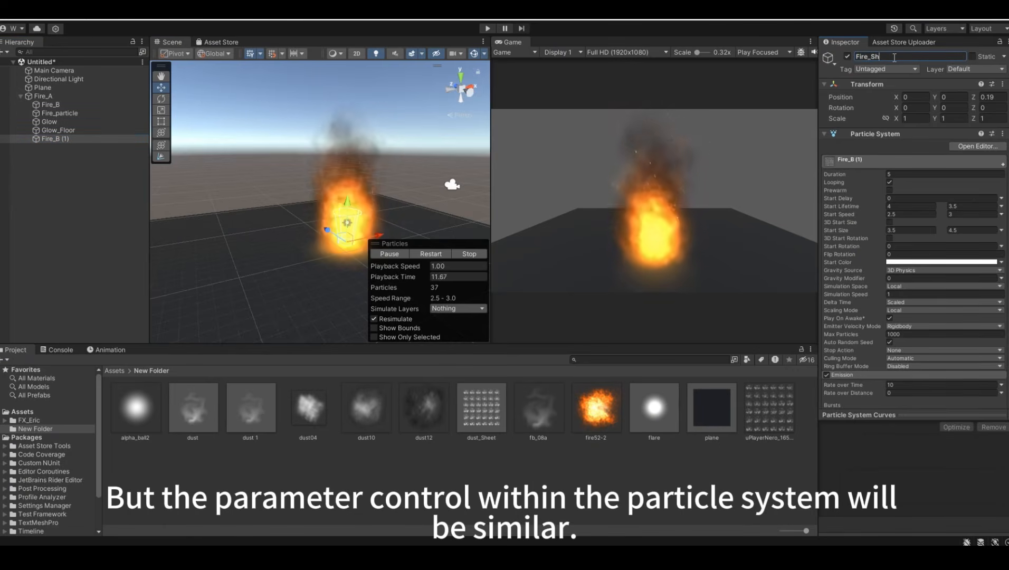
Step: Set Fire_Sheet's first Start Lifetime value to 4.5 and the alpha of its Start Color to 175
left_click(907, 205)
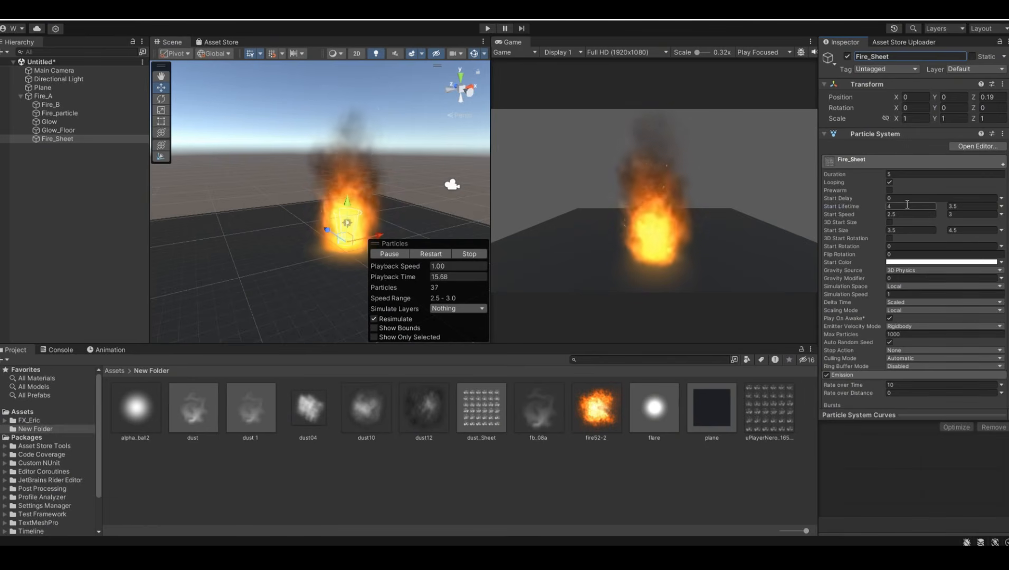
type("4.5")
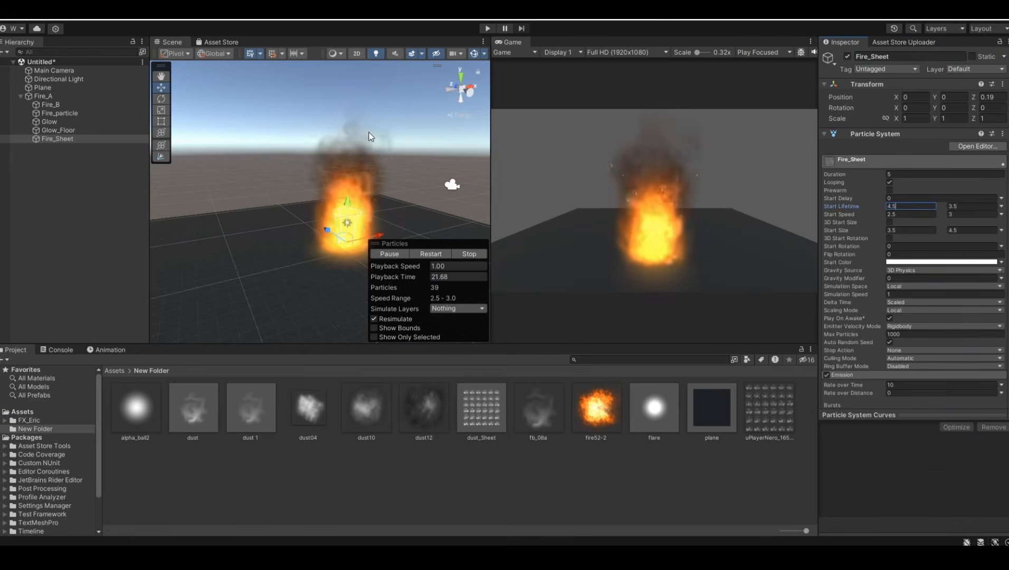
left_click(963, 262)
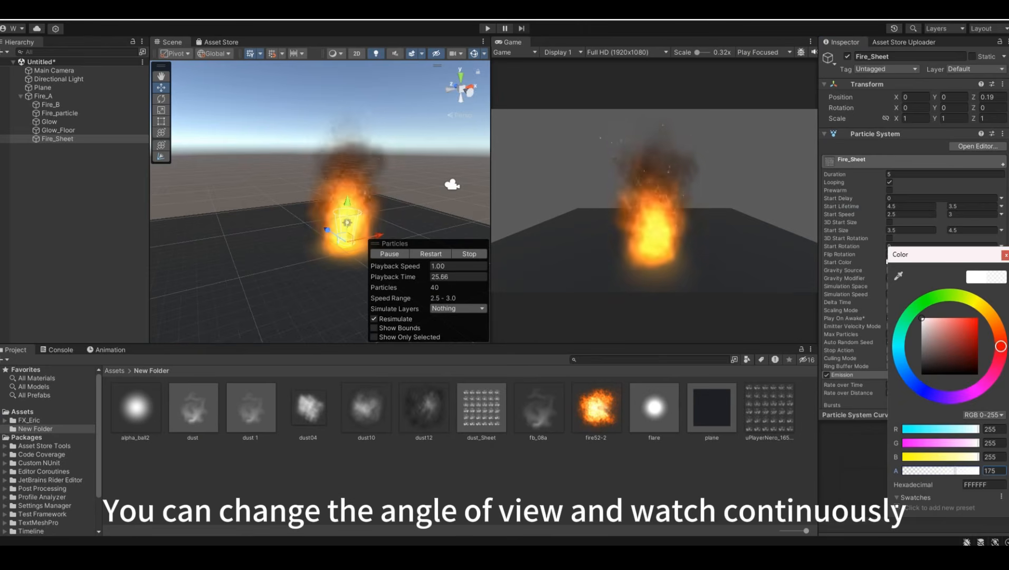
left_click(395, 105)
Step: Set Glow_Floor's Max Particles to 2 and shift its Start Color to the redder orange FF7510
left_click_drag(394, 102, 421, 168, "alt")
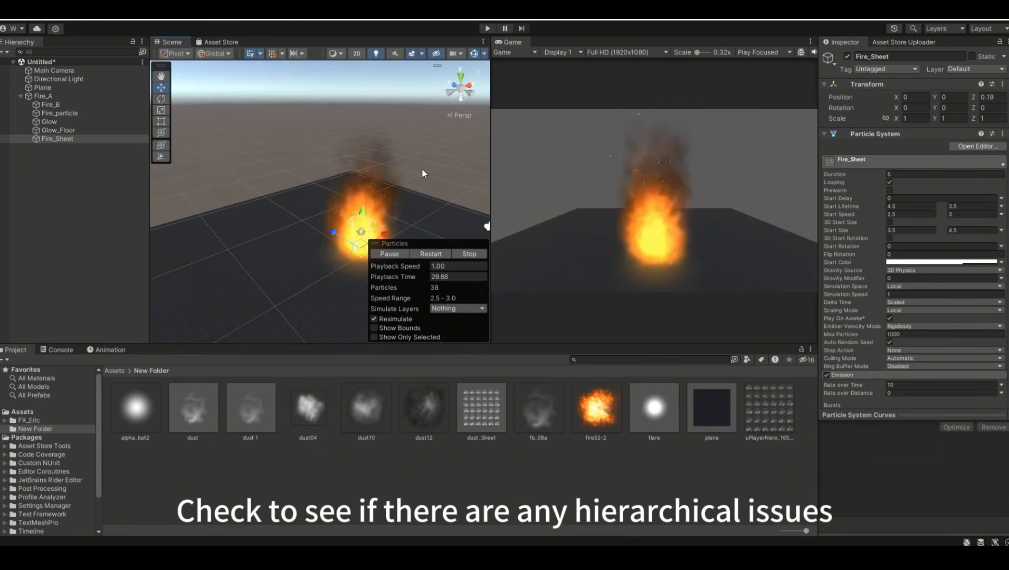
left_click(122, 130)
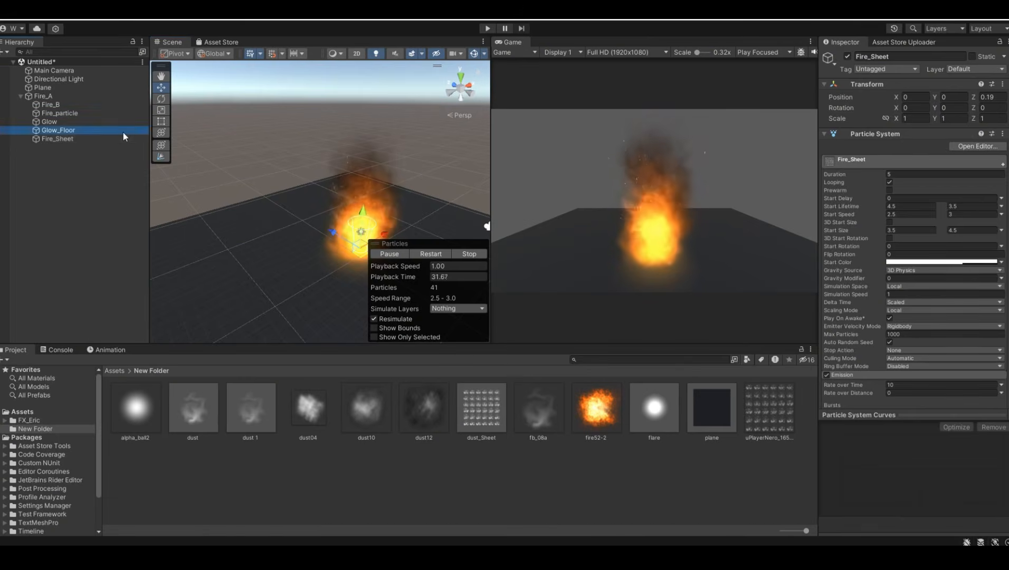
left_click(918, 334)
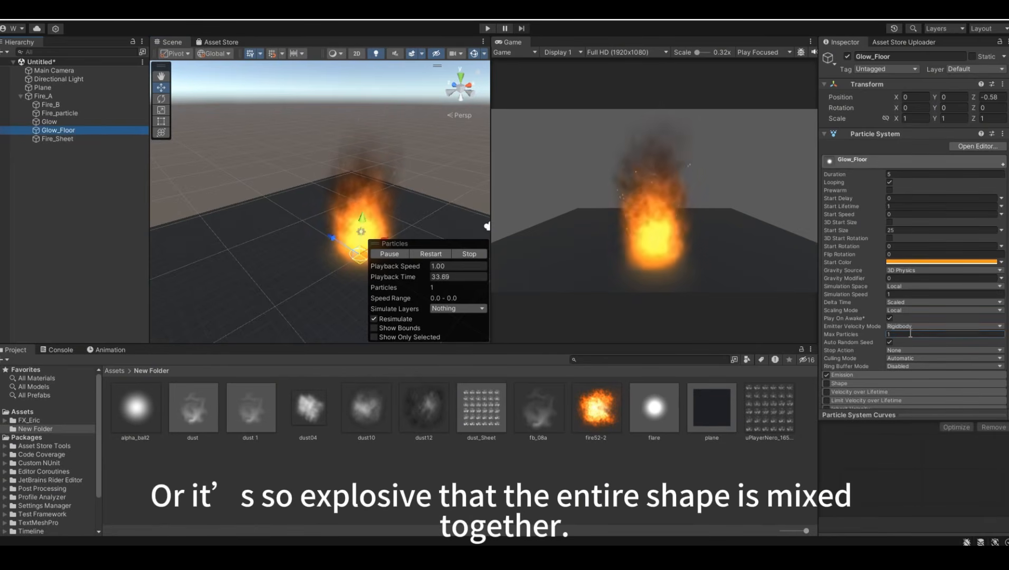
type("2")
left_click(948, 262)
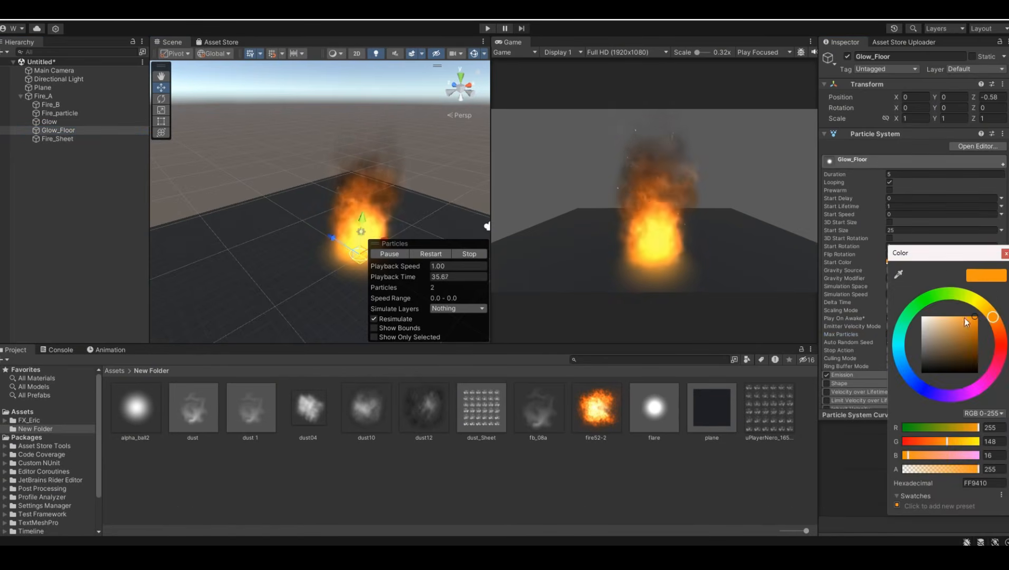
left_click(1000, 328)
left_click_drag(1002, 329, 1002, 324)
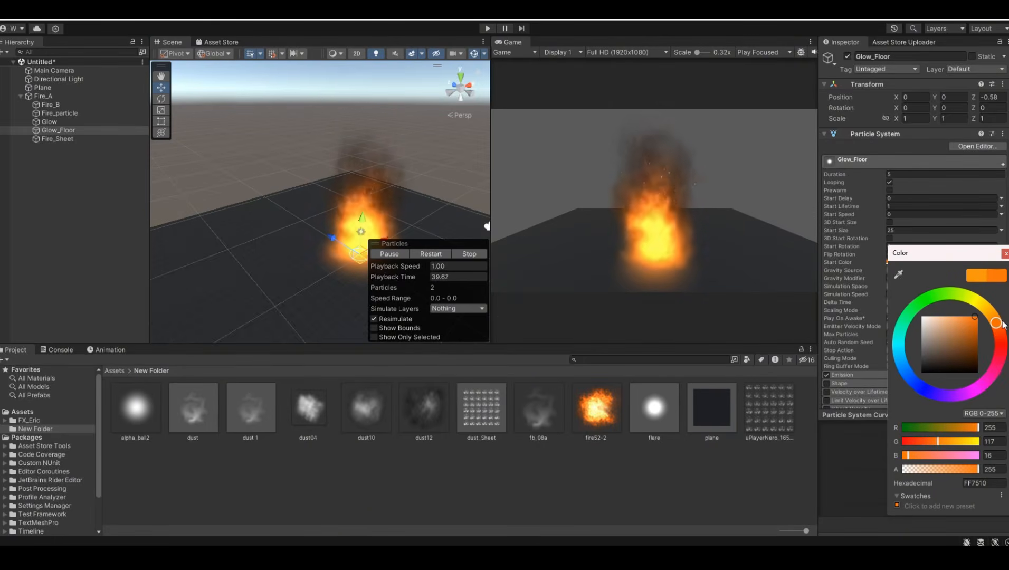
Step: Reduce Glow_Floor's Start Size to 15 and check the fire from a higher viewing angle
left_click(917, 230)
type("20")
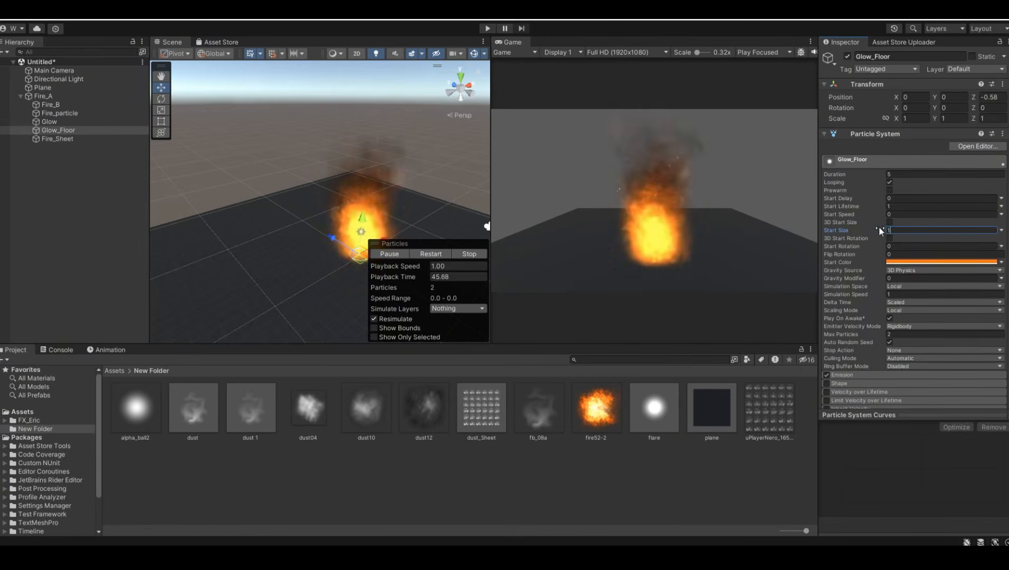
key("BackSpace")
key("BackSpace")
type("15")
left_click_drag(409, 152, 427, 189, "alt")
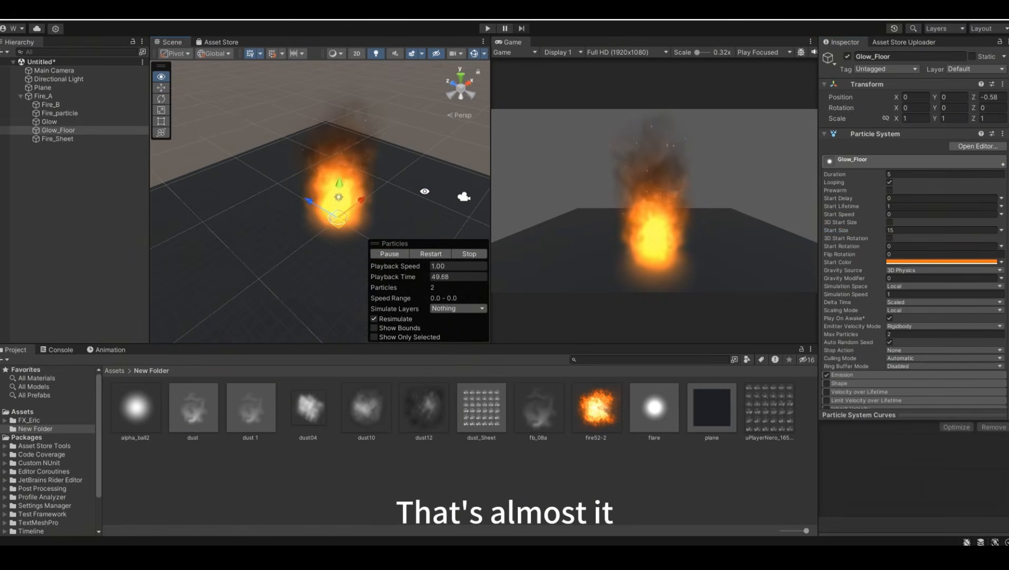